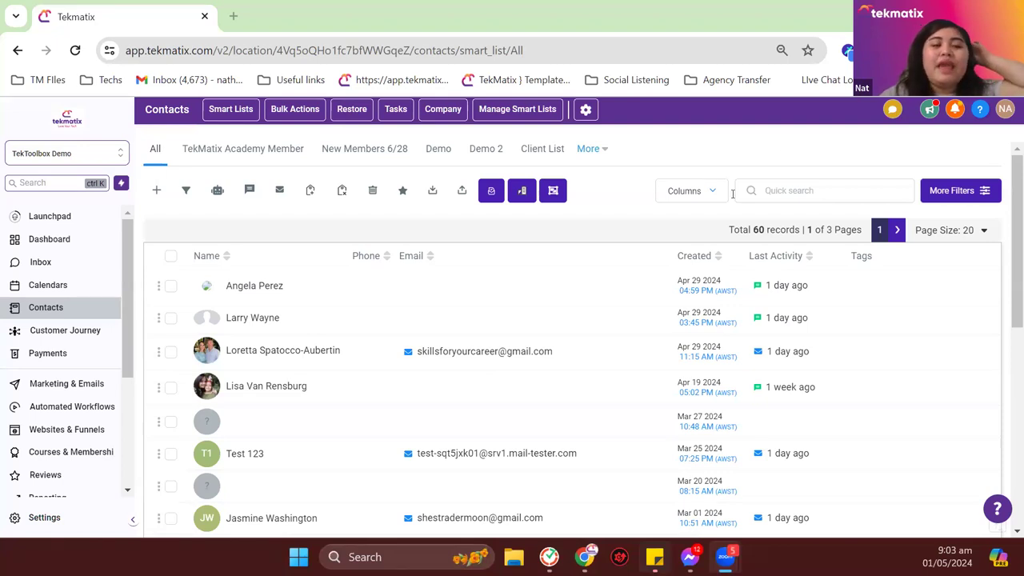
Step: Open the Email Services page from the account Settings list
left_click(44, 517)
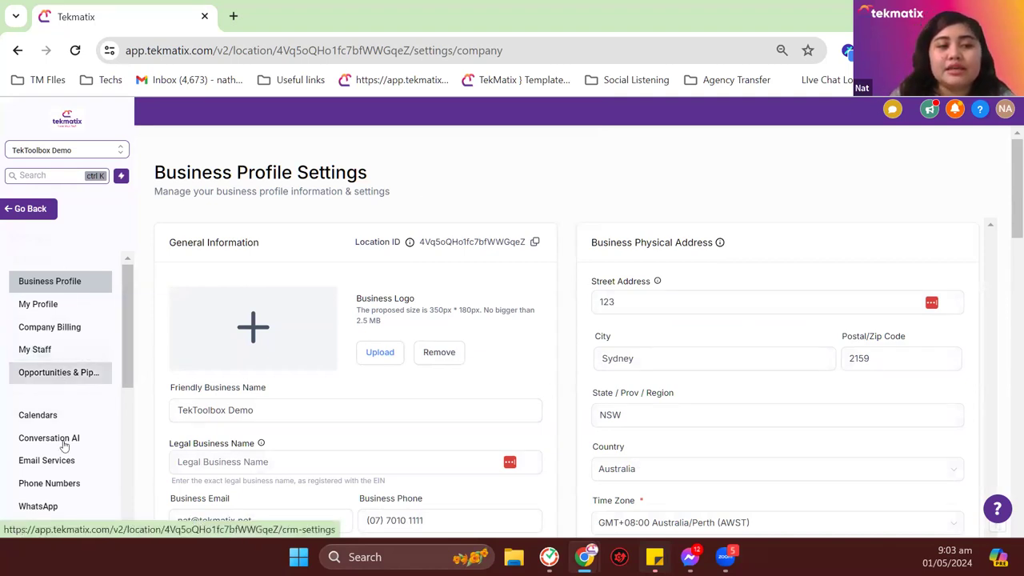
scroll(68, 380, "down", 3)
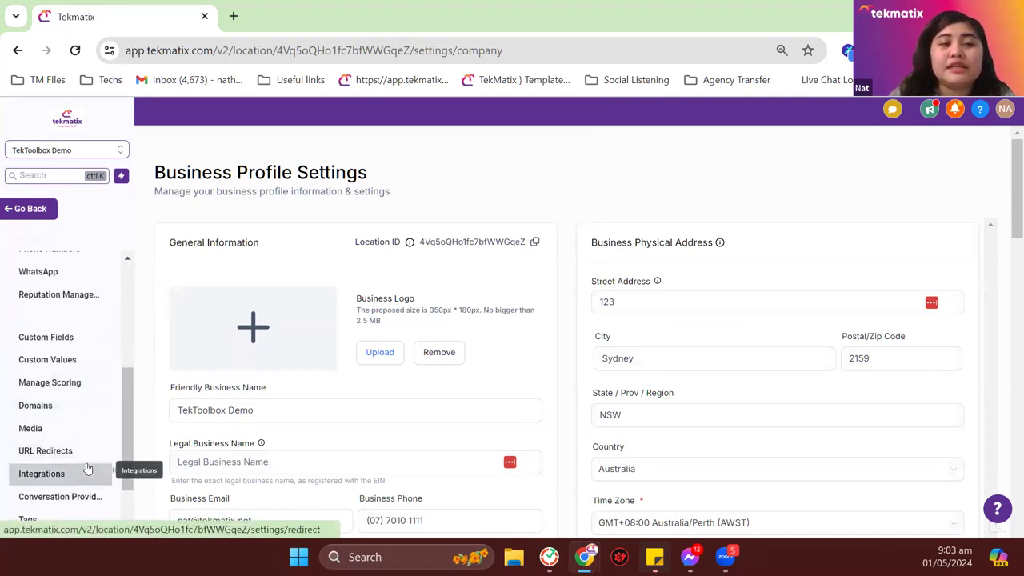
scroll(84, 424, "up", 1)
left_click(86, 300)
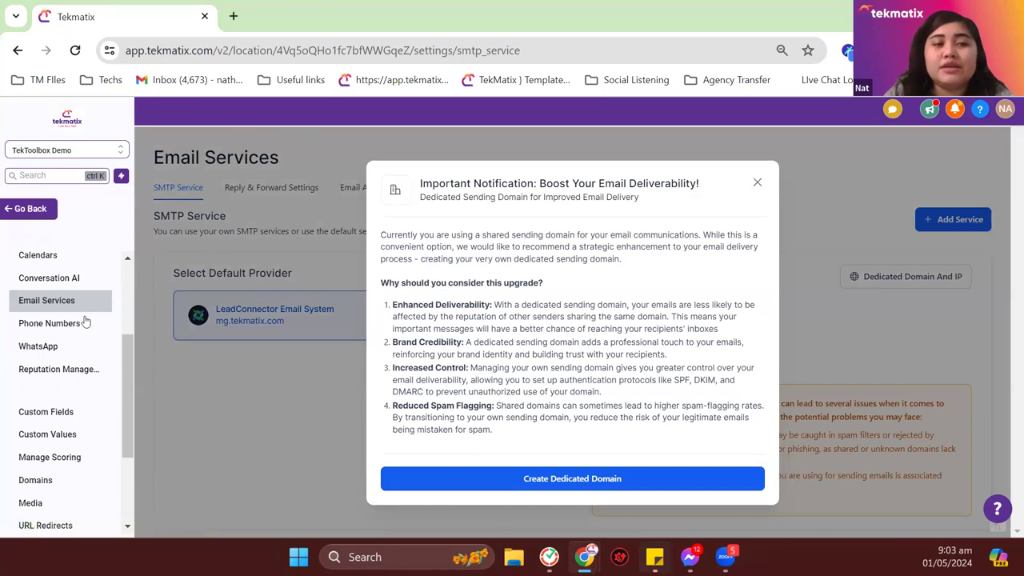
Step: Dismiss the dedicated-domain notice to reveal LeadConnector Email System as the default SMTP provider
left_click(756, 183)
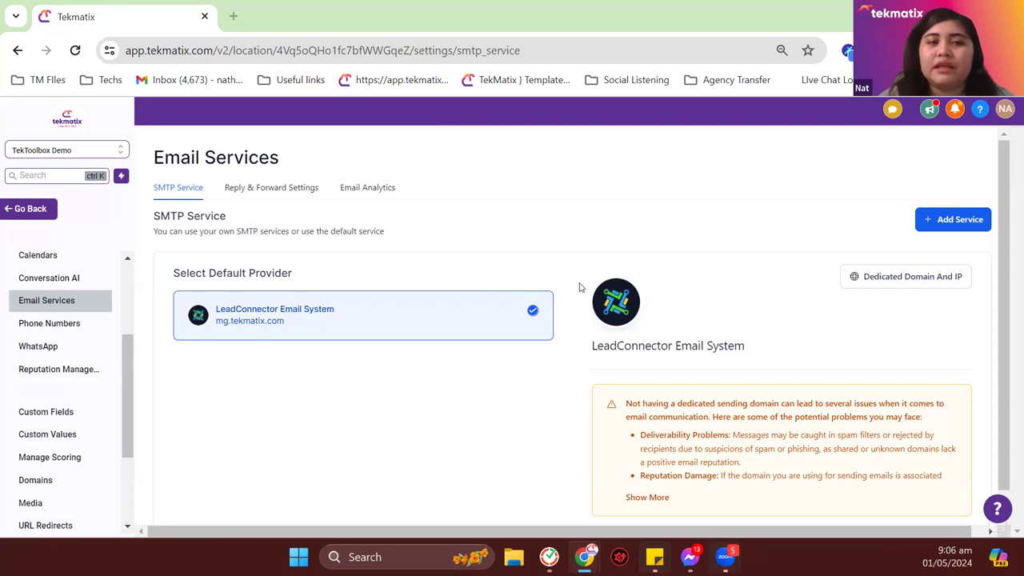
Step: Under Dedicated Domain And IP, start adding a domain and enter mg.domain.com
left_click(925, 280)
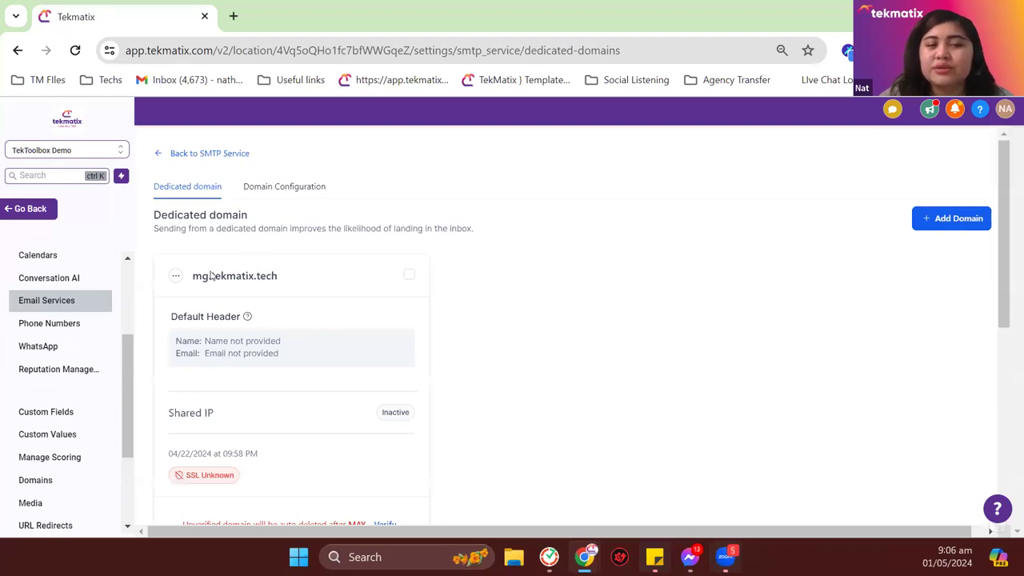
scroll(288, 260, "down", 2)
scroll(300, 251, "up", 2)
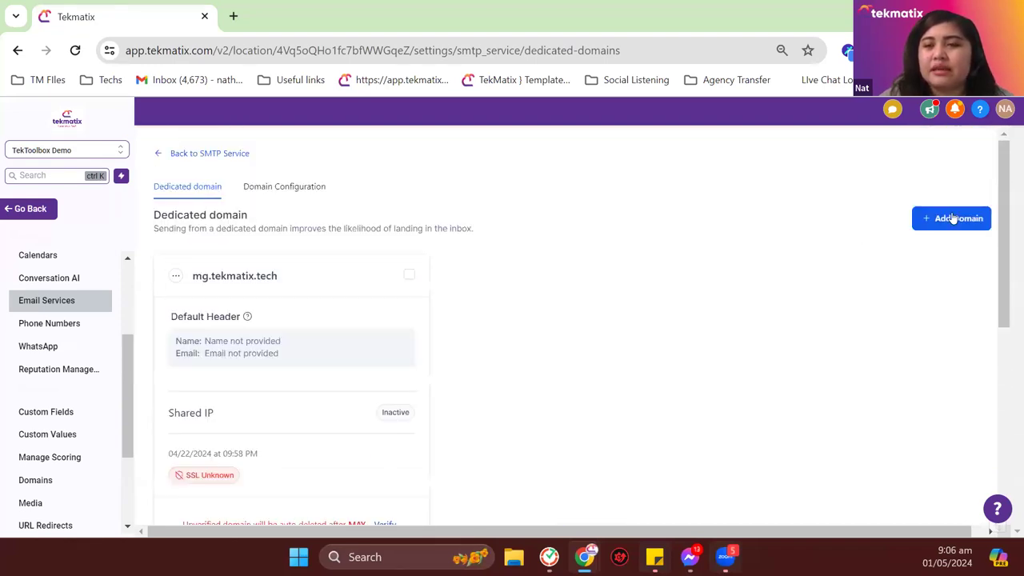
left_click(951, 217)
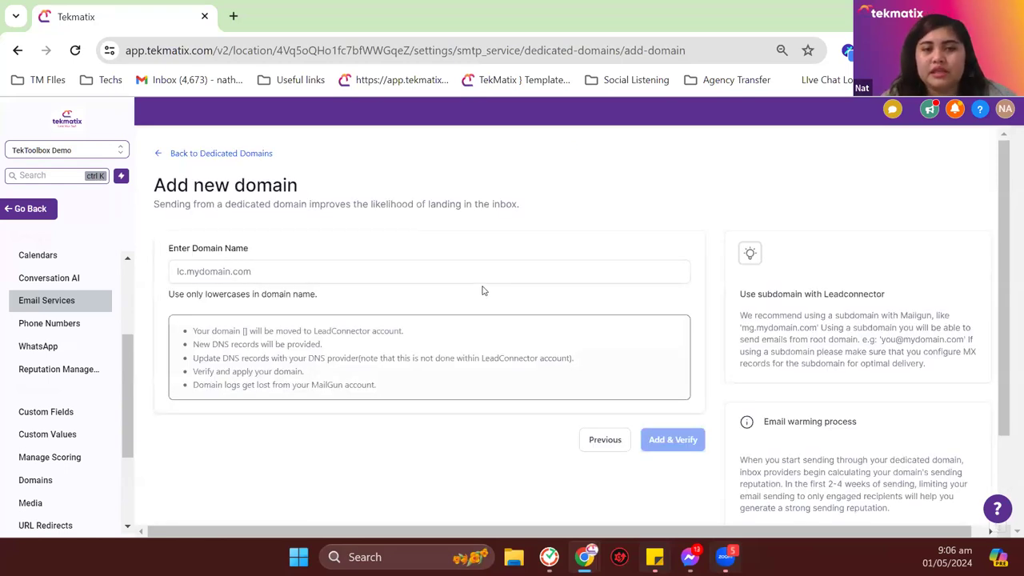
left_click(493, 275)
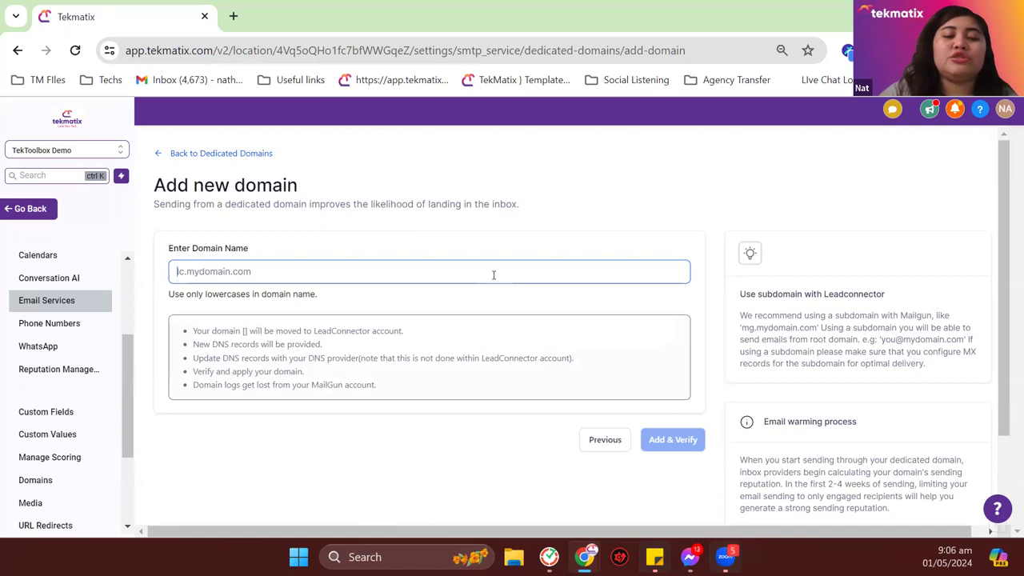
type("mg.domain.com")
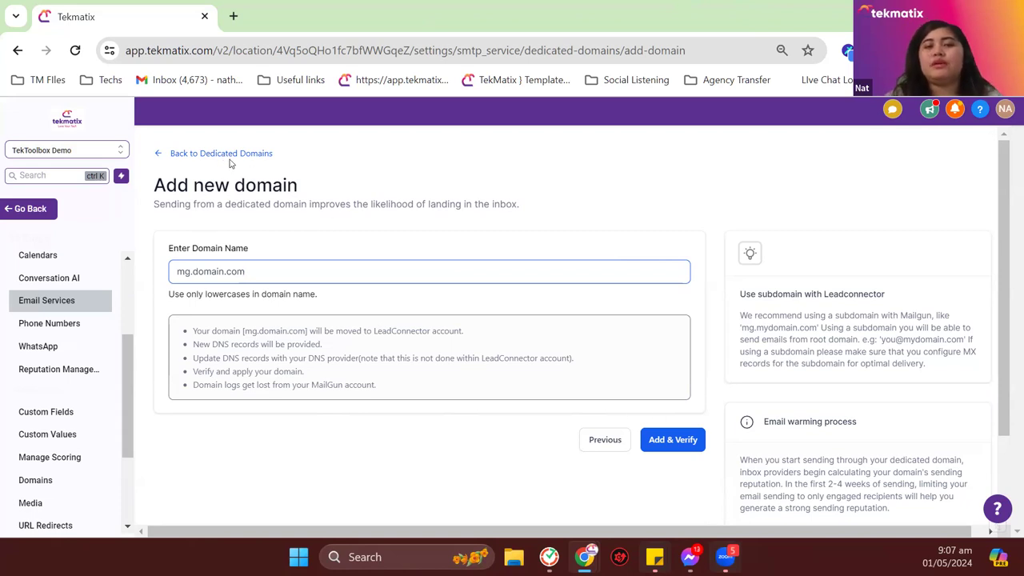
Step: Go back to Dedicated Domains and open Verify Now for mg.tekmatix.tech
left_click(236, 156)
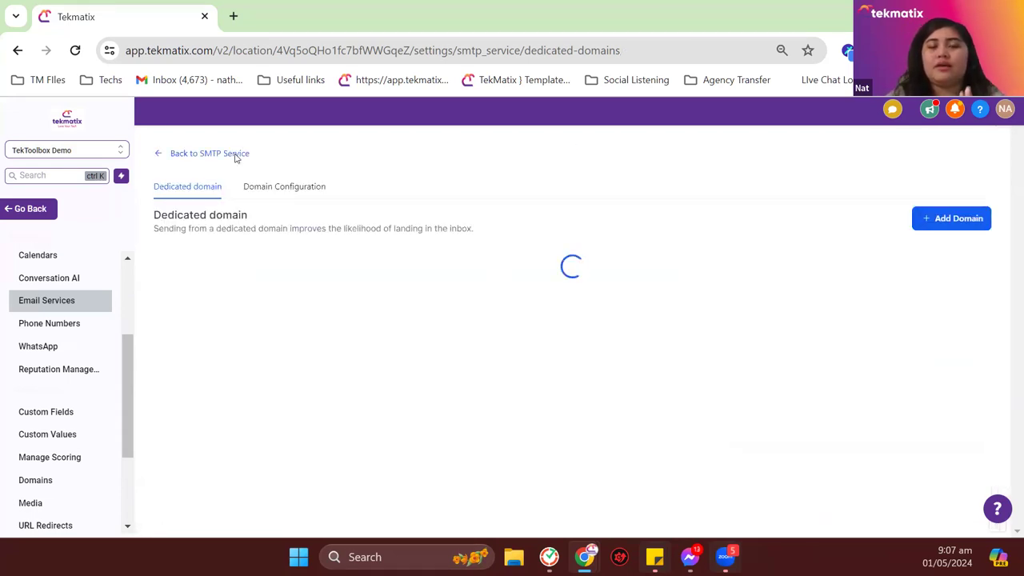
scroll(304, 304, "down", 1)
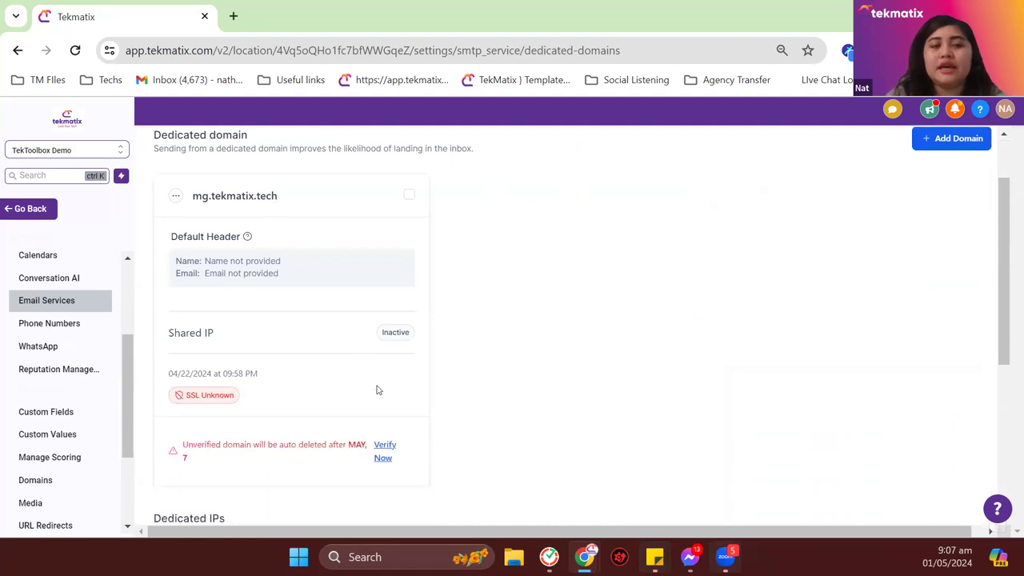
left_click(392, 454)
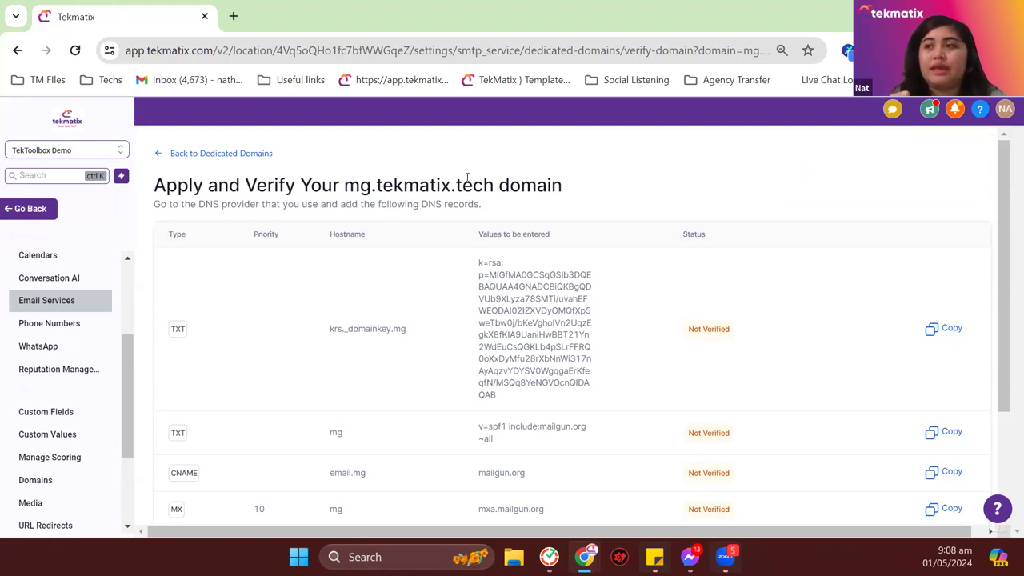
scroll(268, 269, "down", 1)
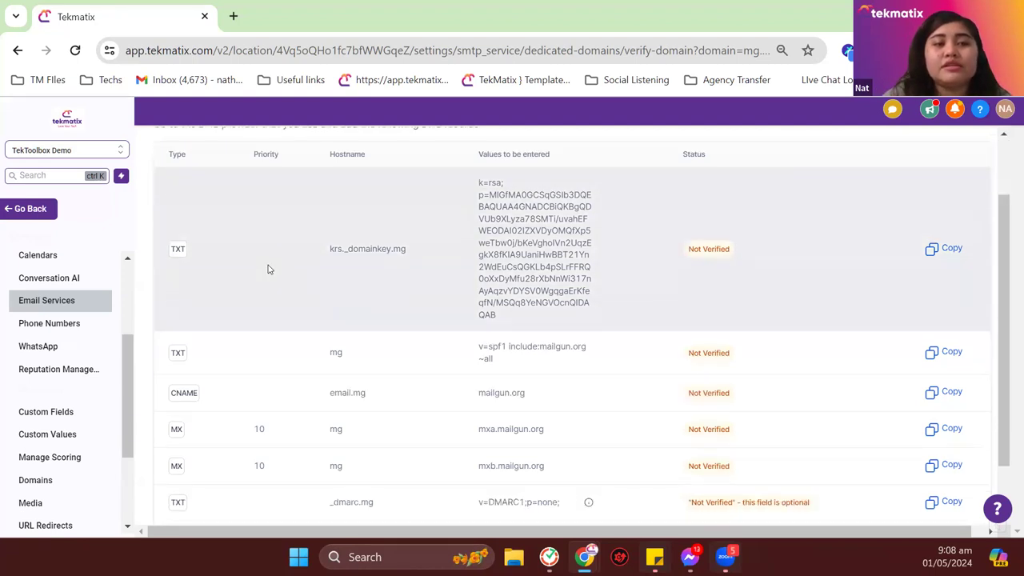
scroll(269, 269, "down", 1)
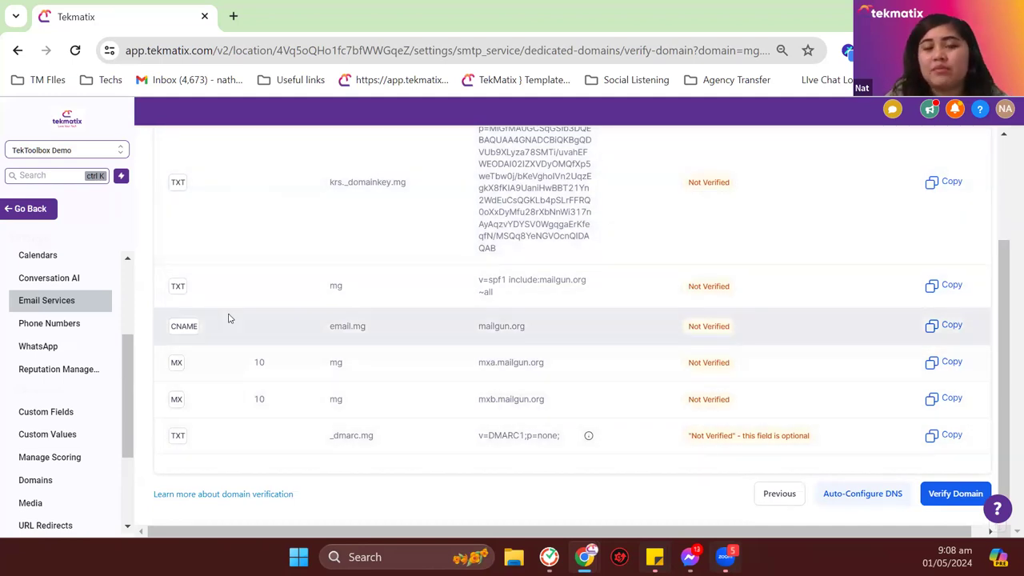
scroll(228, 318, "up", 1)
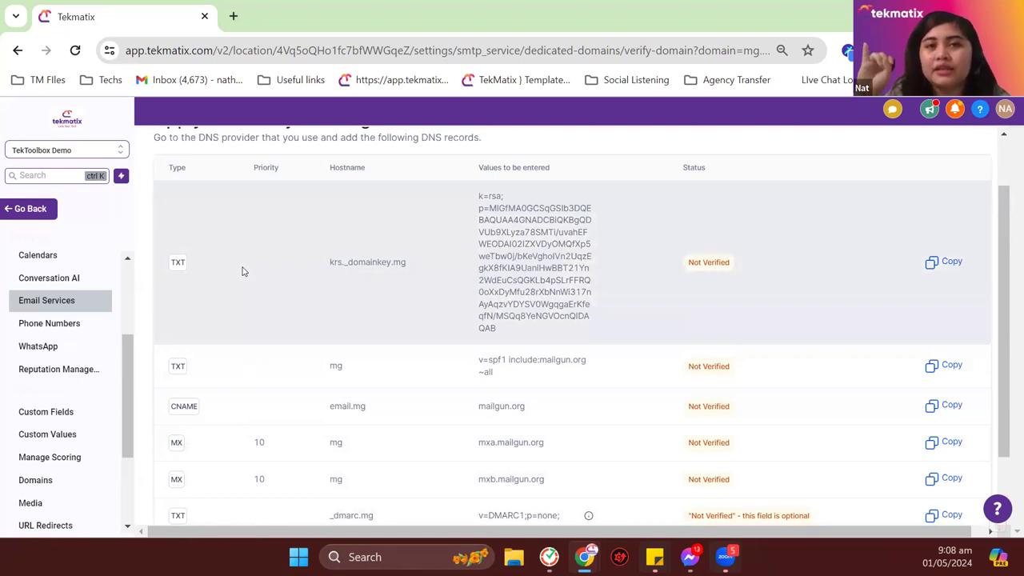
scroll(244, 272, "down", 1)
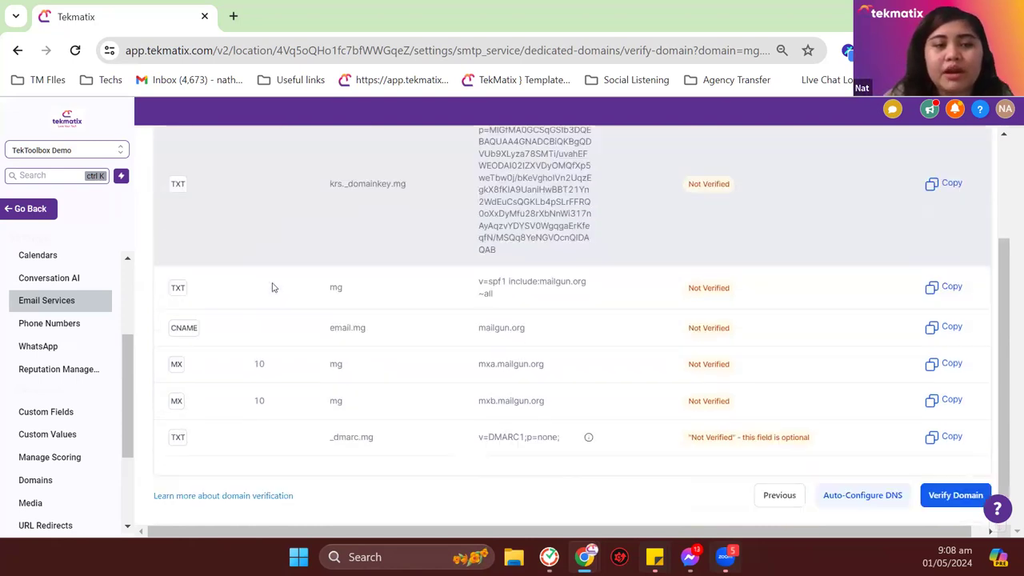
Step: Review the TXT, CNAME and MX records, highlighting the email.mg CNAME hostname
left_click_drag(328, 437, 339, 386)
left_click(340, 385)
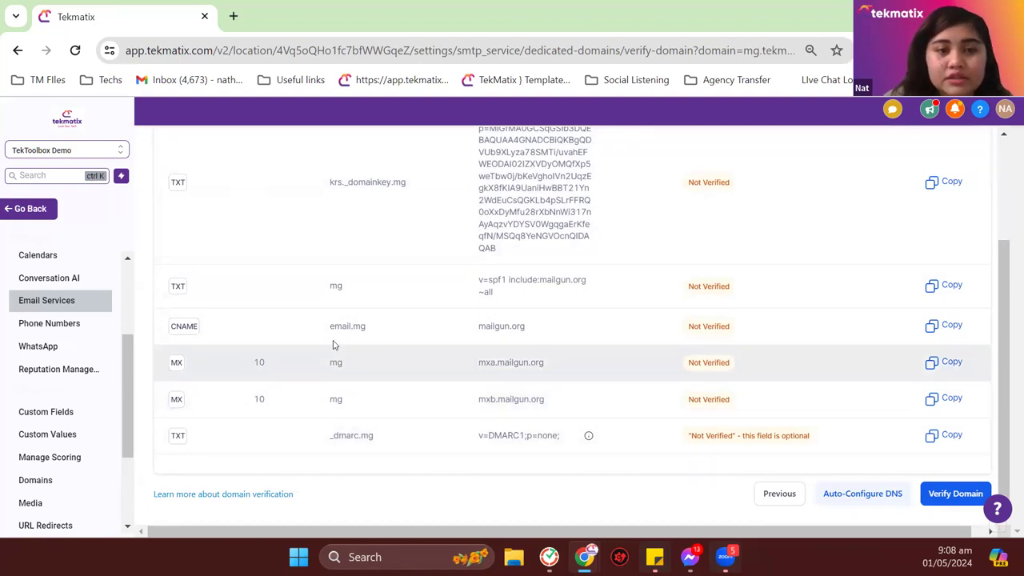
left_click_drag(325, 326, 364, 327)
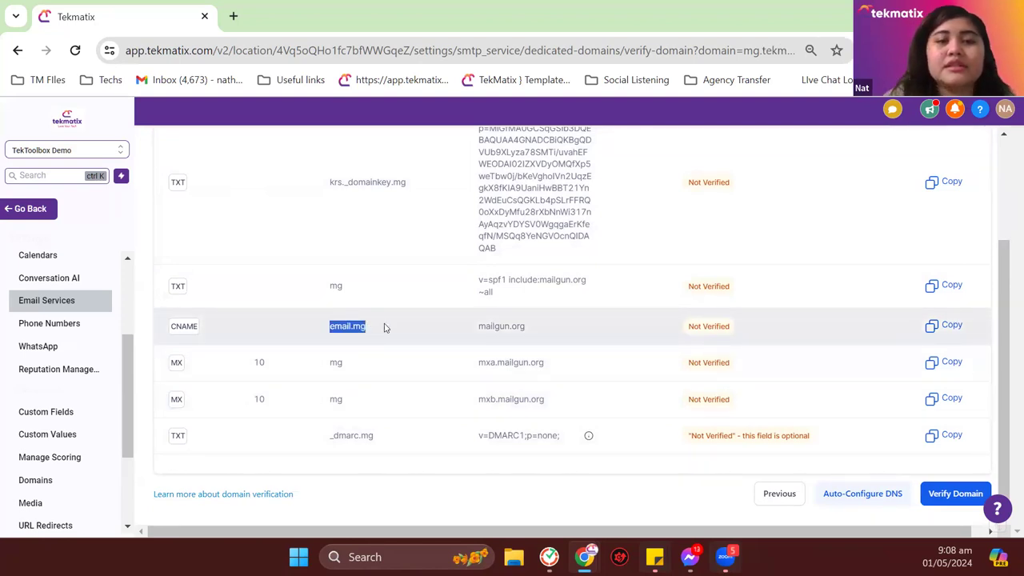
left_click(498, 354)
scroll(496, 352, "up", 3)
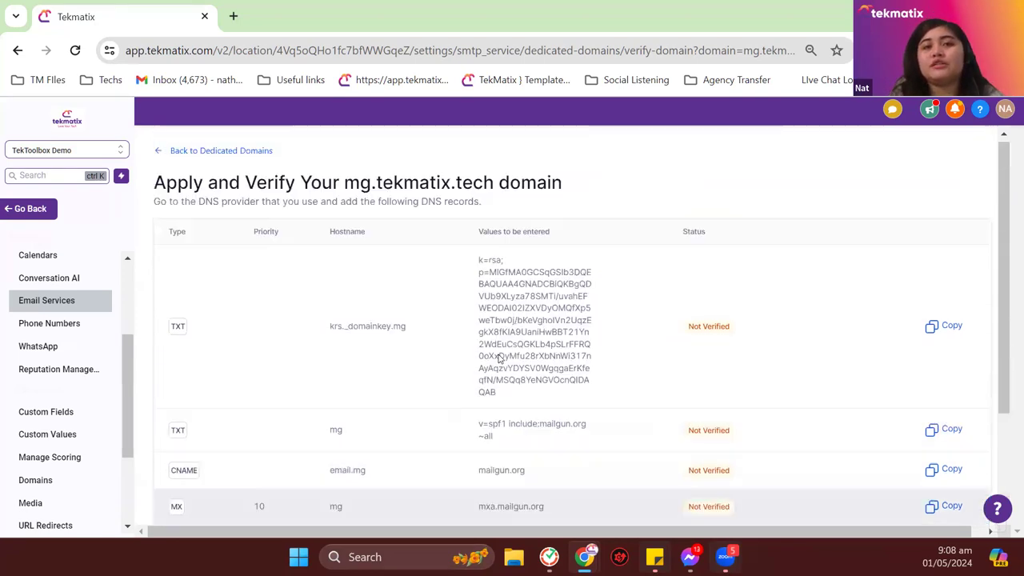
scroll(498, 358, "down", 3)
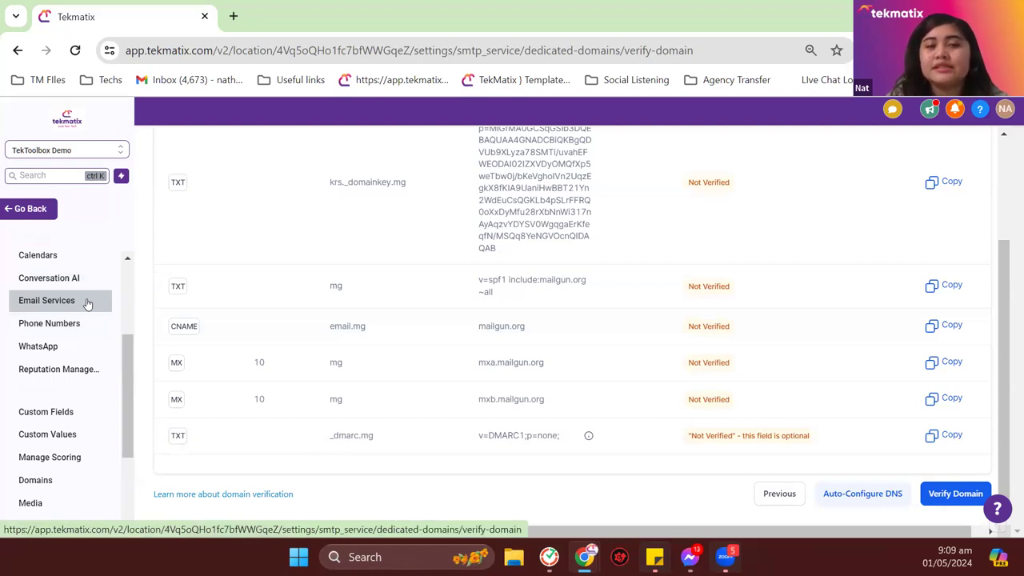
scroll(320, 280, "up", 2)
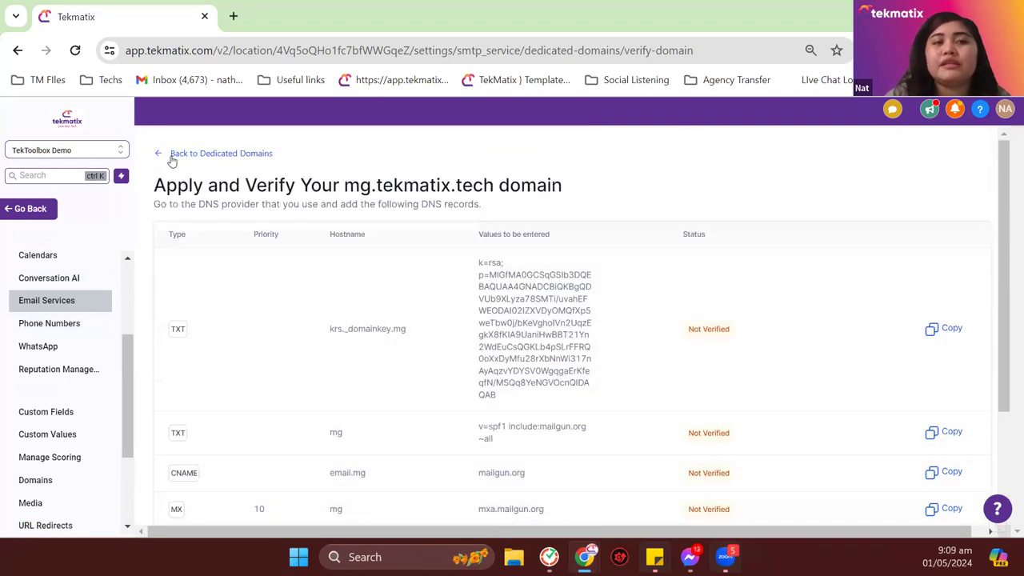
Step: Leave settings and open Marketing & Emails on the Social Planner overview
left_click(171, 157)
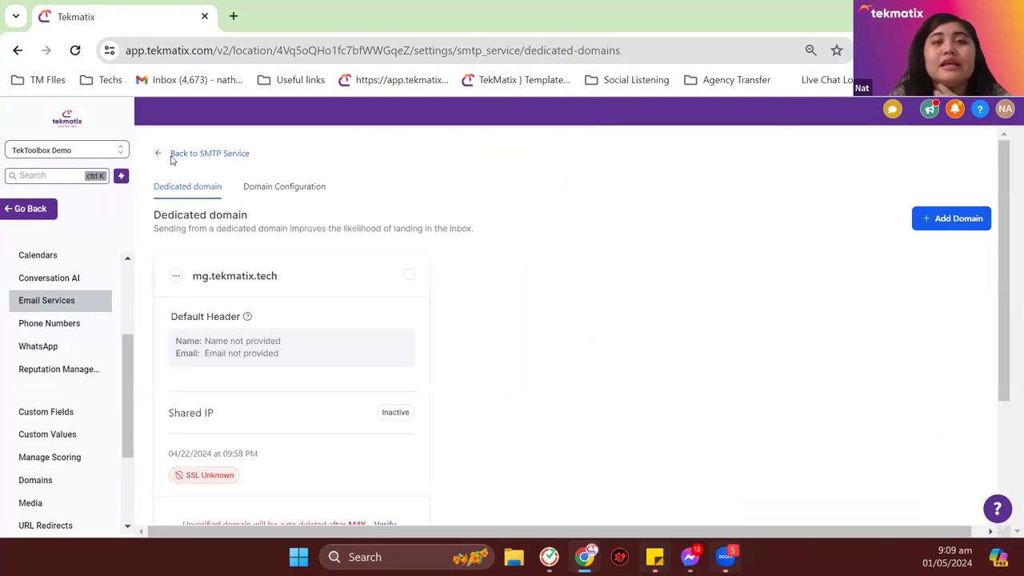
left_click(172, 156)
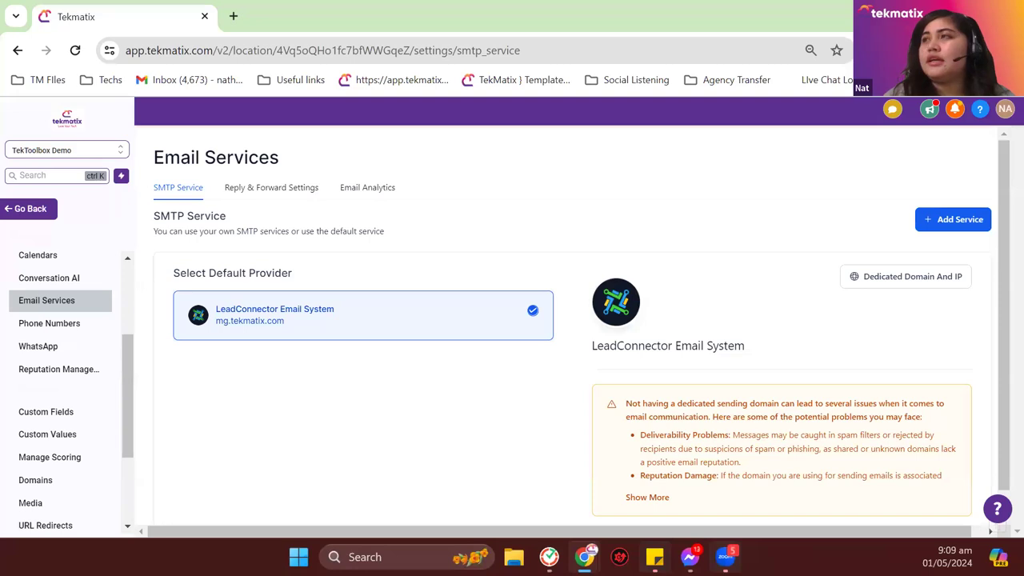
left_click(38, 208)
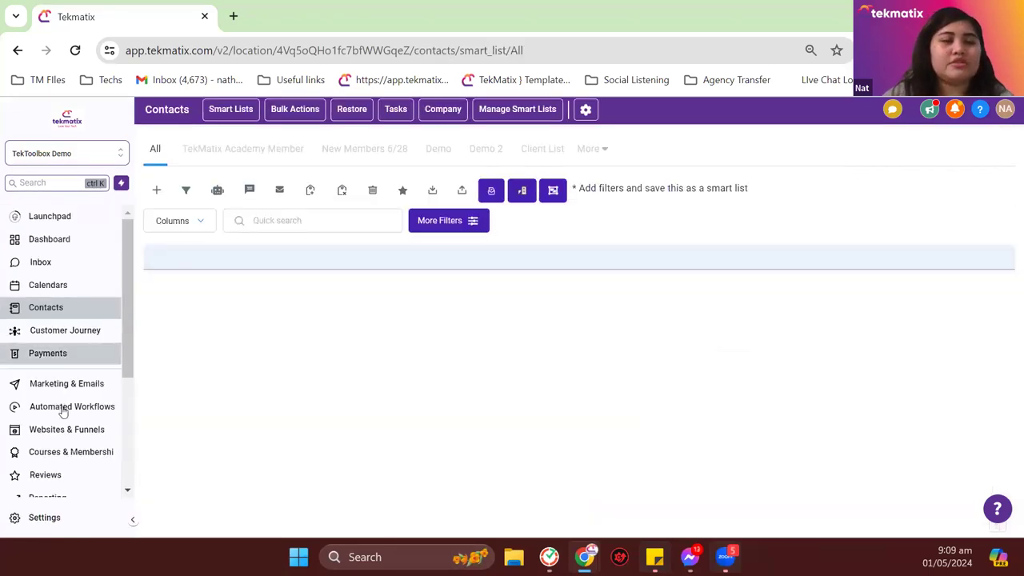
left_click(90, 385)
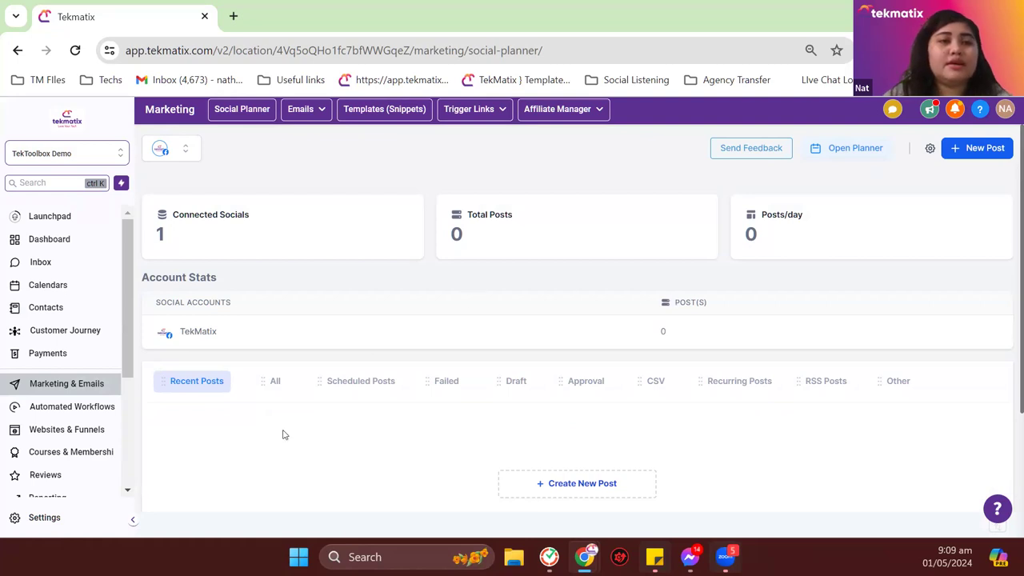
Step: Scroll the Social Planner overview showing the TekMatix account with 0 posts
scroll(270, 384, "down", 2)
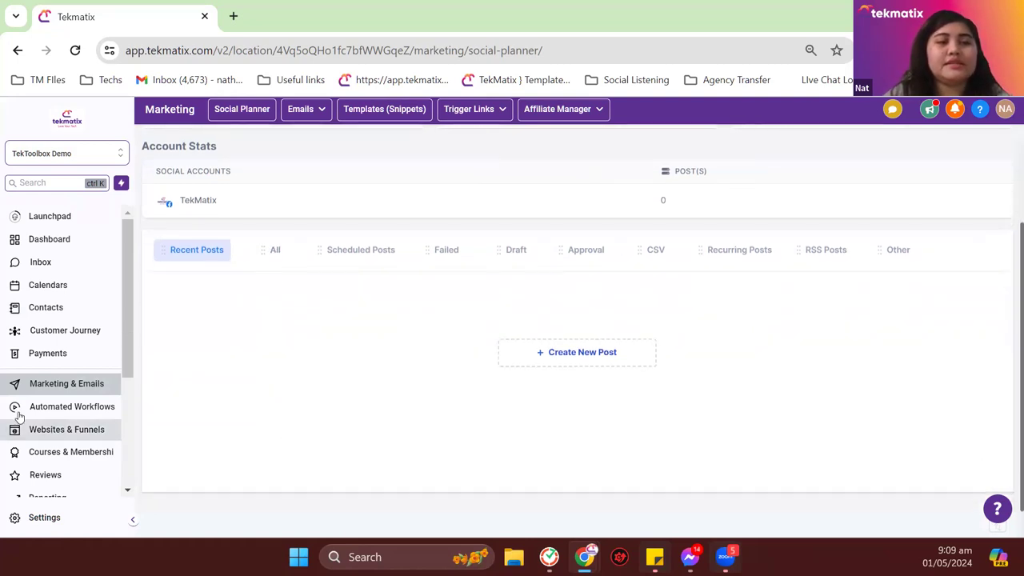
scroll(427, 344, "up", 2)
Step: Choose Campaigns from the Emails menu to list the email campaigns
mouse_move(312, 120)
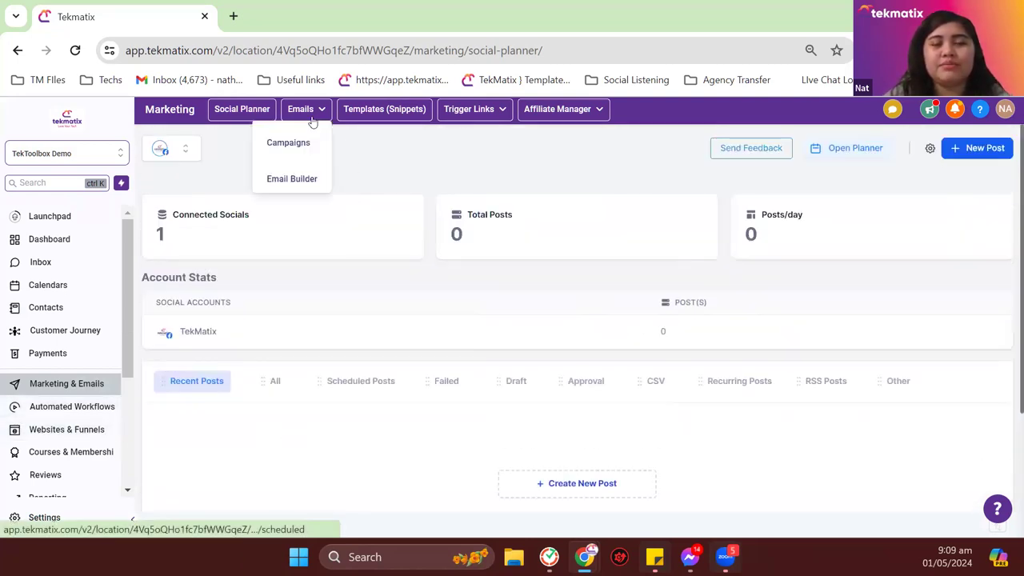
left_click(302, 145)
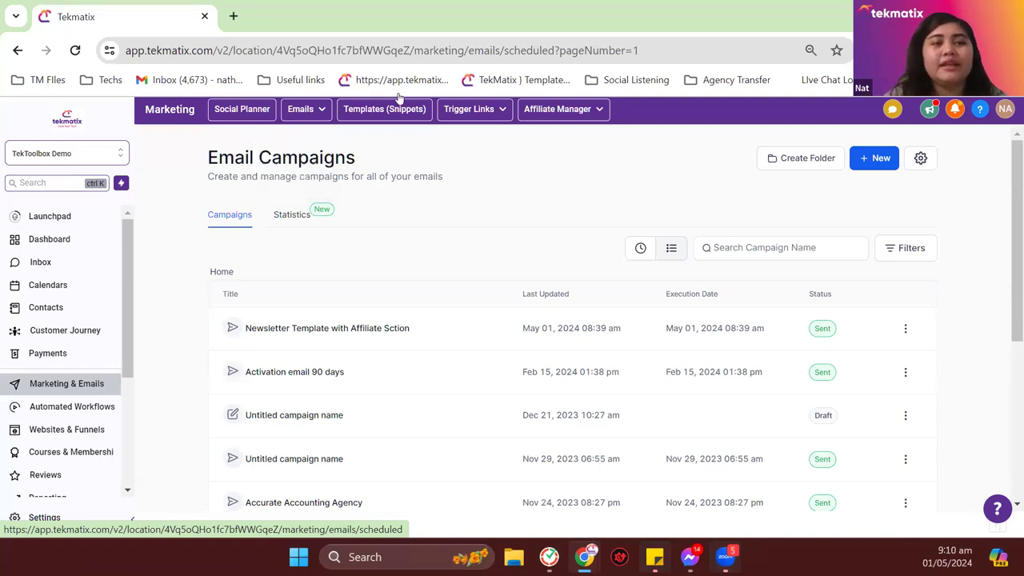
Step: Return to the All contacts list and scroll through the demo contacts
left_click(65, 316)
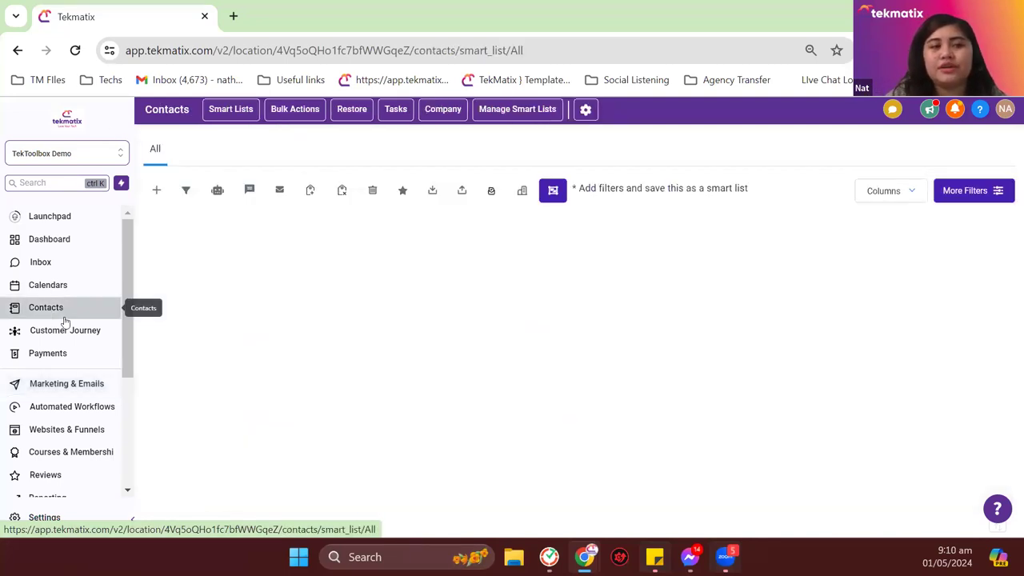
scroll(395, 332, "down", 3)
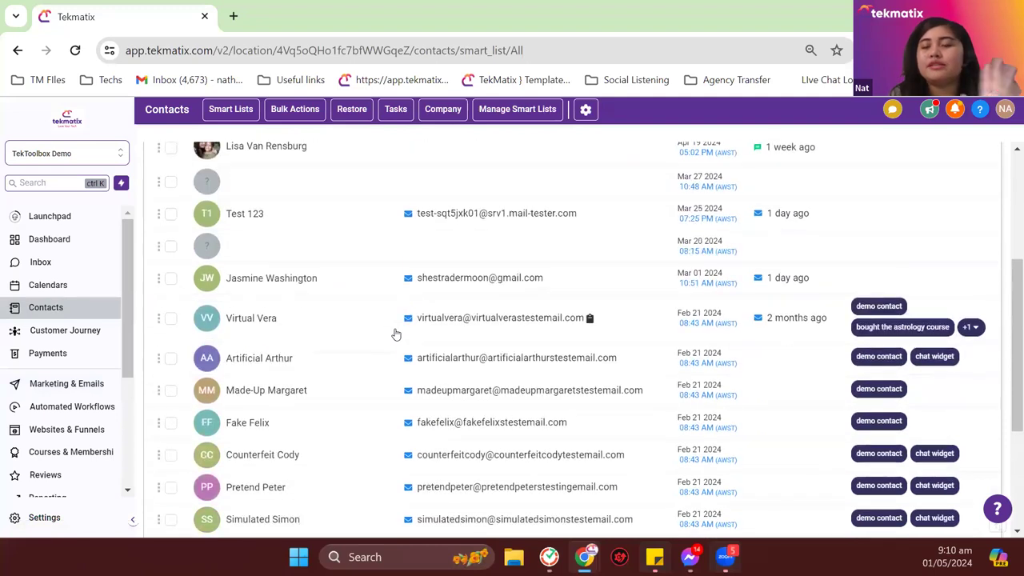
scroll(395, 334, "down", 1)
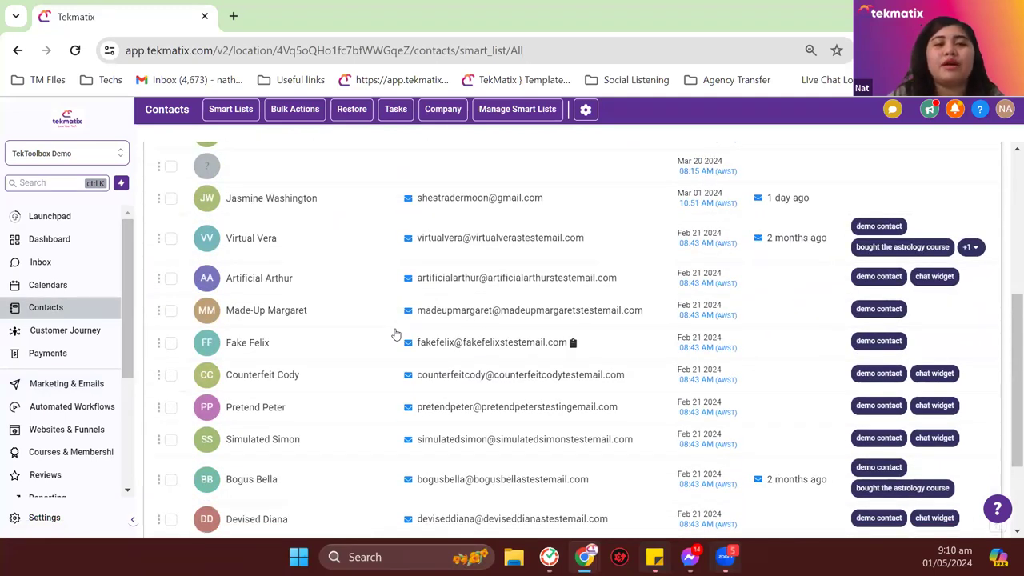
left_click(260, 283)
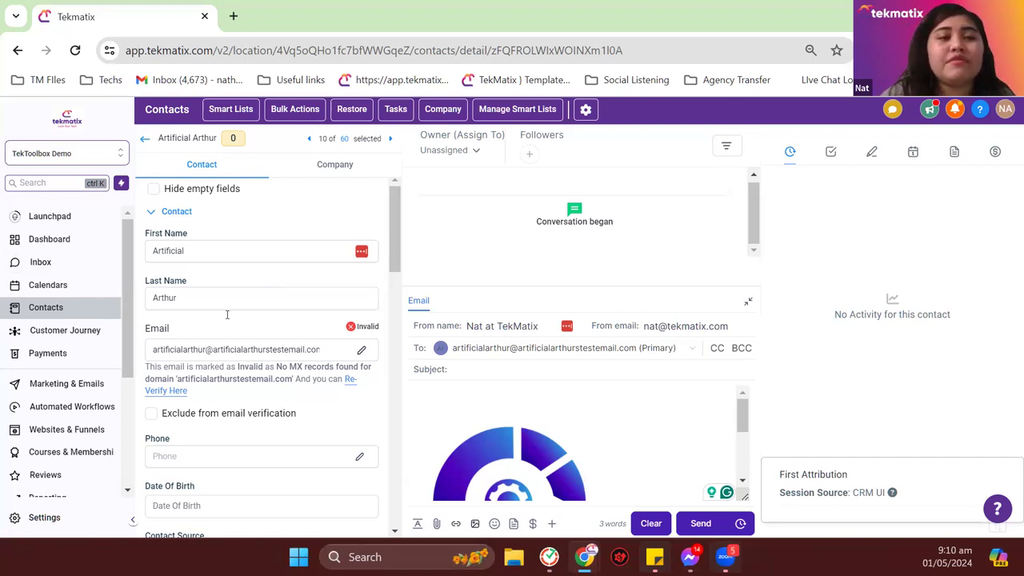
scroll(240, 320, "down", 3)
scroll(264, 324, "up", 3)
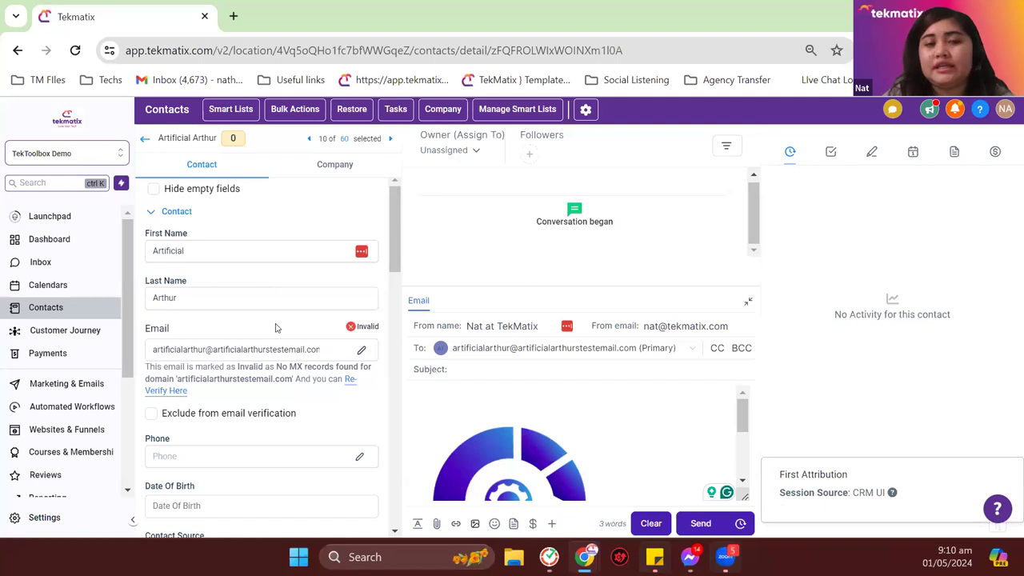
double_click(145, 331)
left_click(346, 333)
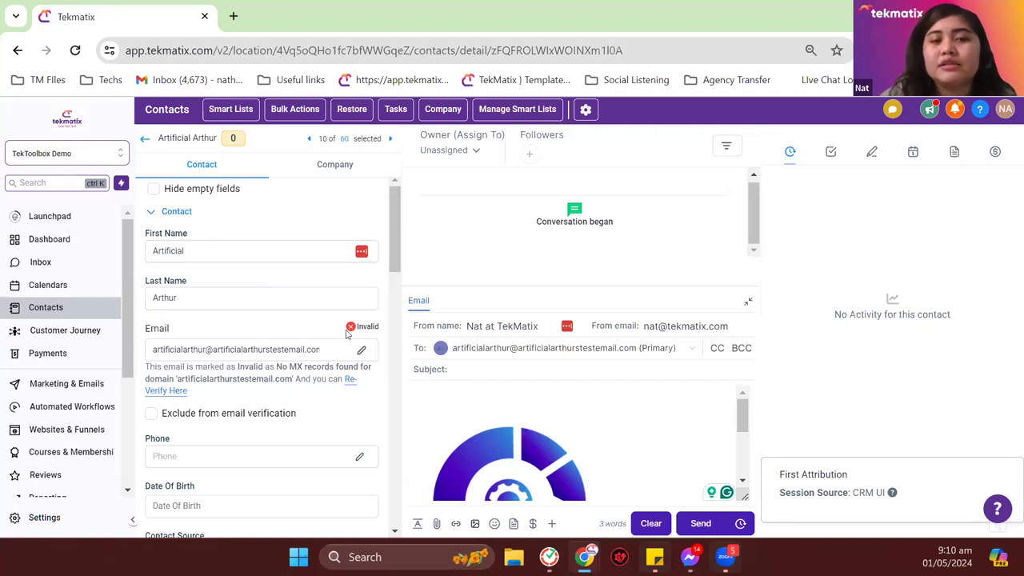
left_click_drag(357, 326, 385, 329)
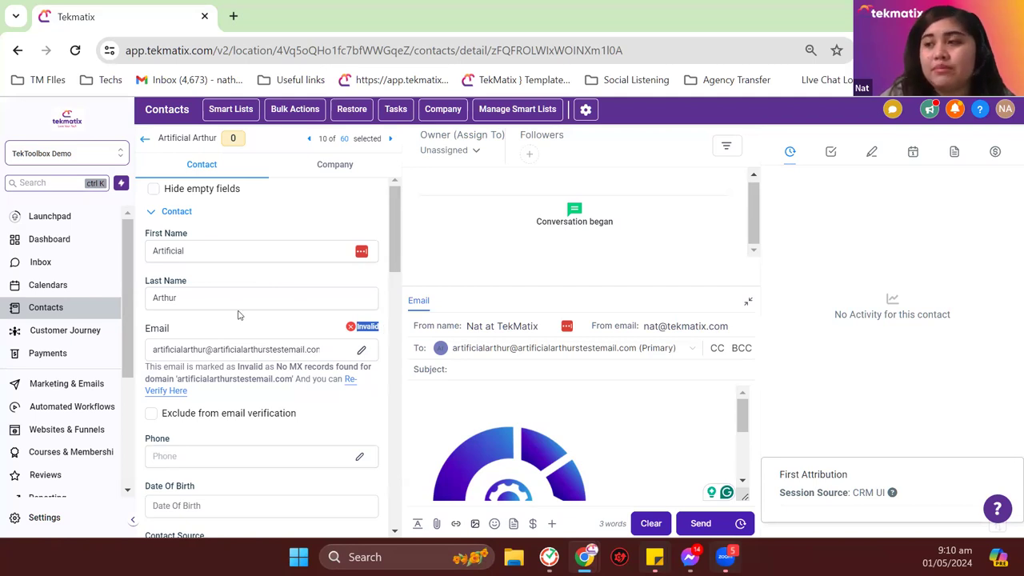
left_click(144, 140)
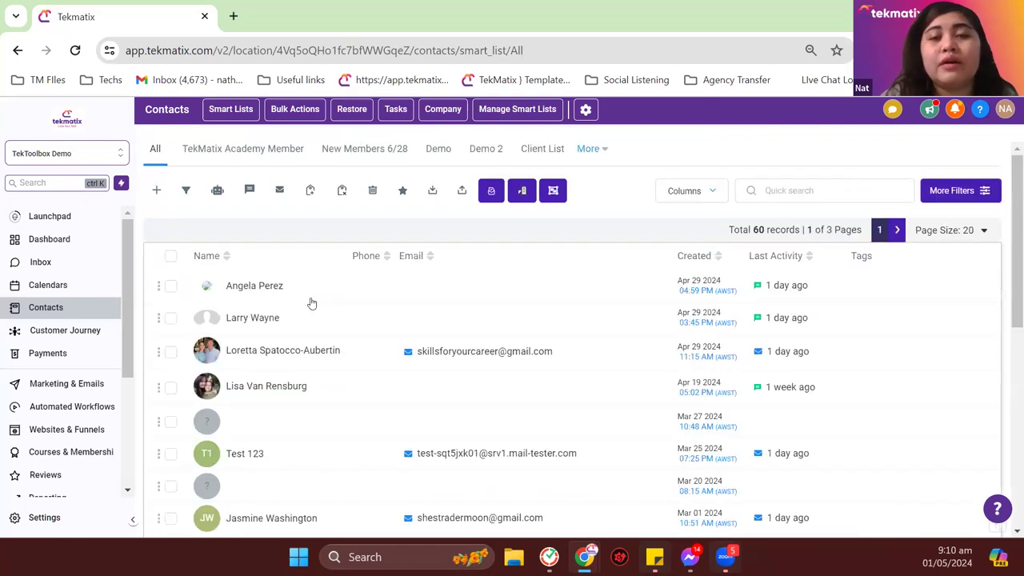
Step: Quick-search contacts for 'nat' and open the second matching contact's record
scroll(312, 299, "down", 2)
scroll(312, 303, "down", 5)
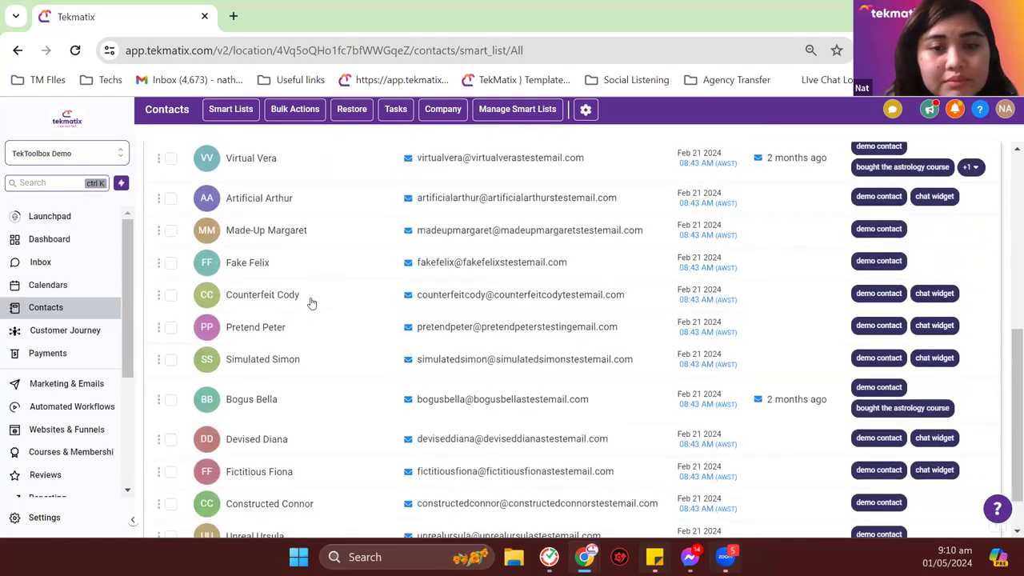
scroll(544, 331, "up", 7)
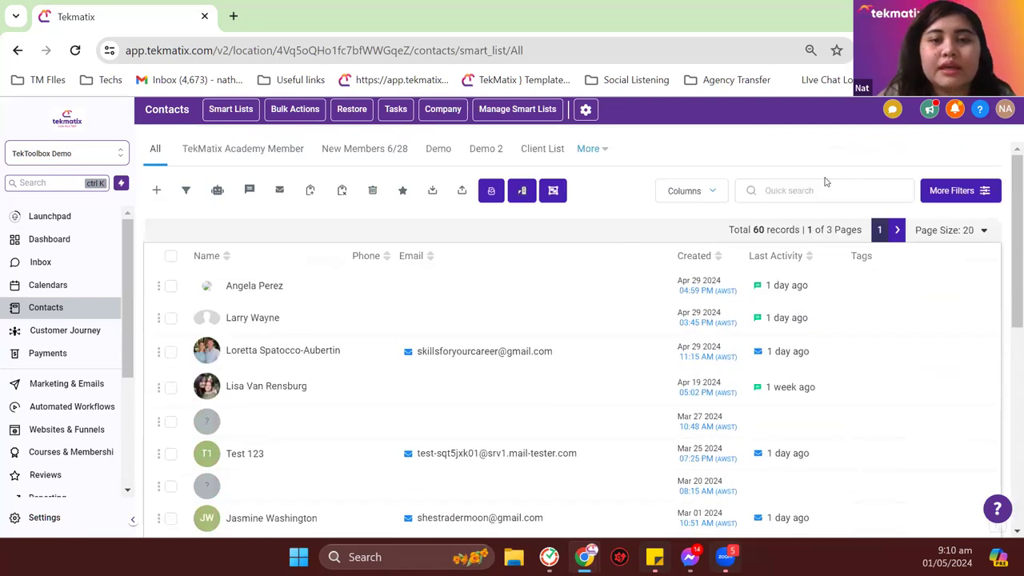
left_click(786, 191)
type("nat")
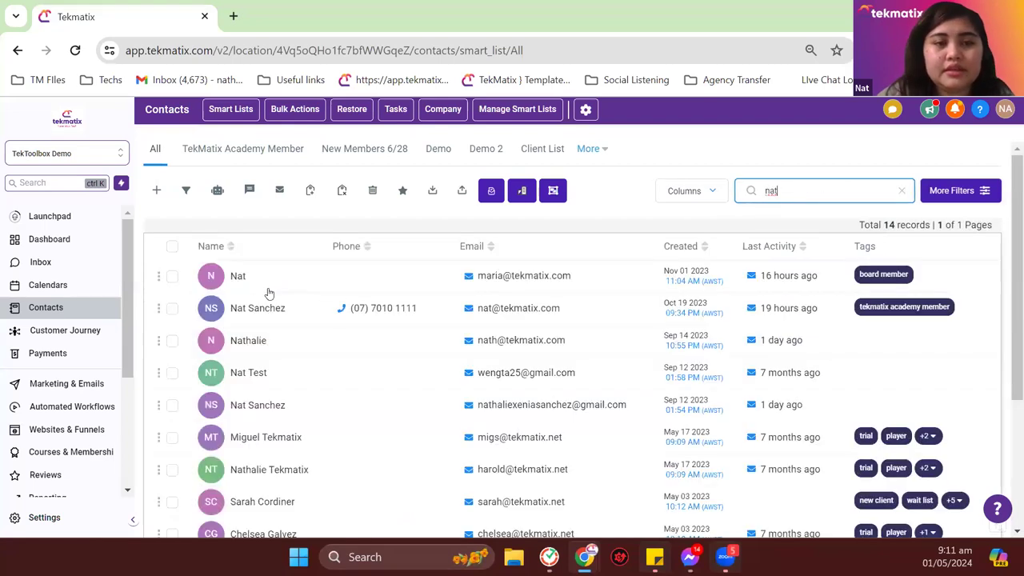
left_click_drag(240, 280, 254, 309)
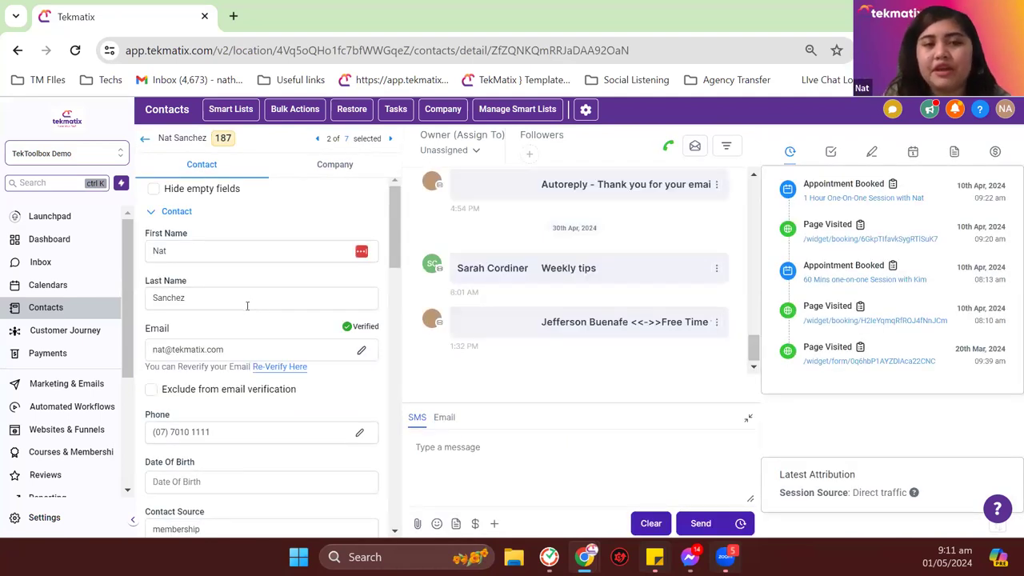
left_click_drag(171, 329, 145, 333)
left_click(282, 336)
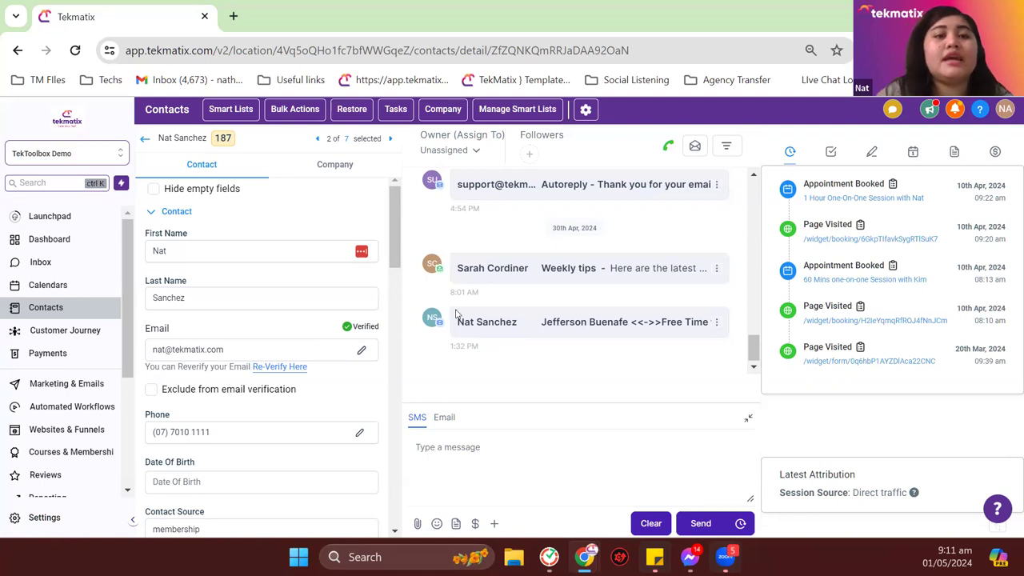
left_click(68, 521)
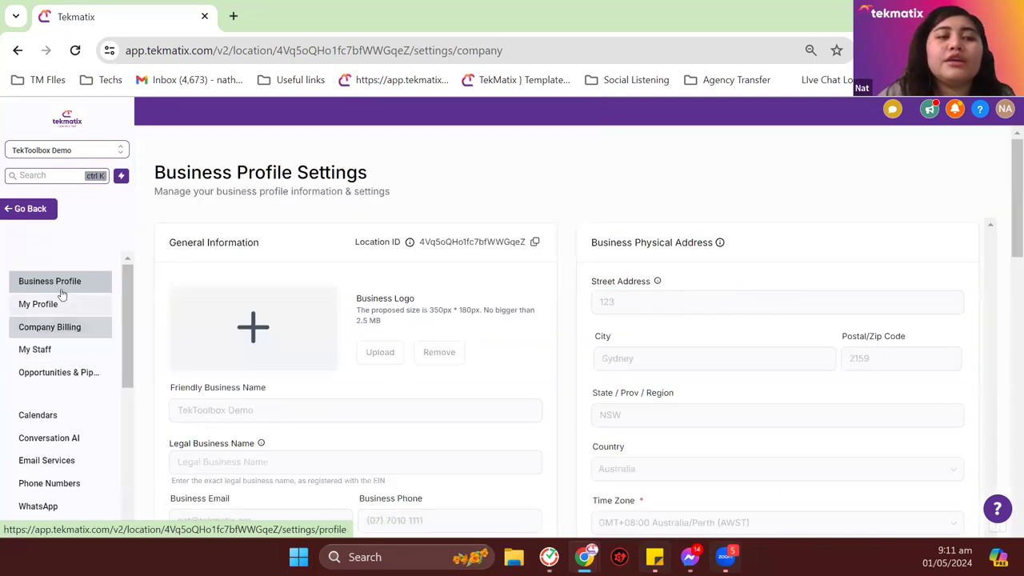
scroll(800, 328, "down", 10)
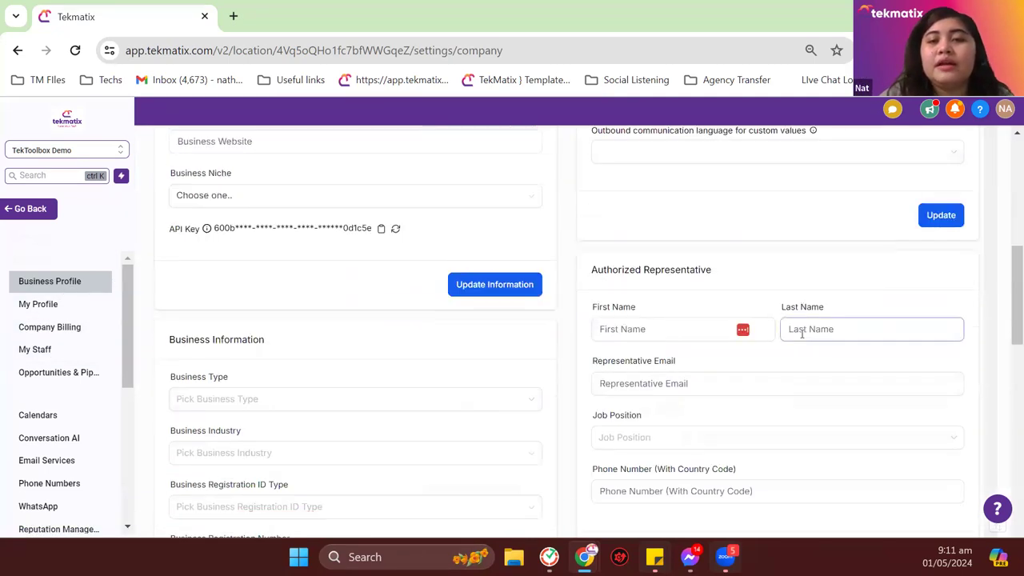
scroll(802, 334, "down", 3)
scroll(802, 334, "up", 2)
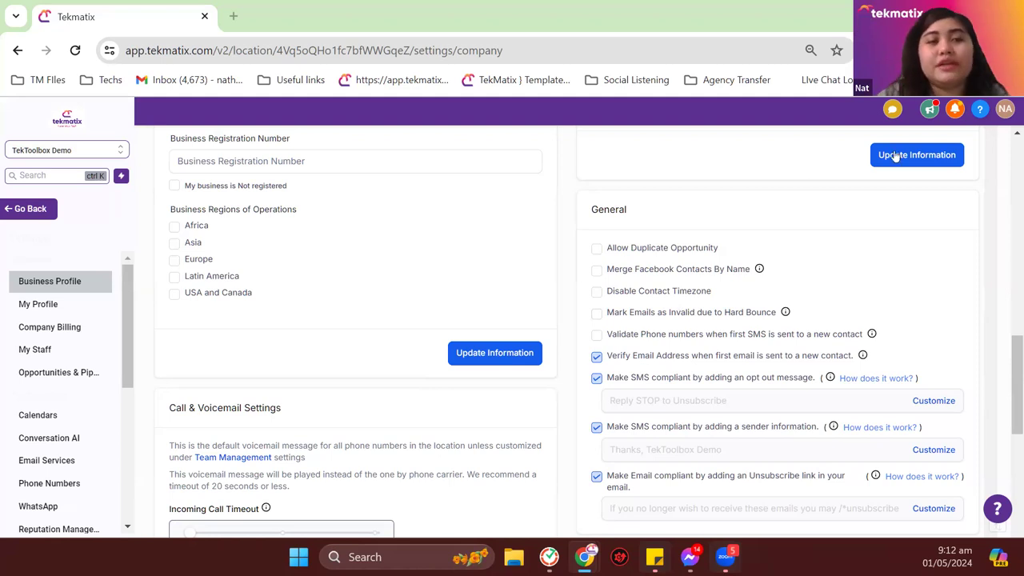
left_click(30, 210)
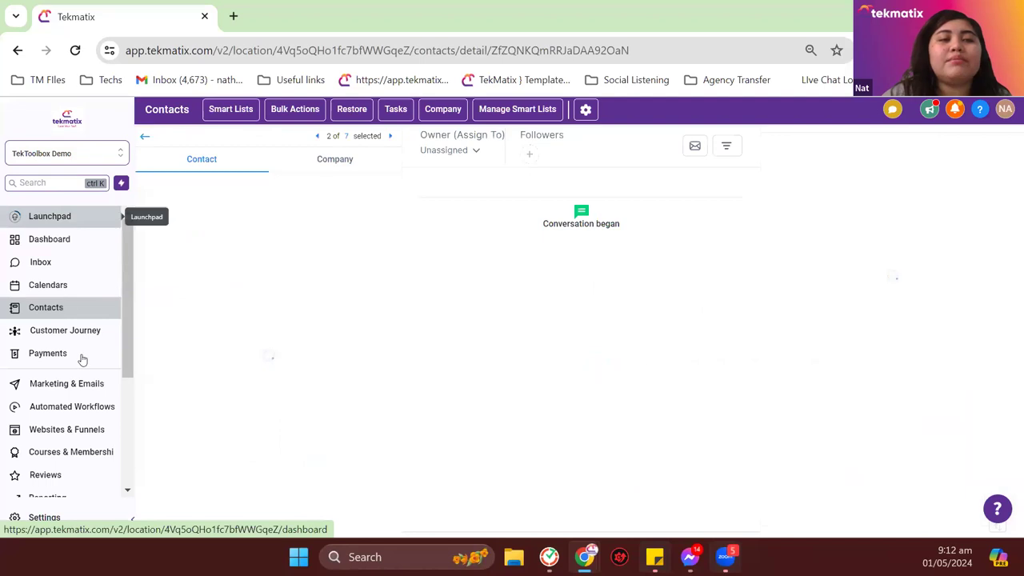
Step: Return to the 7 'nat' search results and open the More Filters panel
left_click(144, 138)
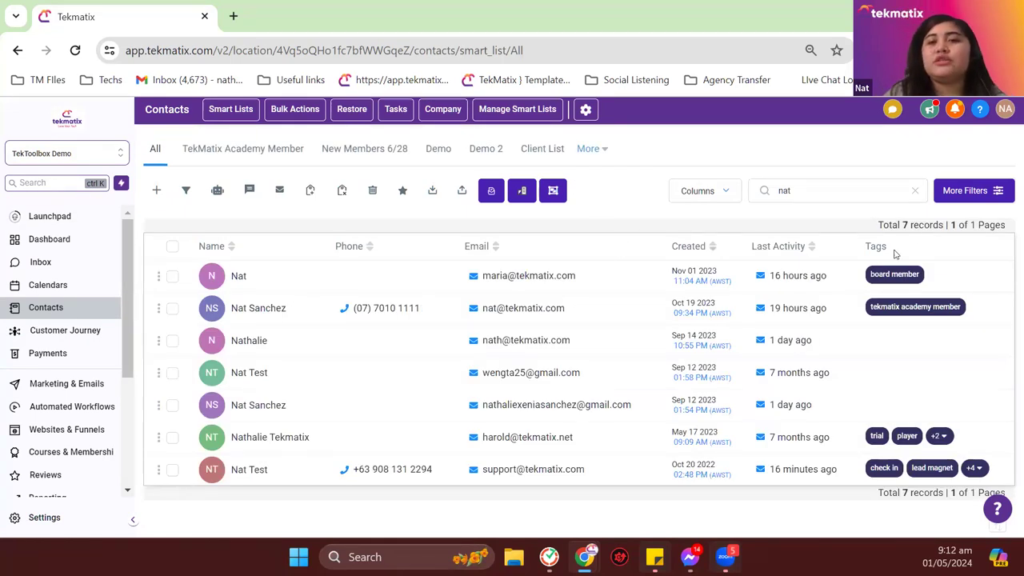
left_click(982, 192)
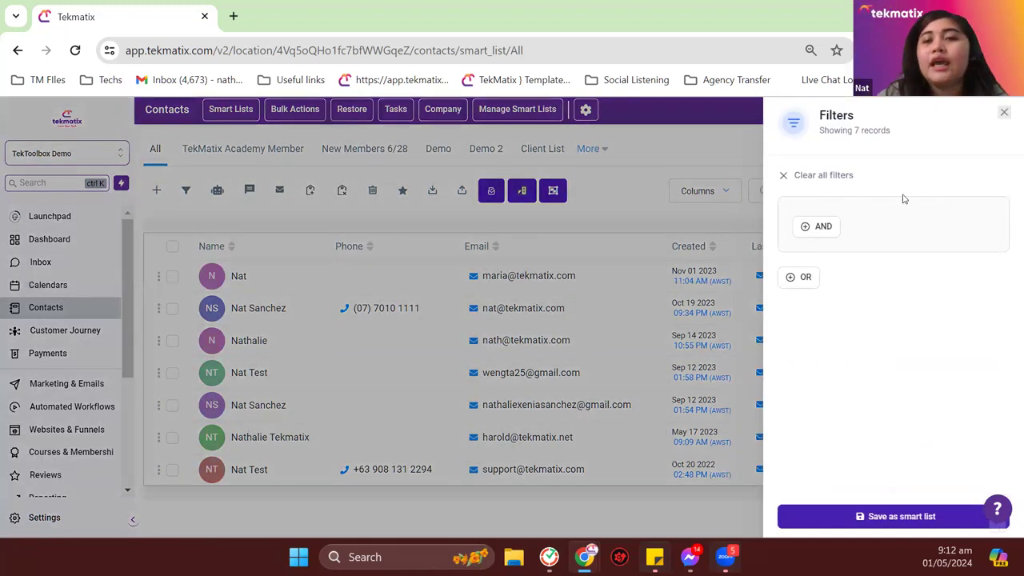
Step: Add a Valid Email filter set to Valid, narrowing the contacts to 5 records
left_click(828, 230)
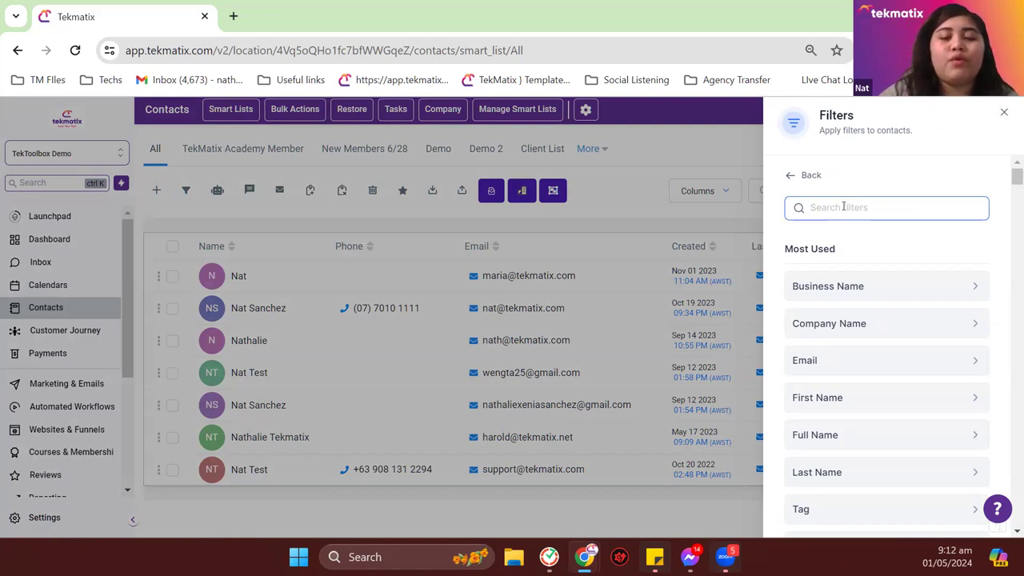
type("email")
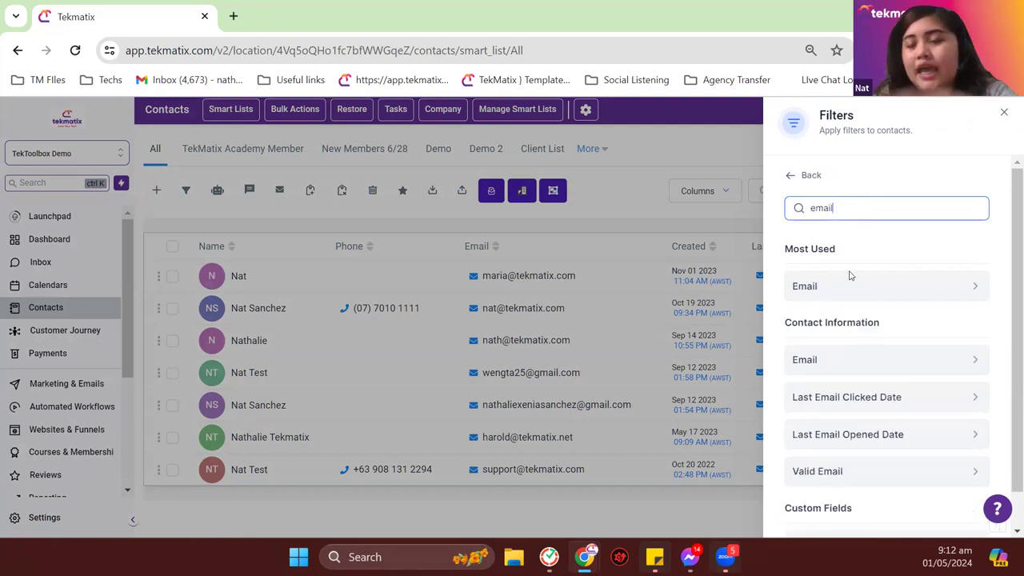
scroll(854, 399, "down", 2)
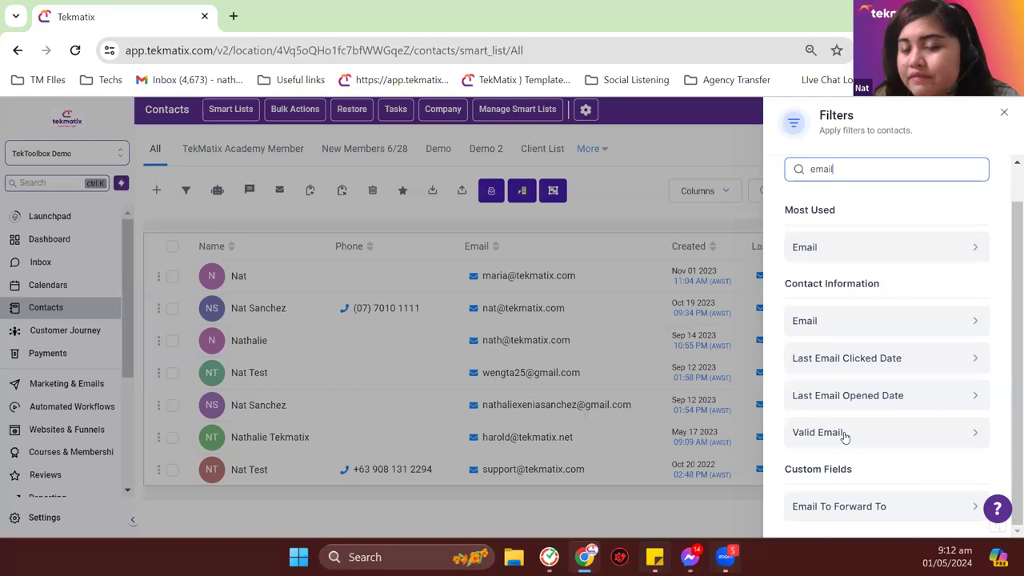
left_click(843, 433)
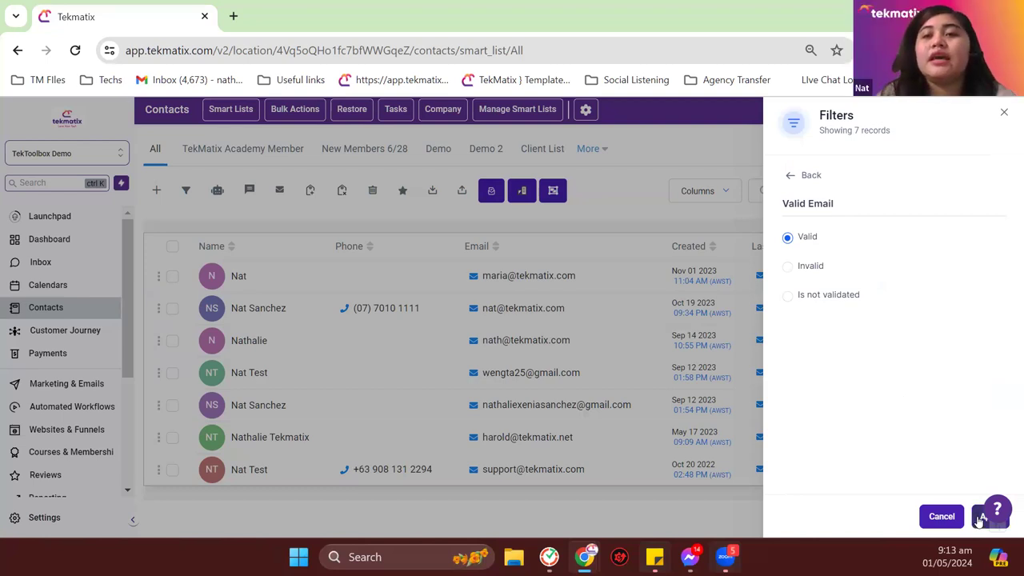
left_click(981, 518)
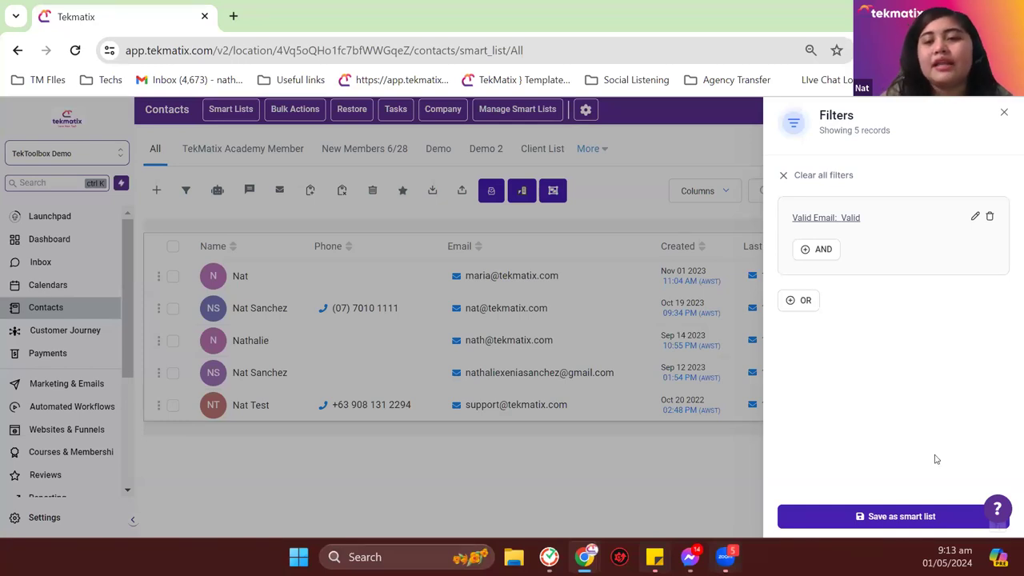
Step: Save the valid-email filtered contacts as a smart list named 'My Mailing List'
left_click(911, 516)
left_click(415, 192)
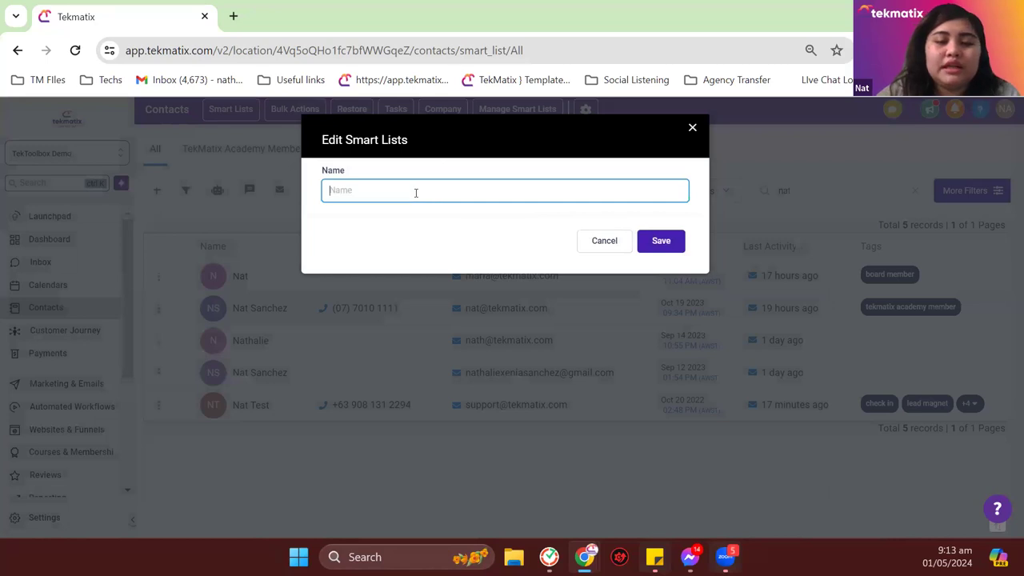
type("My Ma")
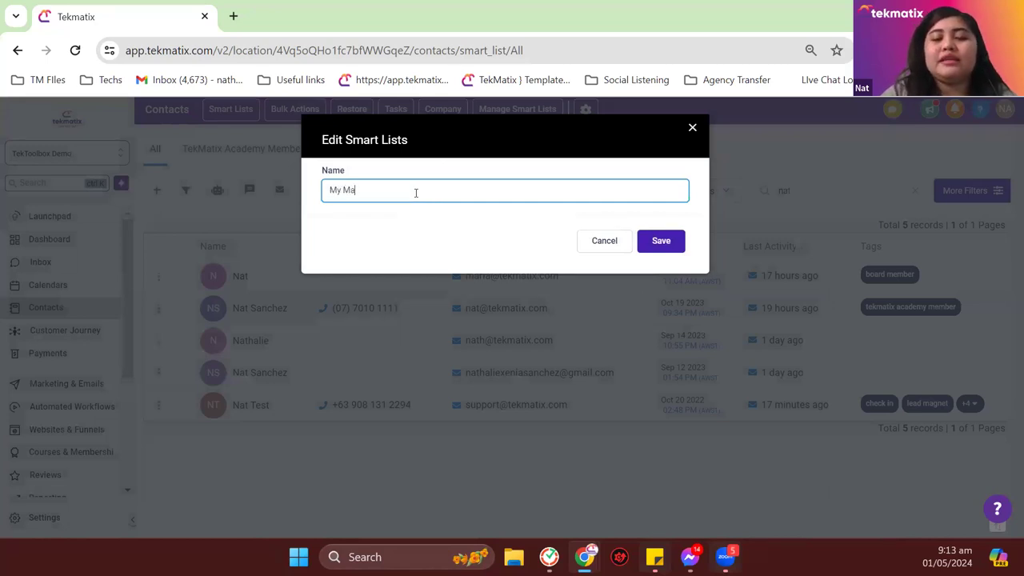
type("iling List")
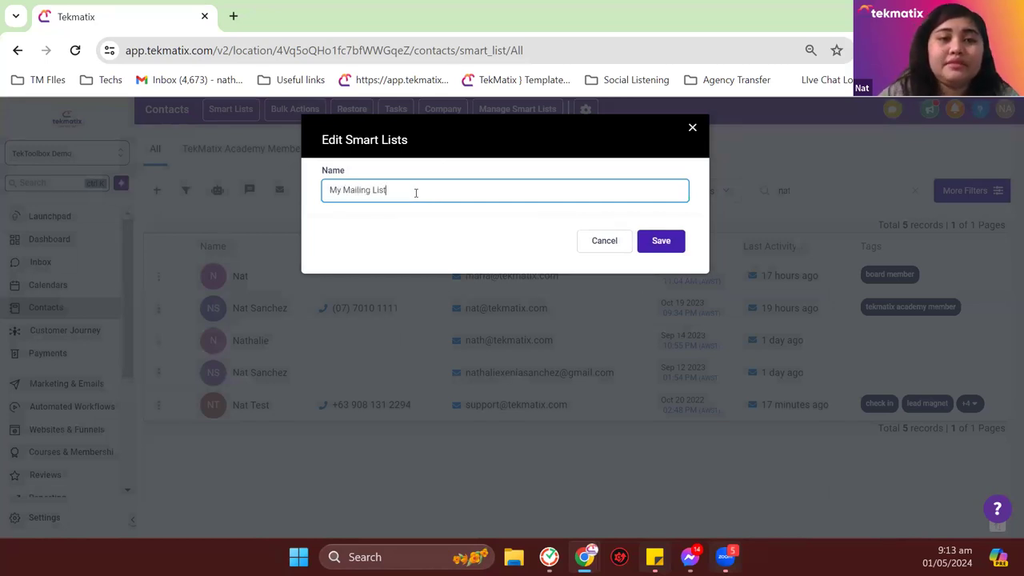
left_click(657, 238)
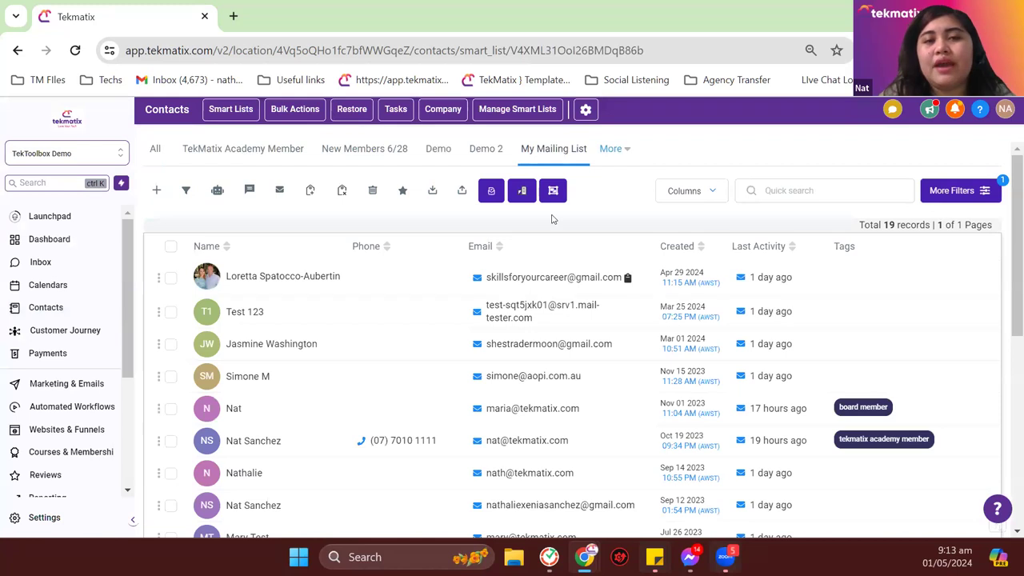
Step: Reload My Mailing List and scroll through its contacts
left_click(562, 153)
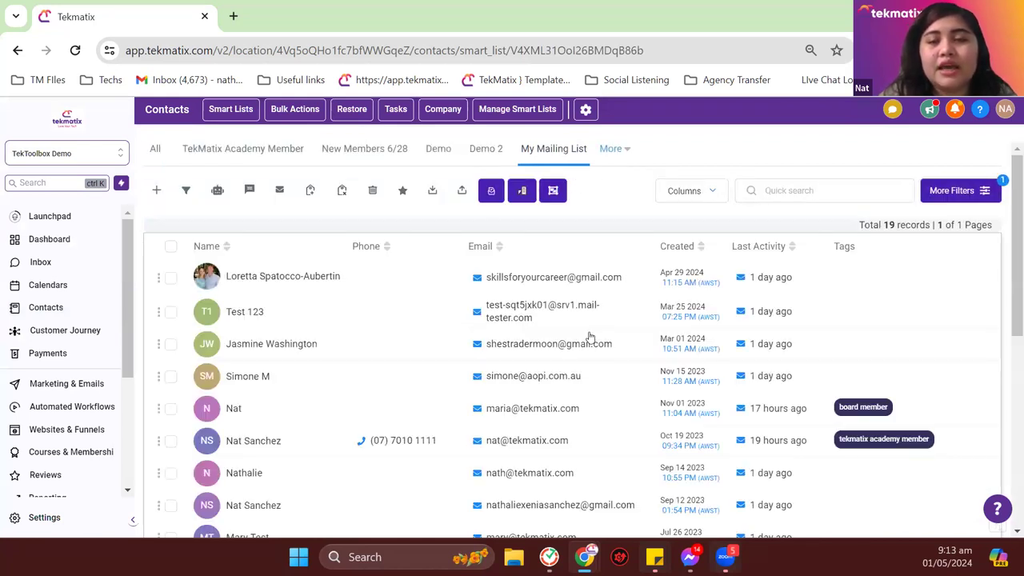
scroll(589, 337, "down", 5)
scroll(589, 337, "down", 1)
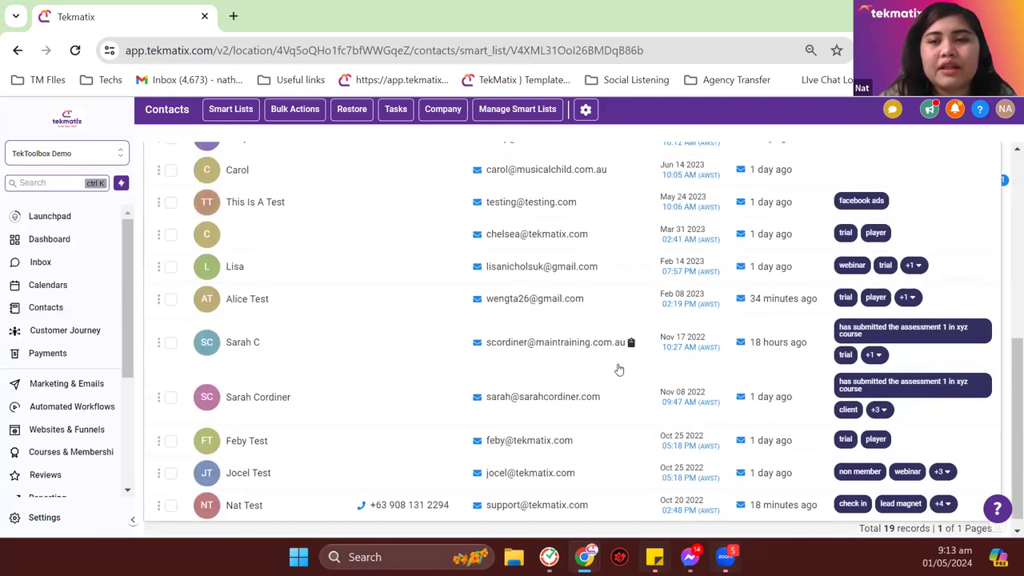
scroll(617, 411, "down", 1)
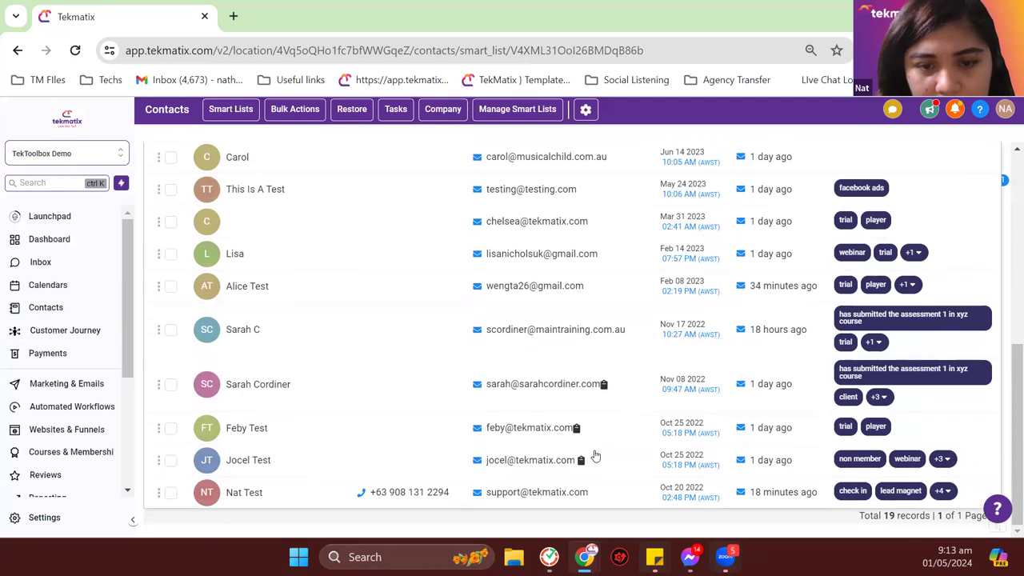
scroll(594, 452, "up", 5)
scroll(558, 303, "up", 2)
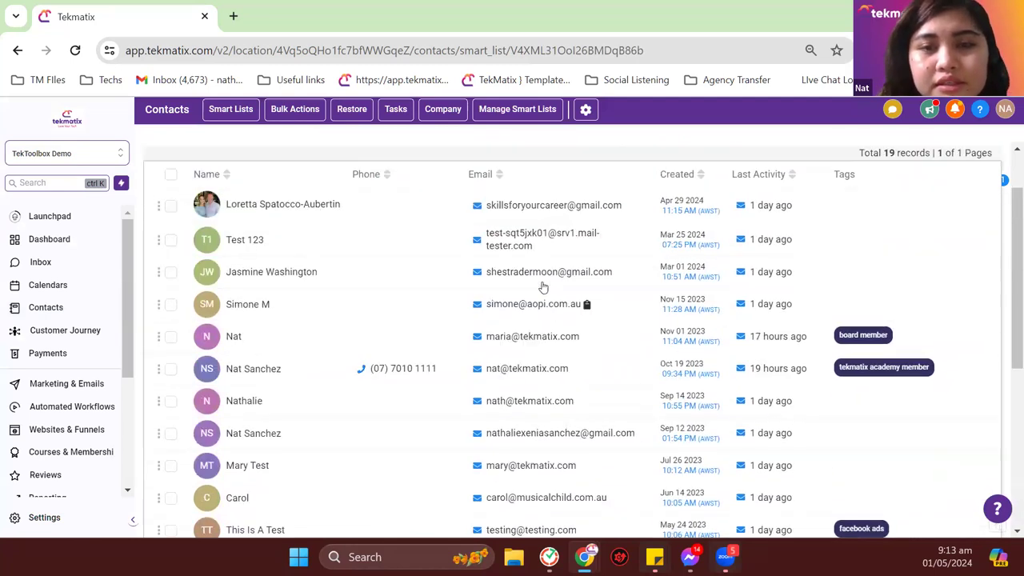
Step: Check the list's filter and 19-record total, then return to the All contacts list
left_click(984, 195)
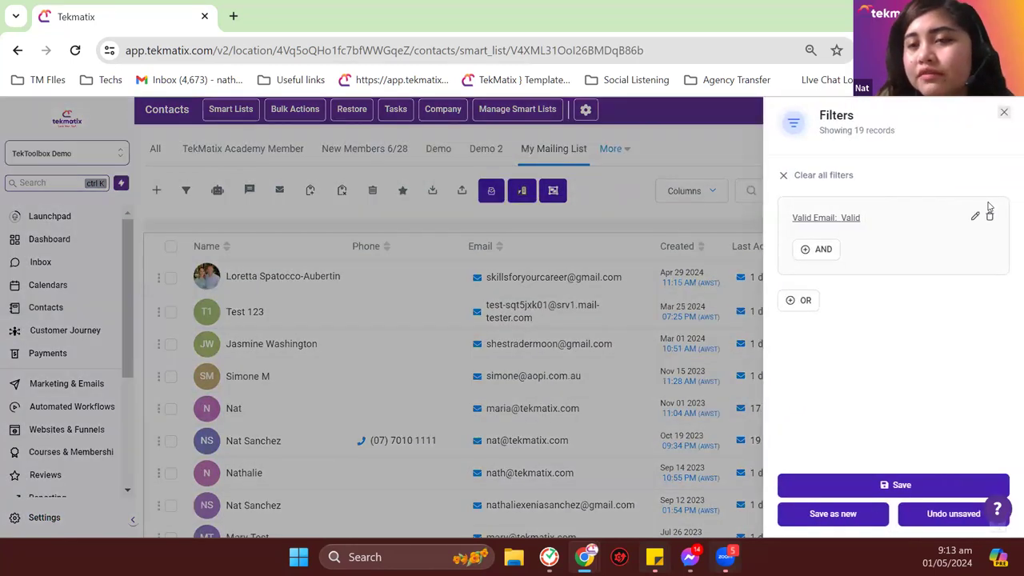
left_click(1005, 114)
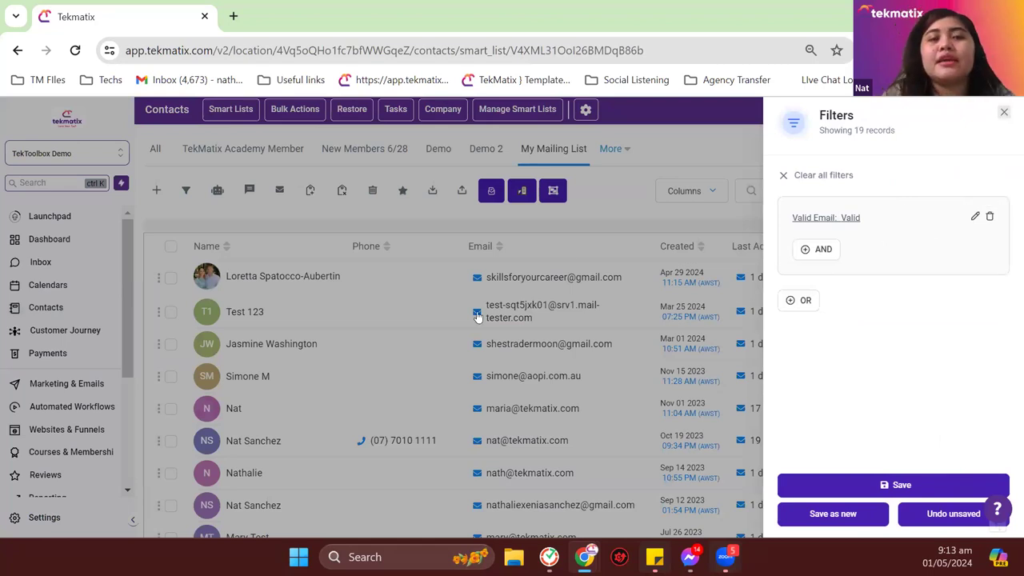
scroll(389, 434, "down", 5)
scroll(389, 434, "down", 1)
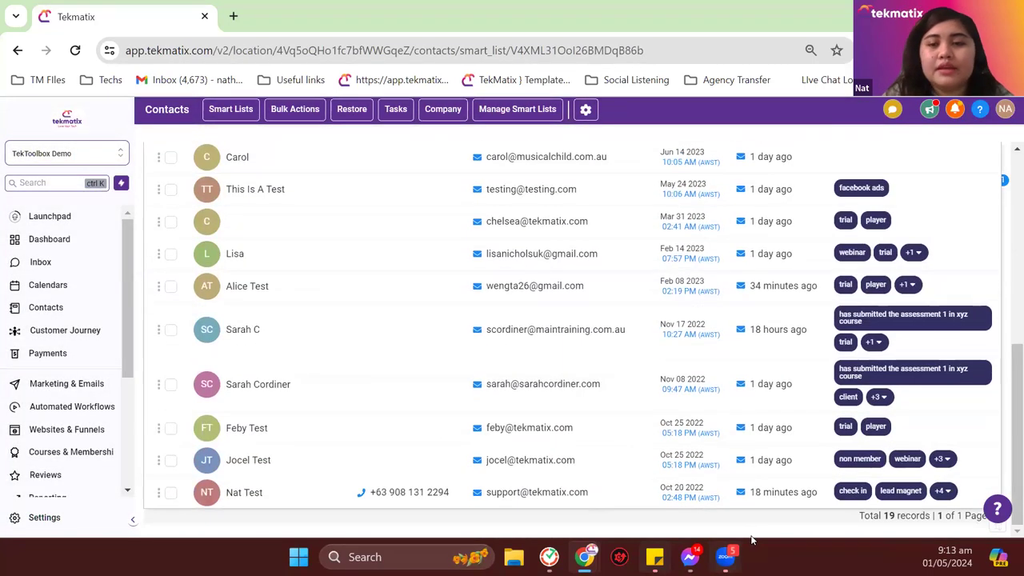
left_click_drag(884, 517, 934, 520)
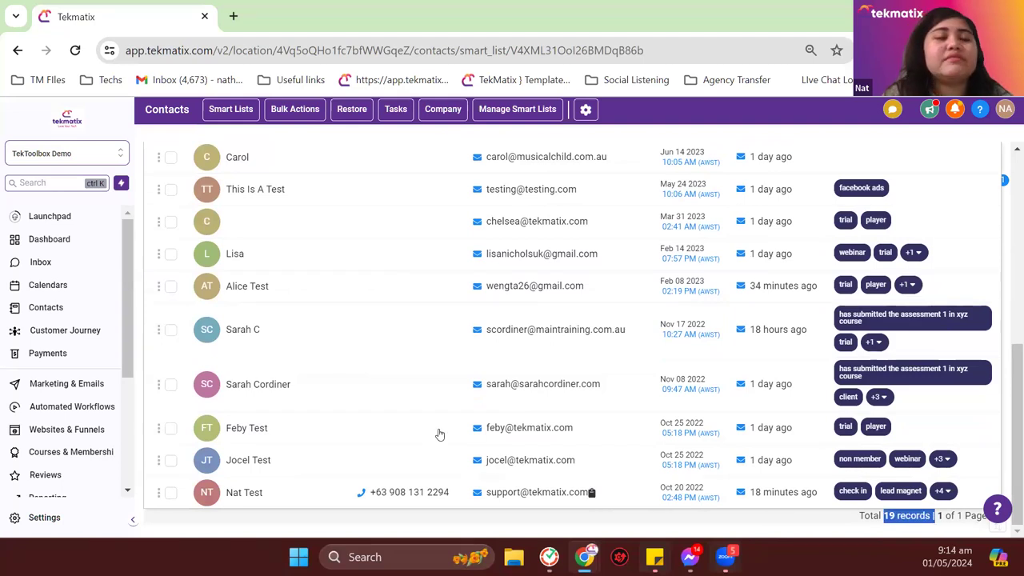
scroll(439, 432, "up", 10)
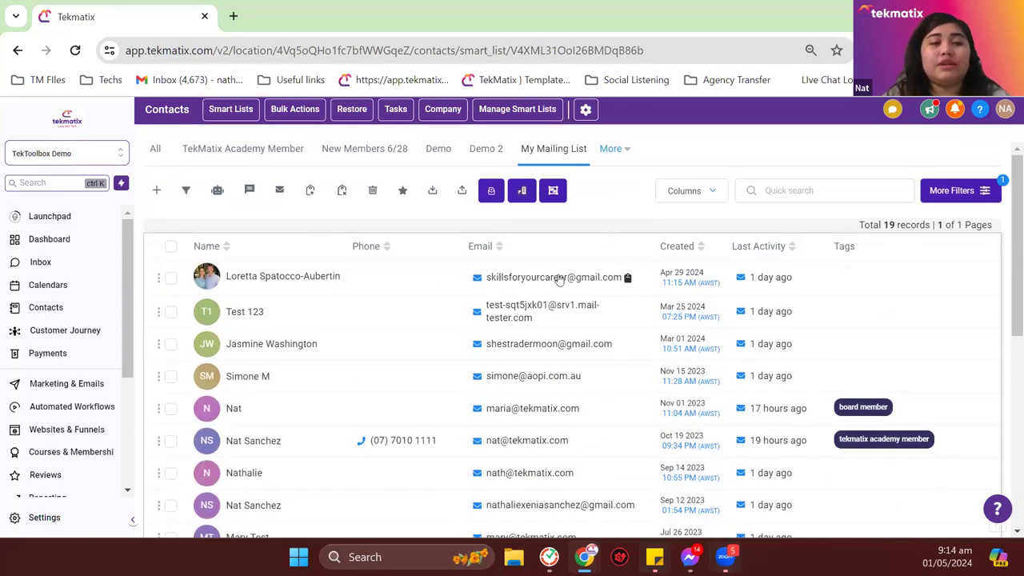
left_click(150, 157)
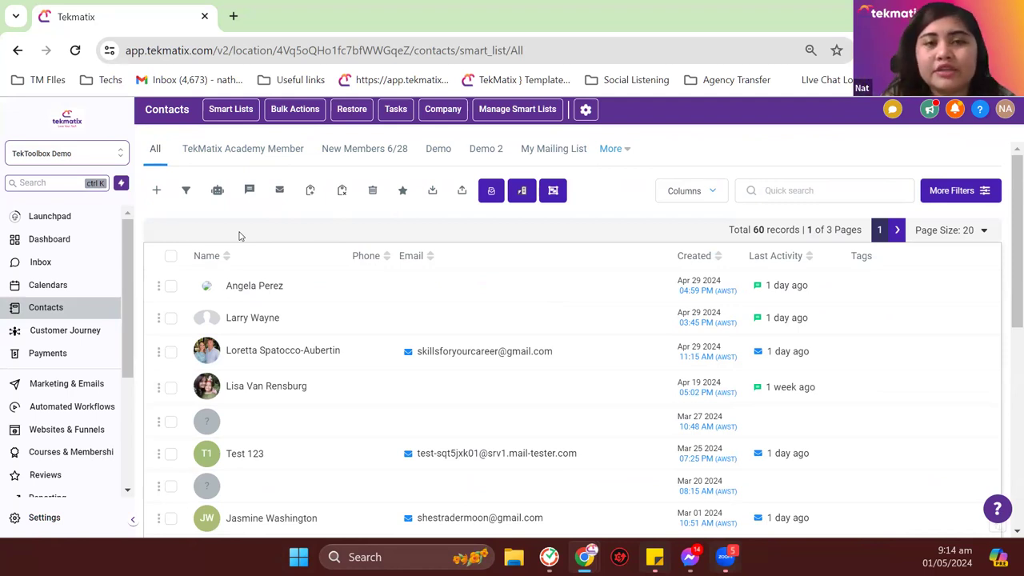
left_click(620, 151)
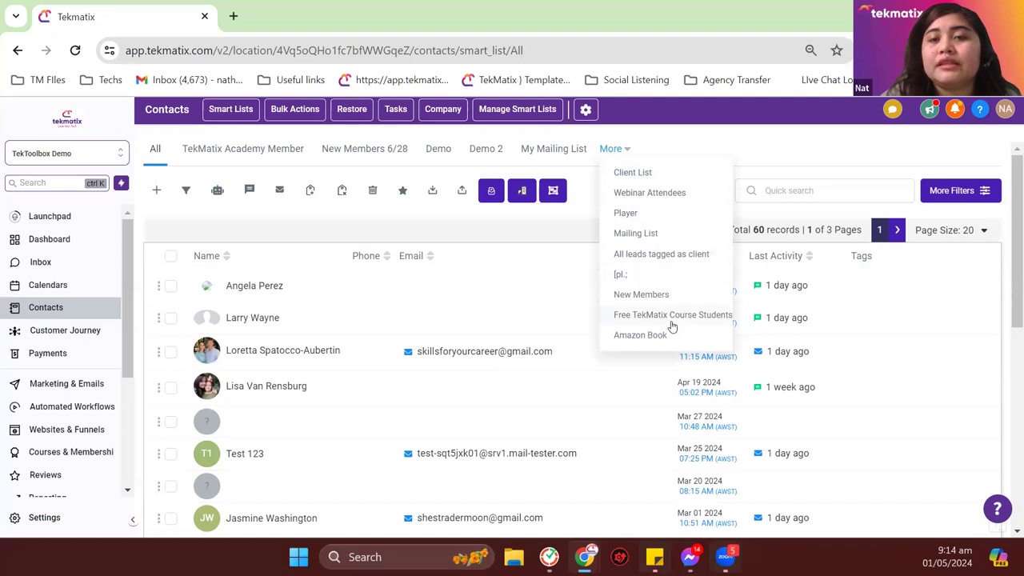
scroll(668, 288, "down", 3)
scroll(669, 265, "up", 3)
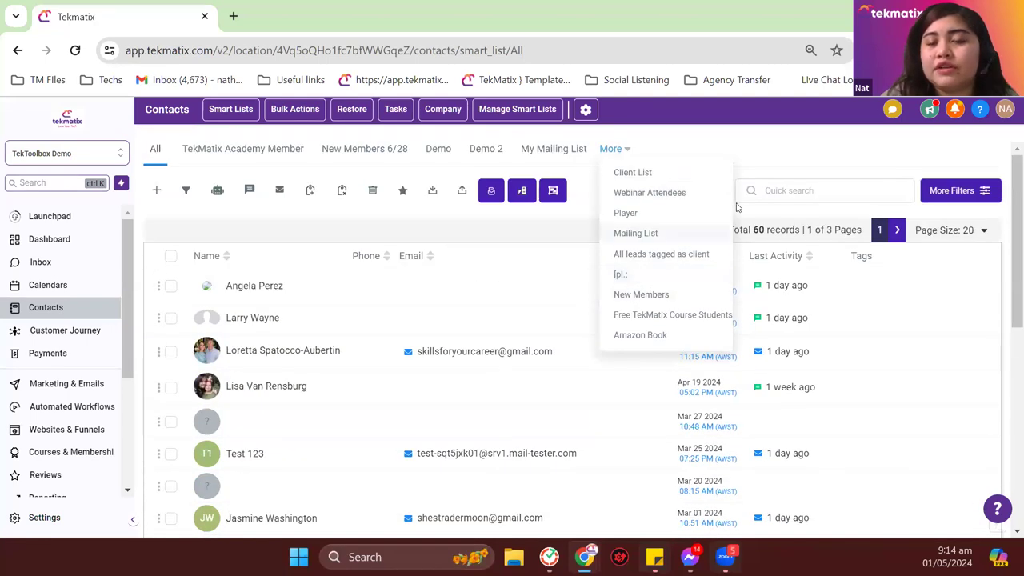
left_click(755, 150)
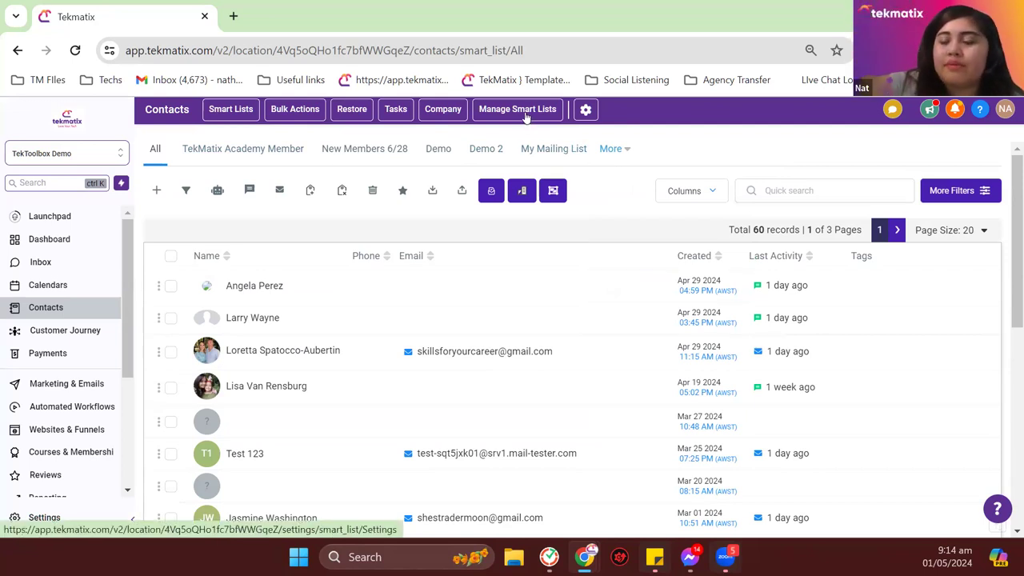
Step: On the Smart Lists page, drag My Mailing List to the top of the lists
left_click(526, 116)
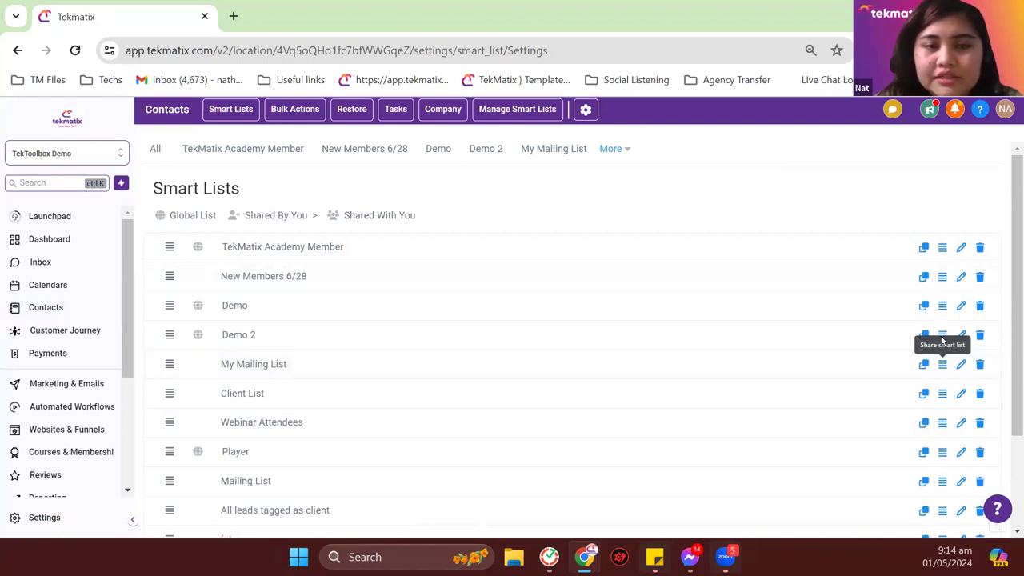
left_click(957, 373)
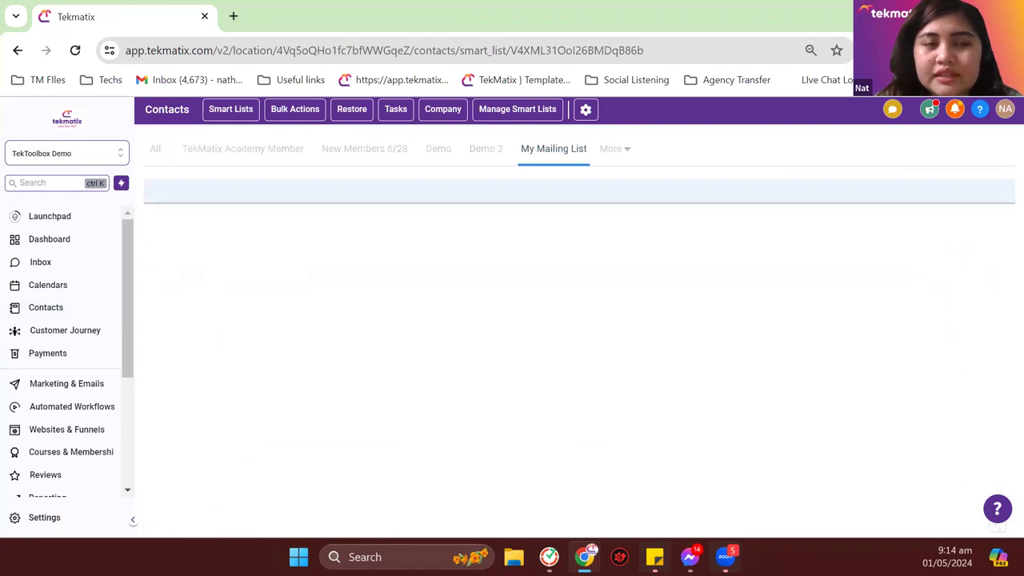
left_click(514, 110)
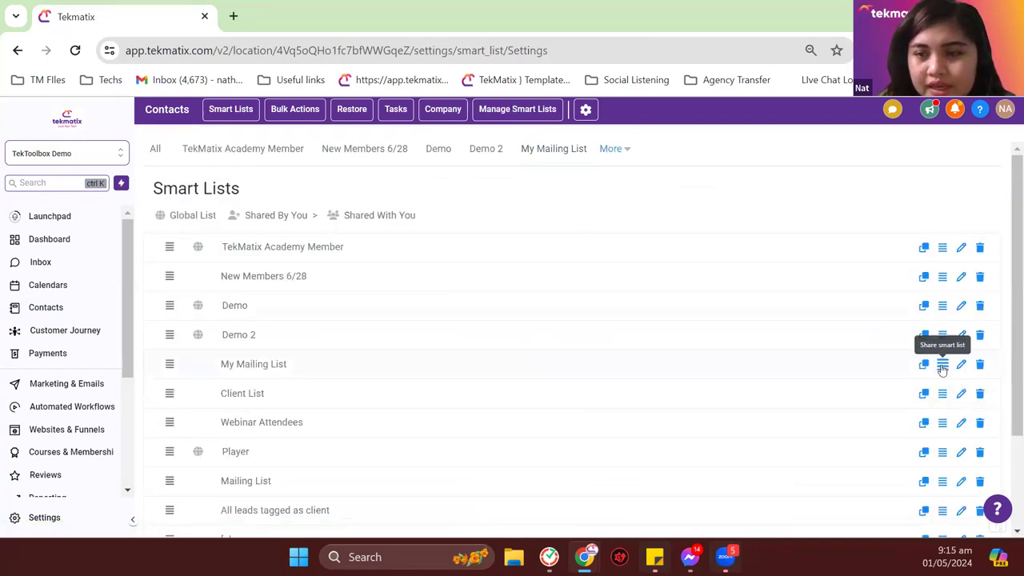
left_click_drag(943, 364, 932, 242)
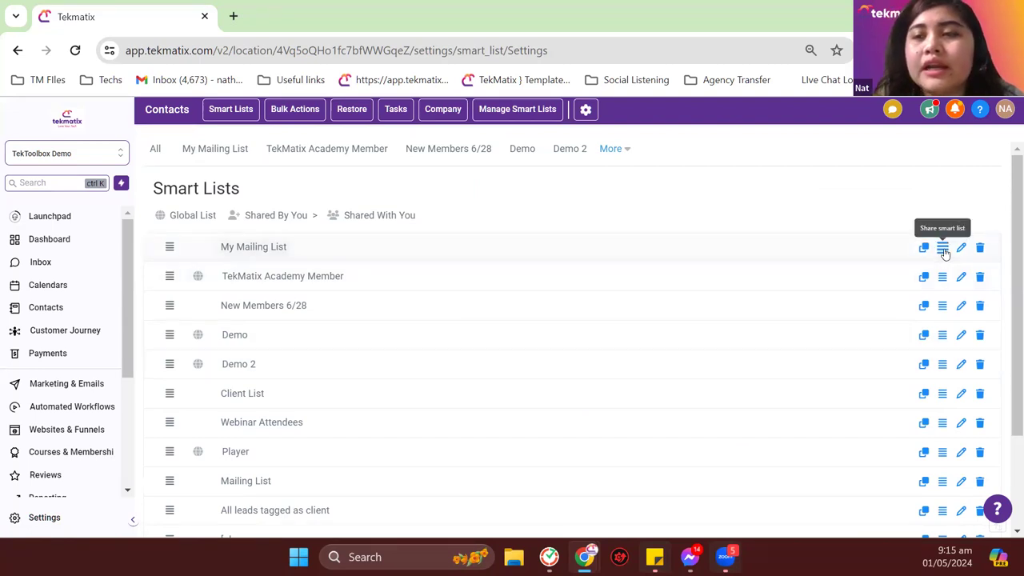
left_click(943, 251)
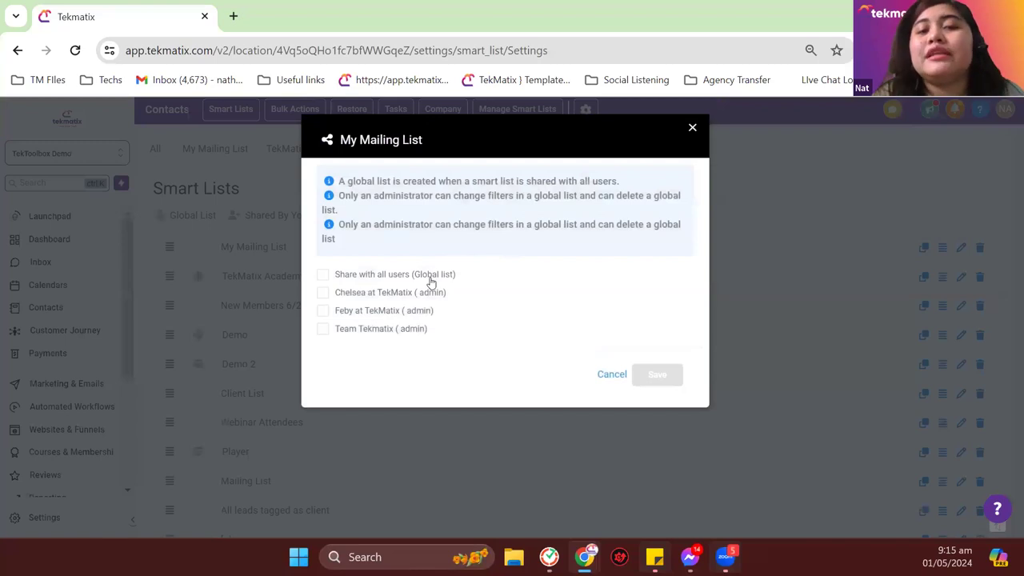
left_click(430, 276)
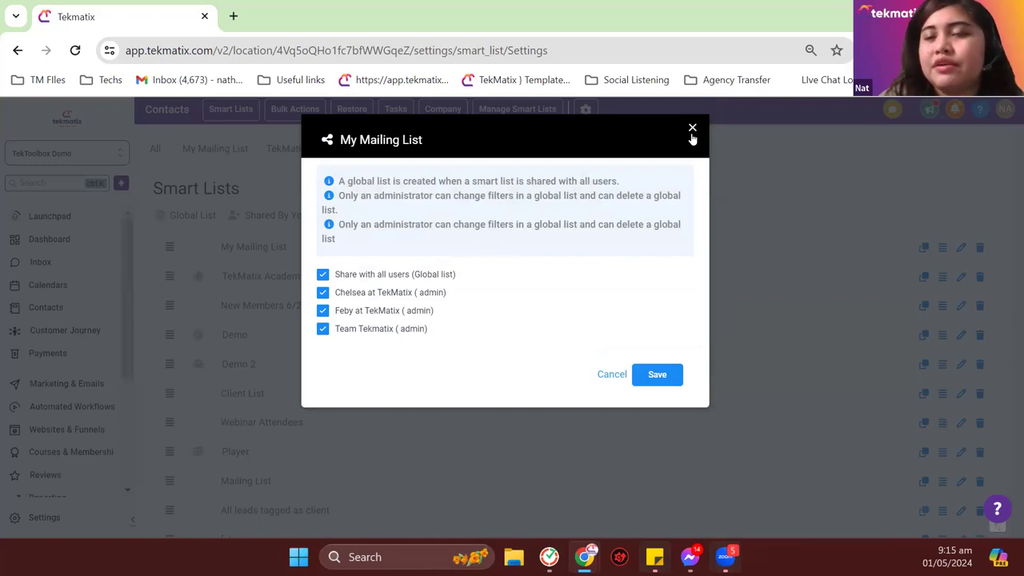
left_click(692, 129)
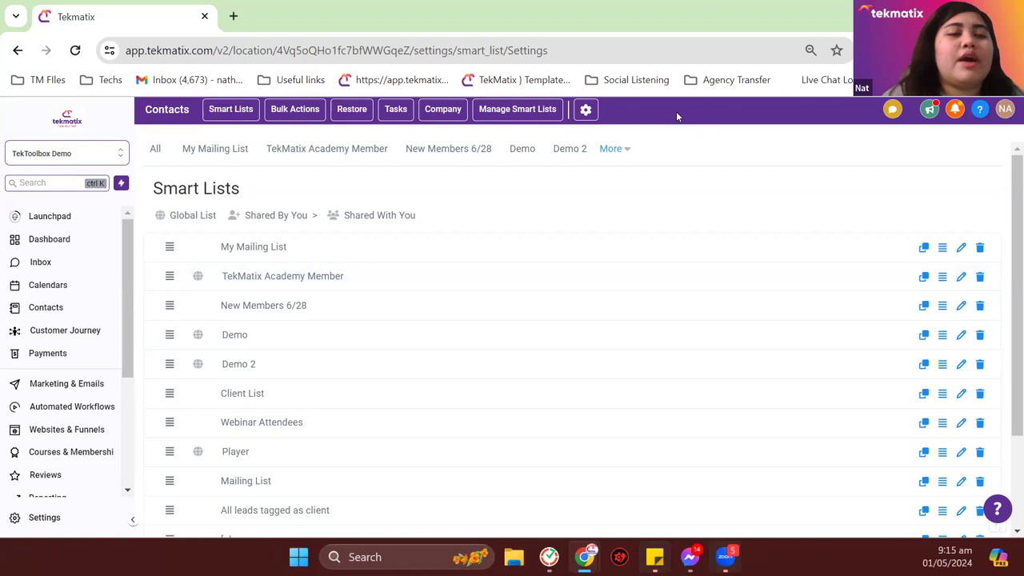
Step: Open Email Campaigns and view details of the Newsletter Template with Affiliate Sction campaign
left_click(46, 389)
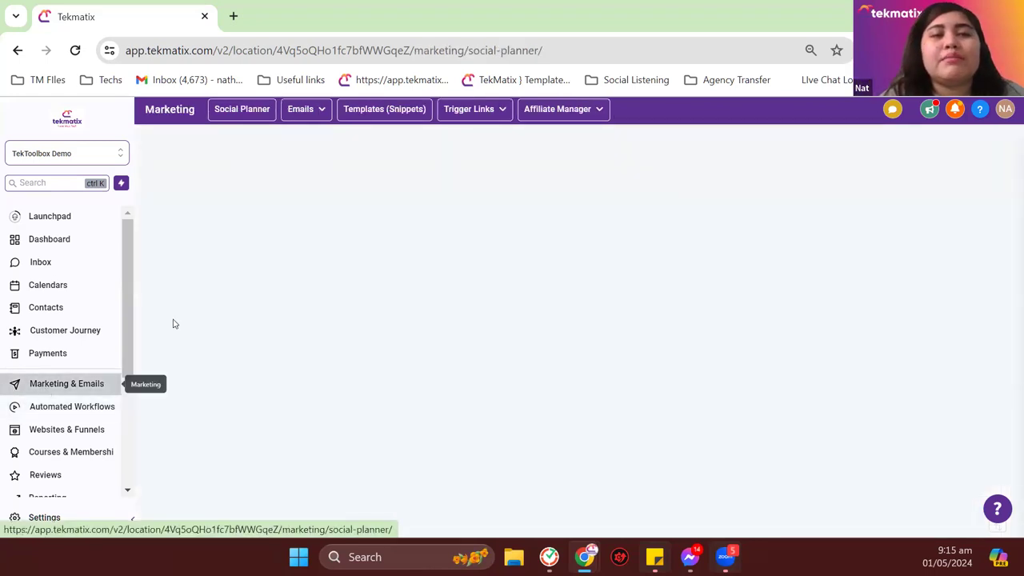
left_click(306, 109)
left_click(291, 141)
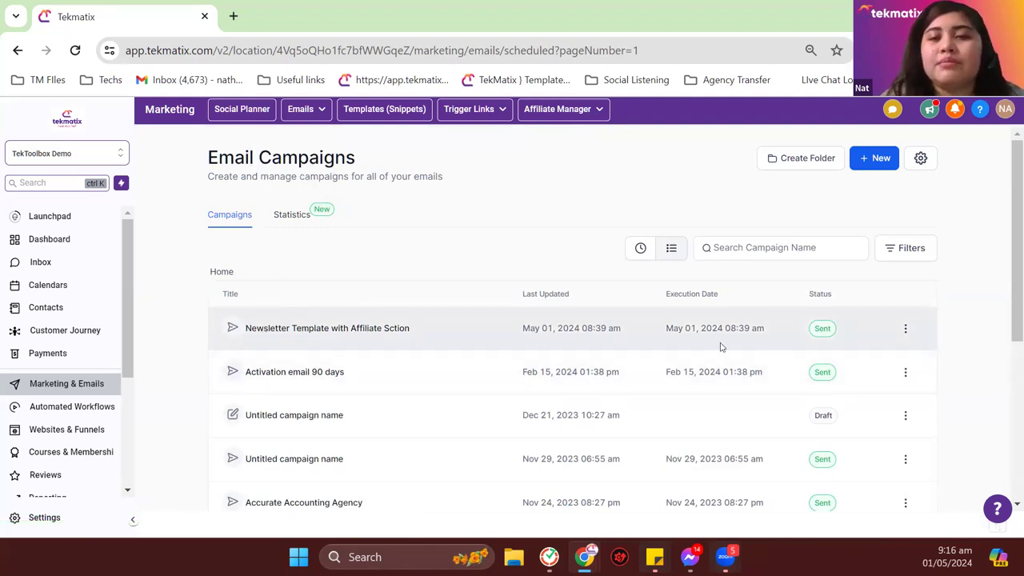
left_click(818, 333)
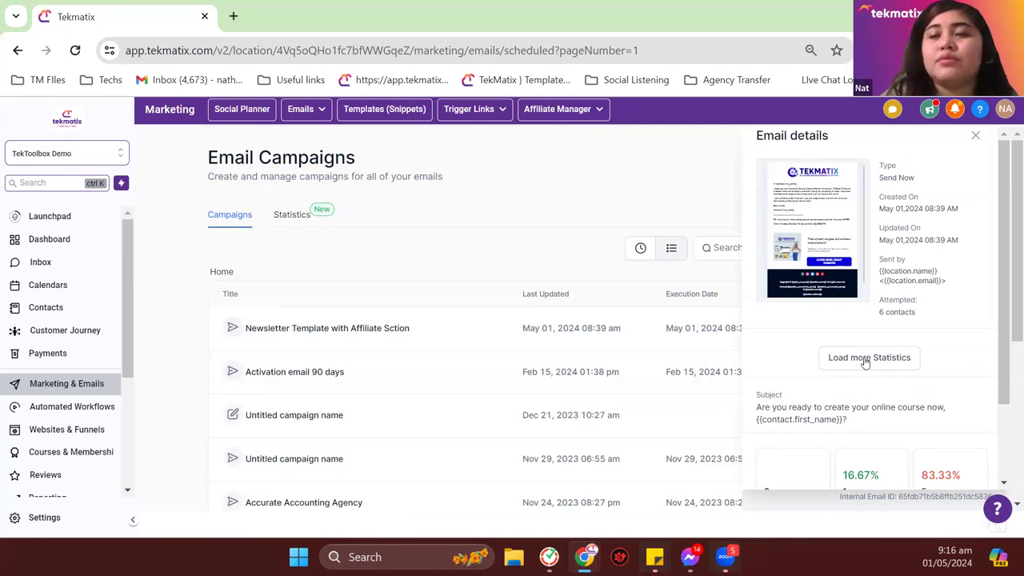
Step: Load the campaign's full statistics and highlight its 100% successful delivery figure
left_click(861, 356)
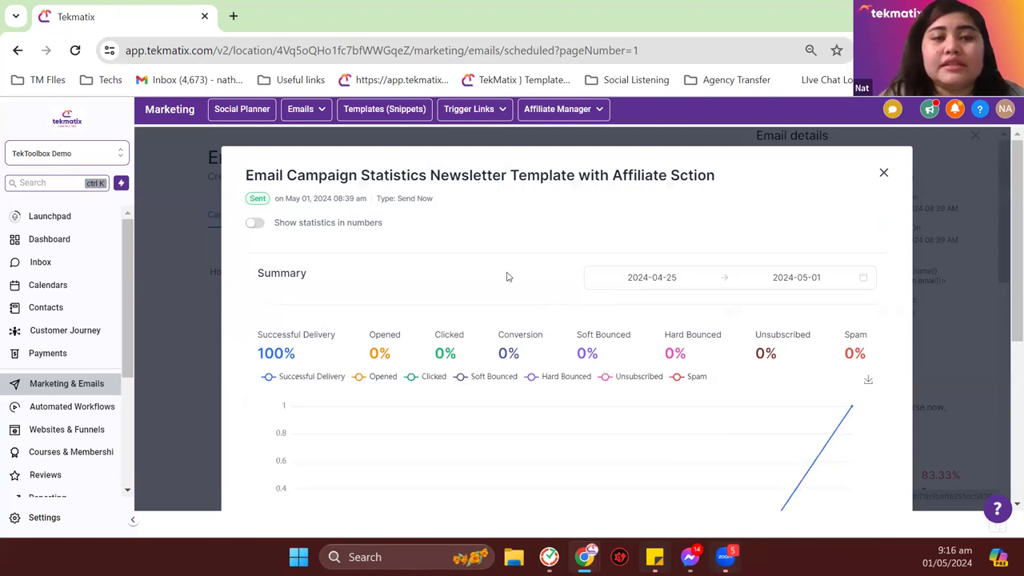
scroll(506, 277, "down", 5)
scroll(336, 352, "up", 5)
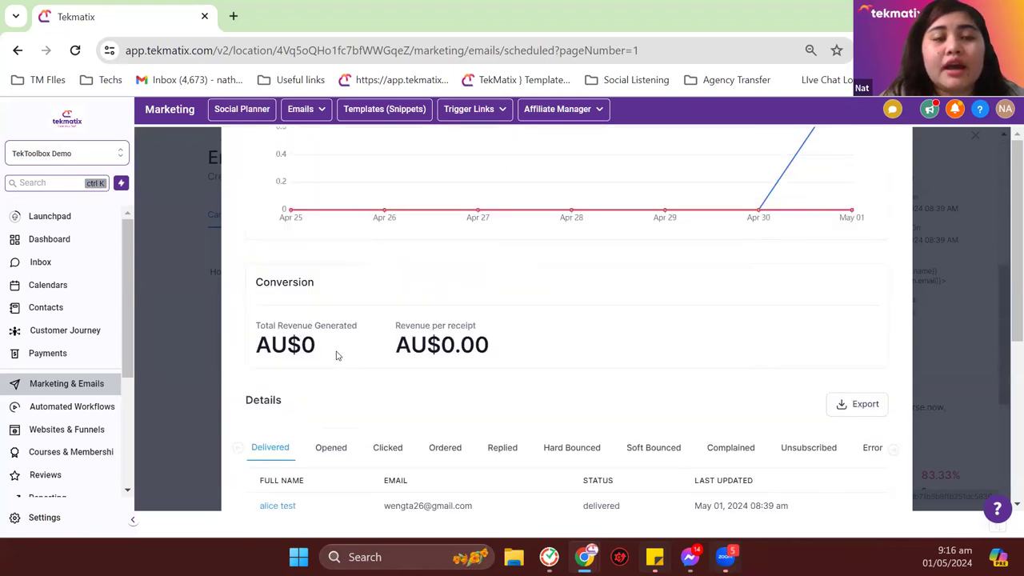
left_click_drag(307, 353, 259, 352)
scroll(760, 304, "down", 5)
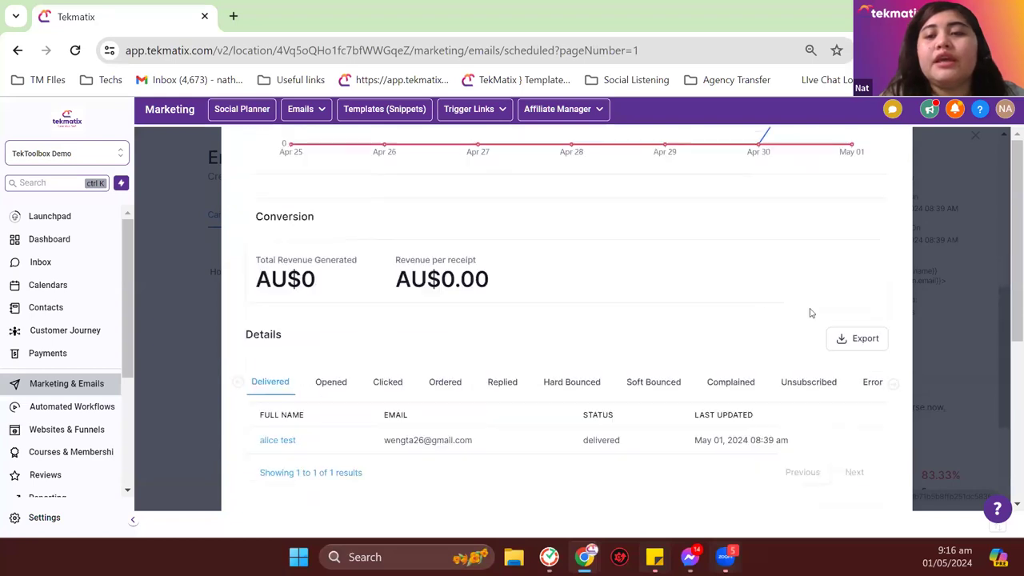
Step: Show the Hard Bounced recipients, then the Error tab listing the 5 failed contacts
left_click(577, 386)
scroll(616, 342, "down", 2)
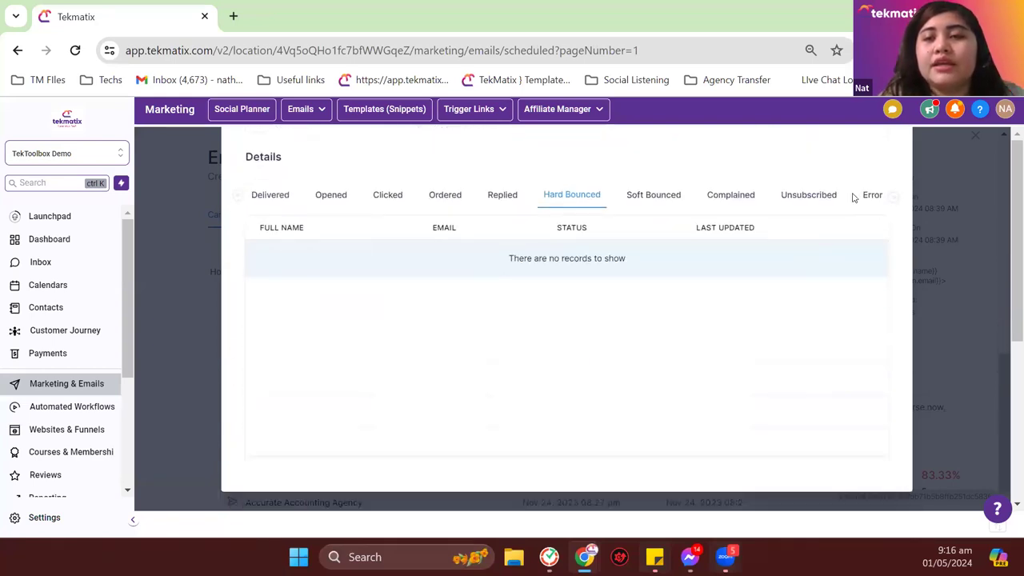
left_click(870, 195)
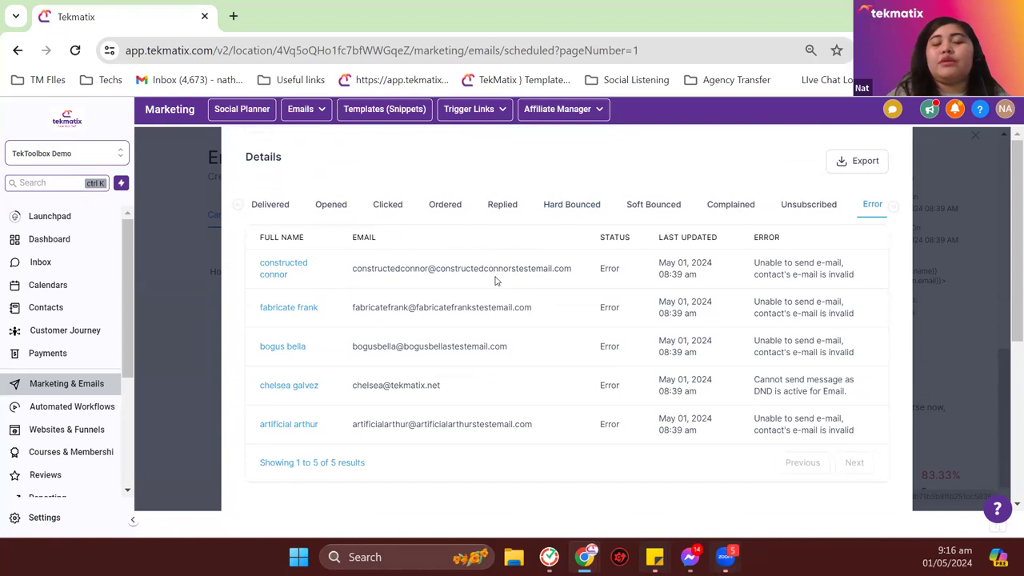
scroll(530, 379, "up", 1)
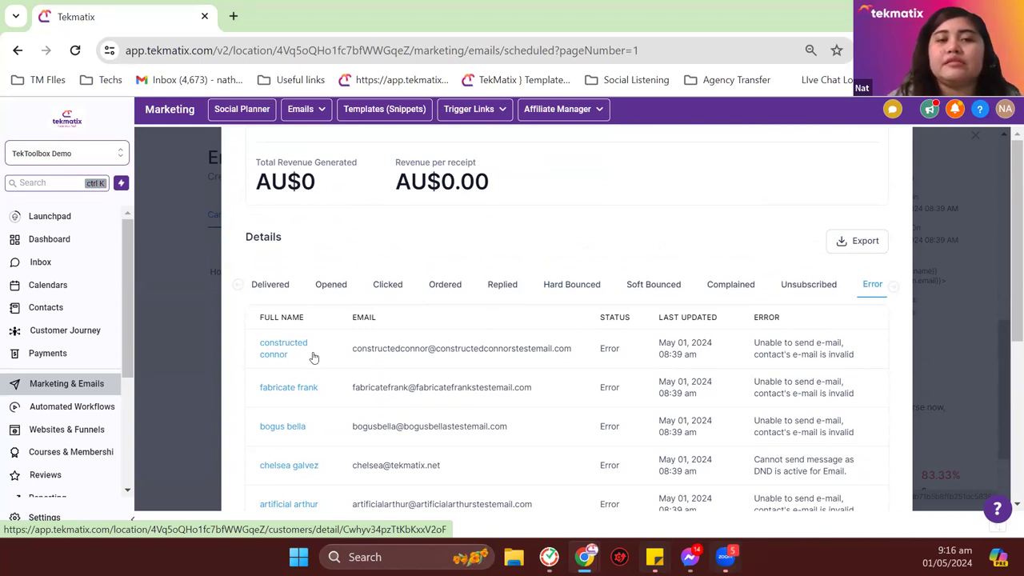
scroll(483, 412, "down", 1)
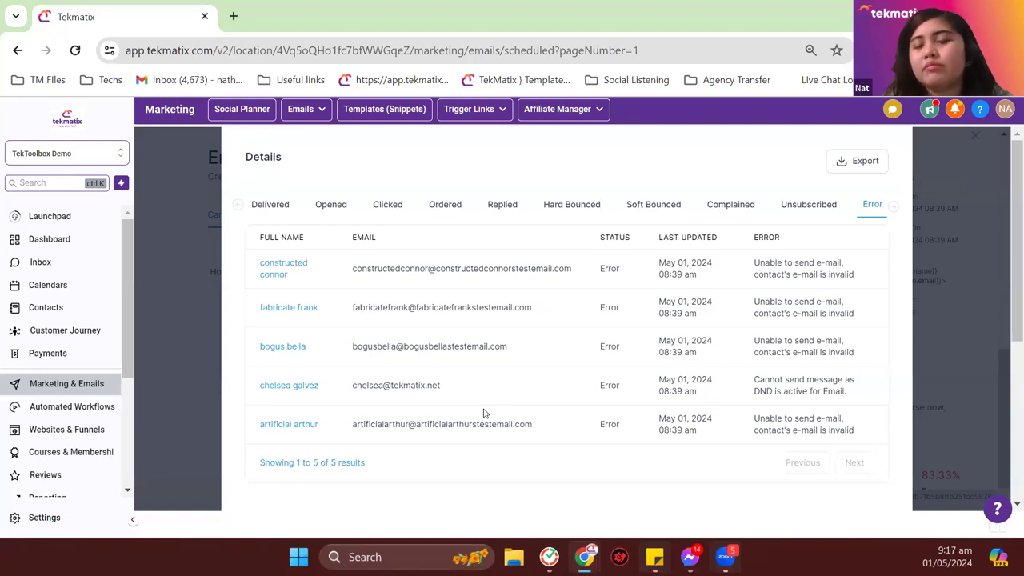
scroll(646, 430, "up", 4)
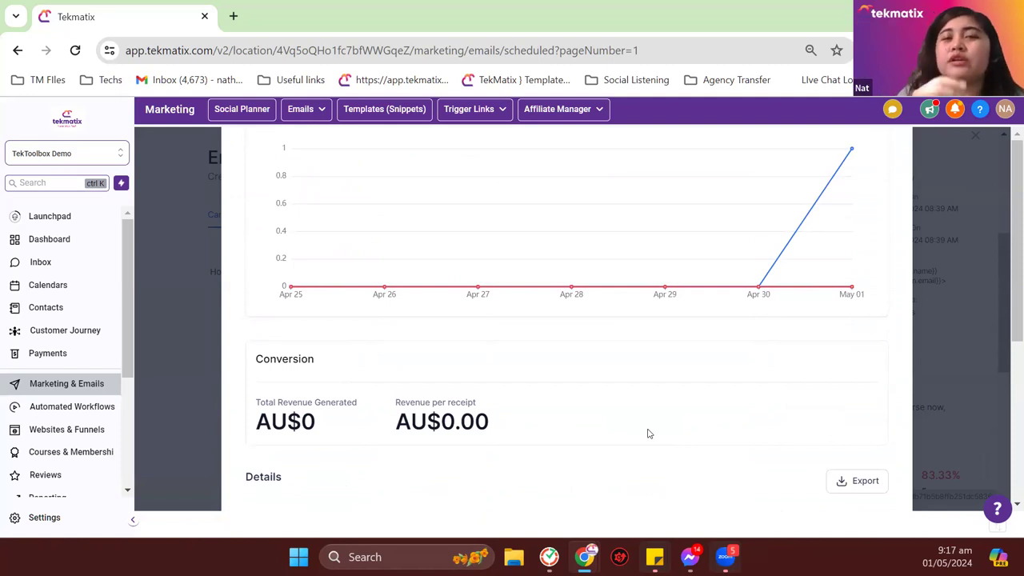
scroll(649, 436, "down", 5)
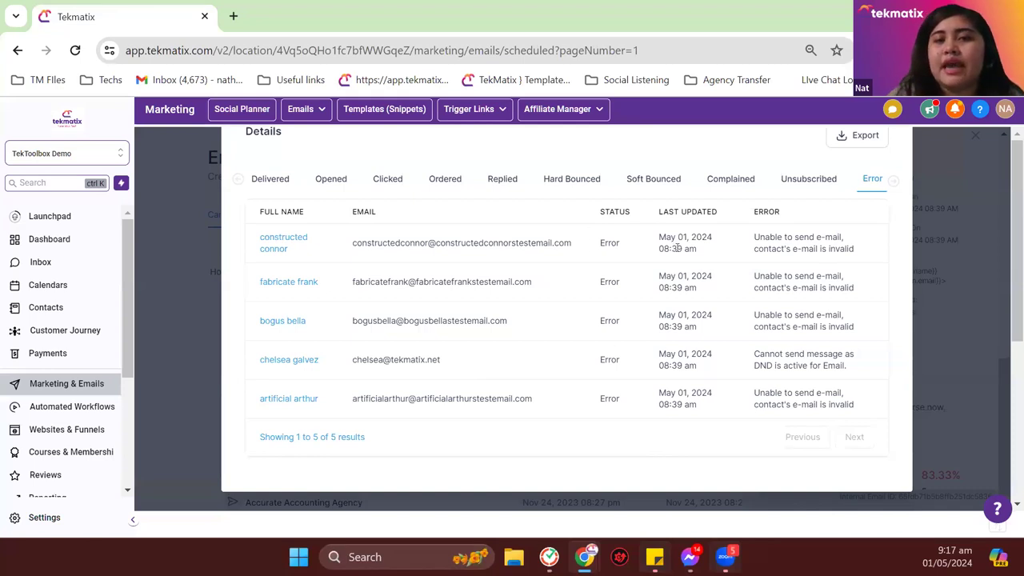
left_click(813, 183)
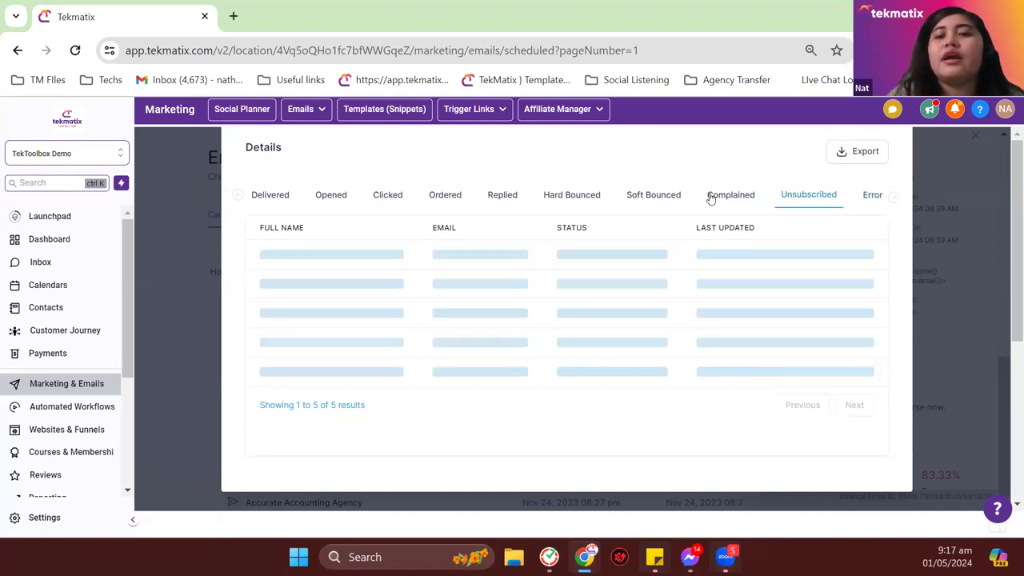
left_click(654, 196)
left_click(587, 202)
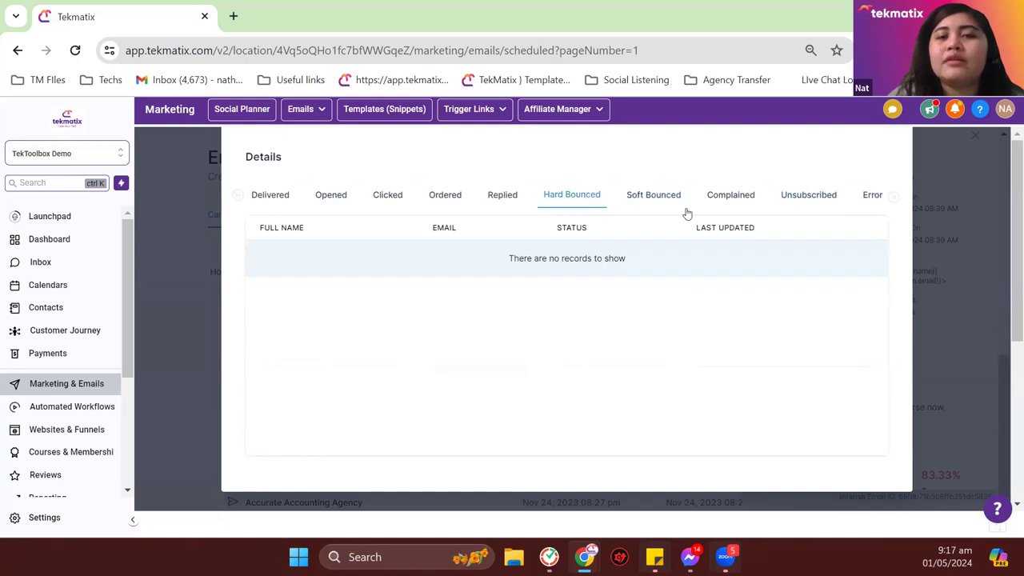
left_click(874, 200)
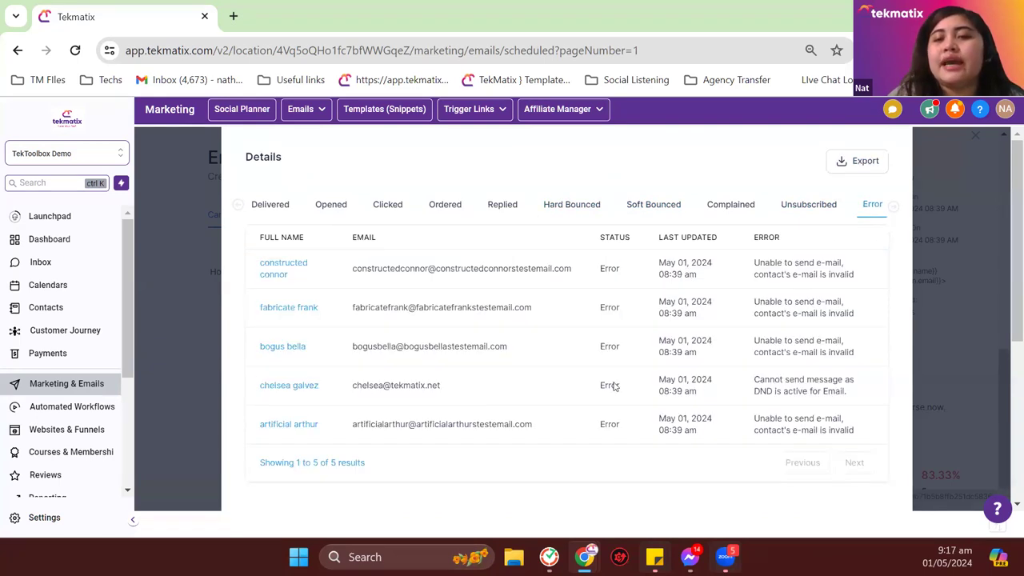
scroll(751, 340, "up", 1)
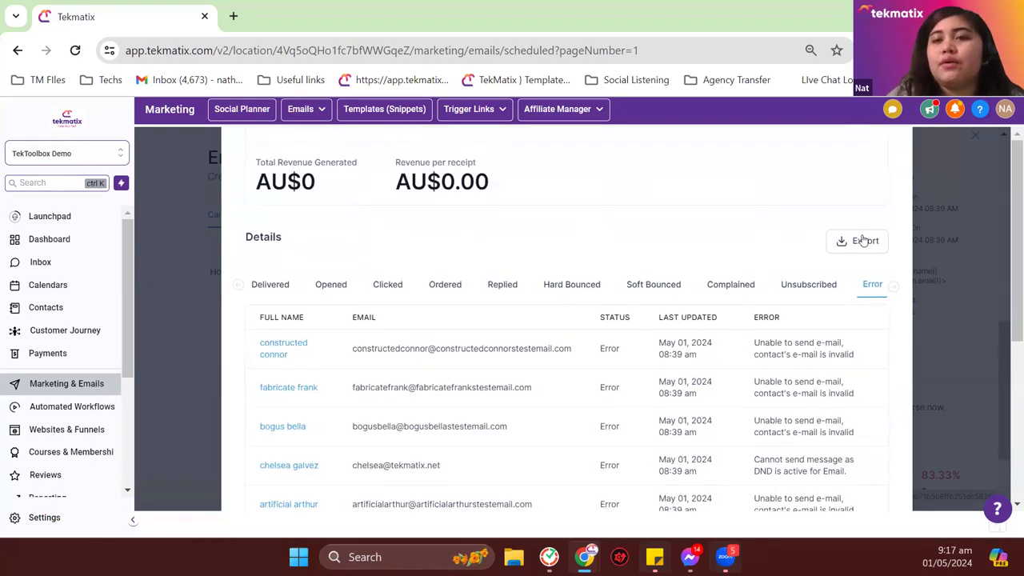
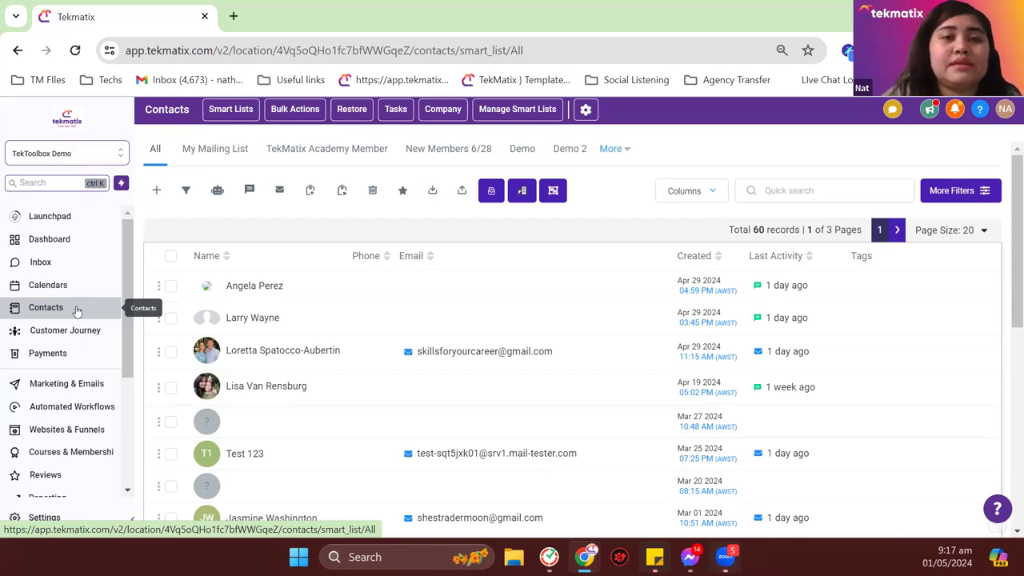
Step: Upload the Newsletter Template CSV, map only email, and skip unmatched columns
left_click(463, 193)
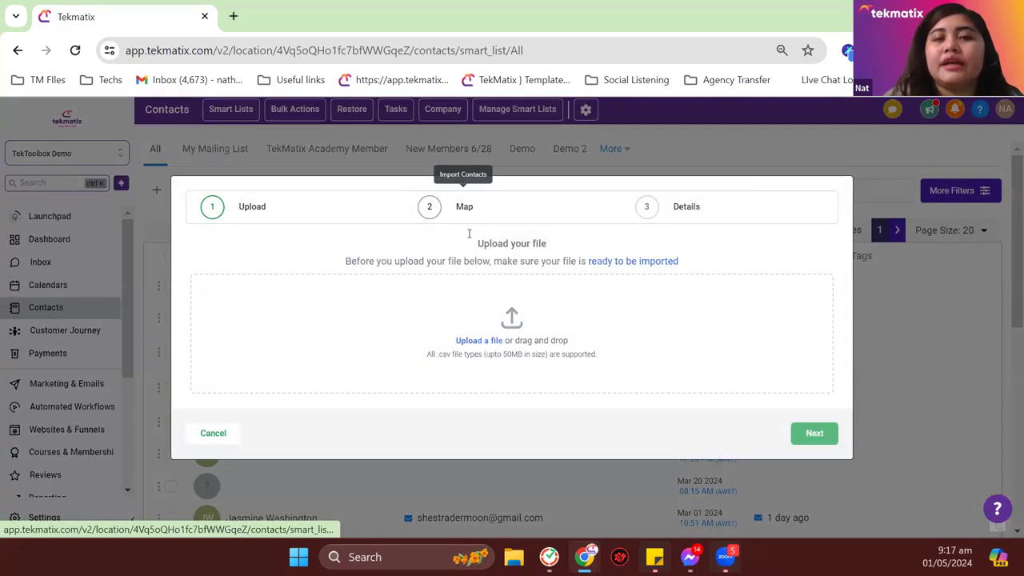
left_click(466, 341)
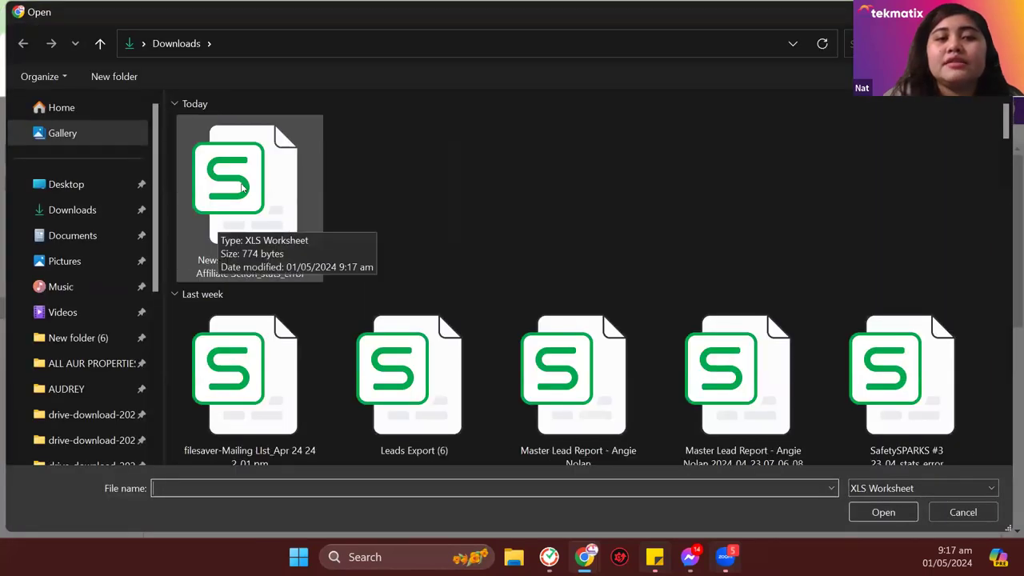
double_click(246, 167)
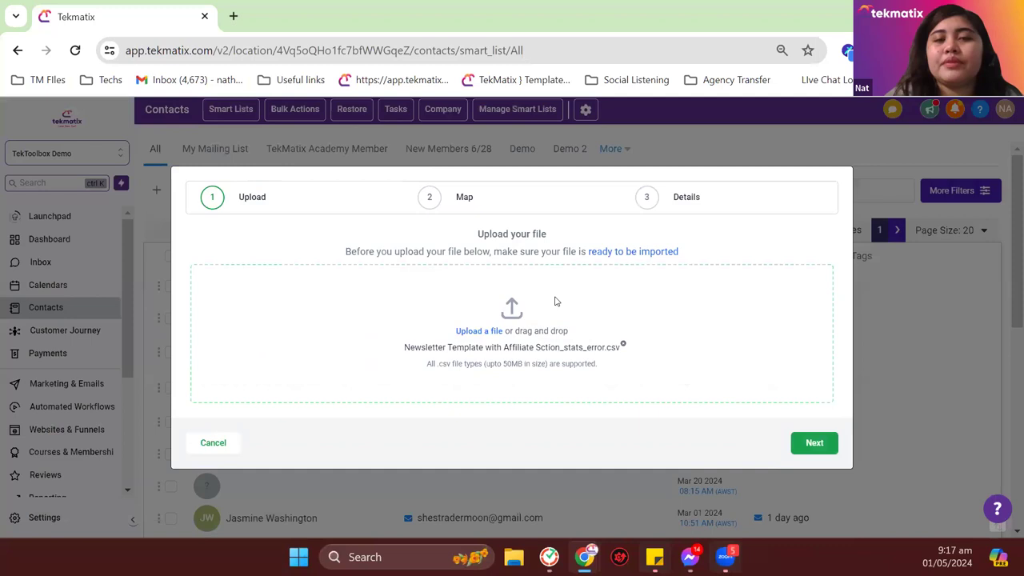
left_click(816, 444)
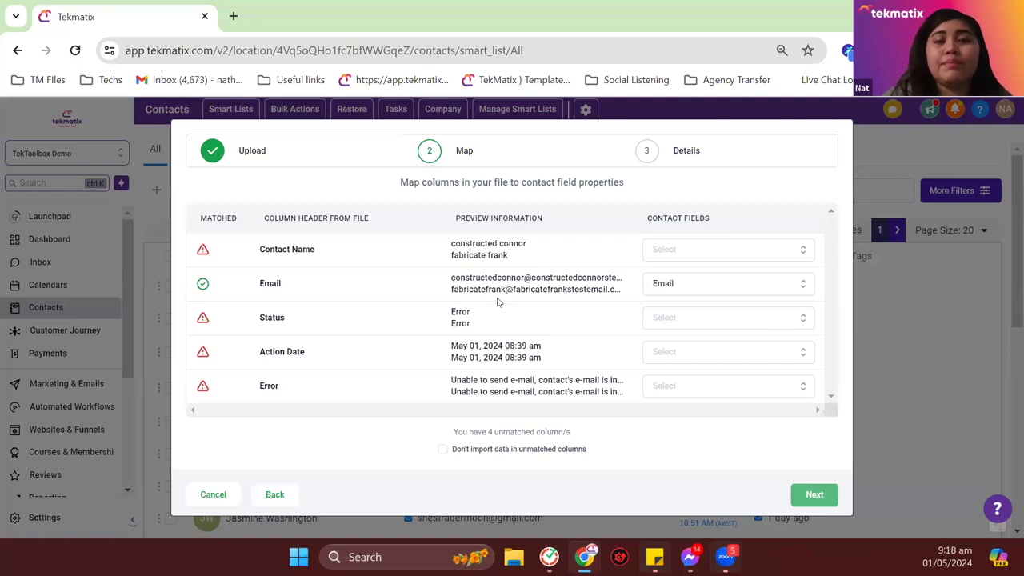
left_click_drag(447, 281, 646, 297)
left_click(599, 298)
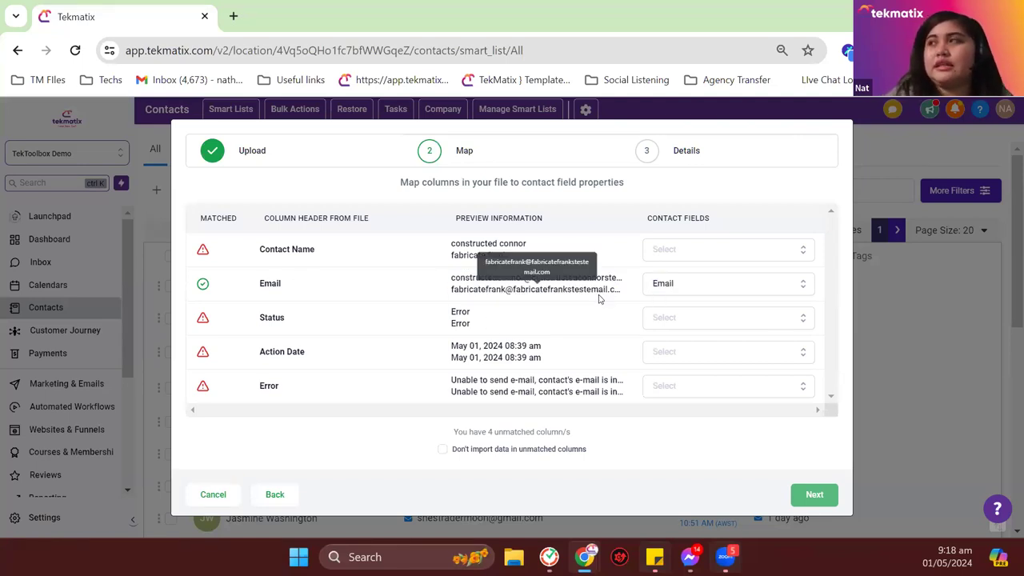
left_click(514, 452)
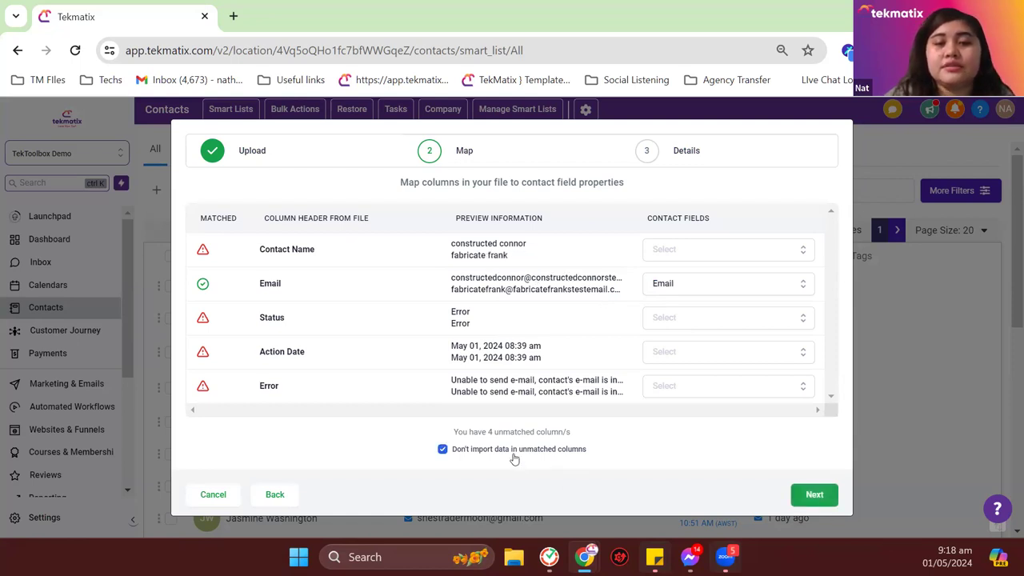
left_click(811, 498)
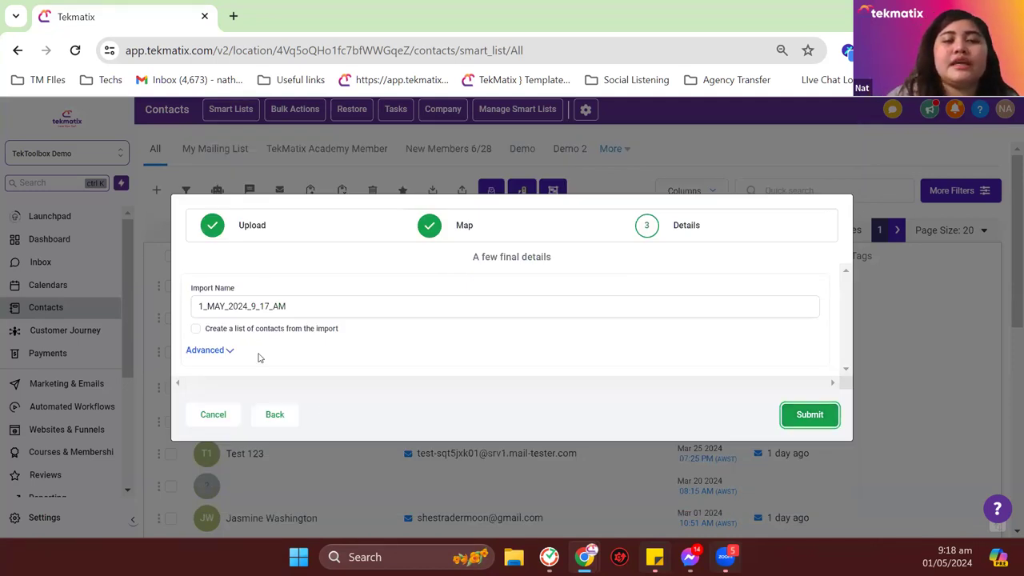
Step: Tag every imported contact 'Error Emails' and submit the import
left_click(222, 351)
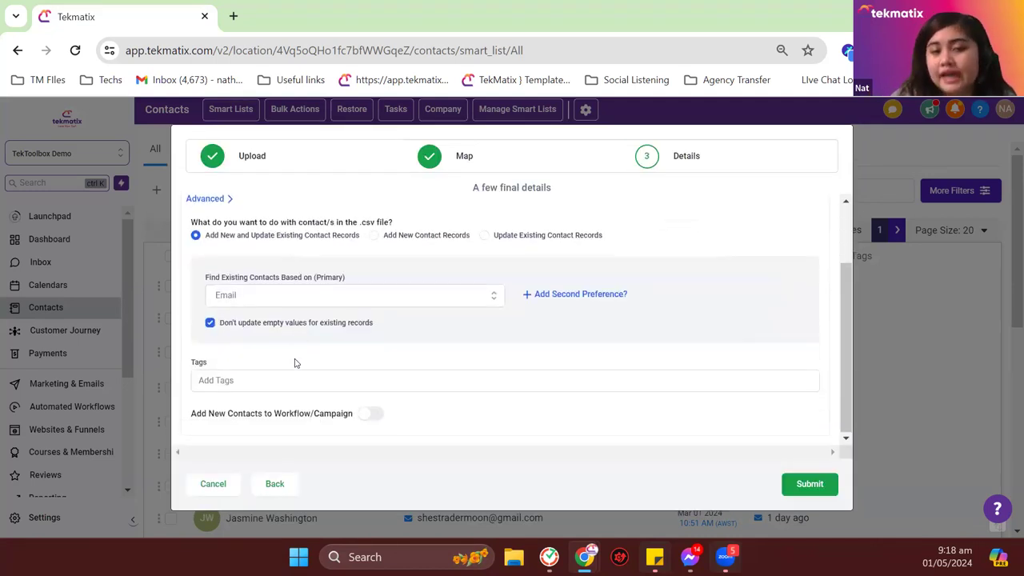
left_click(294, 381)
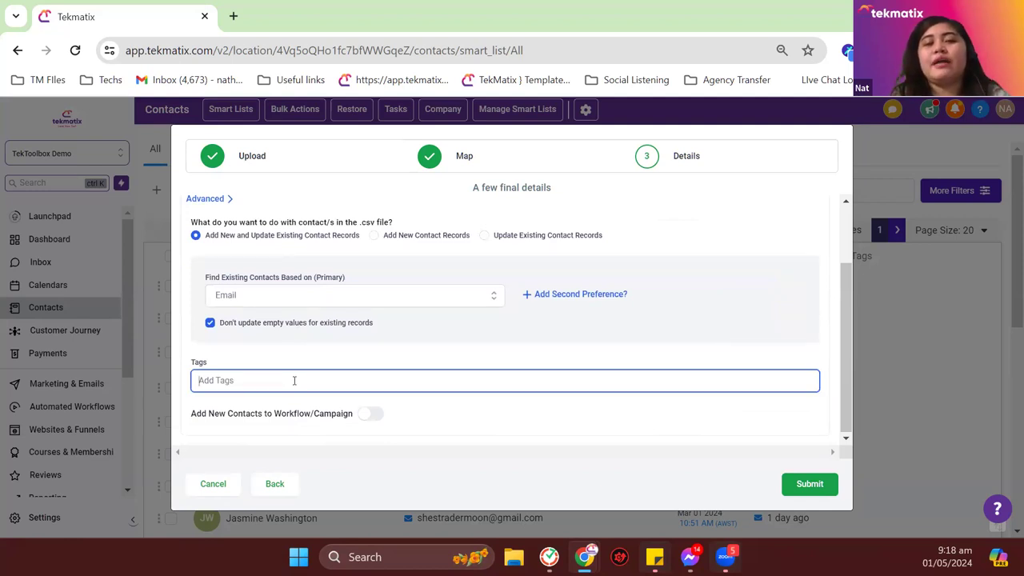
type("Err")
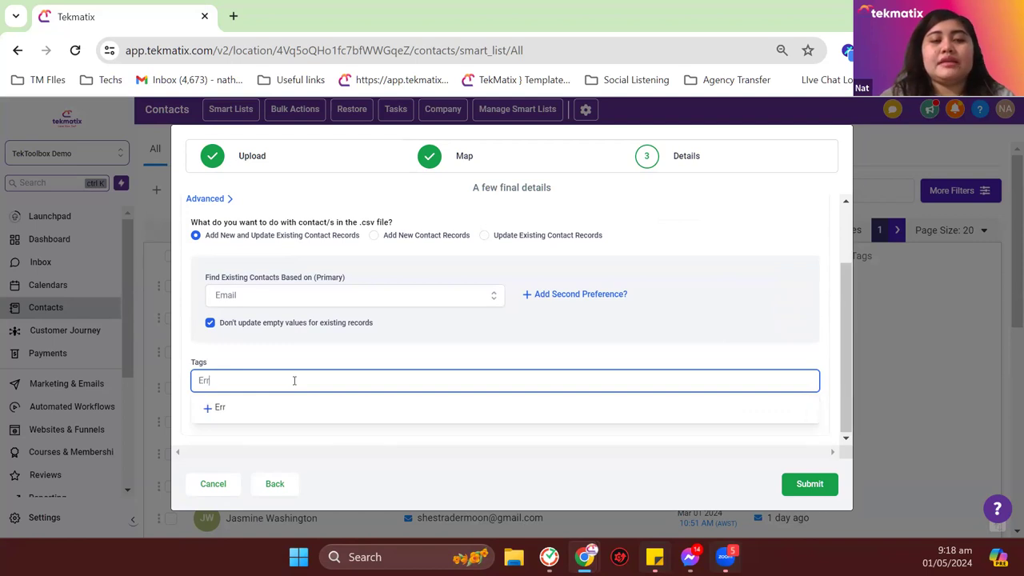
type("or Emails")
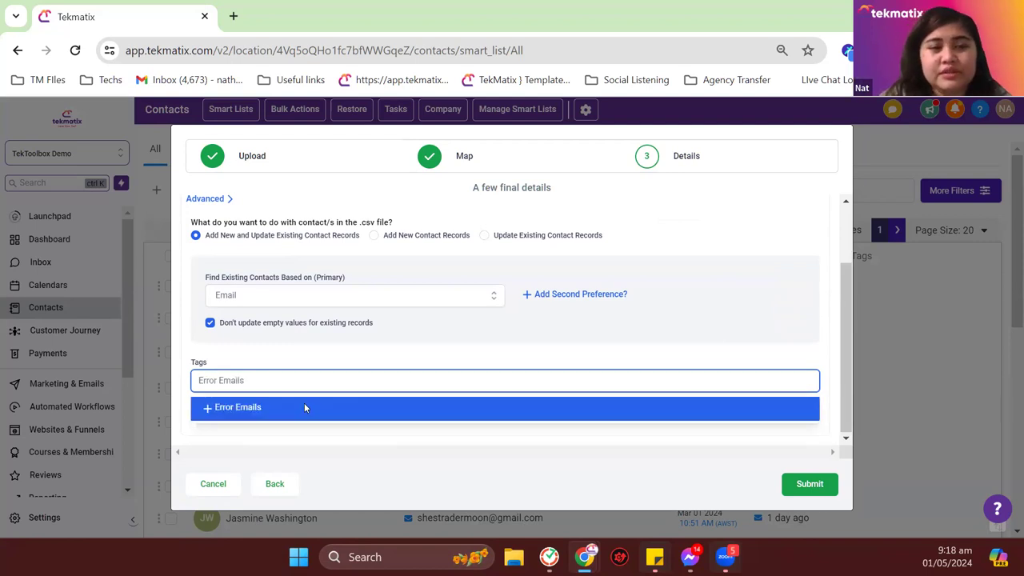
left_click(304, 407)
left_click(808, 485)
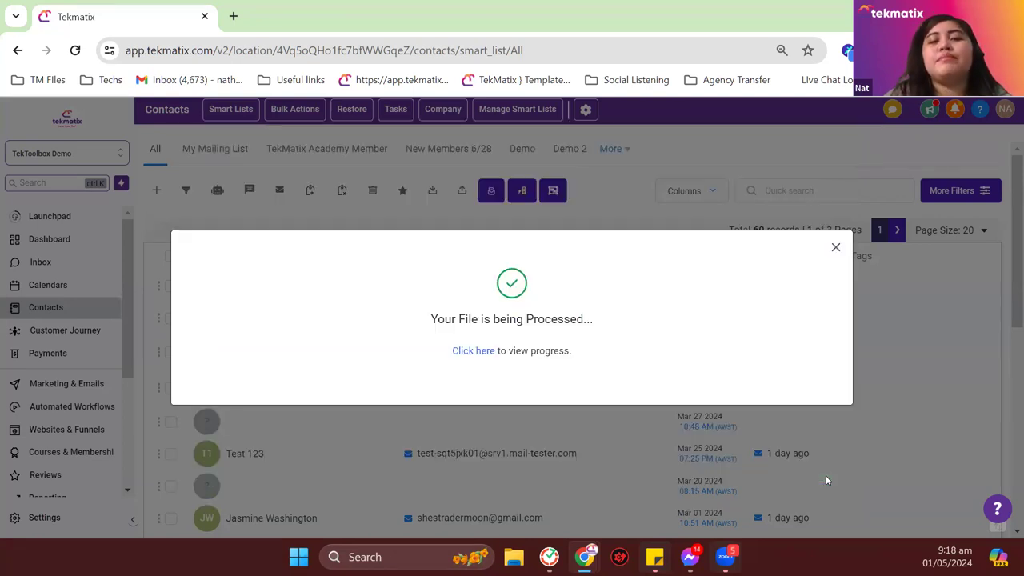
Step: Dismiss the processing notice, remove the import batch filter, and show all contacts
left_click(835, 250)
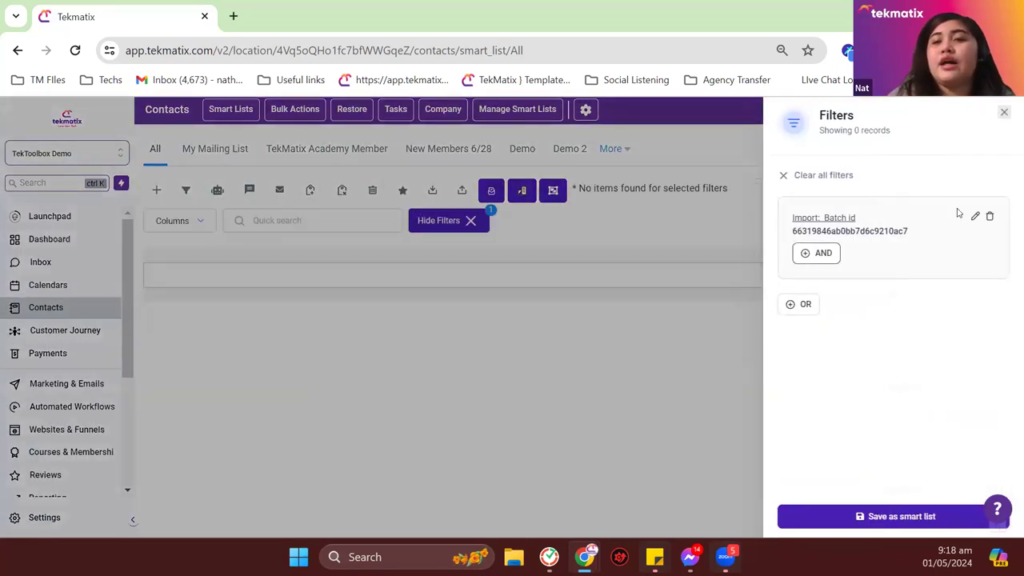
left_click(989, 219)
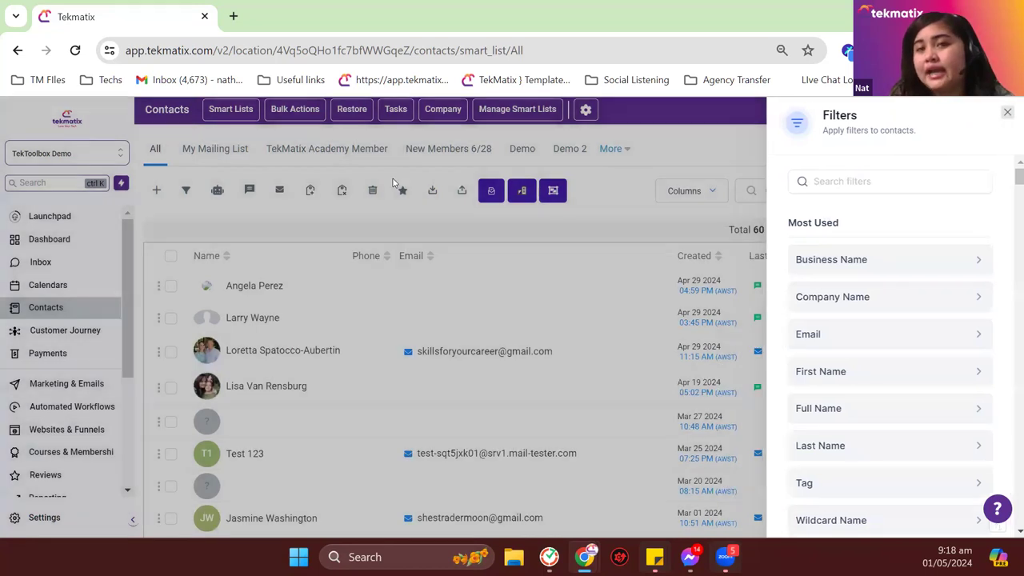
left_click(391, 182)
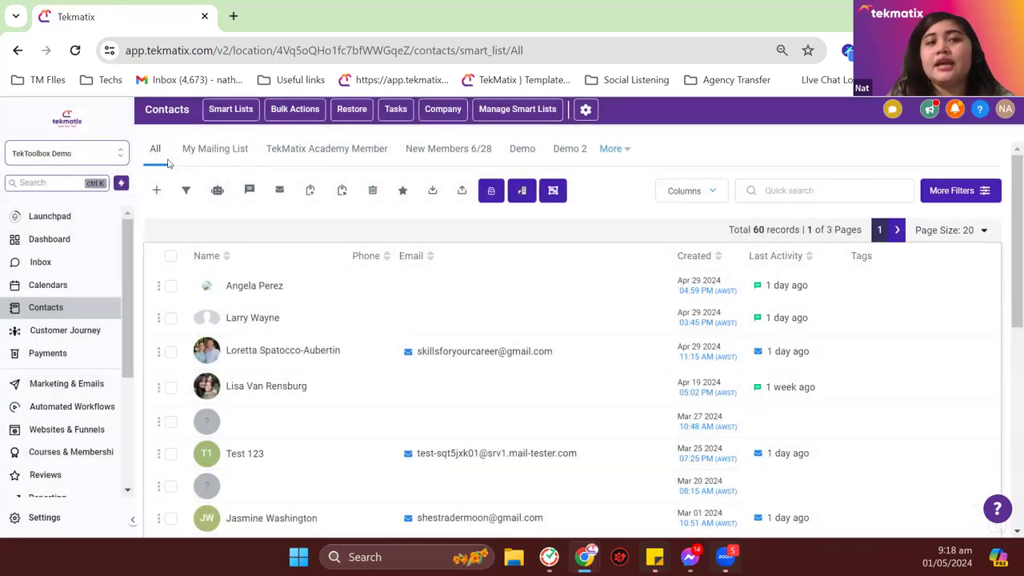
left_click(159, 155)
Step: Filter contacts by Tag is 'error emails'
left_click(964, 190)
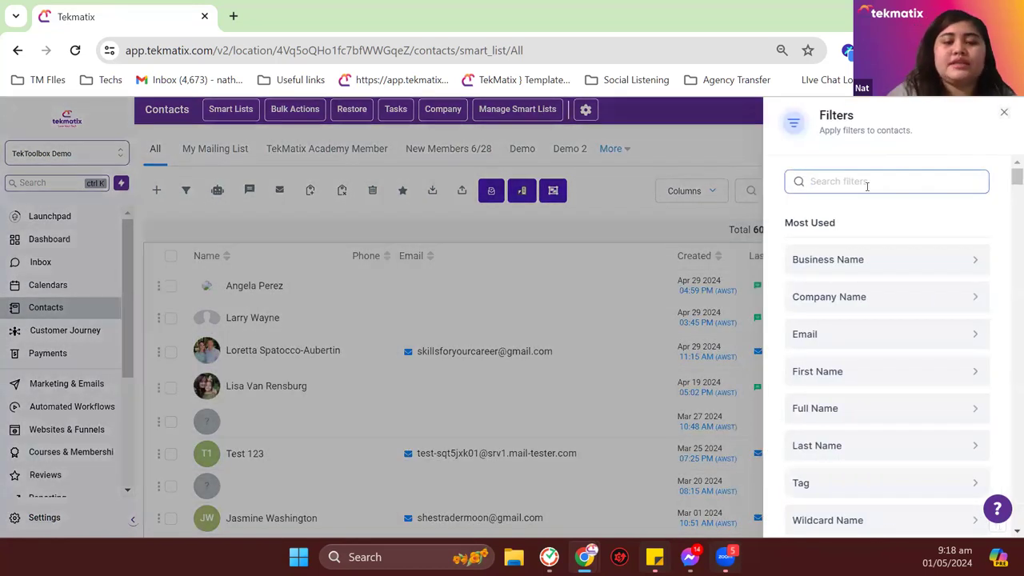
left_click(866, 182)
type("tag")
left_click(846, 258)
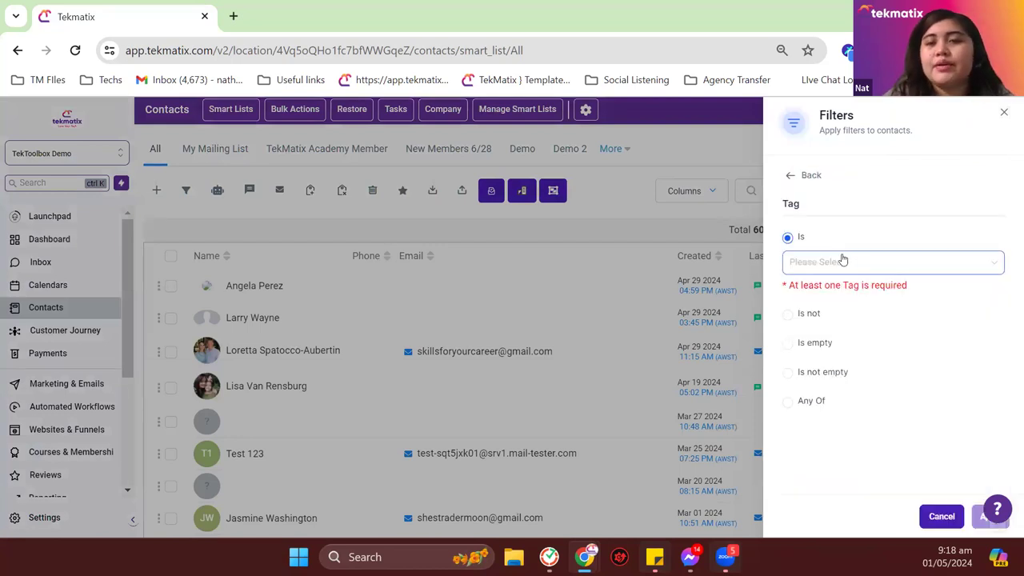
left_click(842, 261)
type("error")
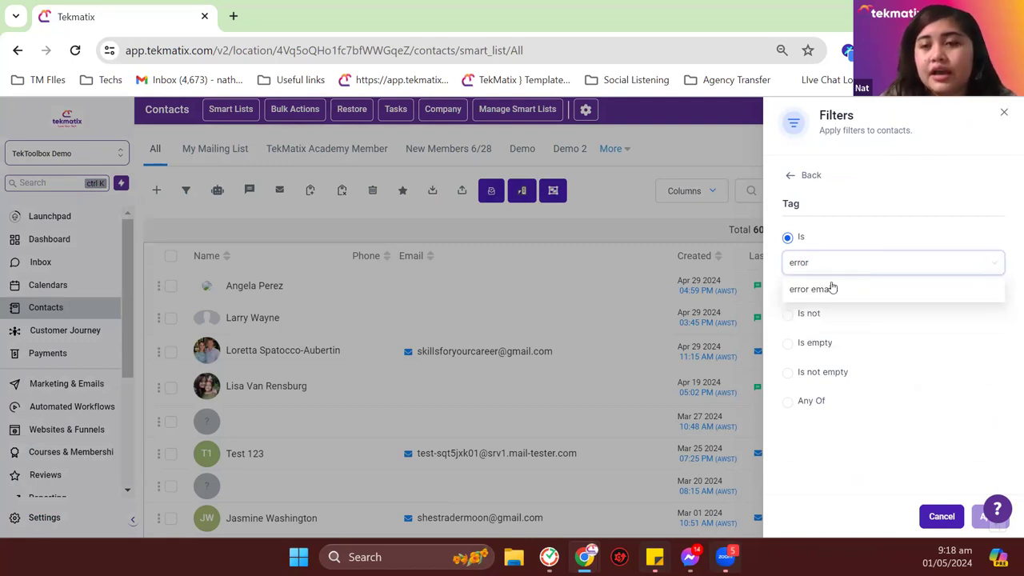
left_click(835, 291)
left_click(980, 518)
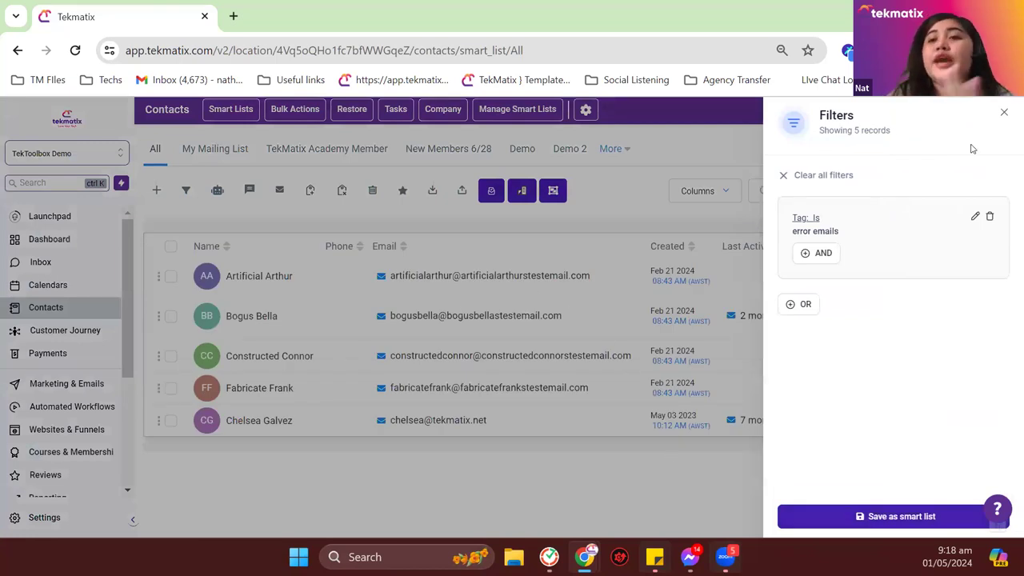
Step: Review the 5 matching contacts, then delete the tag filter
left_click(1005, 117)
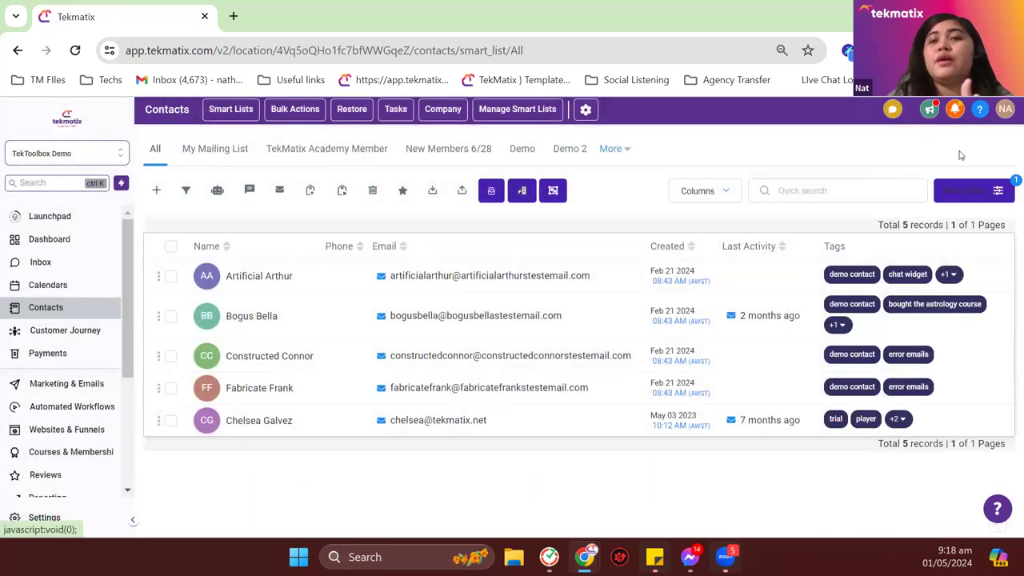
left_click(973, 192)
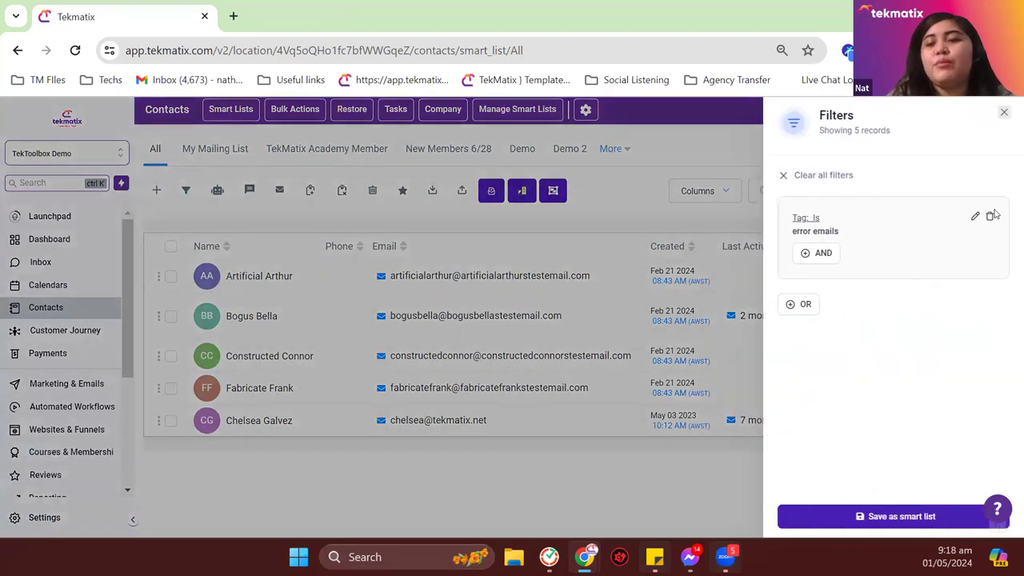
left_click(989, 216)
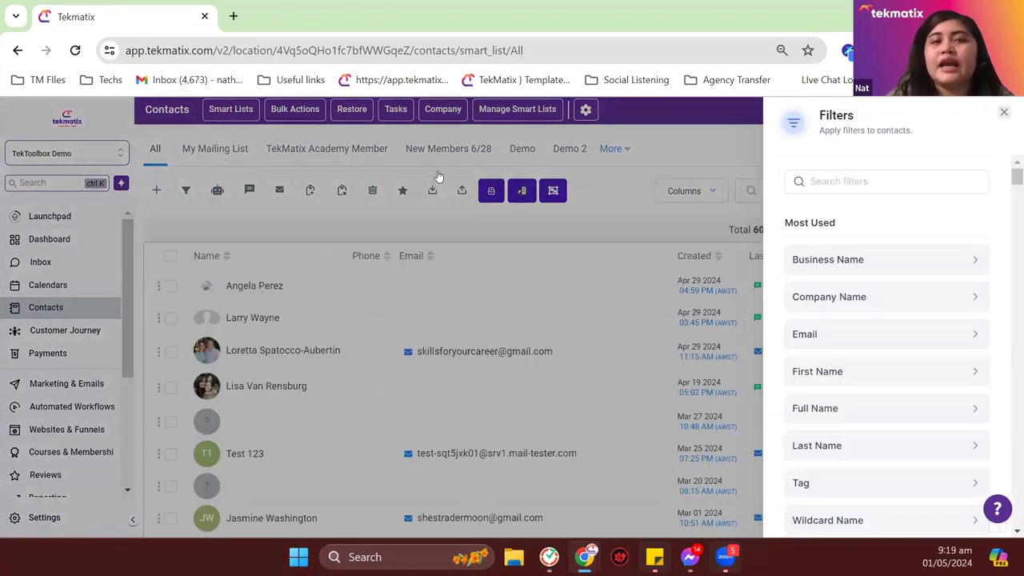
Step: Open the My Mailing List filters and add a Tag condition
left_click(243, 164)
left_click(234, 160)
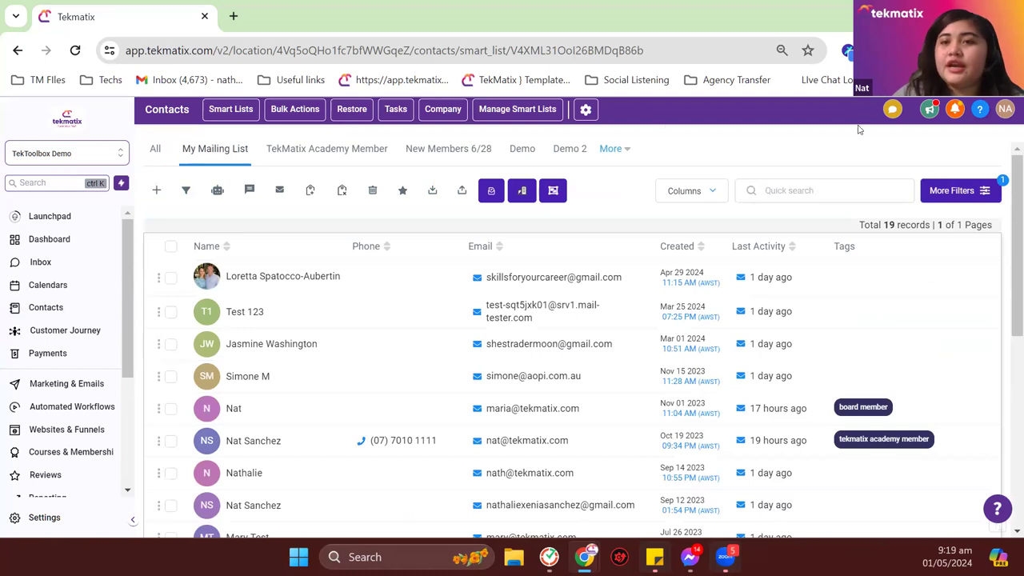
left_click(951, 194)
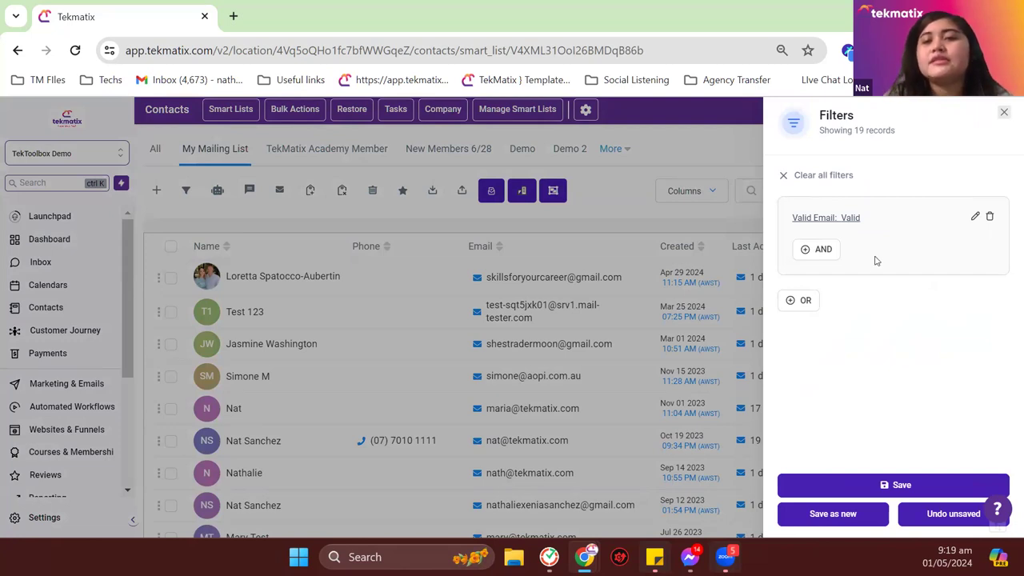
left_click(814, 249)
left_click(855, 208)
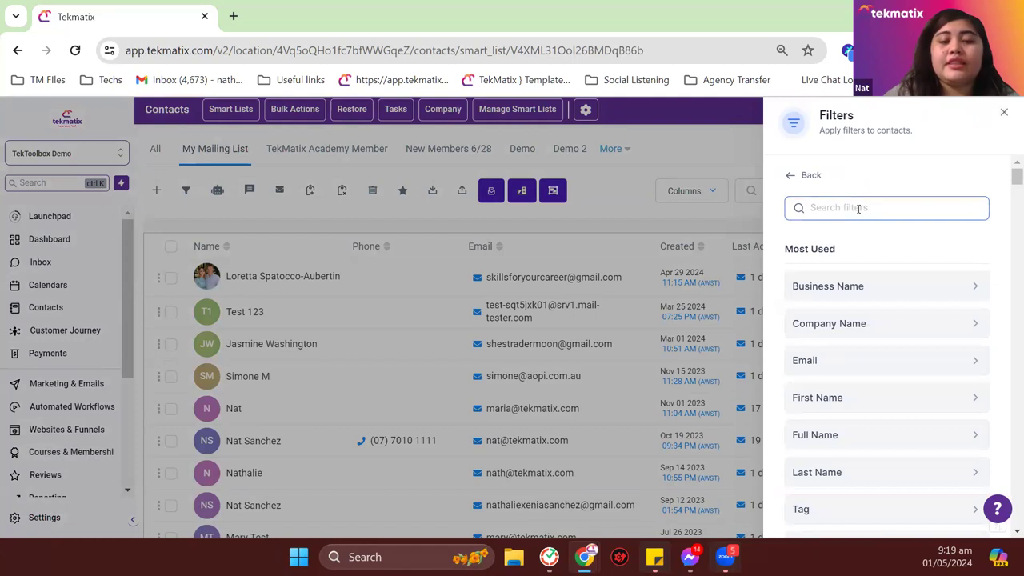
type("tag")
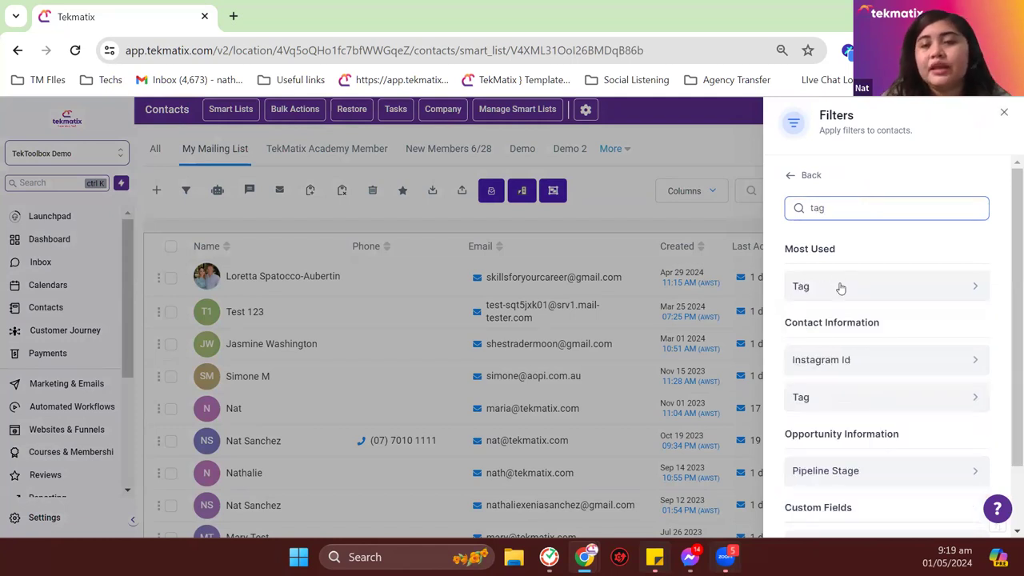
left_click(841, 286)
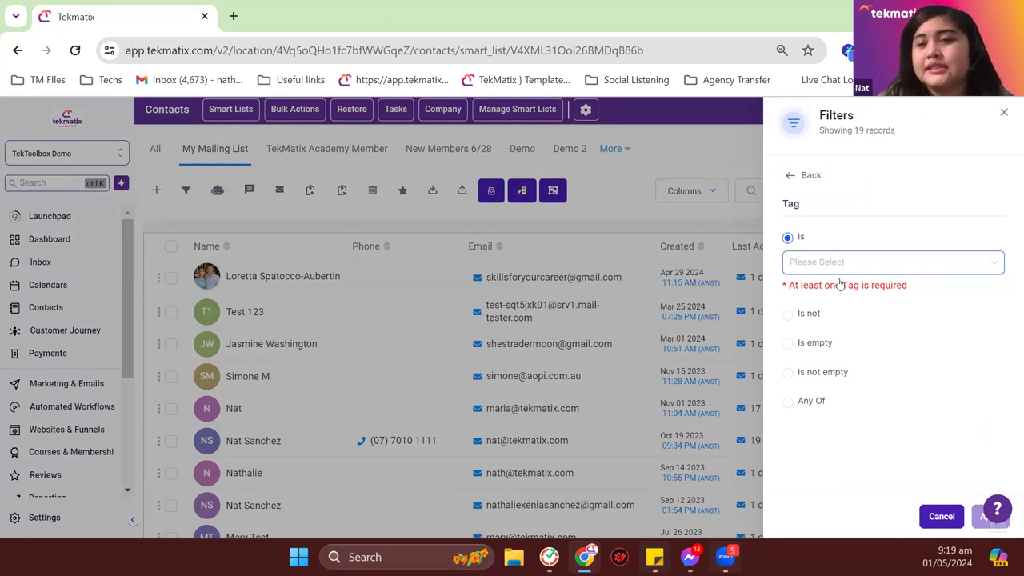
Step: Set the Tag condition to 'Is not' error emails, apply, and save the smart list
left_click(808, 313)
left_click(827, 289)
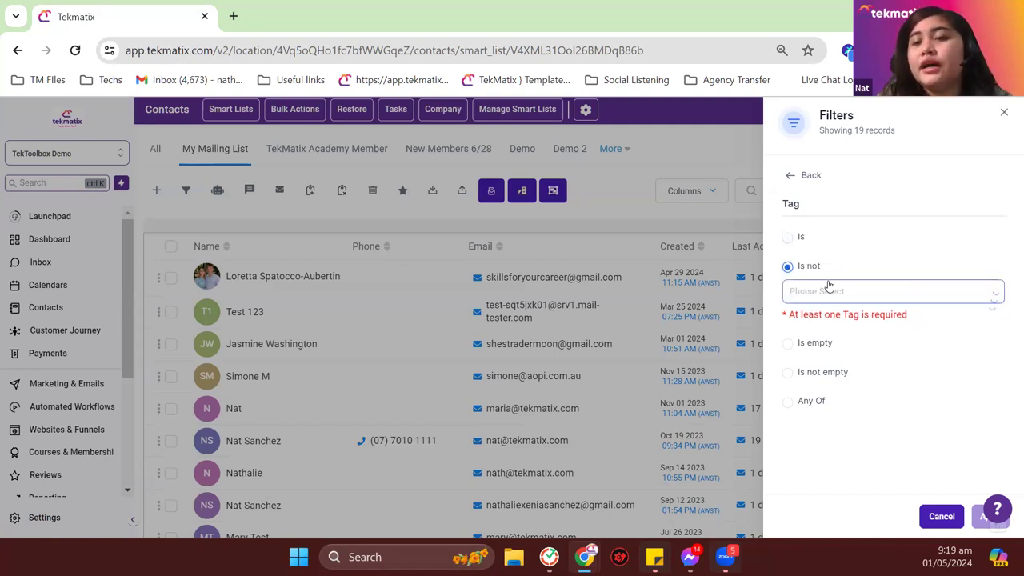
type("error")
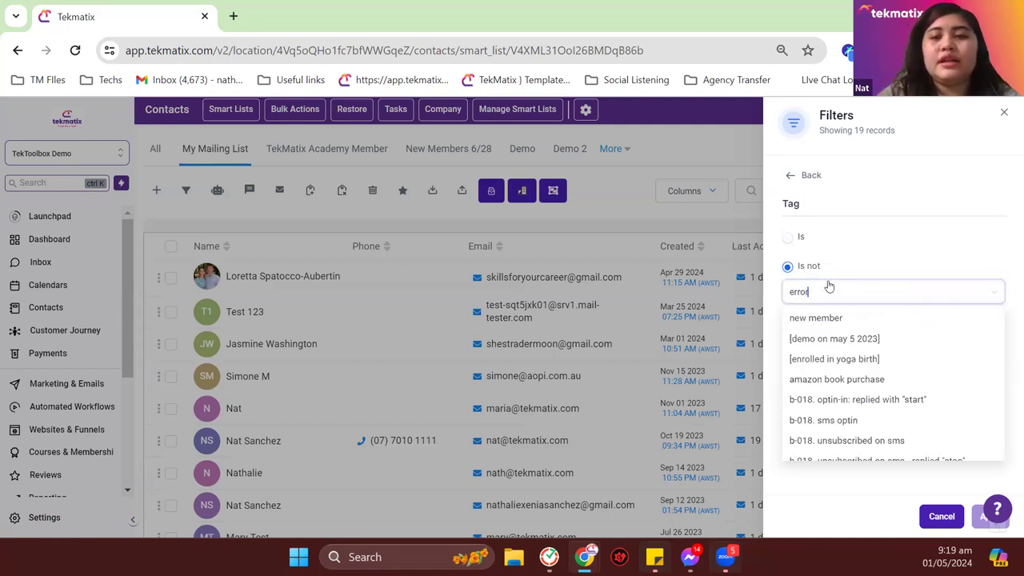
left_click(838, 317)
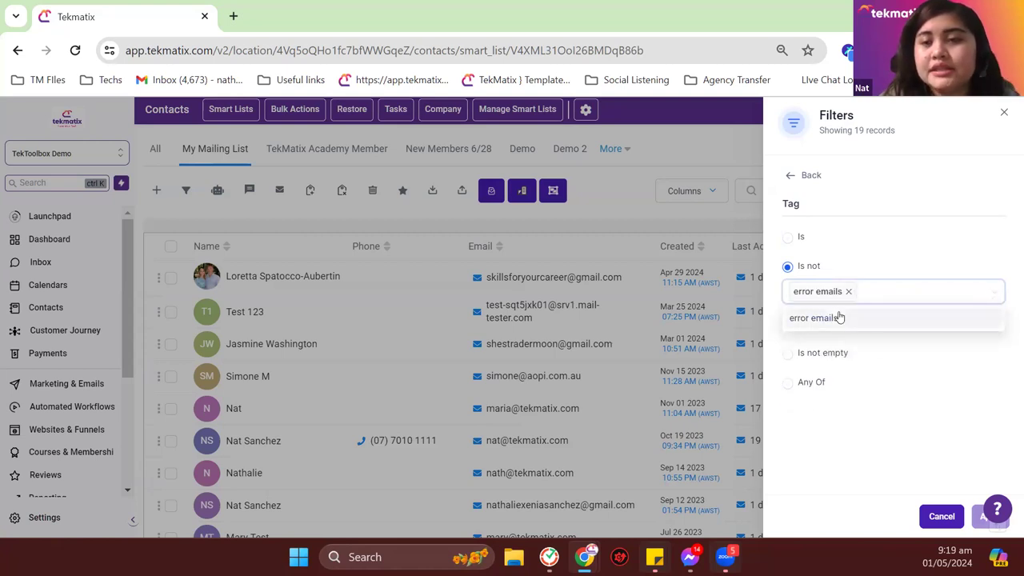
left_click(983, 518)
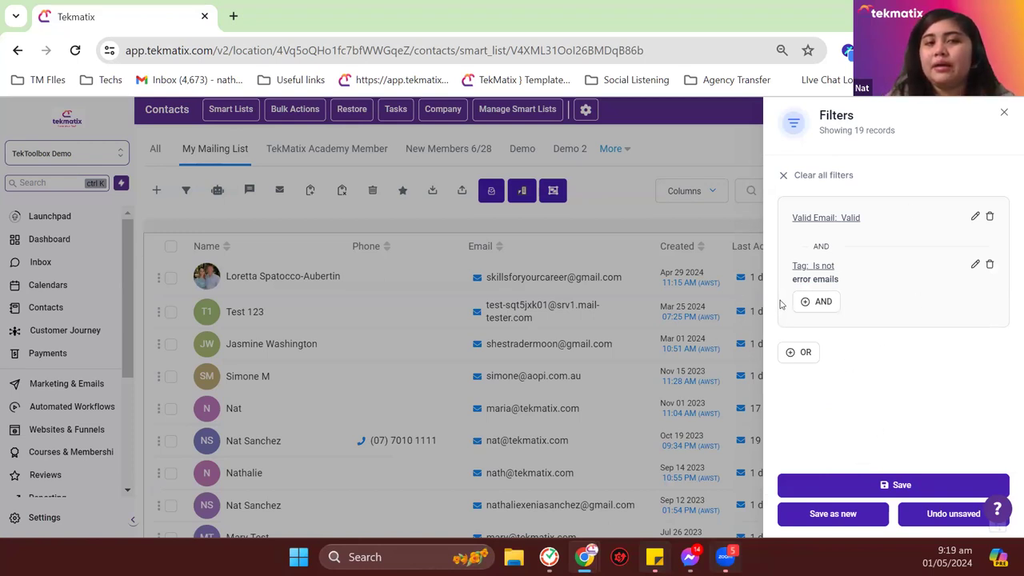
left_click(870, 484)
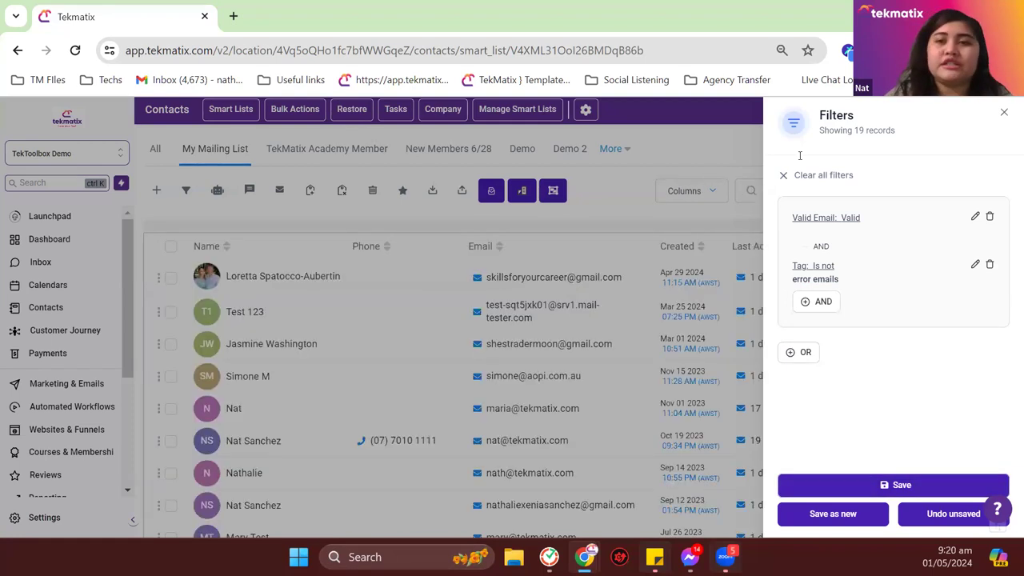
left_click(1003, 114)
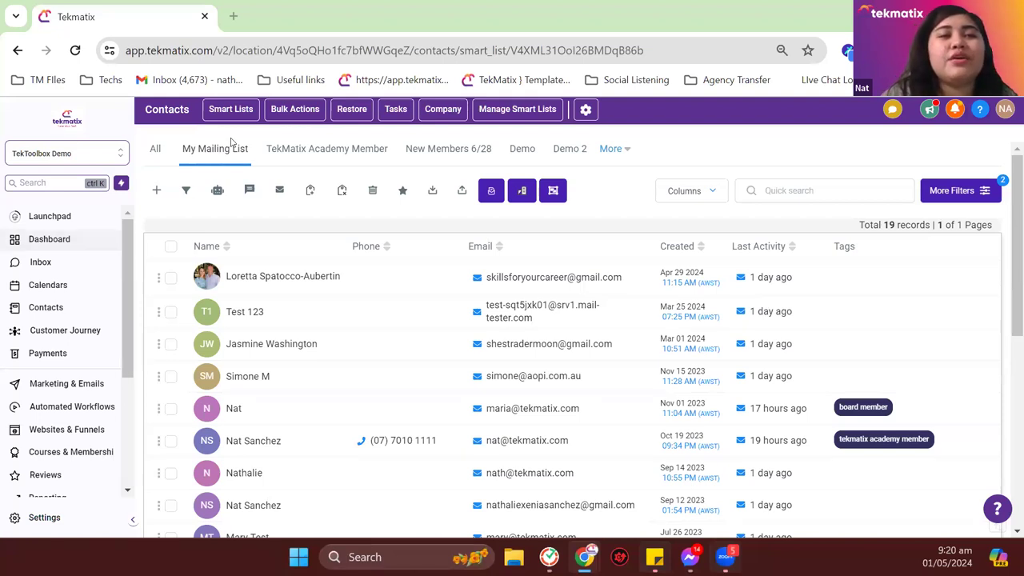
Step: On the All tab, select all 60 contact records
left_click(156, 152)
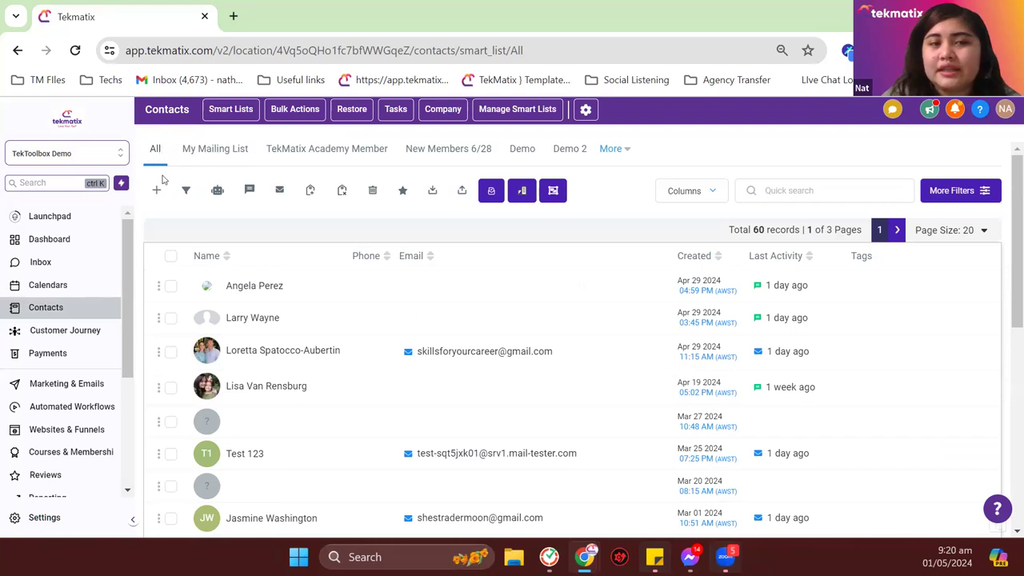
left_click(171, 256)
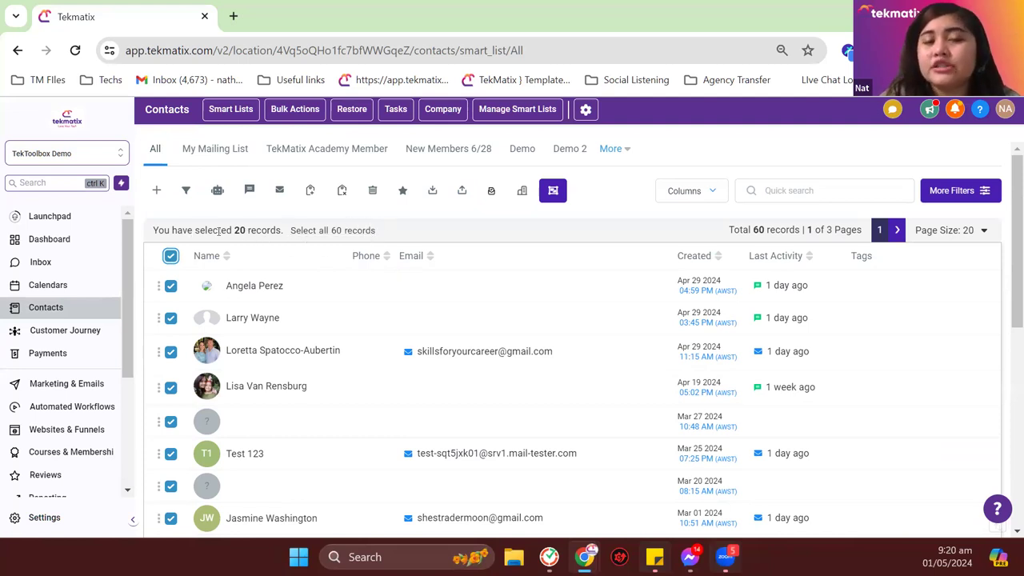
scroll(277, 258, "down", 6)
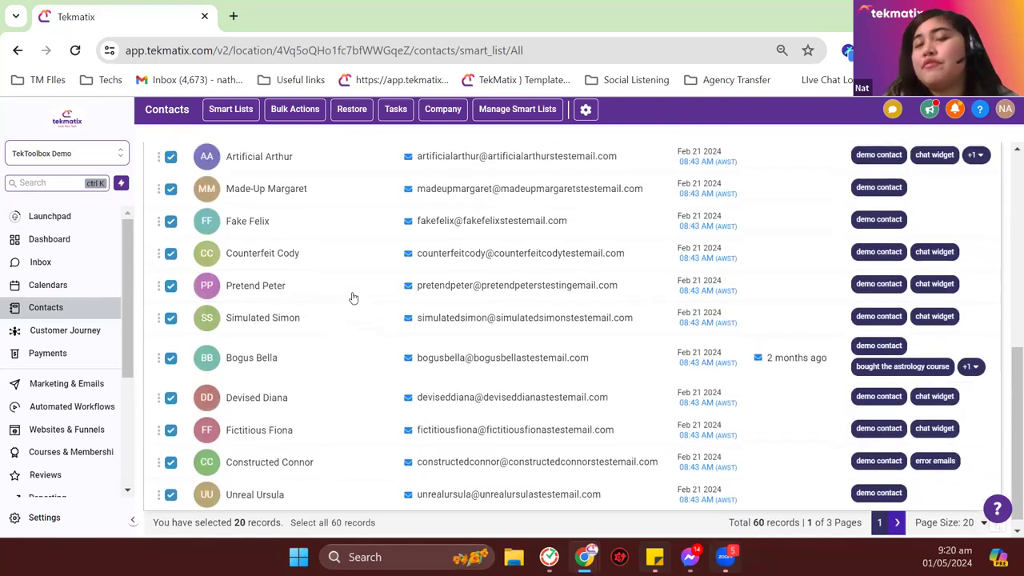
scroll(352, 298, "up", 10)
left_click(350, 231)
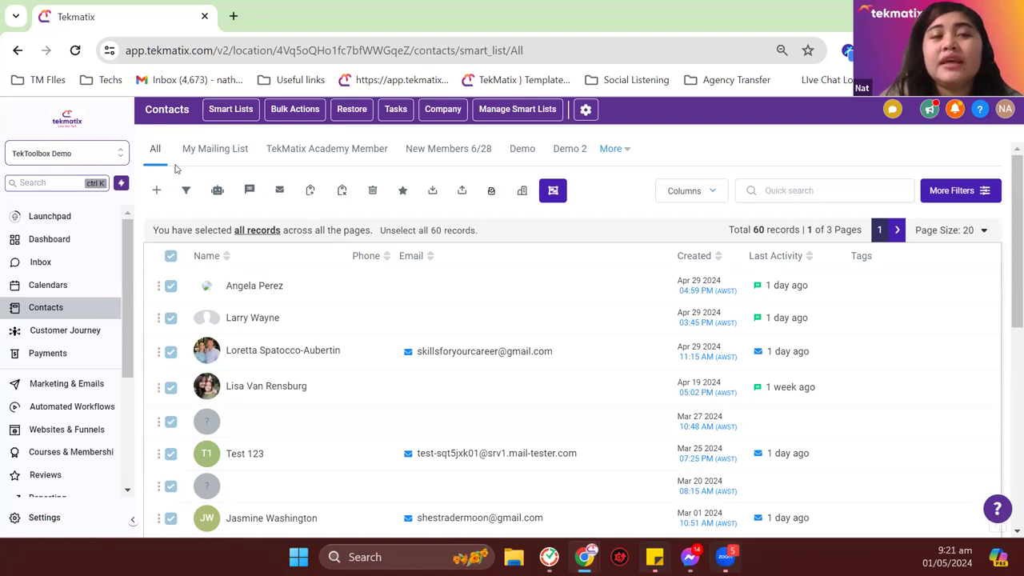
Step: Start a bulk email to the selected contacts and choose the sender name and address
left_click(280, 191)
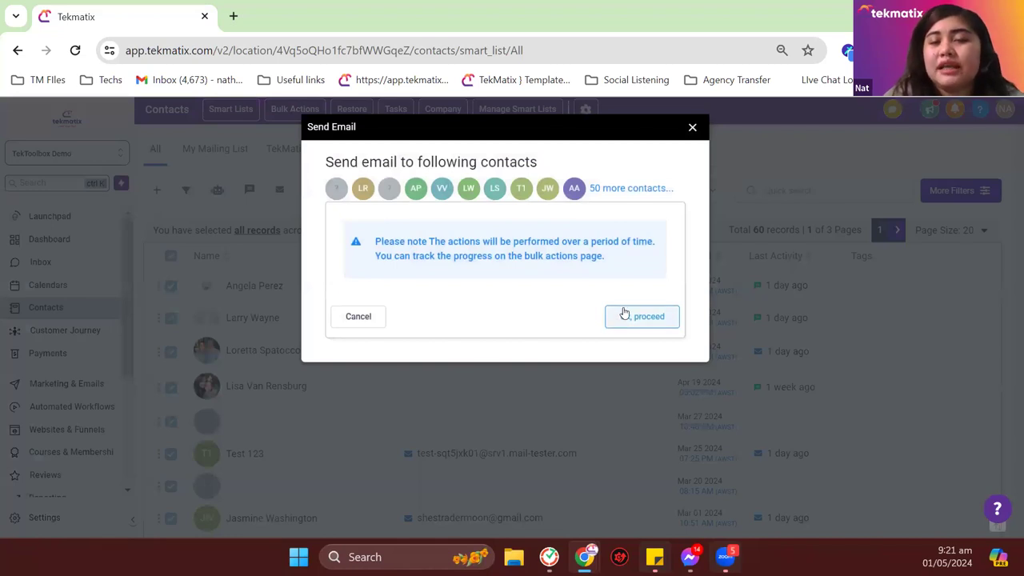
left_click(621, 315)
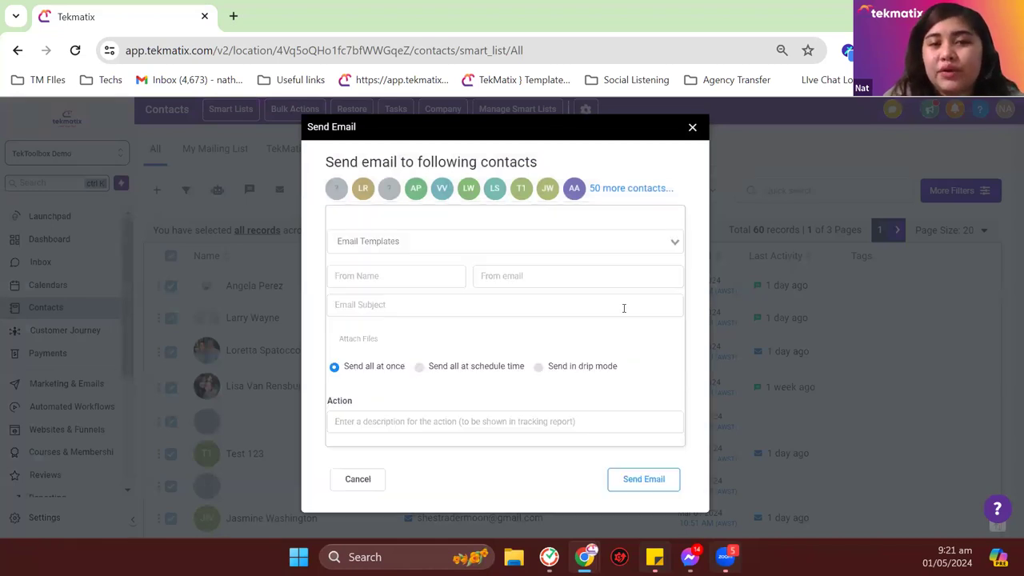
left_click(418, 273)
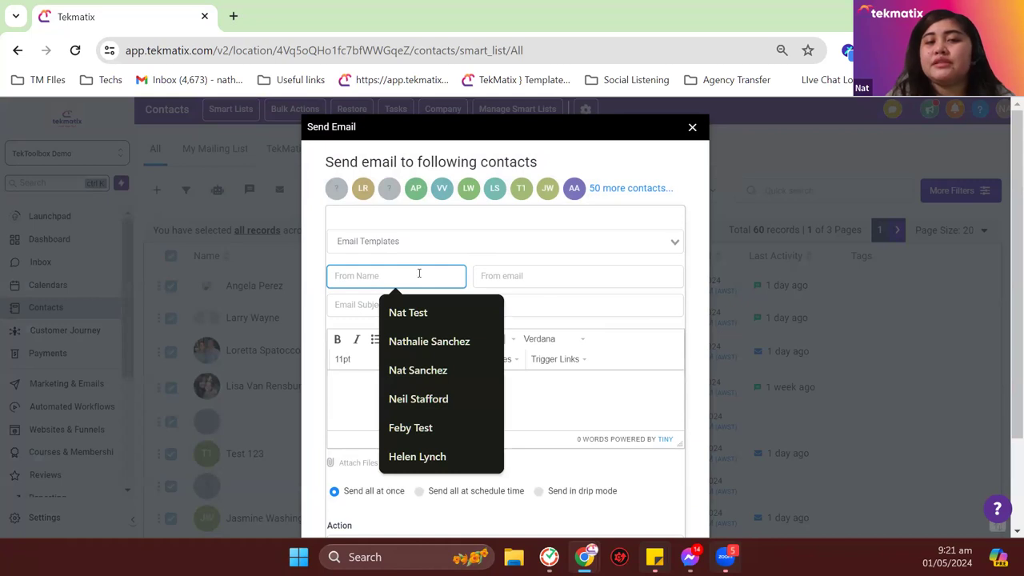
left_click(407, 312)
left_click(520, 280)
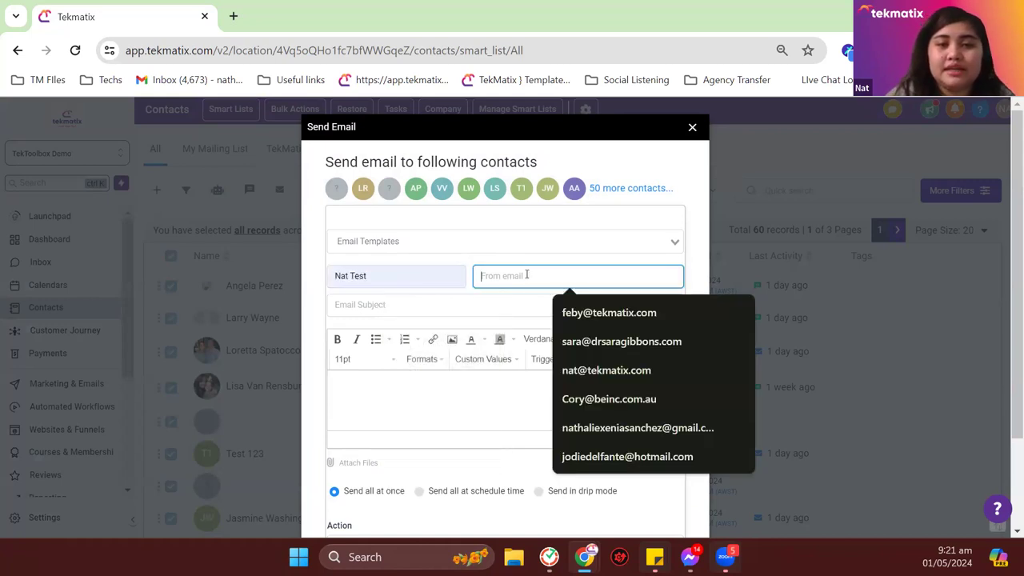
left_click(608, 369)
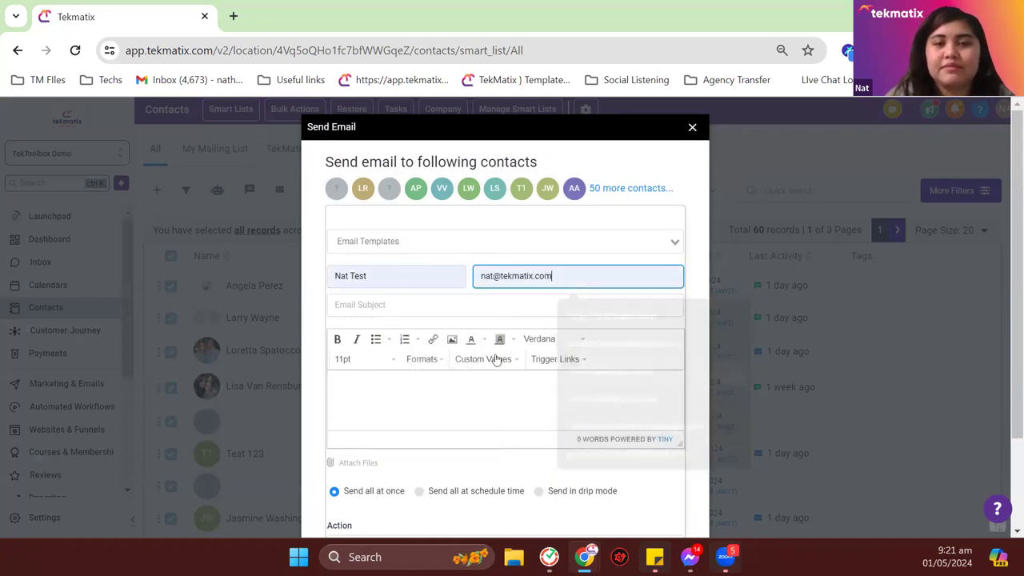
Step: Enter 'adad' as the email subject and body
left_click(448, 305)
type("adad")
left_click(419, 409)
type("adad")
scroll(420, 406, "down", 2)
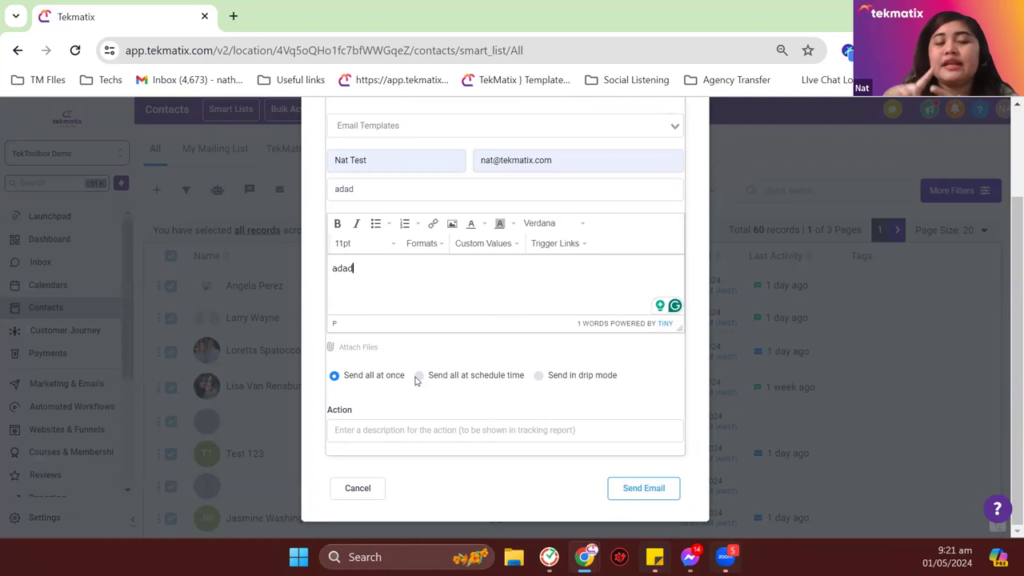
Step: Set the email to send in drip mode
left_click(416, 377)
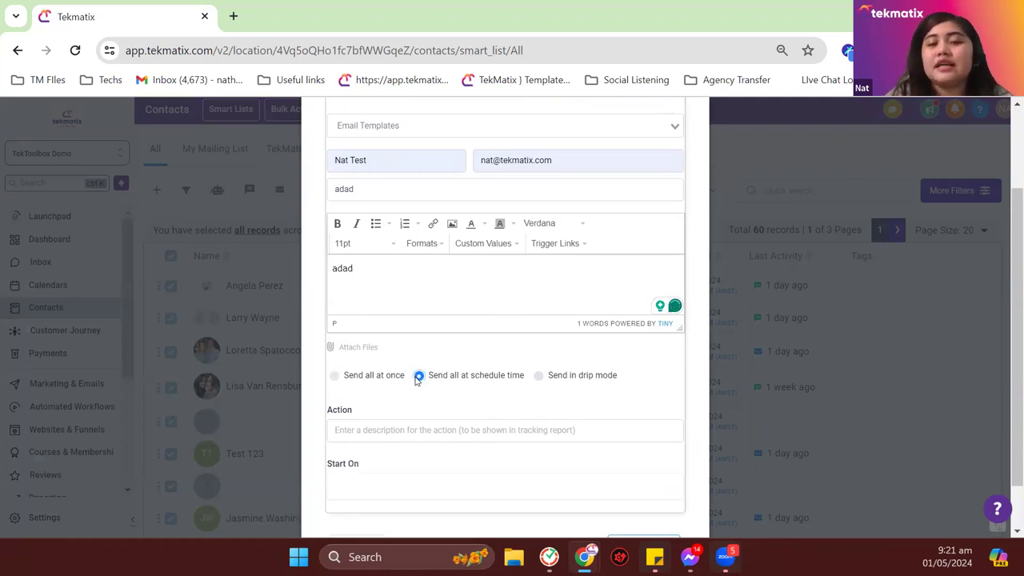
left_click(538, 376)
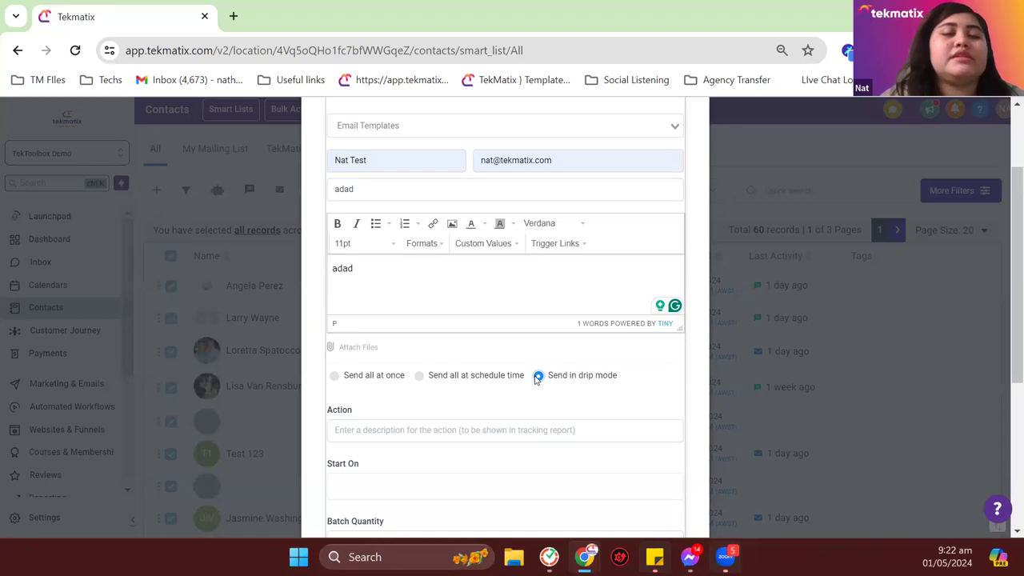
scroll(448, 320, "up", 2)
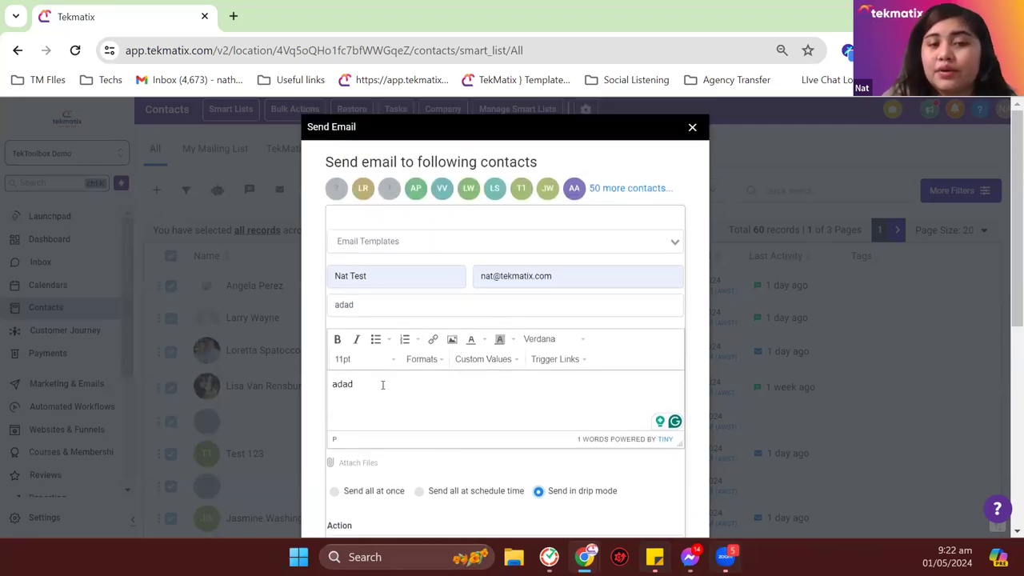
double_click(346, 386)
left_click(395, 407)
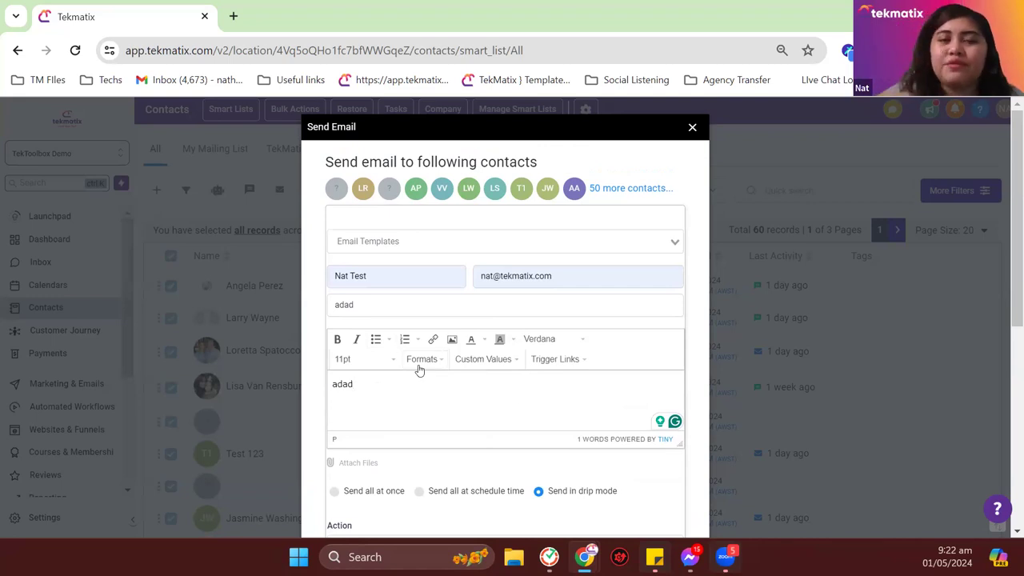
Step: Choose Master Email Template from the Email Templates list
left_click(465, 245)
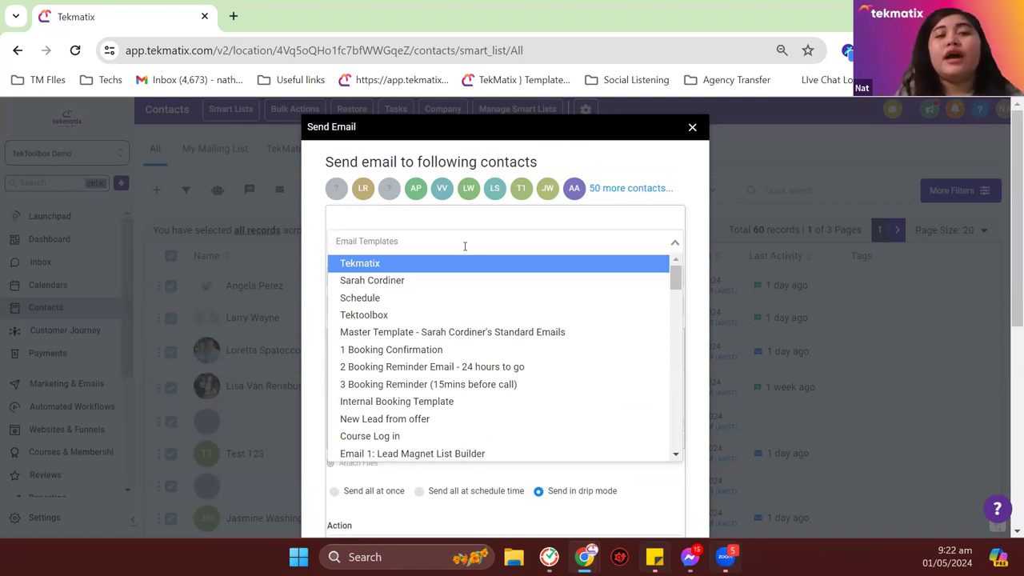
type("master")
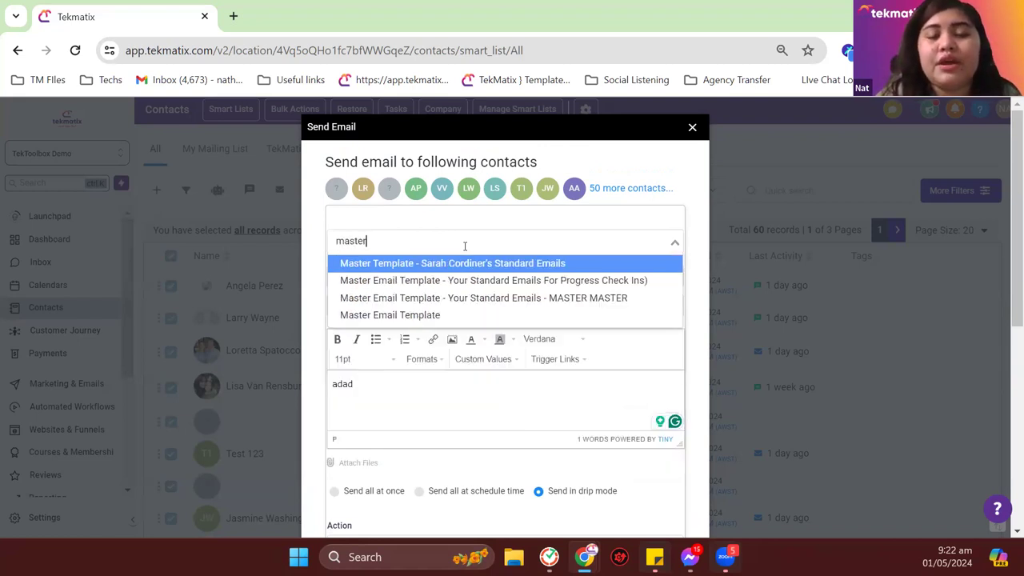
left_click(442, 314)
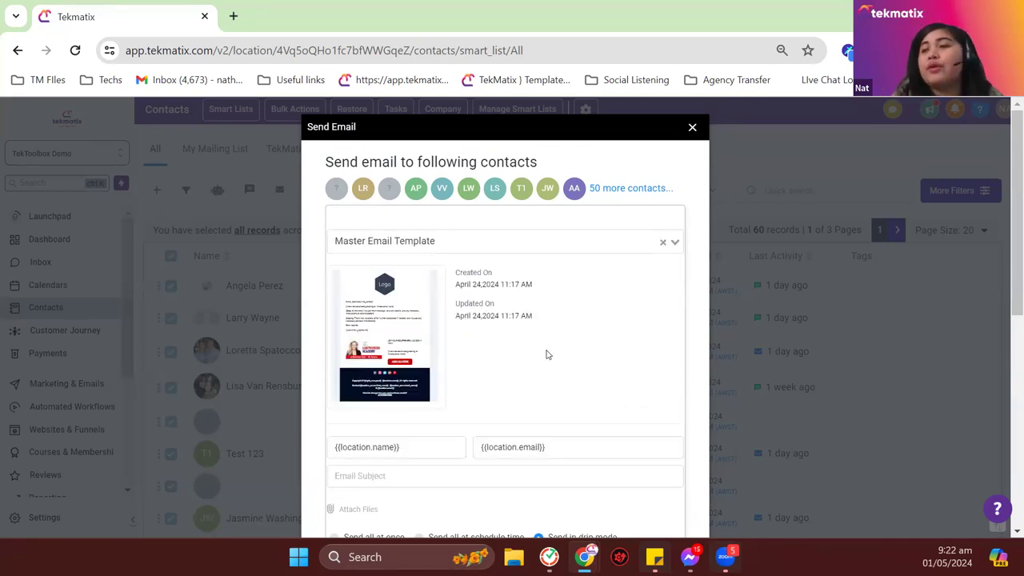
mouse_move(398, 302)
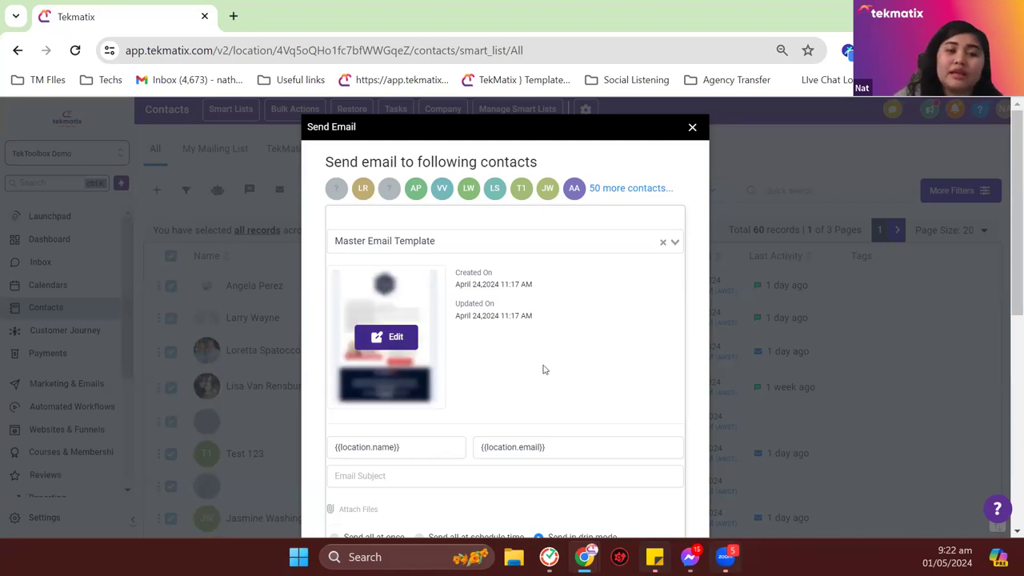
Step: Open the template in the editor, then add and erase a test line under the signature
left_click(398, 337)
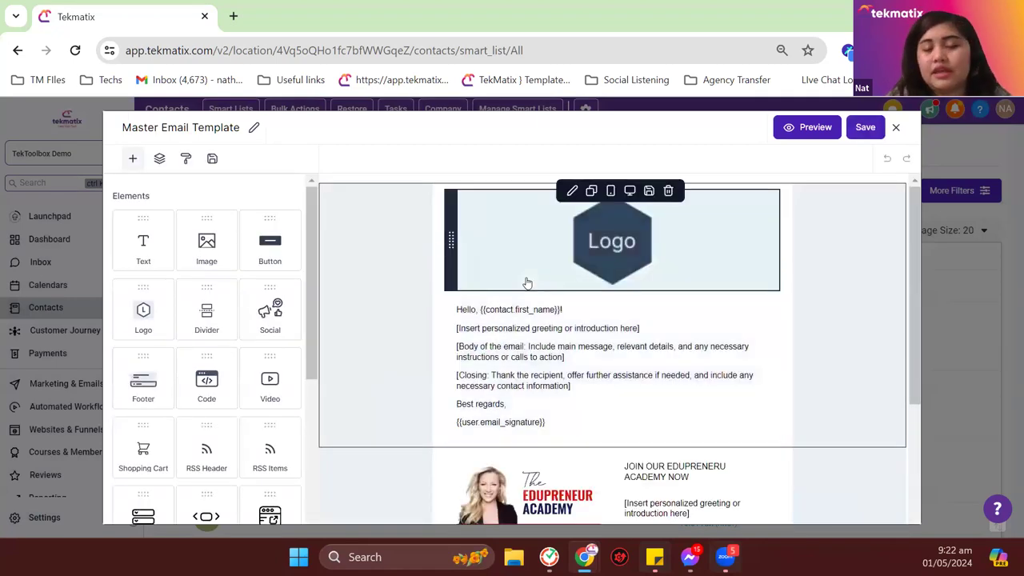
scroll(532, 276, "down", 1)
scroll(482, 273, "up", 1)
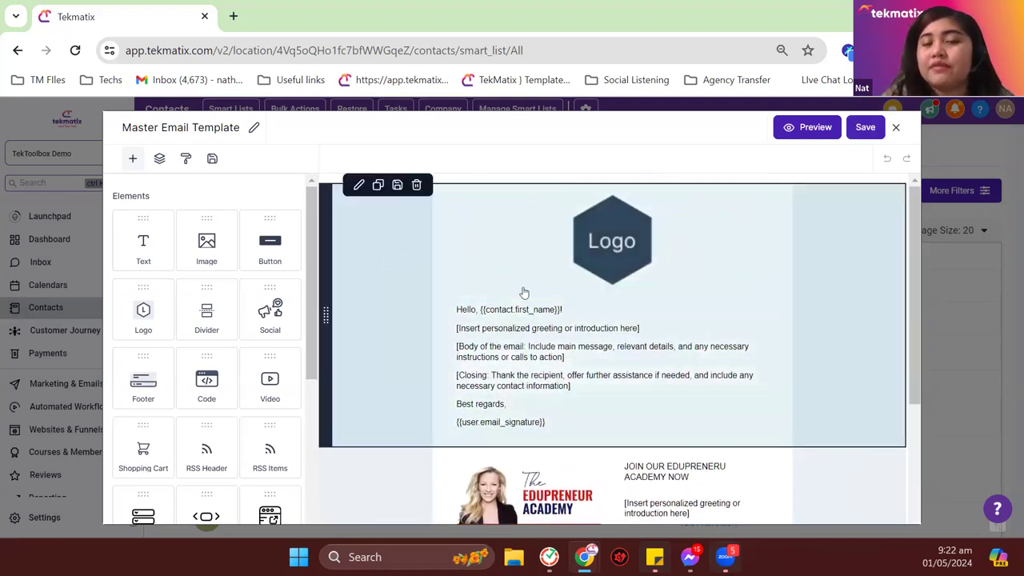
left_click(626, 256)
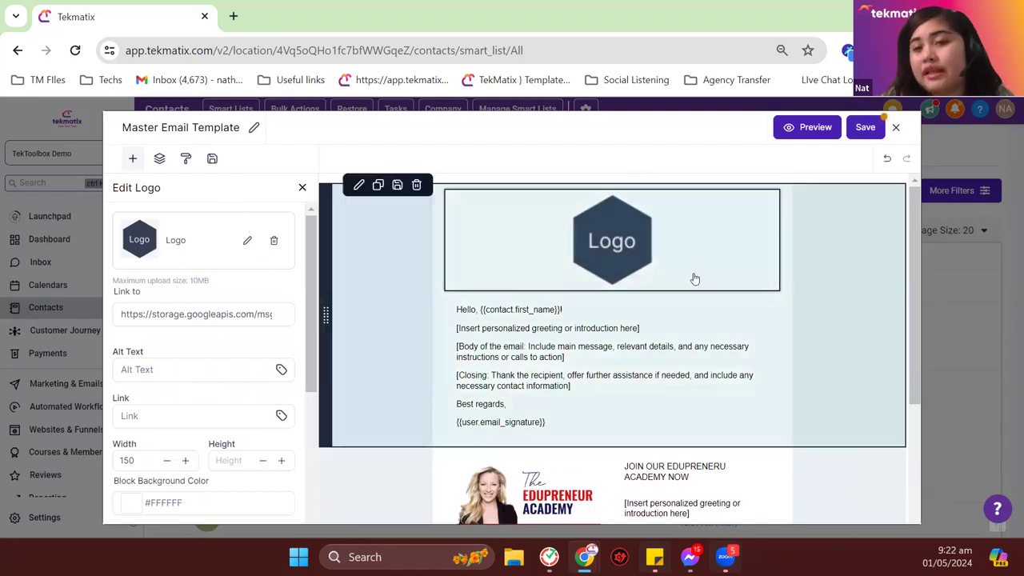
left_click(580, 424)
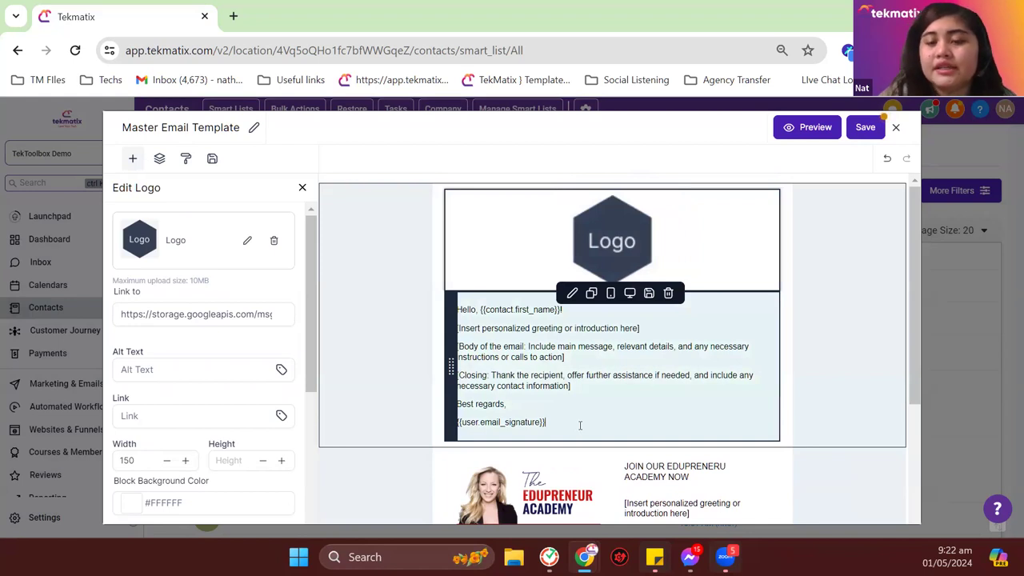
key("Return")
type("jgsd")
key("BackSpace")
key("BackSpace")
key("BackSpace")
key("BackSpace")
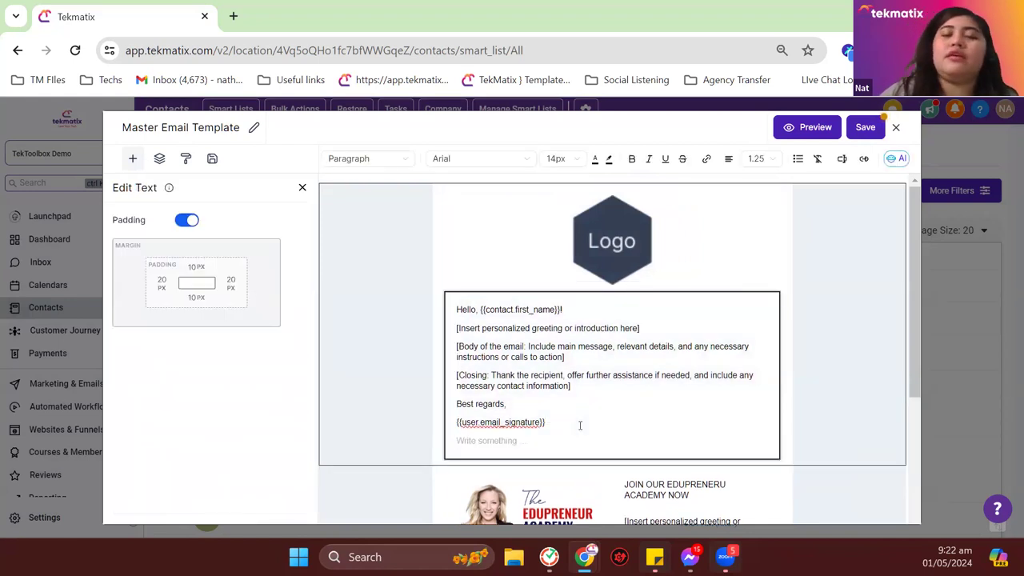
scroll(614, 427, "down", 2)
left_click(564, 364)
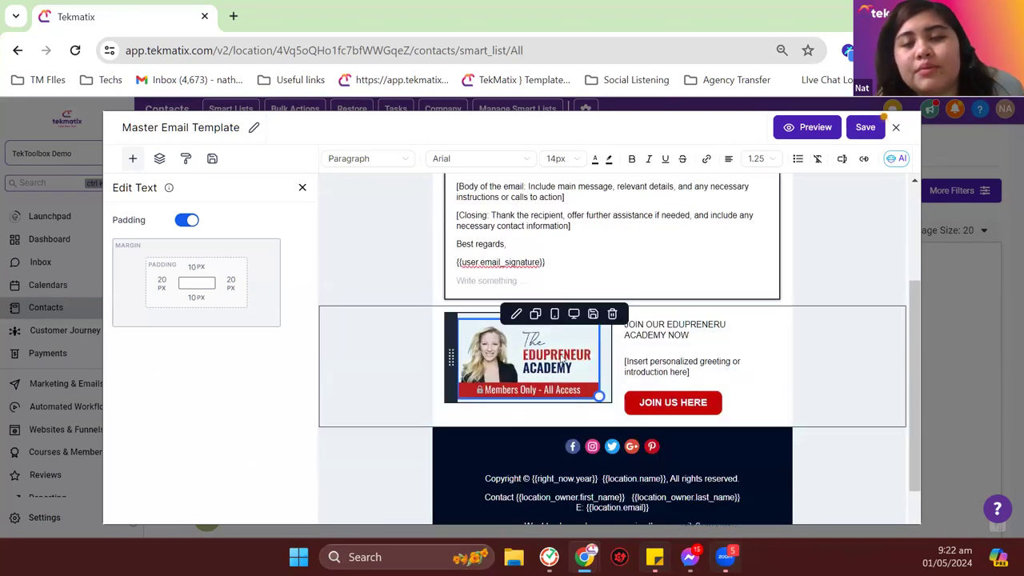
Step: Set the JOIN US HERE button's action to File
left_click(645, 408)
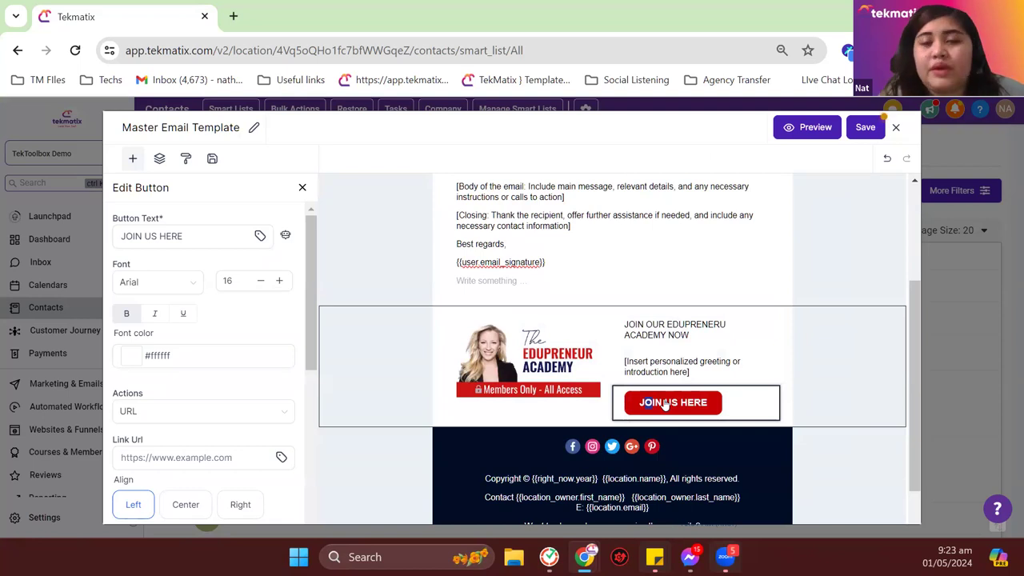
left_click(667, 412)
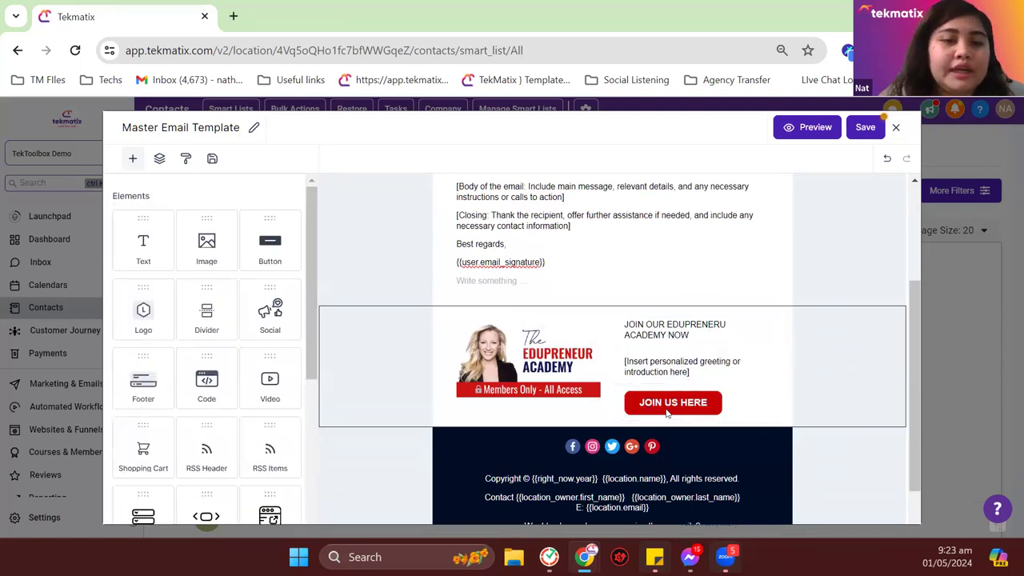
left_click(667, 412)
scroll(200, 263, "down", 3)
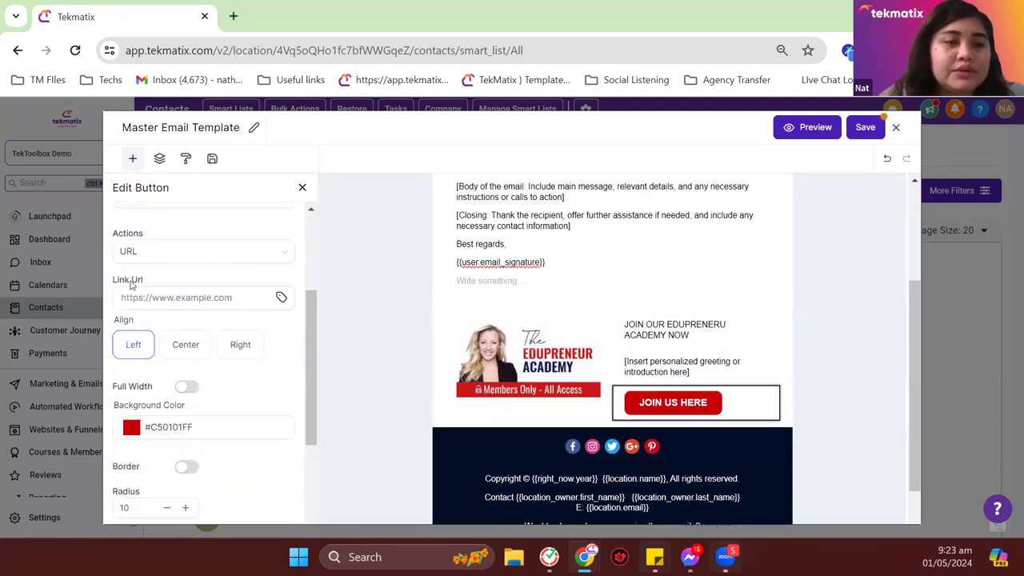
double_click(128, 233)
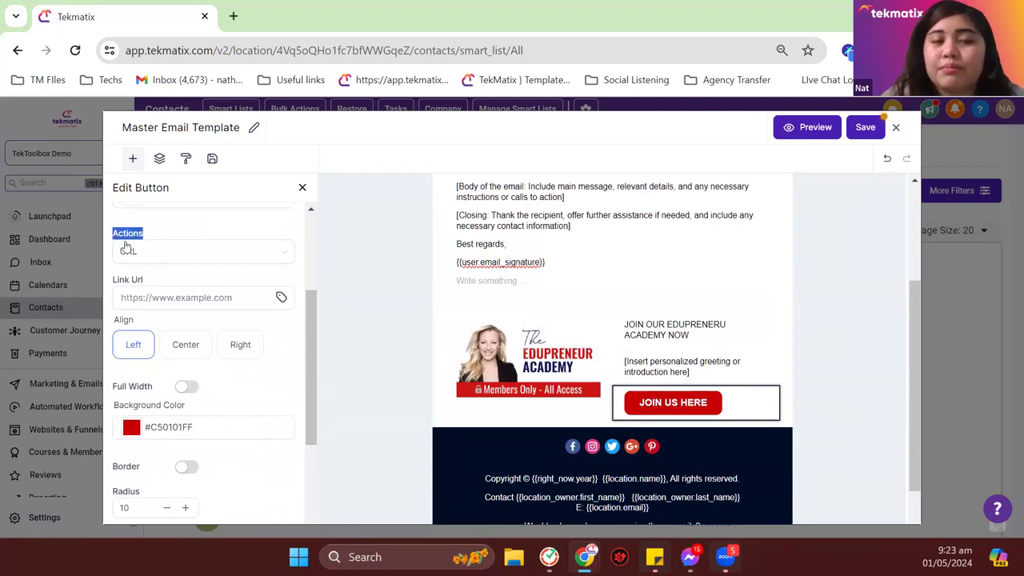
left_click(187, 292)
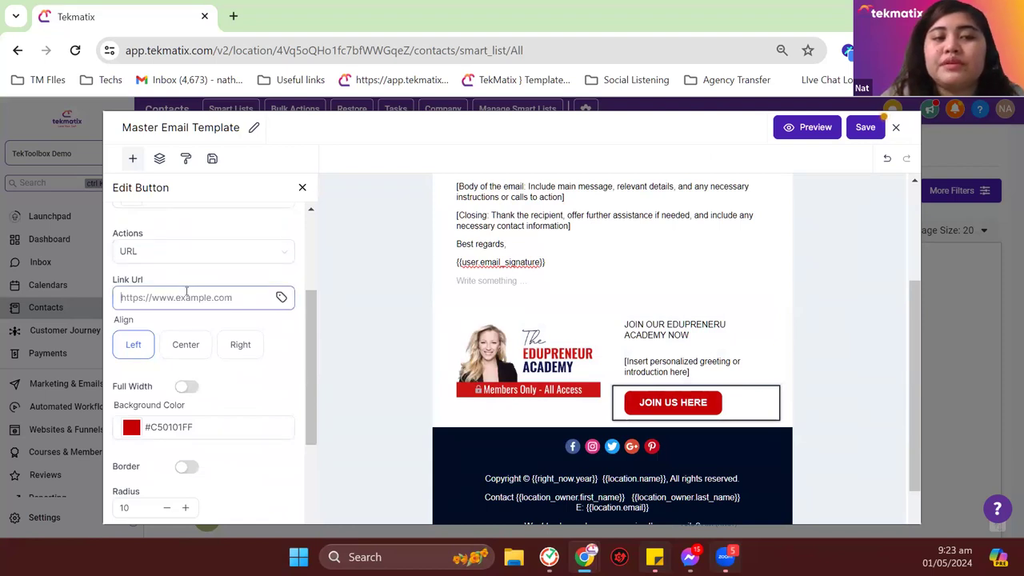
left_click(190, 258)
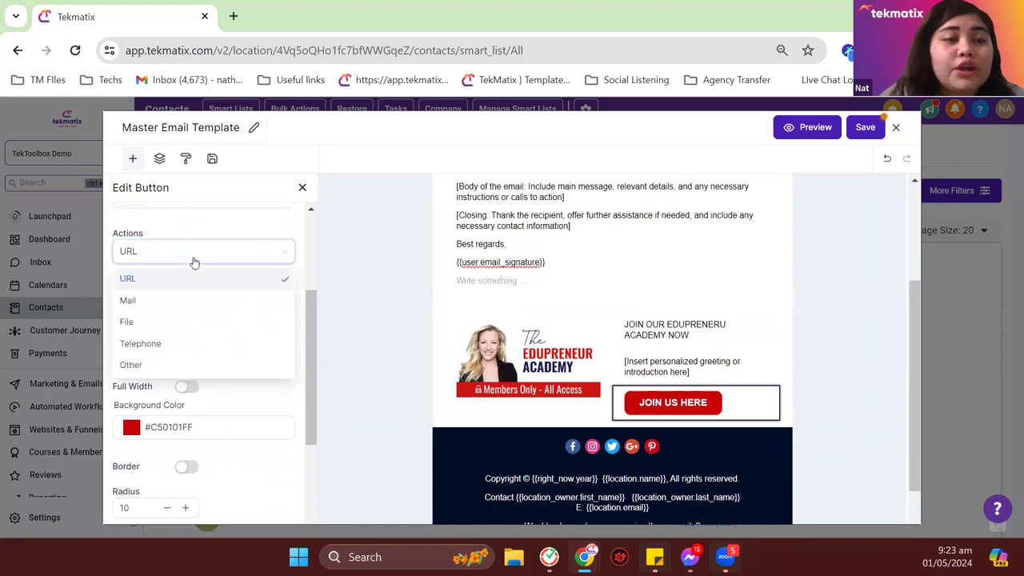
left_click(178, 327)
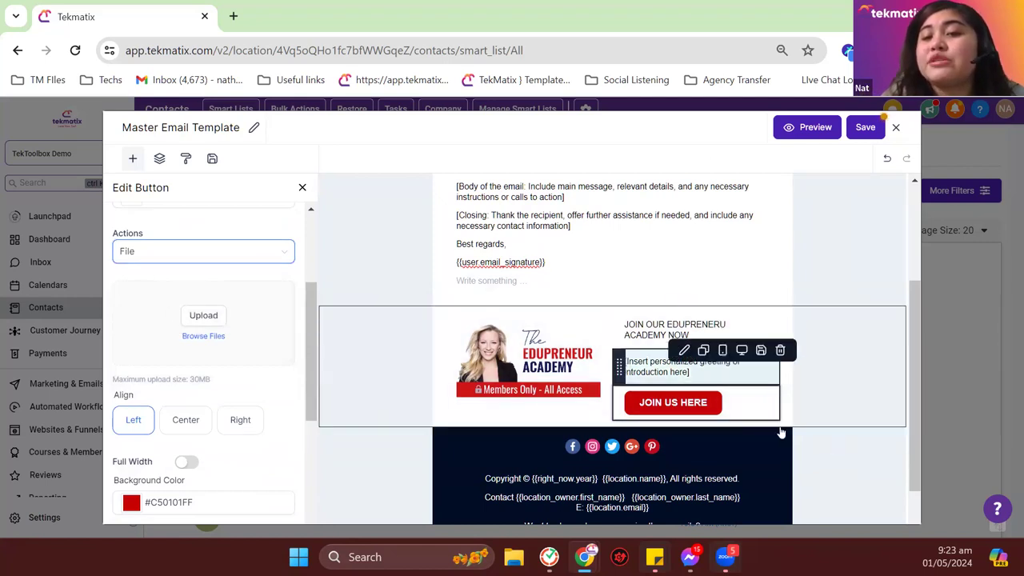
scroll(384, 290, "up", 2)
Step: Change the button label to 'DOWNLOAD YOUR GUIDE HERE'
scroll(240, 280, "up", 3)
left_click(199, 238)
triple_click(199, 238)
type("DOW")
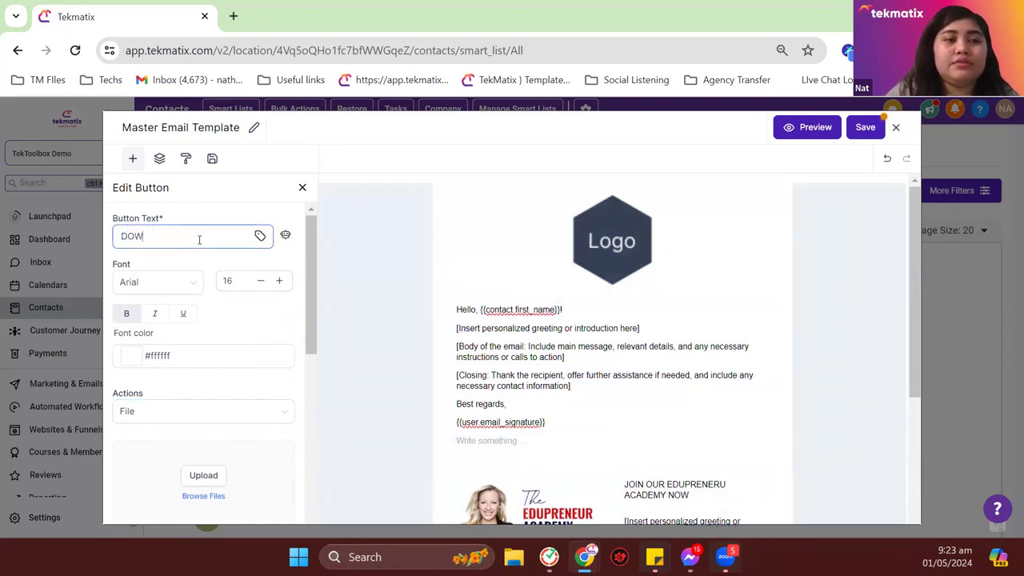
type("NLOAD YOUR GU")
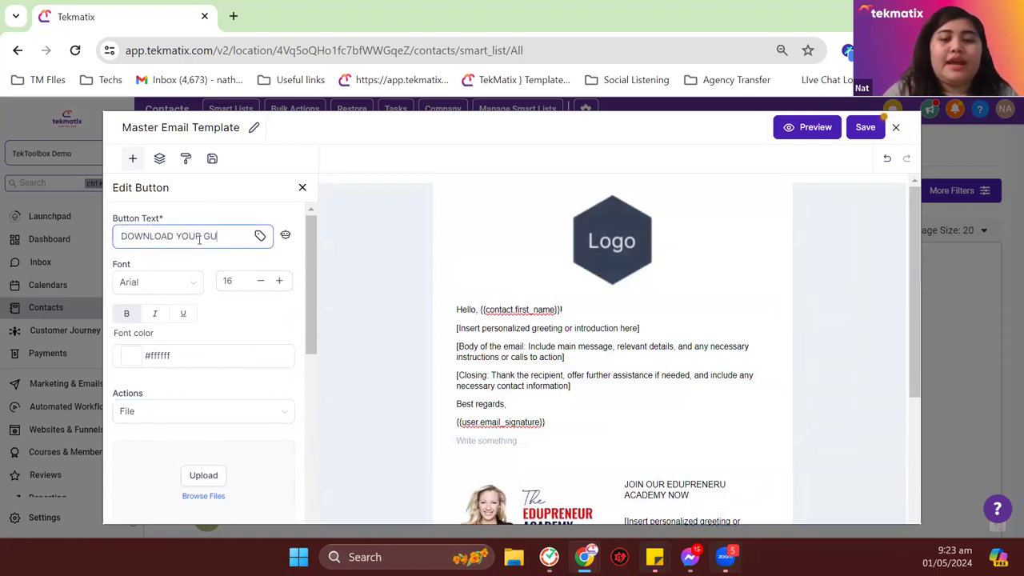
type("IDE HERE")
scroll(208, 296, "down", 4)
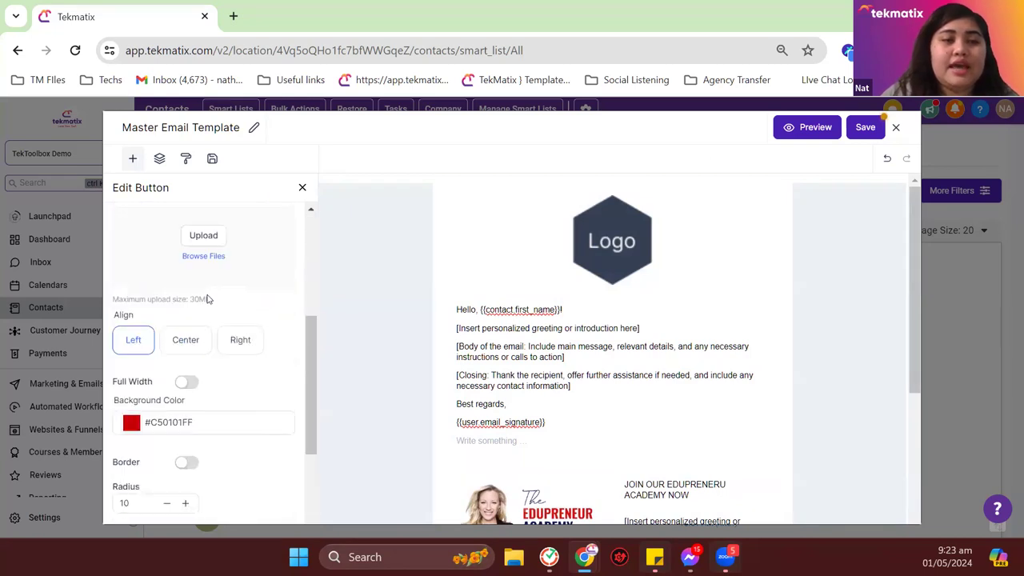
scroll(213, 274, "up", 1)
scroll(202, 303, "up", 2)
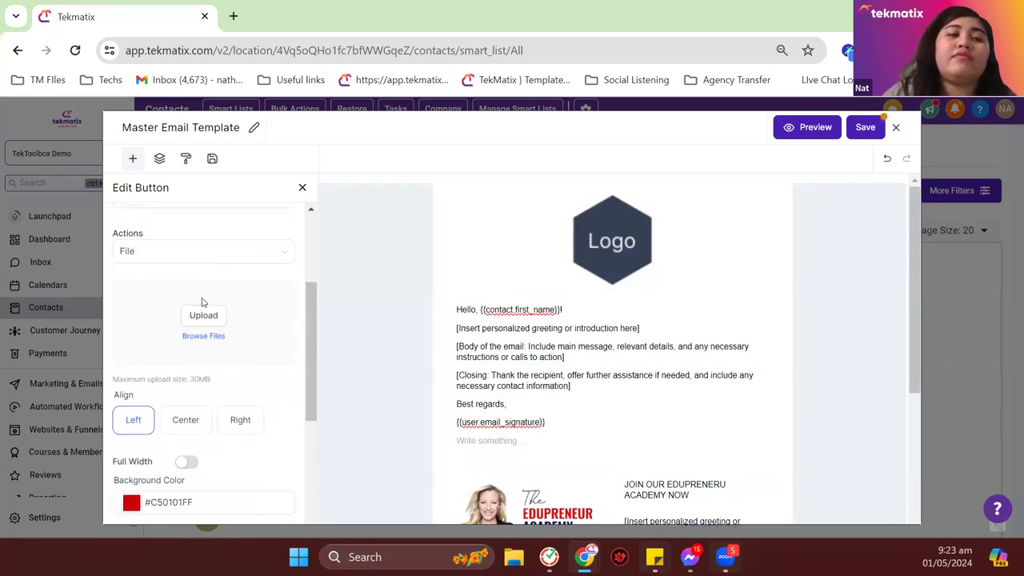
scroll(562, 306, "down", 2)
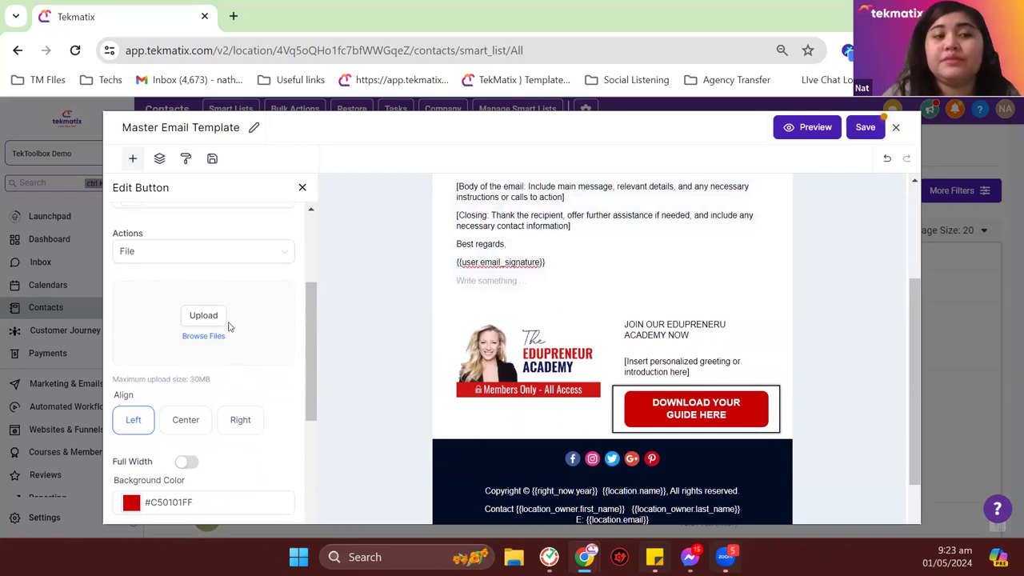
Step: Switch the button's action type to Telephone, then to Other
left_click(225, 257)
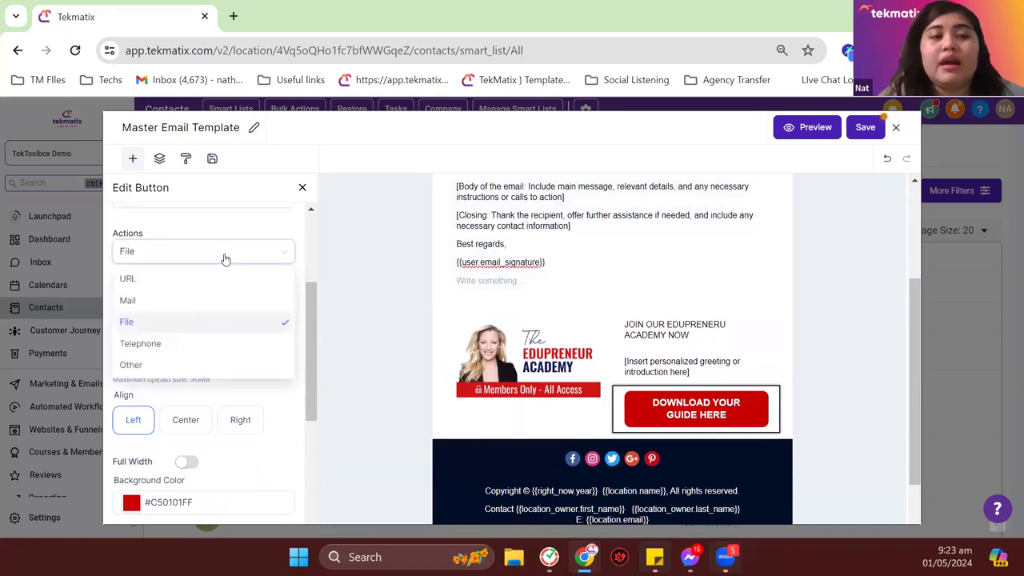
left_click(187, 344)
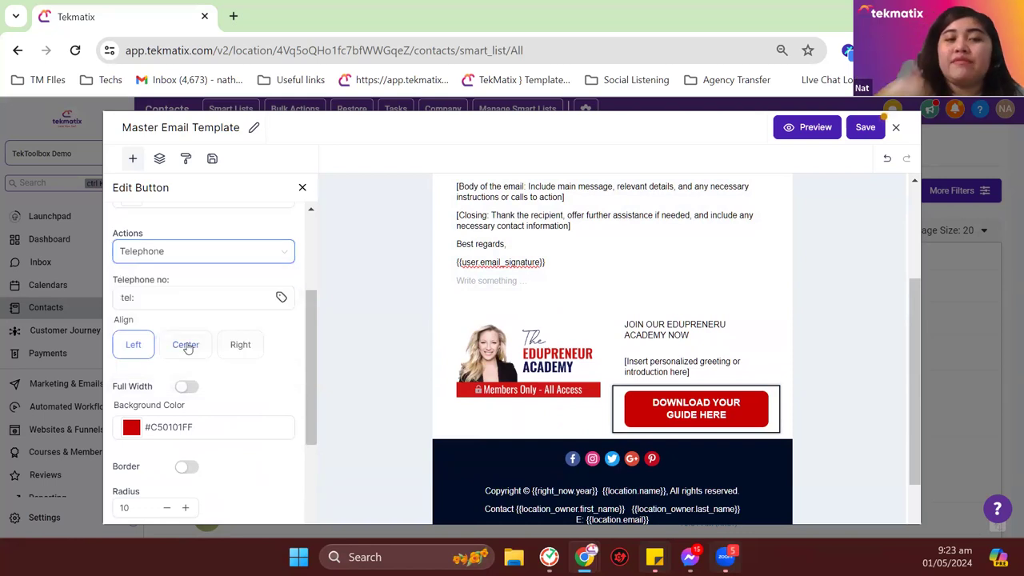
left_click(172, 260)
left_click(196, 364)
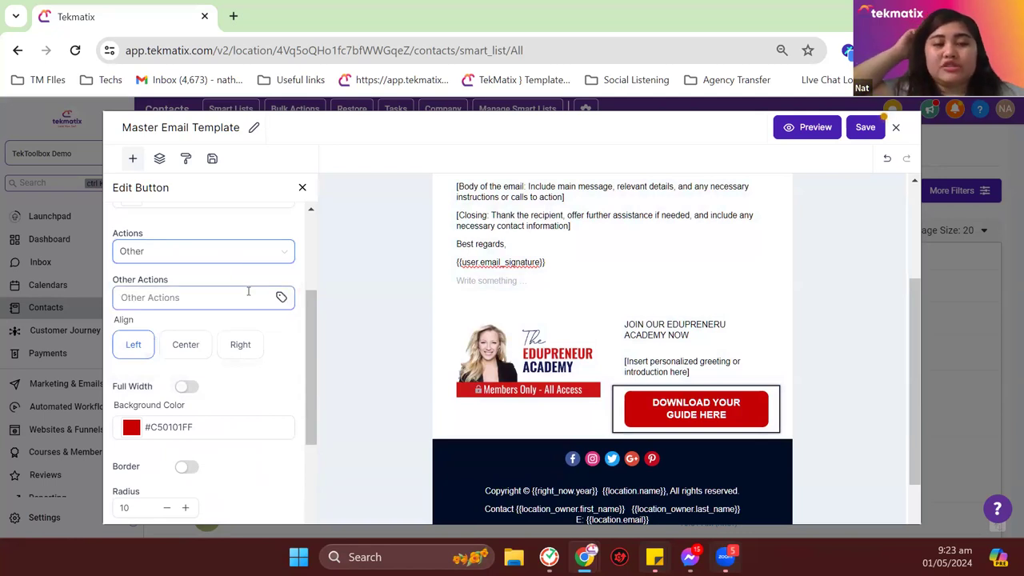
left_click(375, 341)
scroll(375, 341, "up", 2)
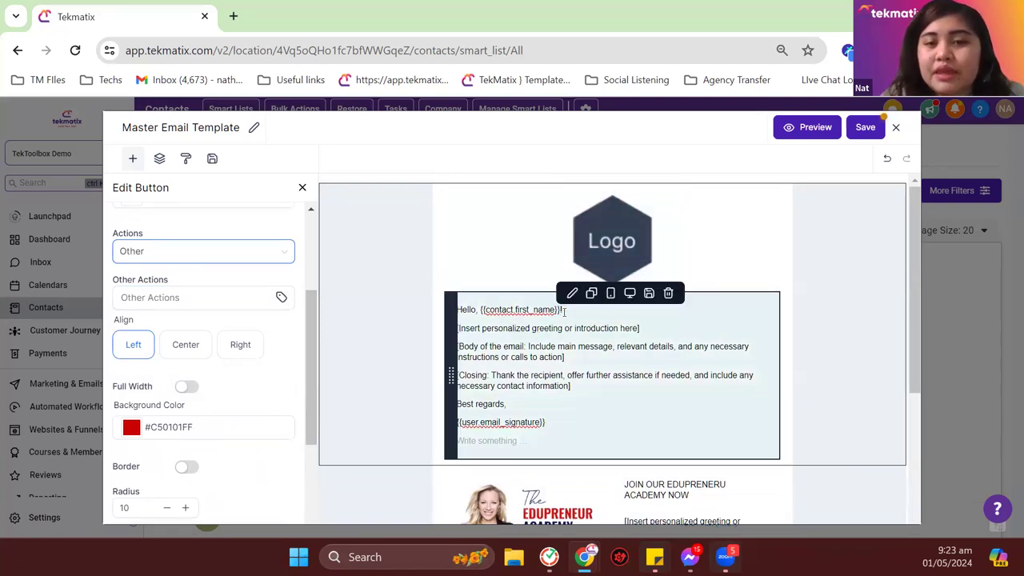
Step: Check the greeting placeholder and footer social icons, then save and close the template editor
left_click_drag(565, 311, 480, 312)
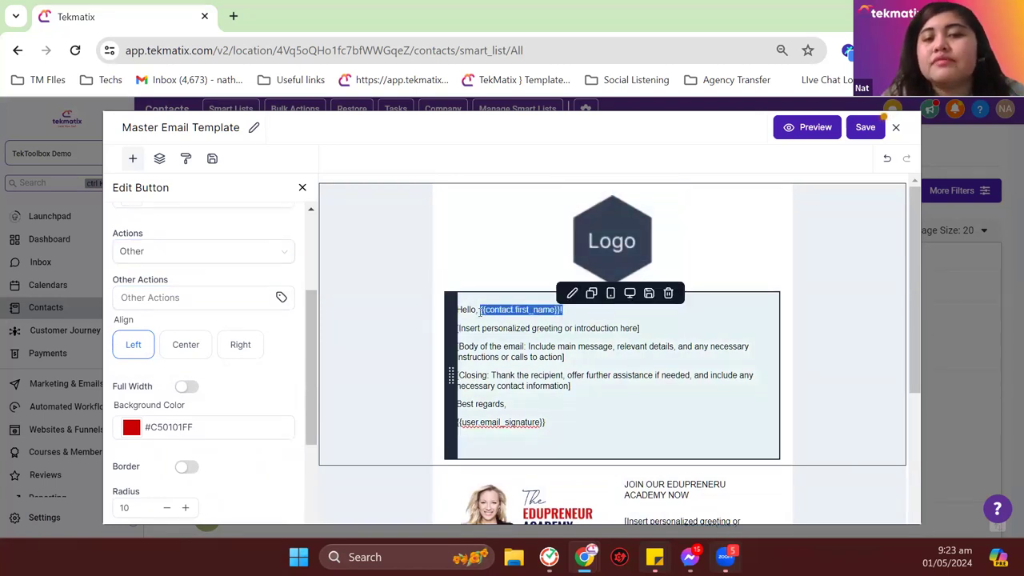
left_click(484, 317)
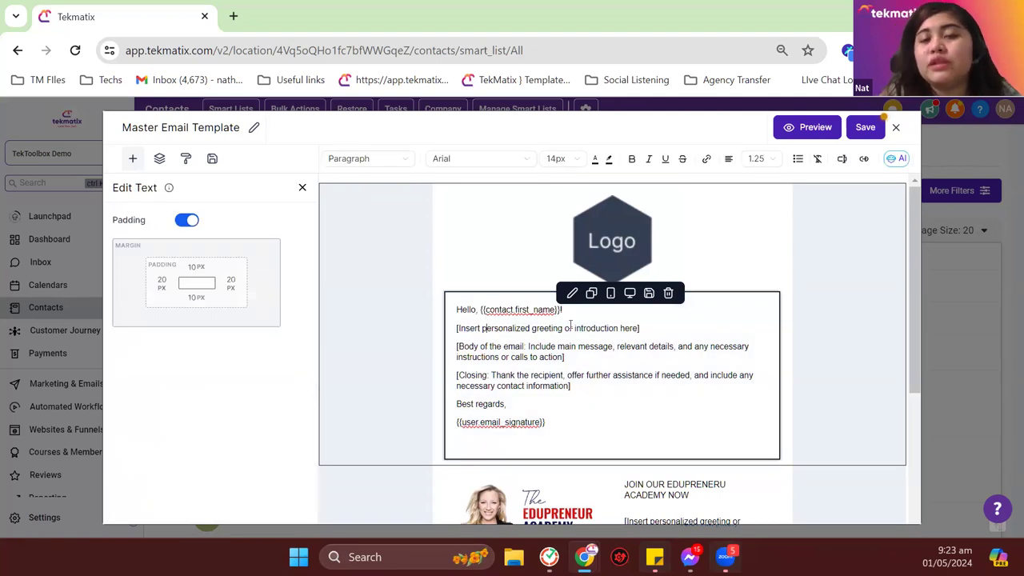
left_click(576, 314)
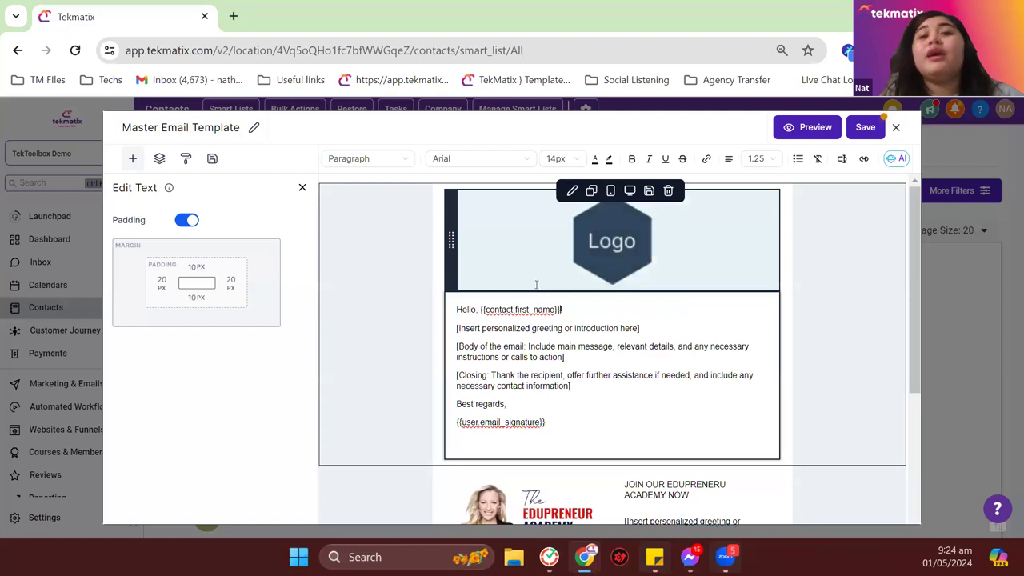
scroll(522, 342, "down", 3)
scroll(552, 376, "up", 3)
scroll(559, 392, "down", 3)
left_click(569, 401)
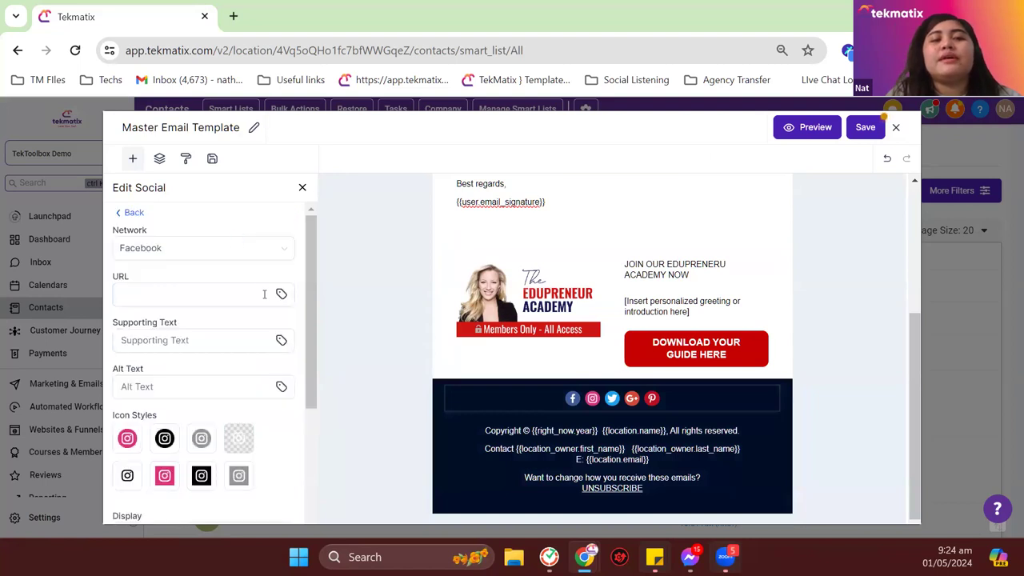
left_click(224, 291)
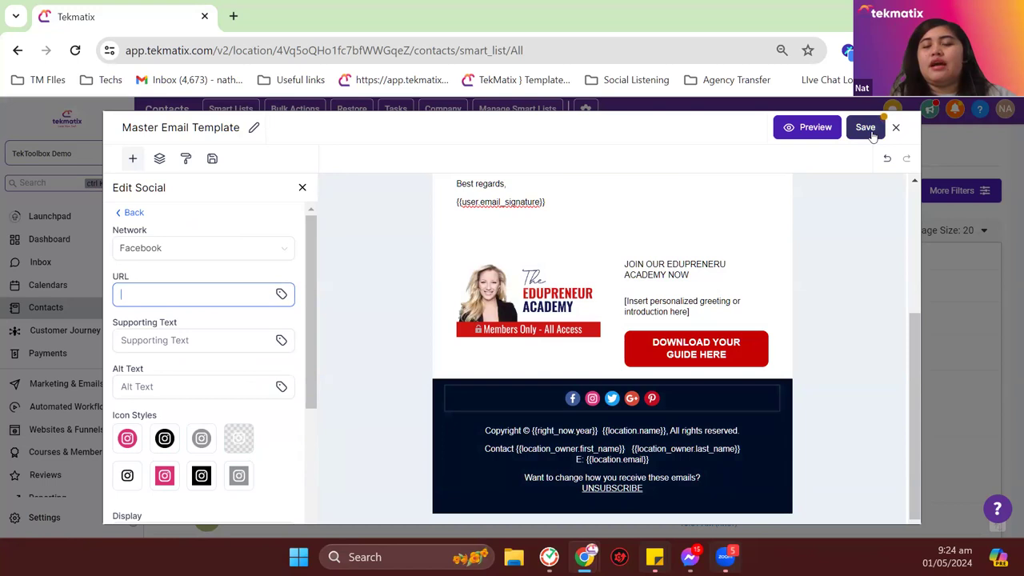
left_click(868, 131)
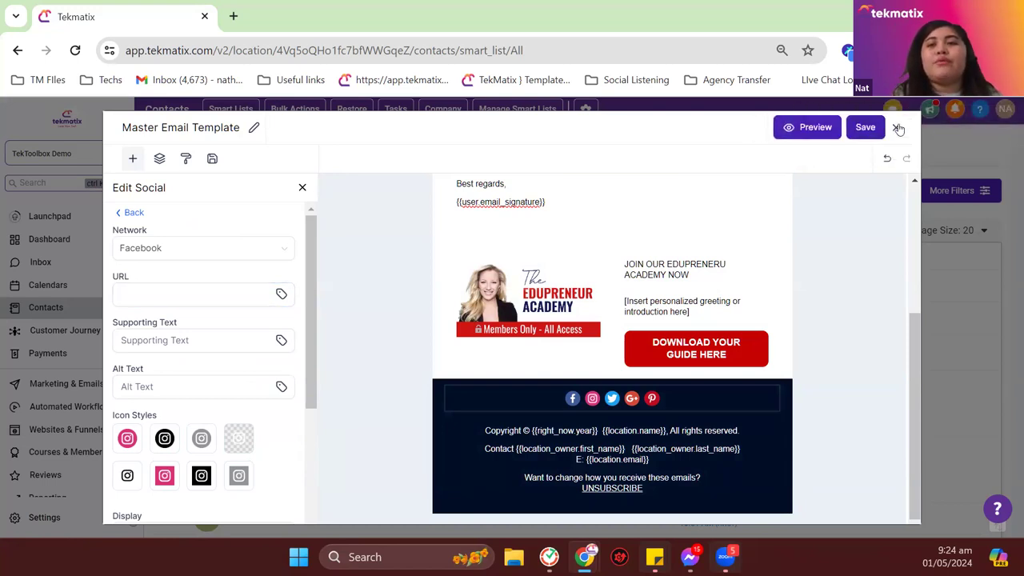
left_click(896, 127)
Step: Send to everyone at once and replace the sender email with the suggested address
scroll(560, 392, "down", 5)
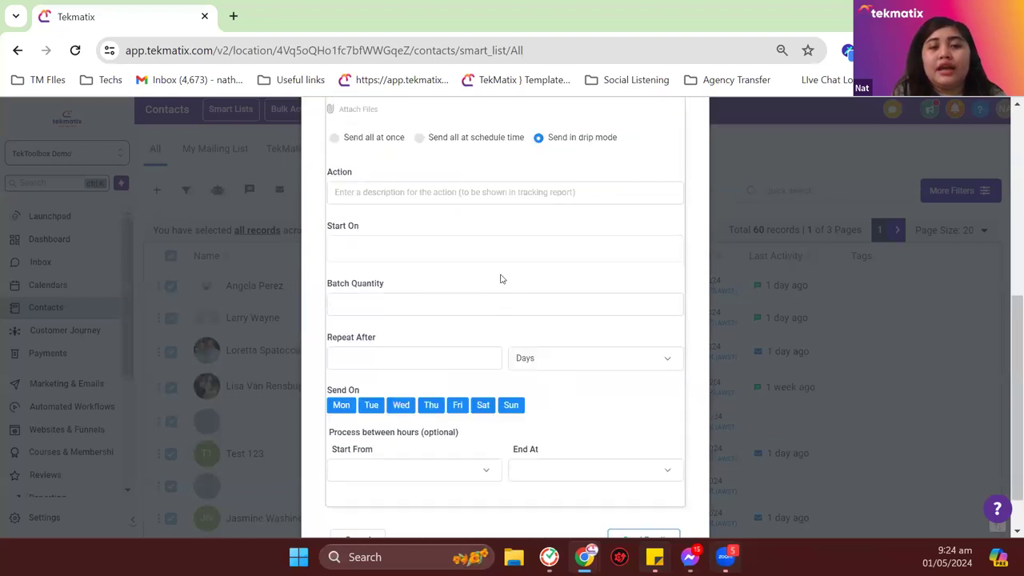
scroll(501, 279, "up", 3)
left_click(370, 378)
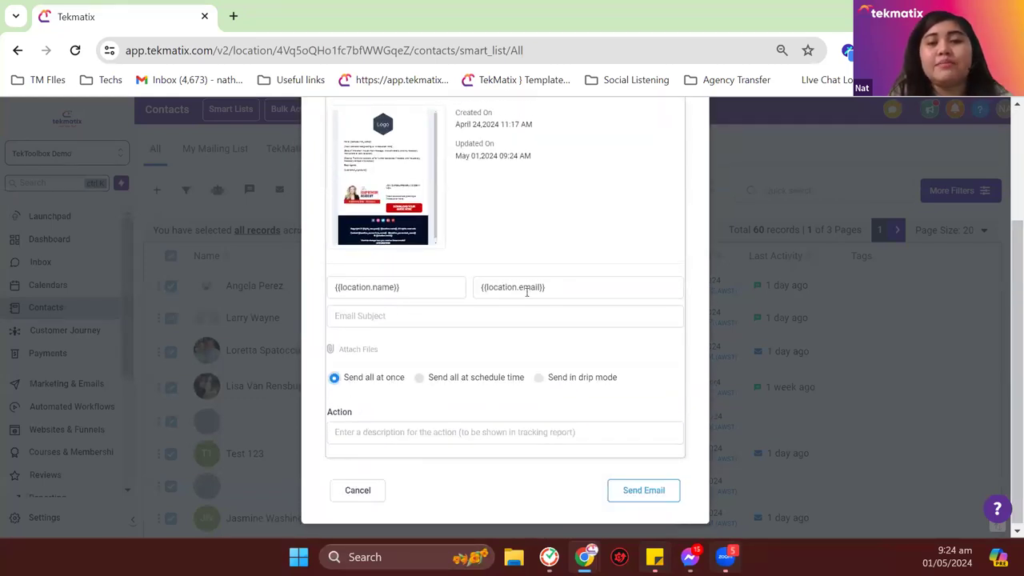
left_click_drag(568, 288, 478, 291)
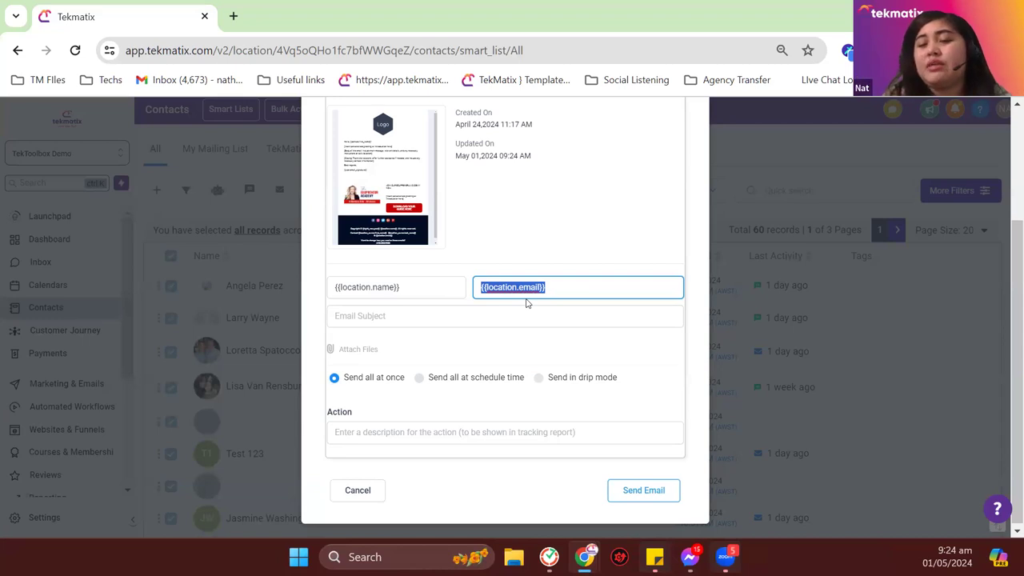
key("BackSpace")
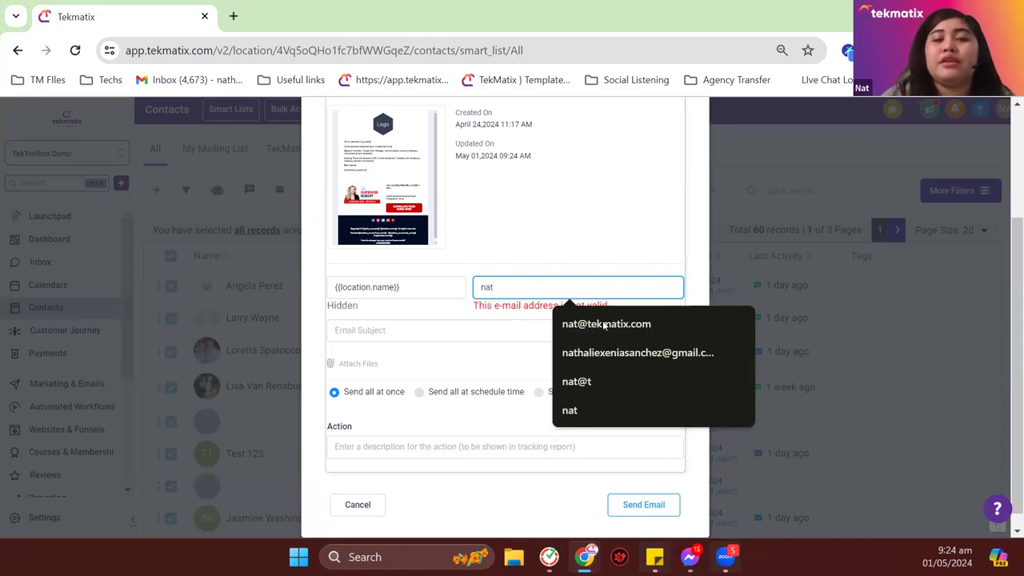
left_click(604, 324)
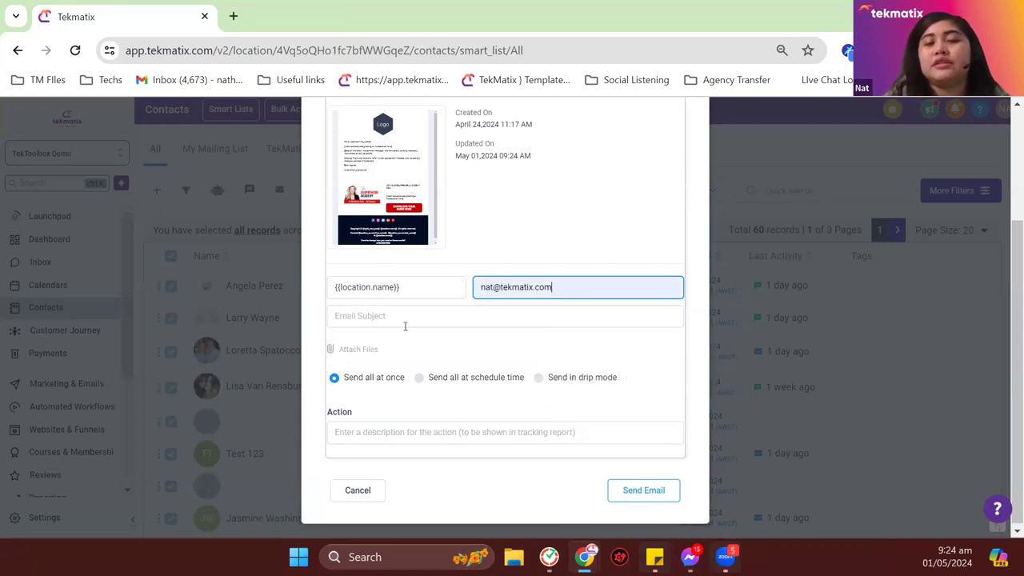
Step: Enter 'manual email to users' as the action description
left_click(363, 439)
left_click_drag(371, 414, 317, 418)
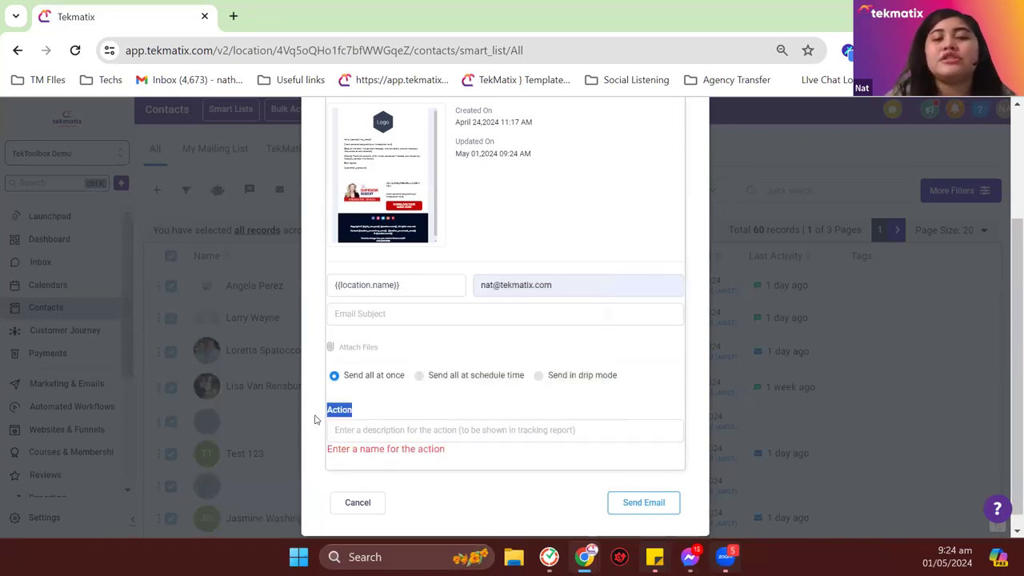
left_click(367, 431)
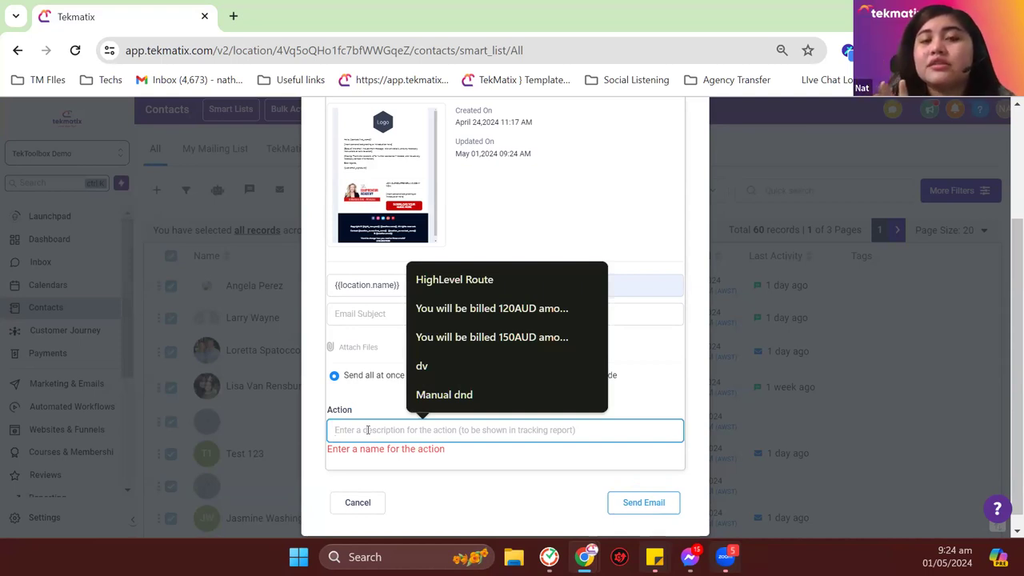
type("manual")
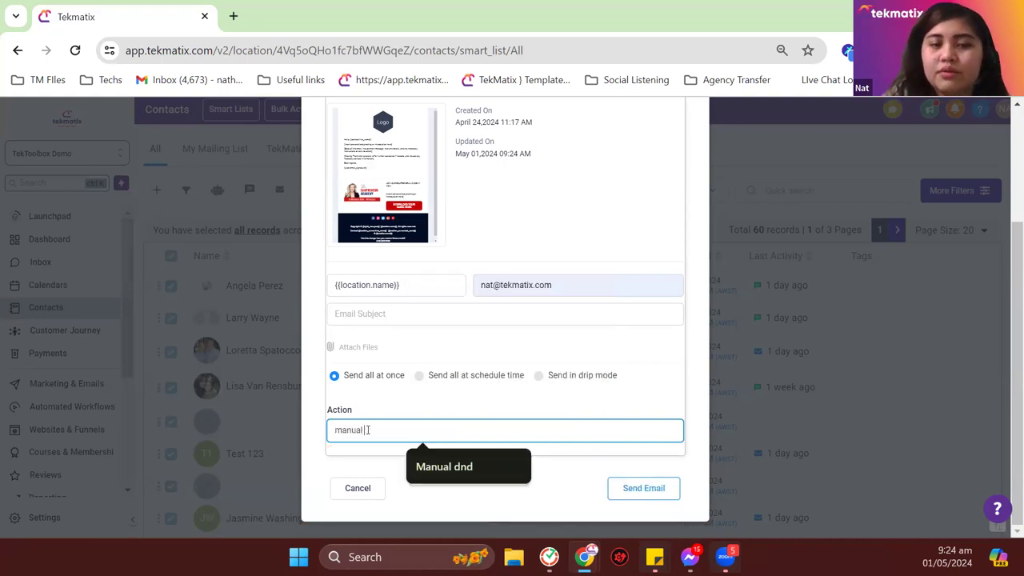
type(" email to su")
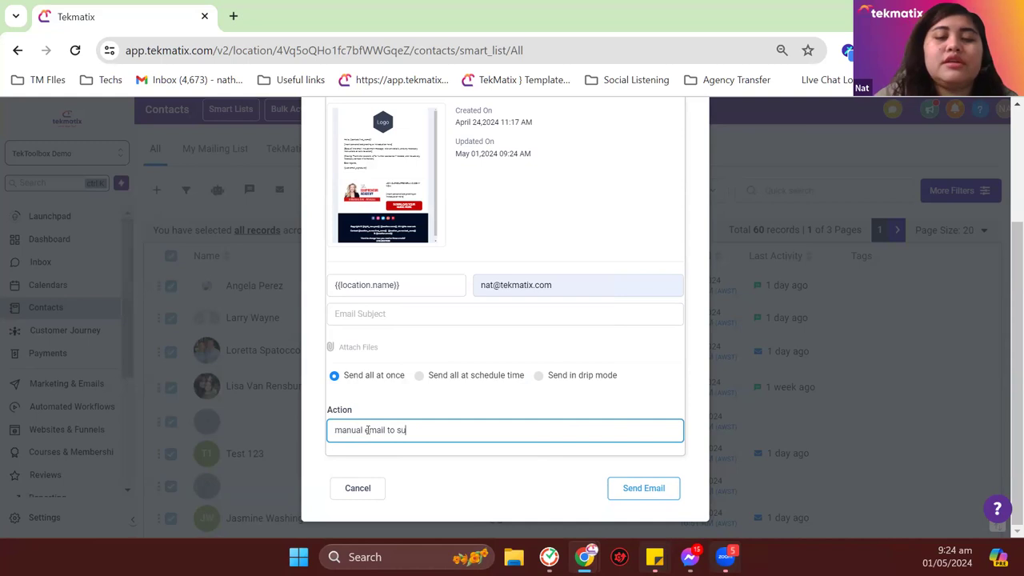
key("BackSpace")
key("BackSpace")
type("users")
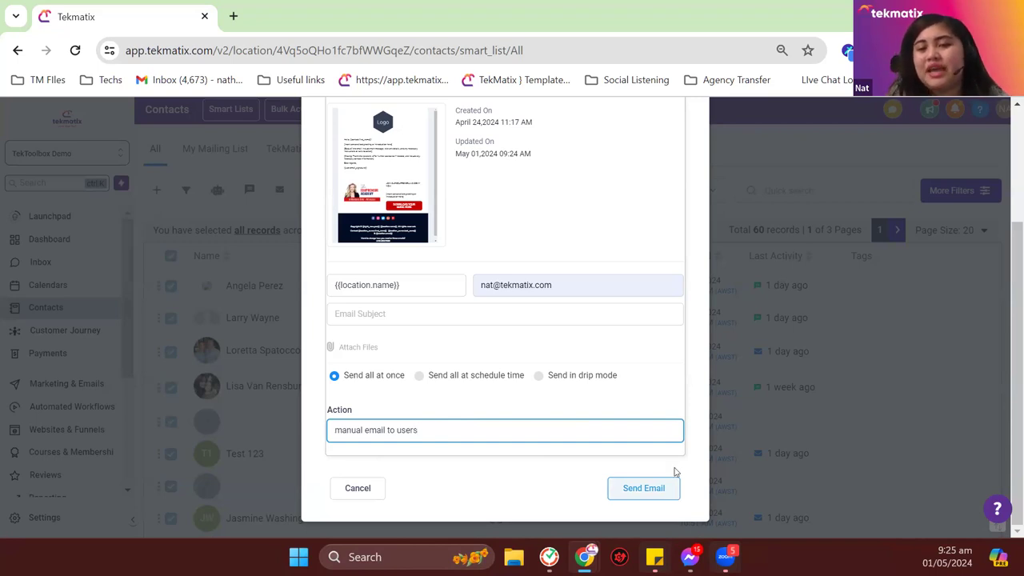
scroll(674, 478, "up", 2)
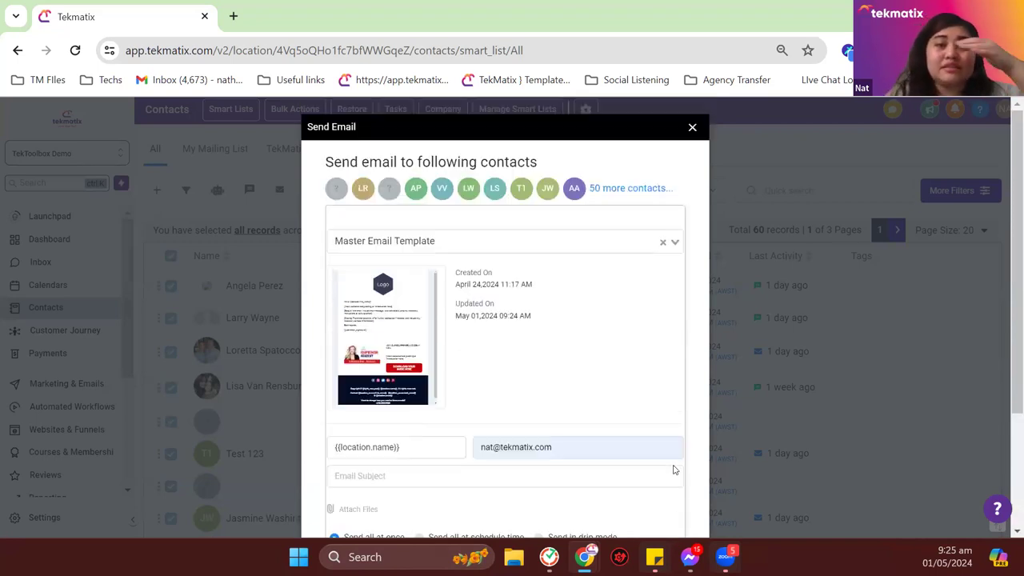
Step: Dismiss the email form, show My Mailing List and select all 19 contacts
left_click(692, 129)
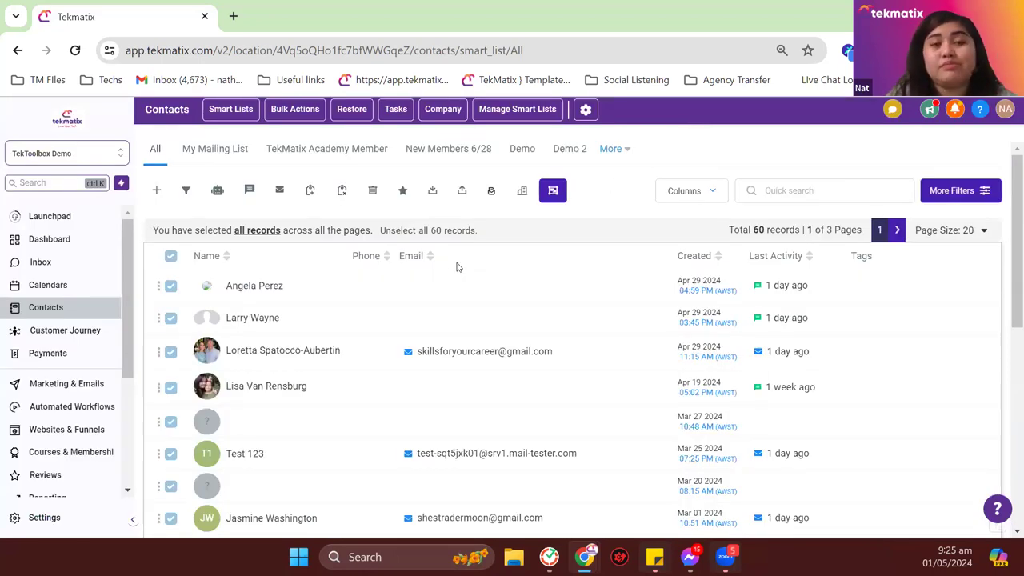
left_click(216, 159)
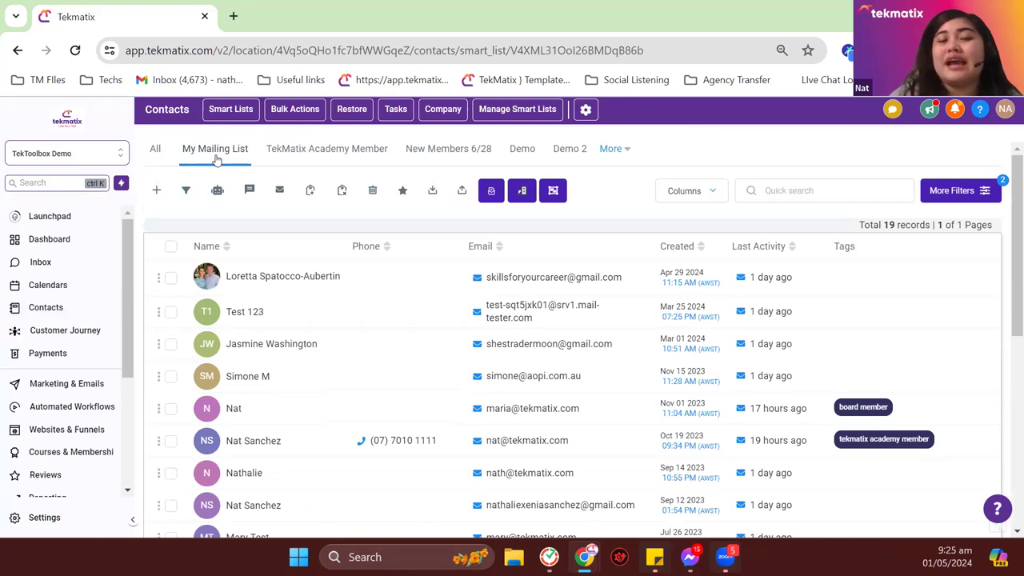
left_click(170, 247)
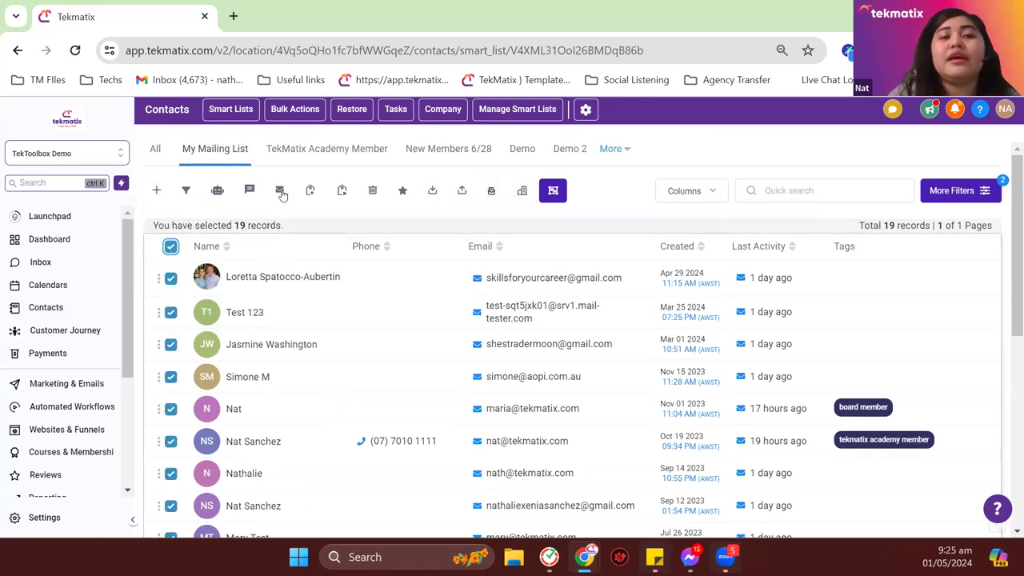
left_click(280, 191)
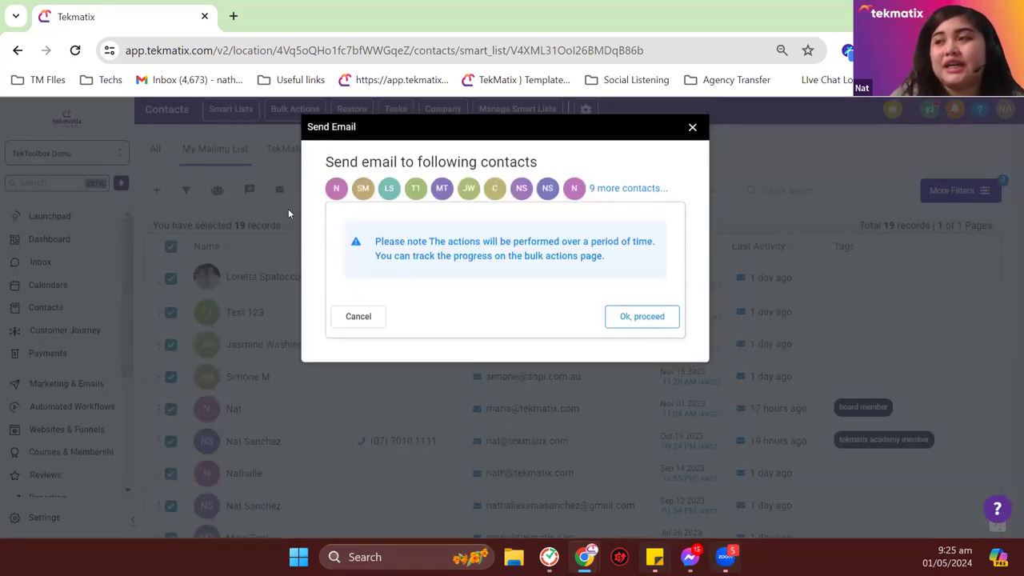
left_click(692, 130)
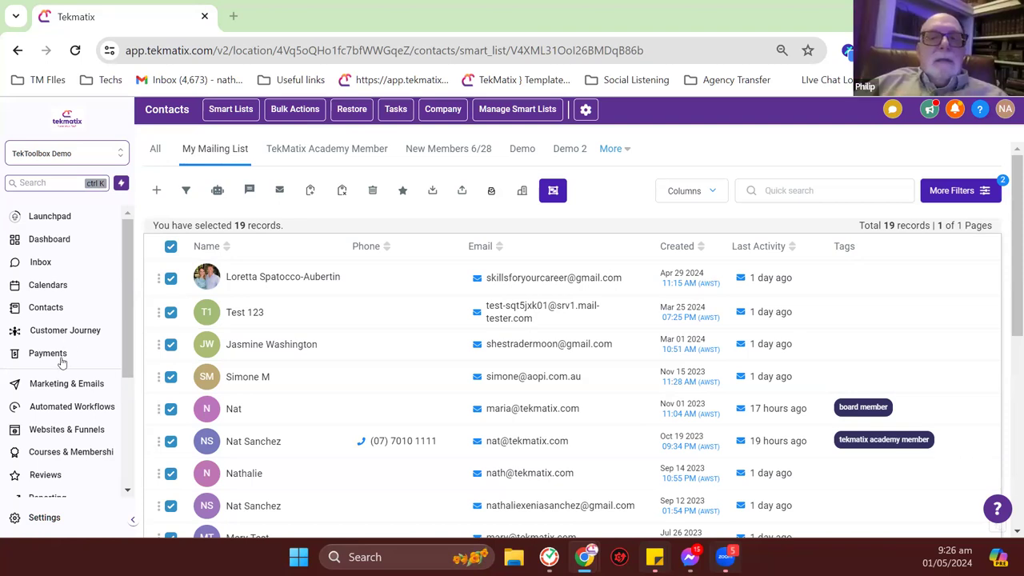
Step: Go to Settings > Email Services and dismiss the dedicated domain notification
left_click(66, 519)
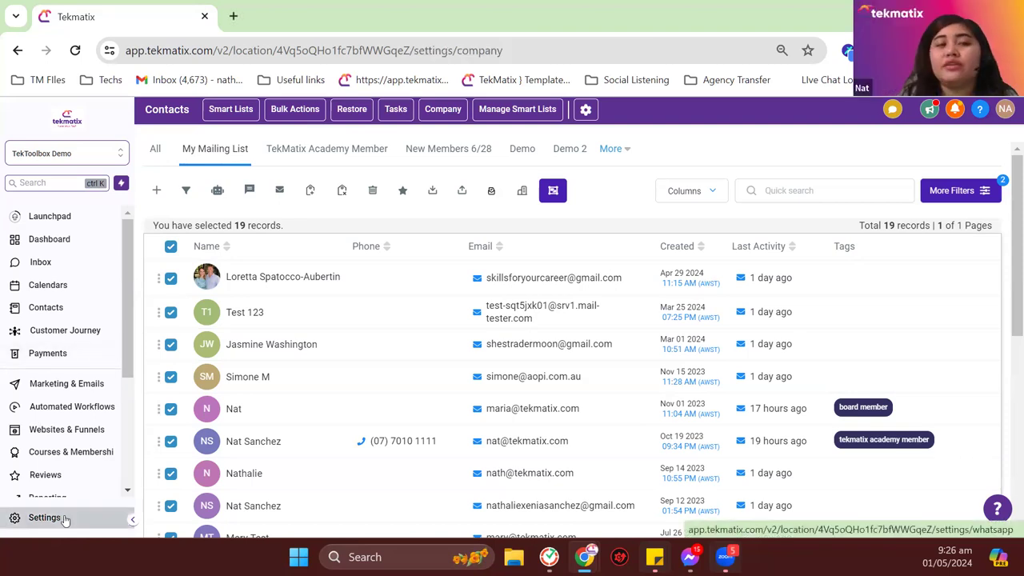
scroll(89, 405, "down", 1)
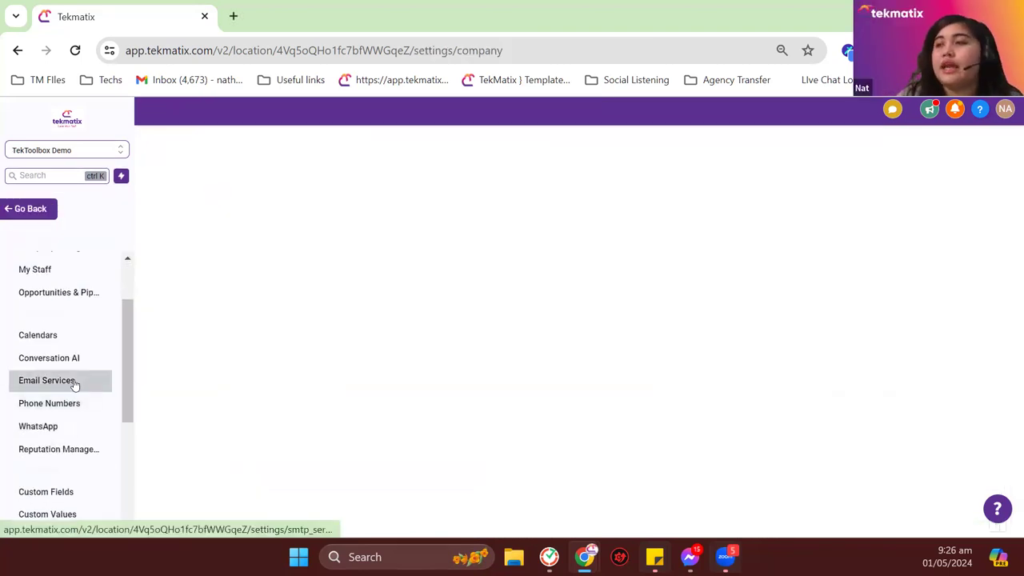
left_click(73, 382)
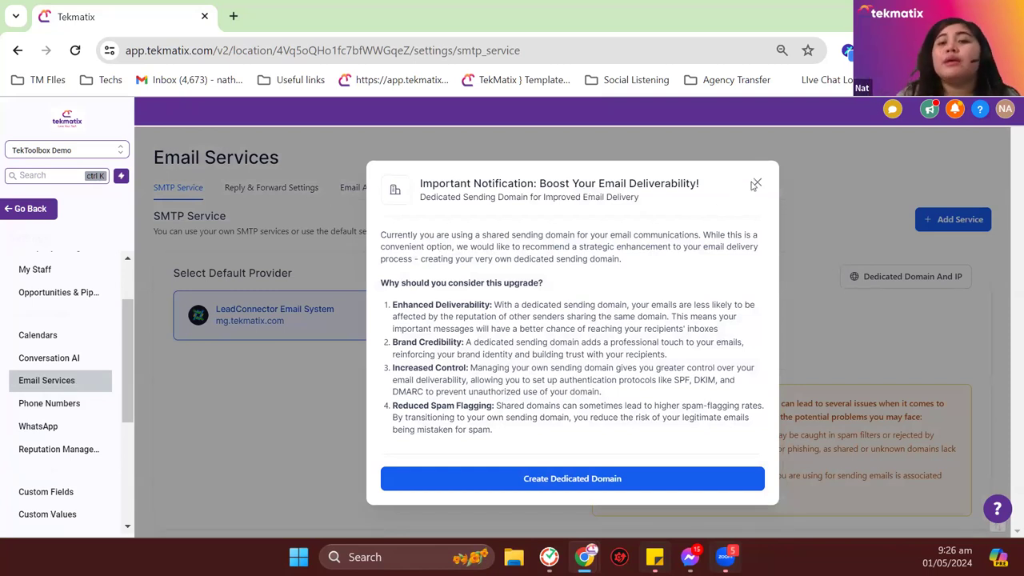
left_click(293, 332)
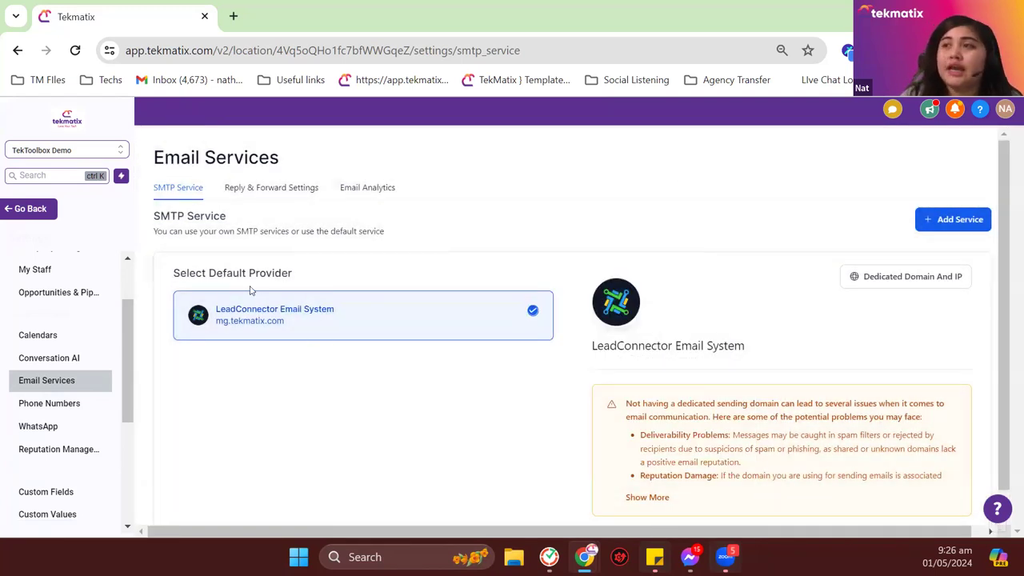
Step: Inspect the default provider's sending domain, mg.tekmatix.com, under SMTP Service
left_click_drag(311, 320, 235, 335)
left_click(259, 368)
left_click_drag(318, 330, 232, 335)
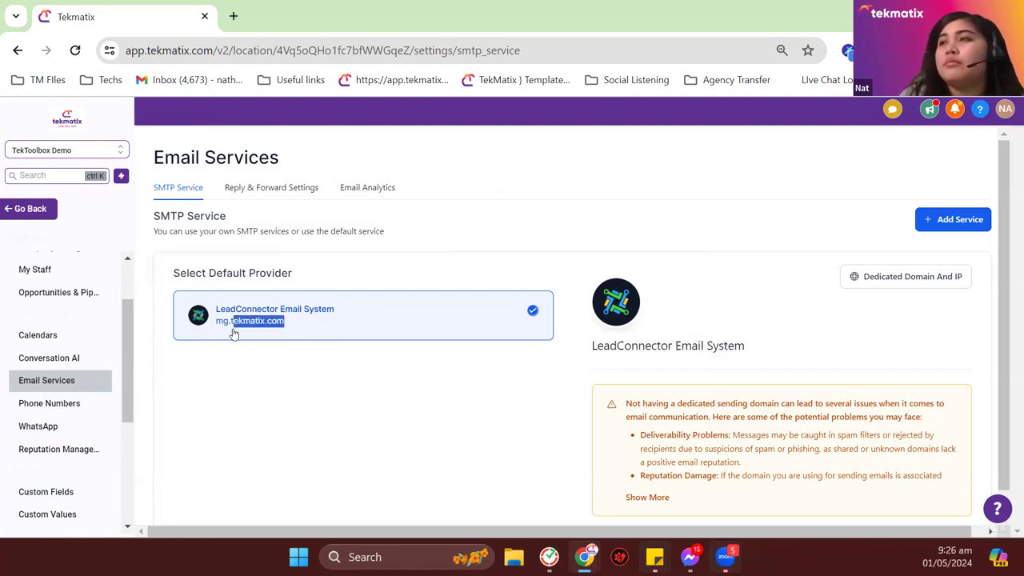
left_click(297, 425)
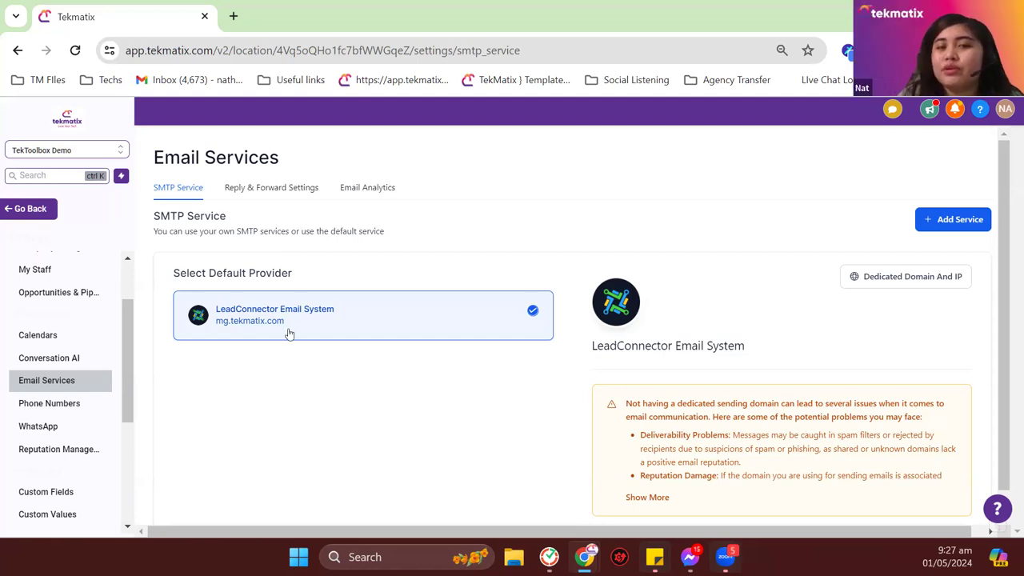
left_click_drag(282, 328, 336, 368)
left_click(349, 383)
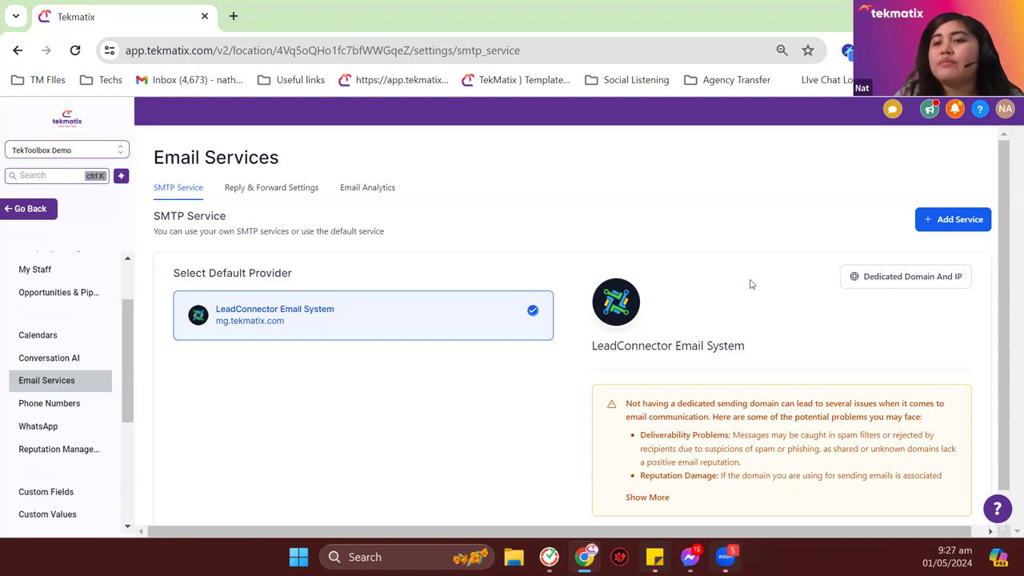
Step: Add mg.phillip.com under Dedicated Domain And IP and submit it with Add & Verify
left_click(877, 274)
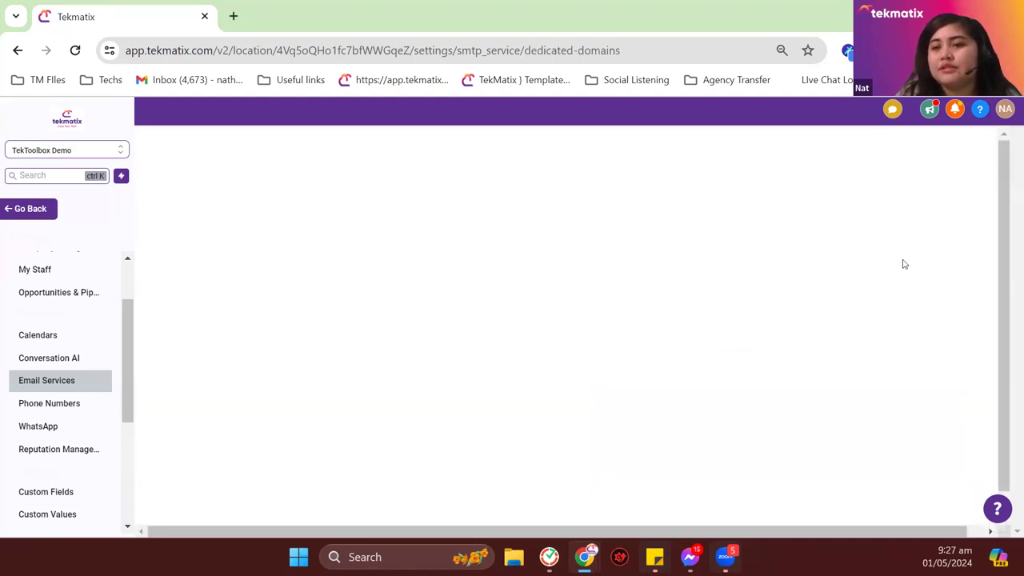
left_click(947, 219)
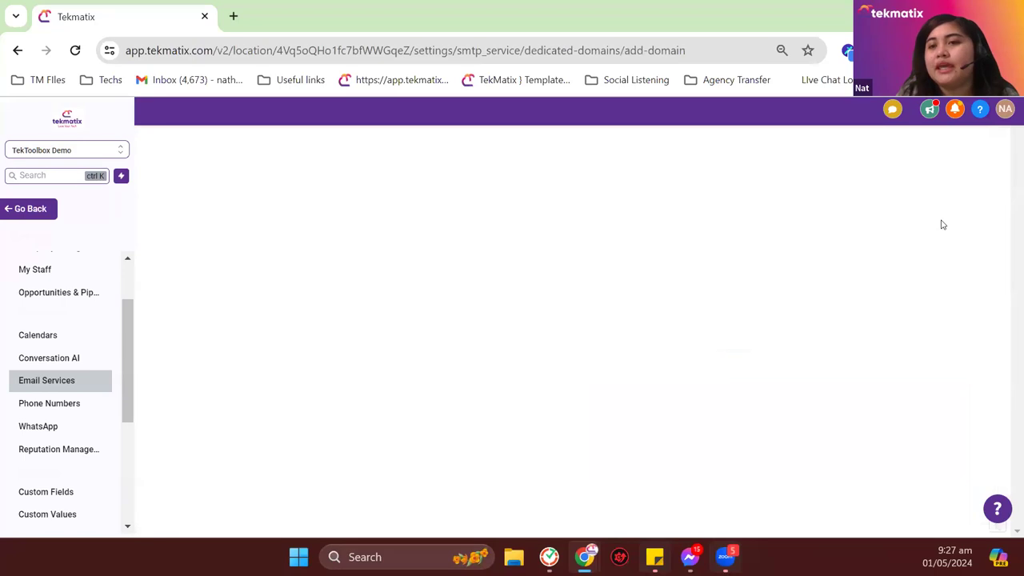
left_click(293, 265)
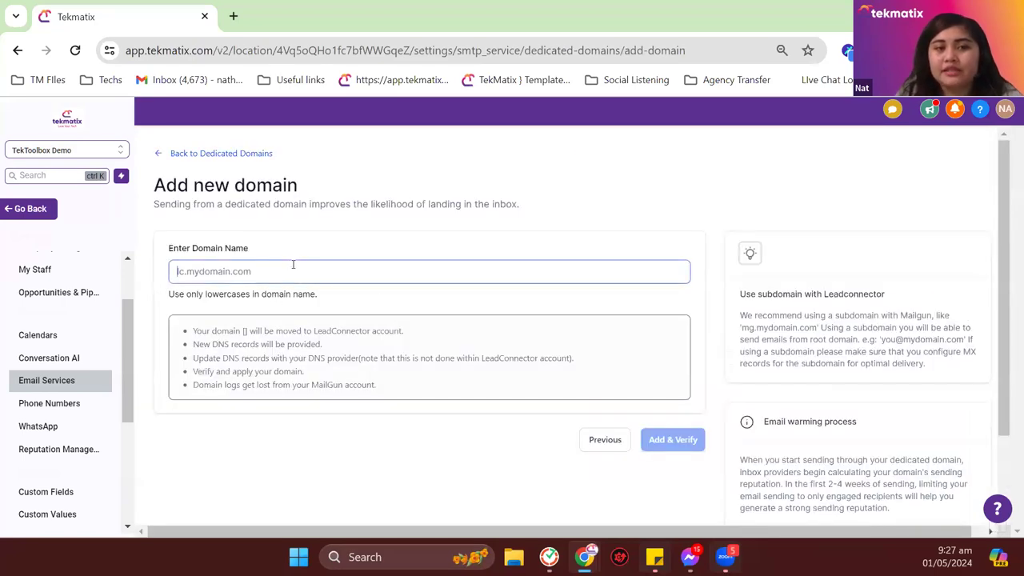
type("mg.")
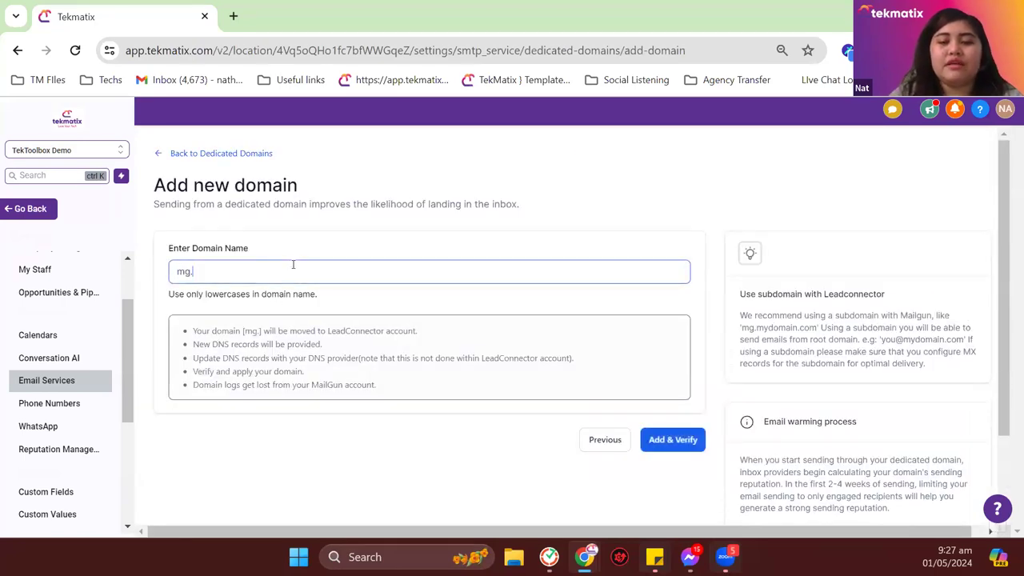
type("phillipo")
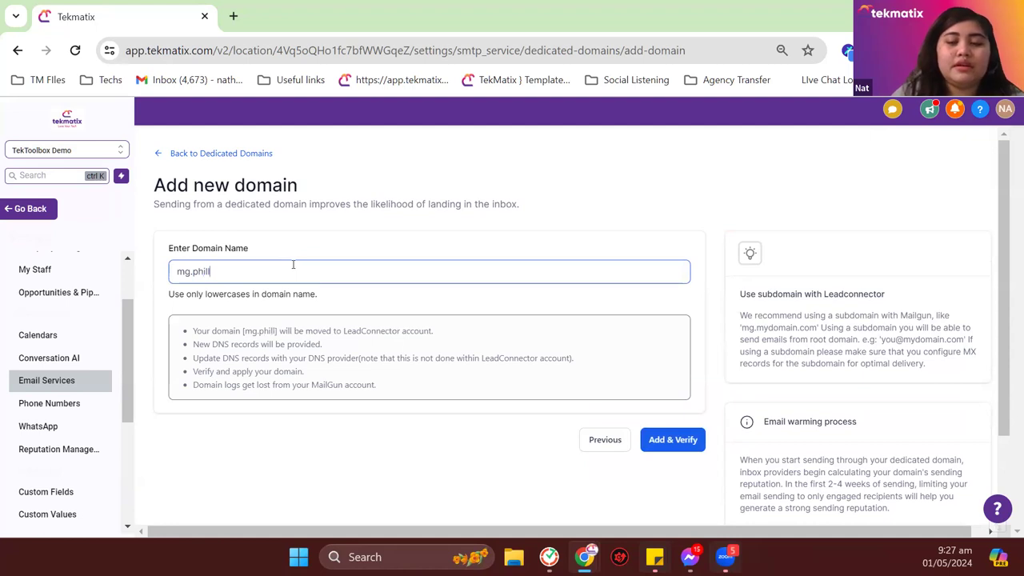
key("BackSpace")
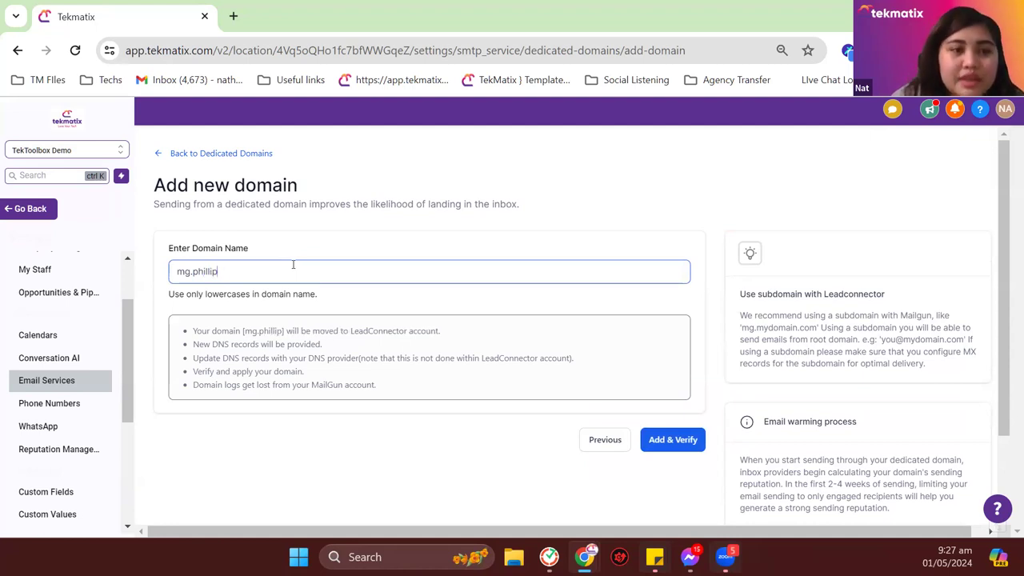
key("BackSpace")
type("p.com")
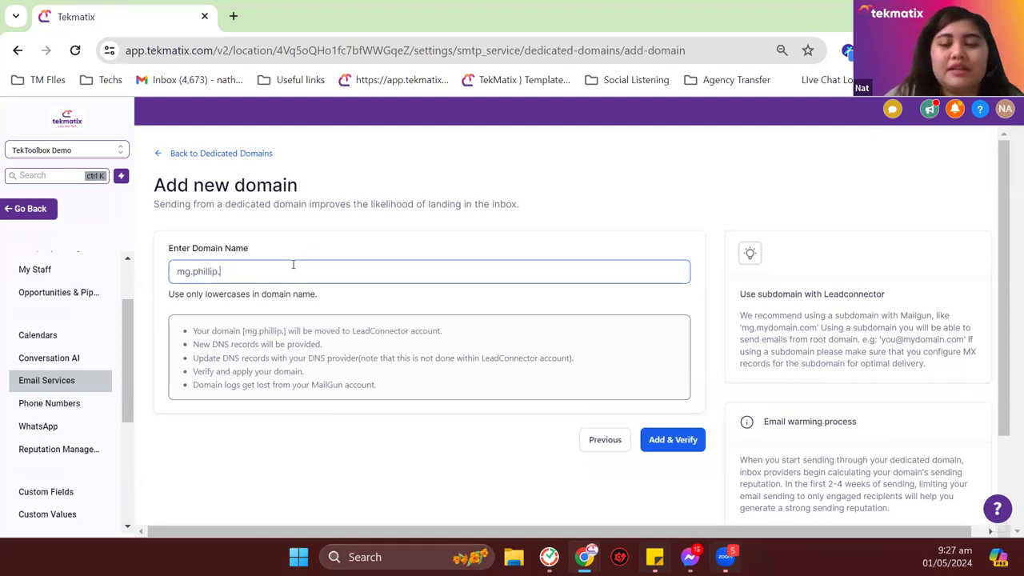
left_click(678, 445)
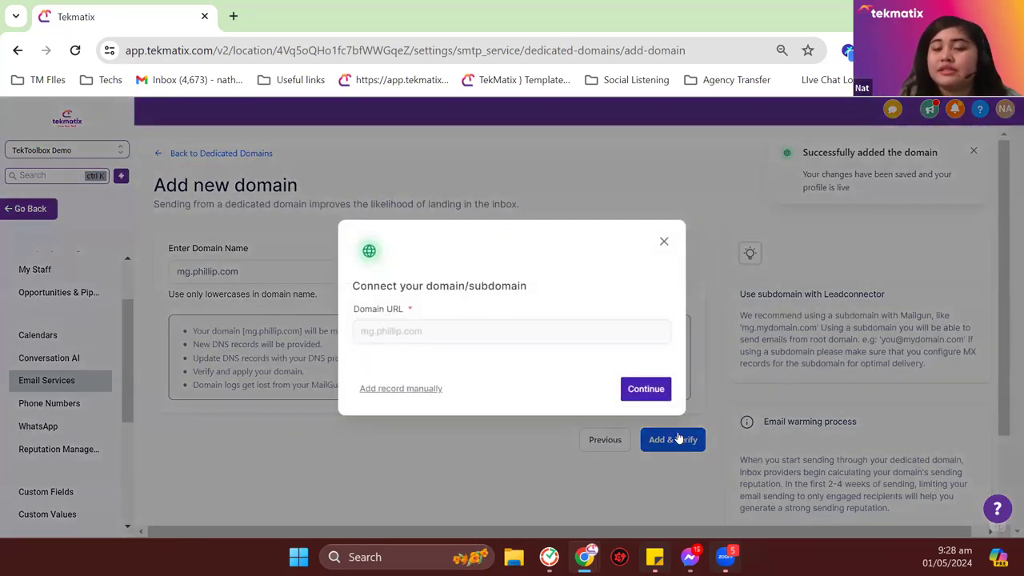
Step: Review the DNS records for mg.phillip.com, then close them and return to Contacts
left_click(634, 392)
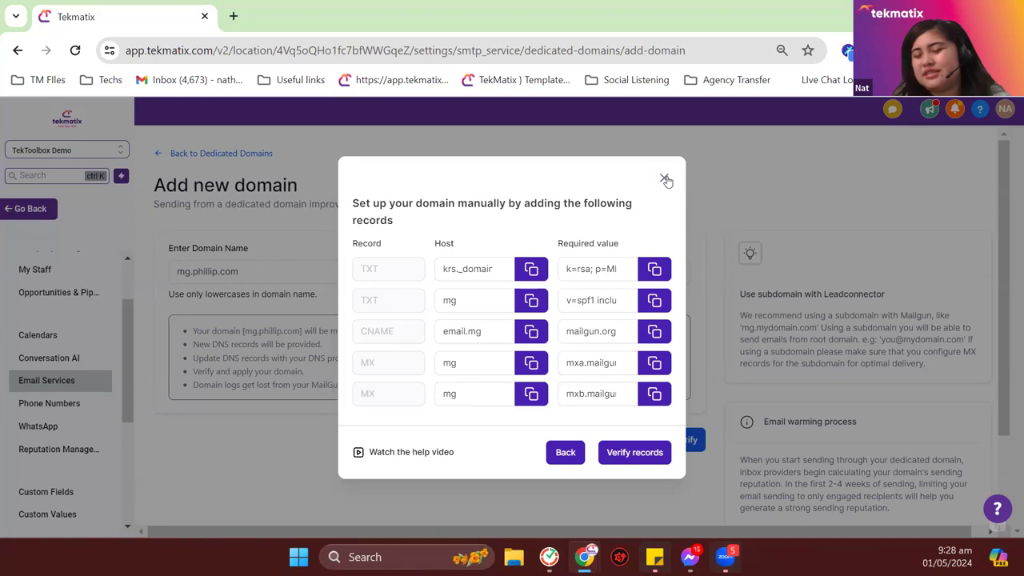
left_click(664, 178)
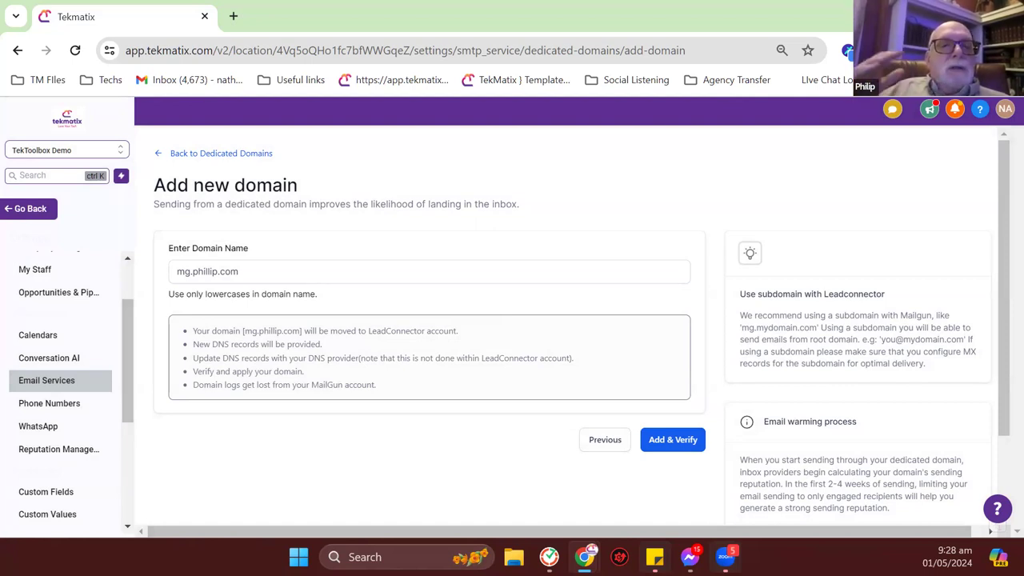
left_click(37, 209)
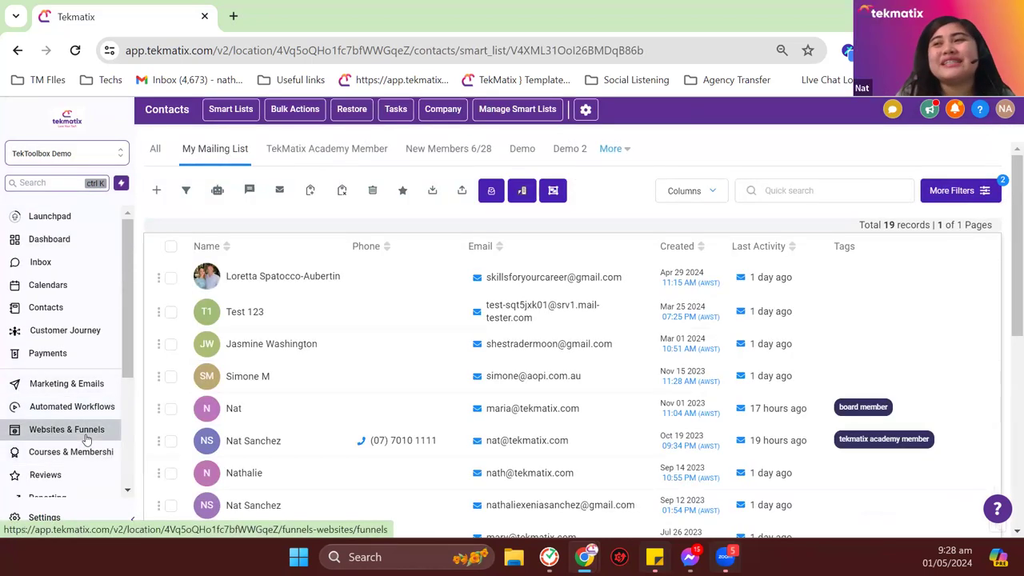
Step: Go to Websites & Funnels and choose Client Portal > Settings
left_click(86, 436)
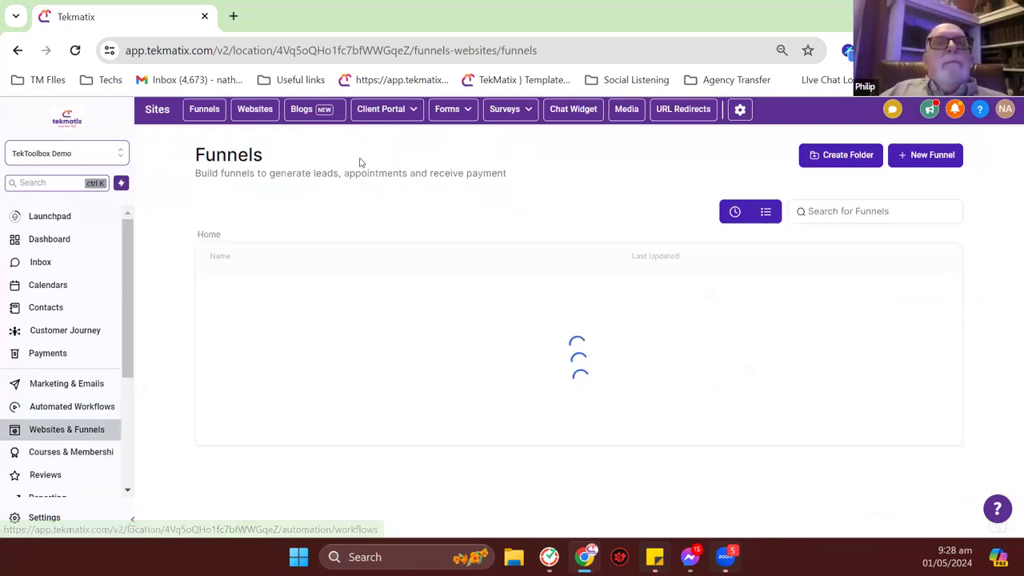
mouse_move(387, 117)
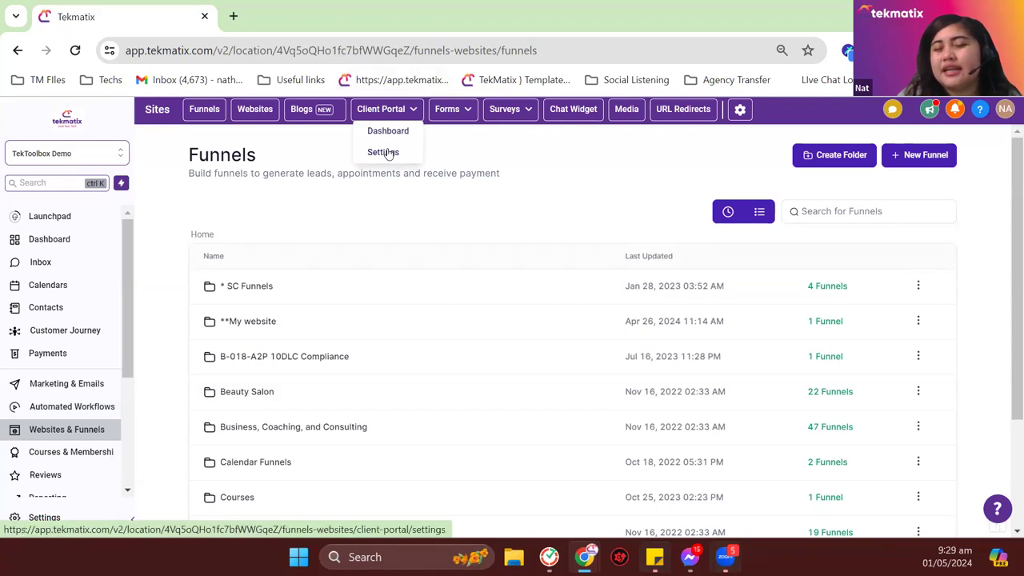
left_click(384, 152)
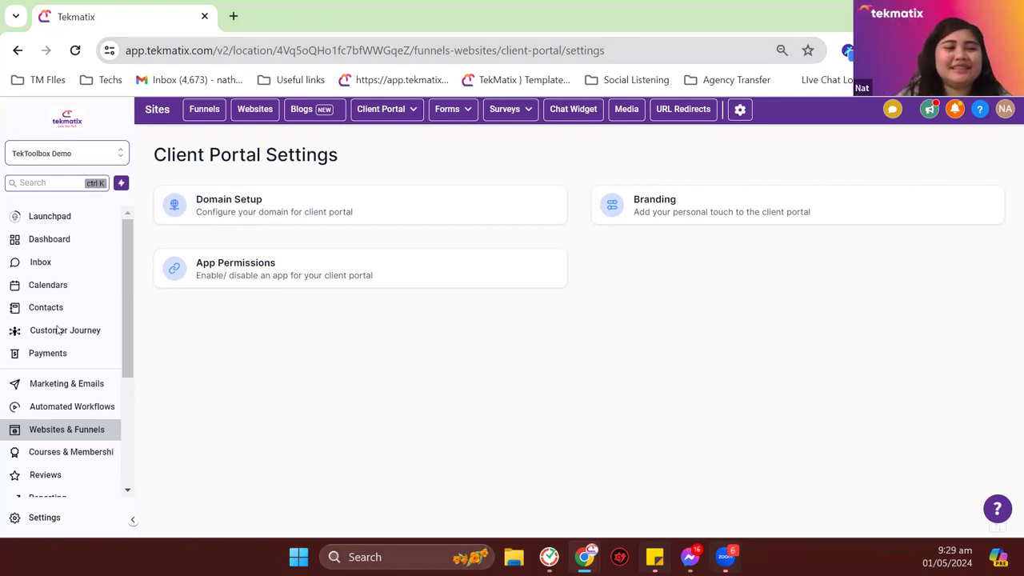
Step: Go to Marketing & Emails from the left sidebar
left_click(114, 391)
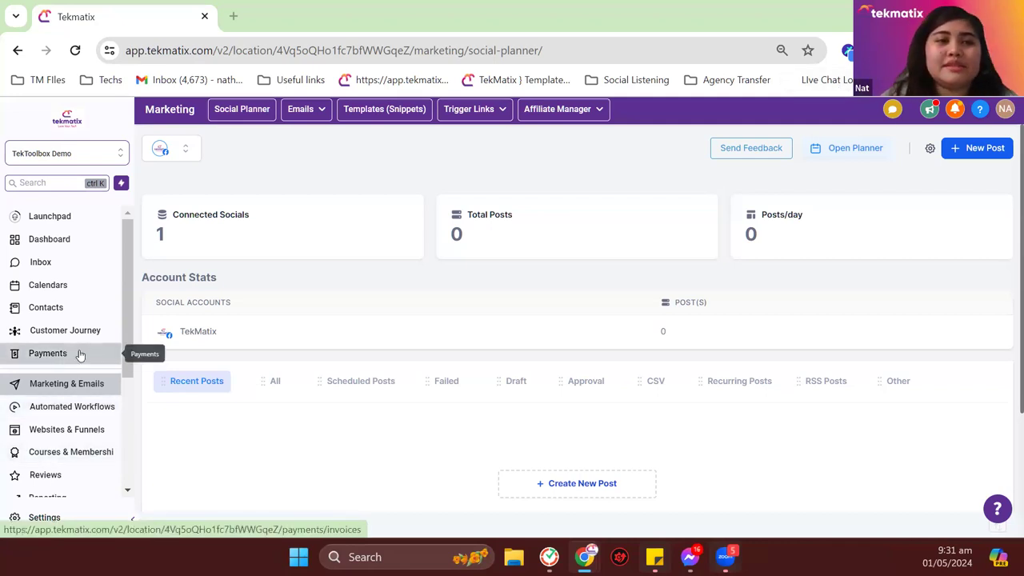
Step: Visit the Email Builder templates list and Contacts, then return to Marketing & Emails
mouse_move(311, 109)
left_click(299, 179)
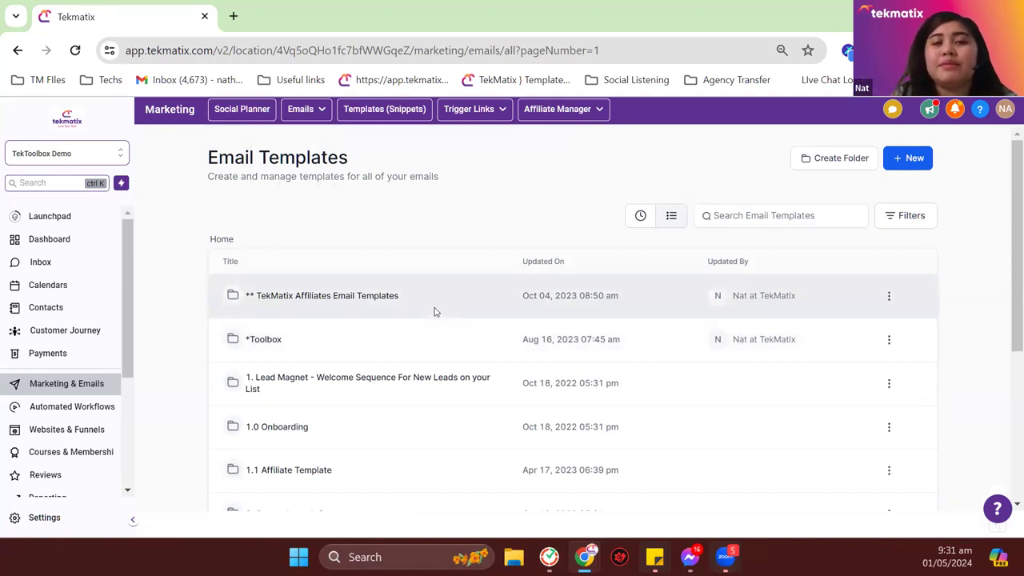
left_click(57, 310)
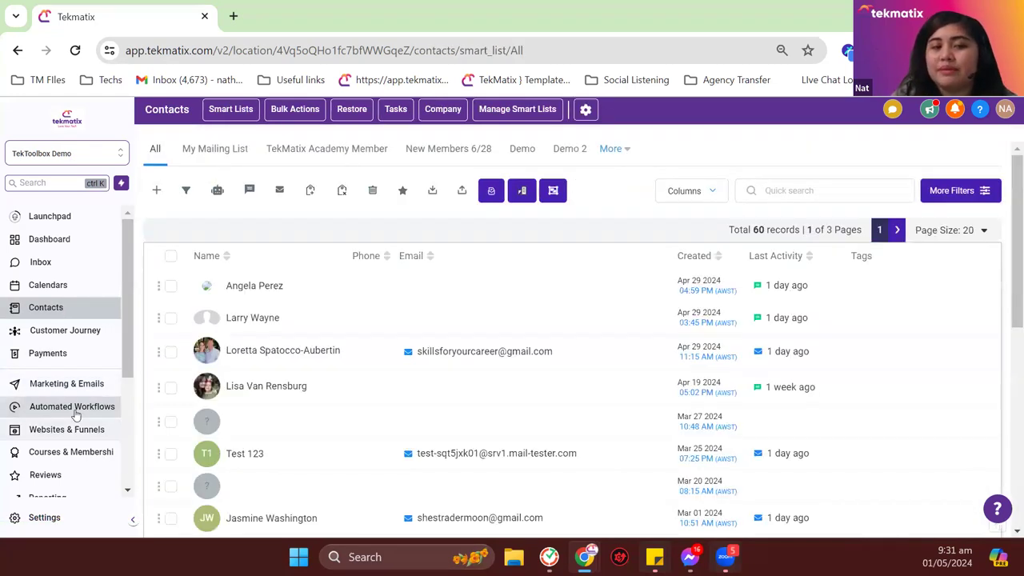
left_click(83, 384)
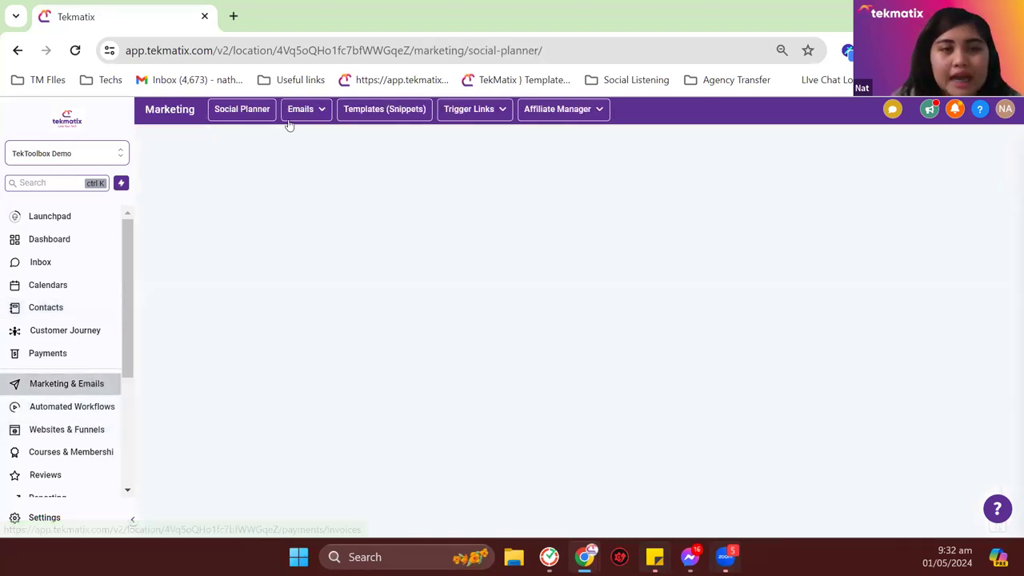
Step: Open the Black Friday Email template from page 3 of the Email Builder templates
mouse_move(300, 117)
left_click(299, 180)
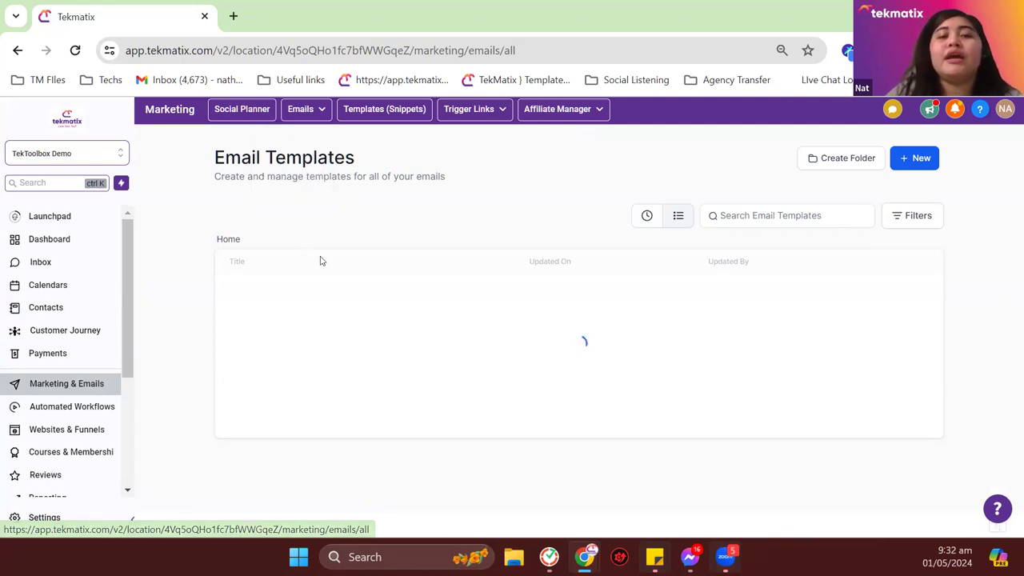
scroll(319, 258, "down", 2)
scroll(349, 342, "down", 2)
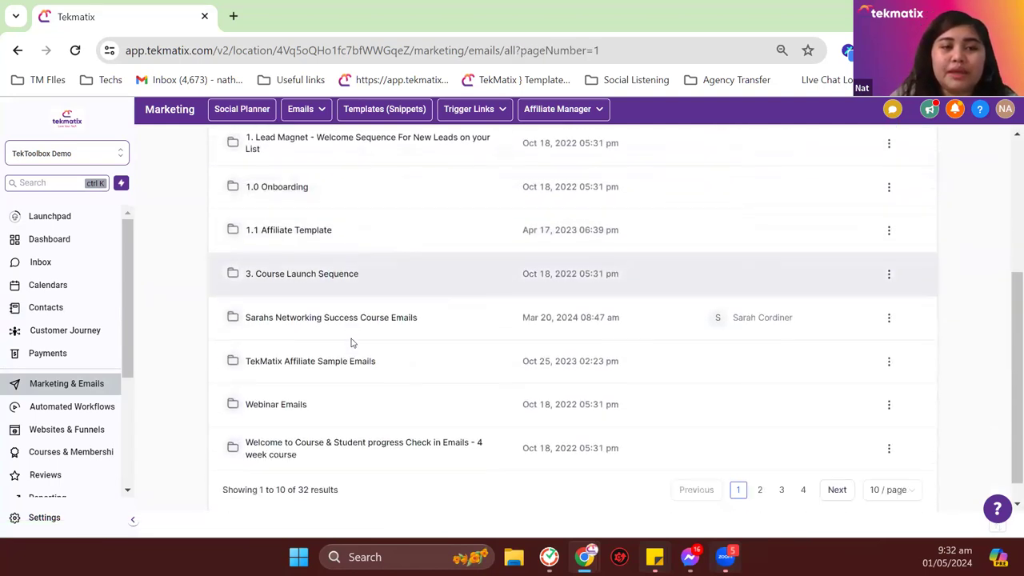
left_click(782, 466)
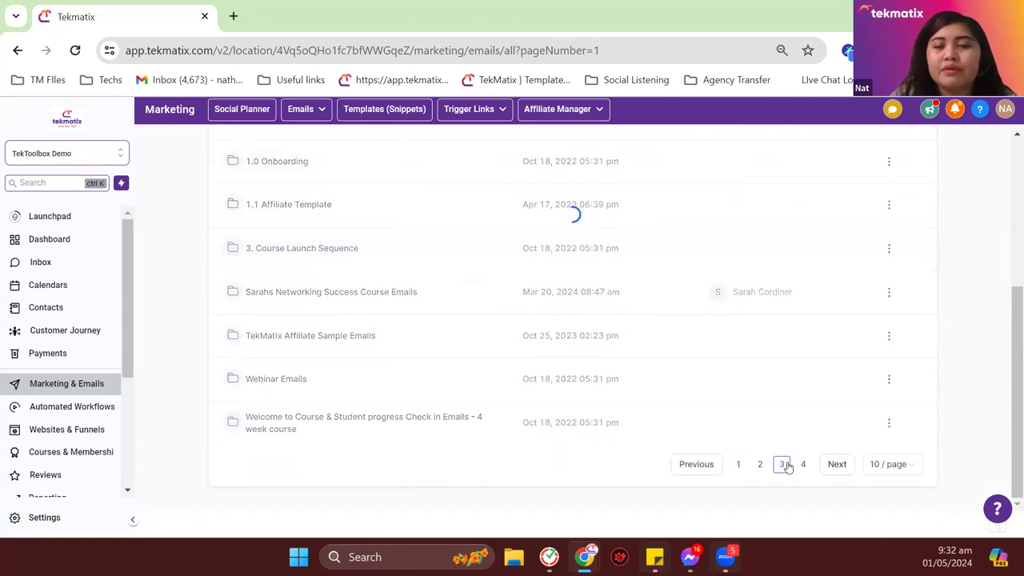
scroll(788, 468, "up", 2)
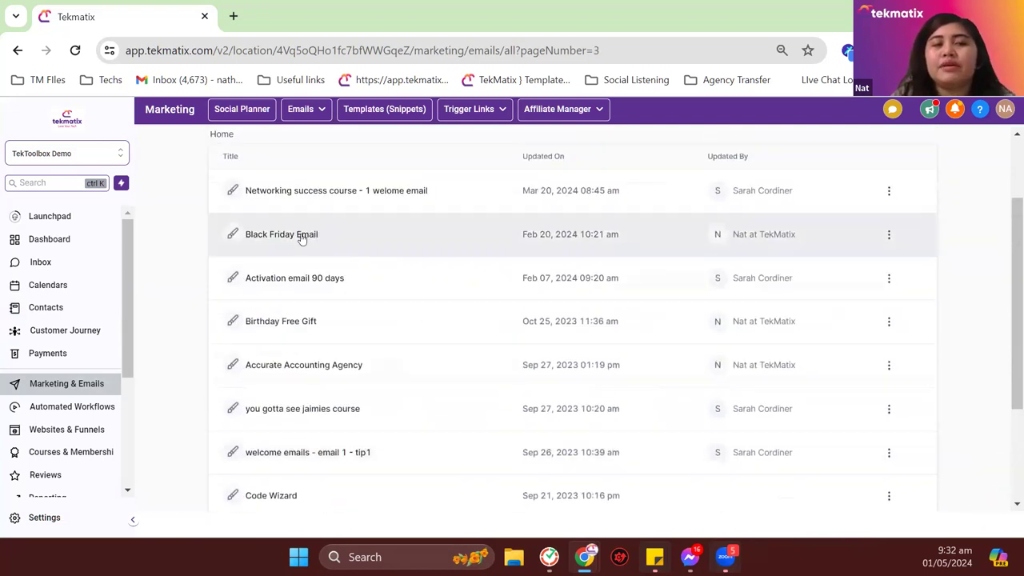
left_click(301, 238)
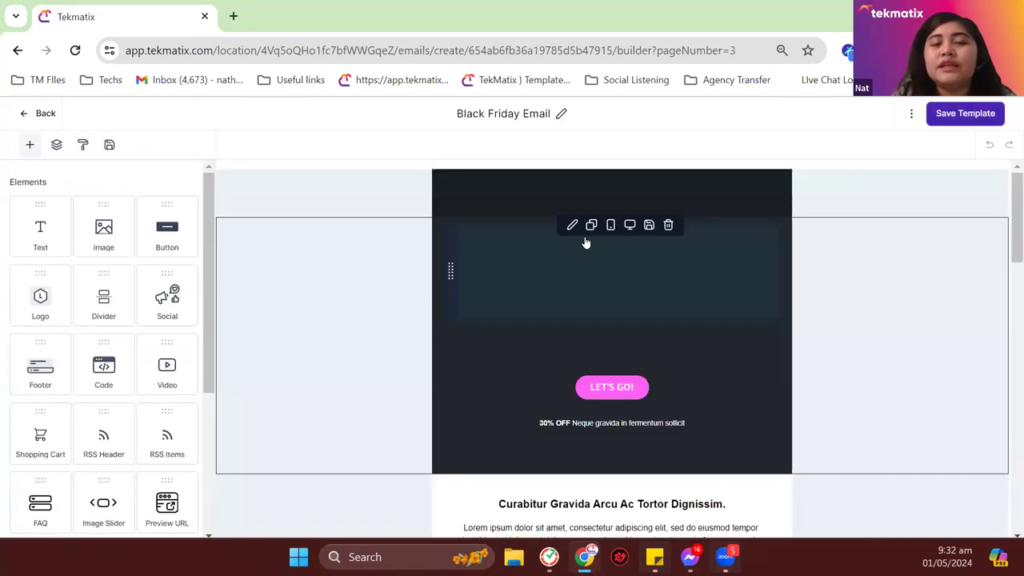
Step: Scroll through the Black Friday Email design and save the template
scroll(575, 296, "down", 3)
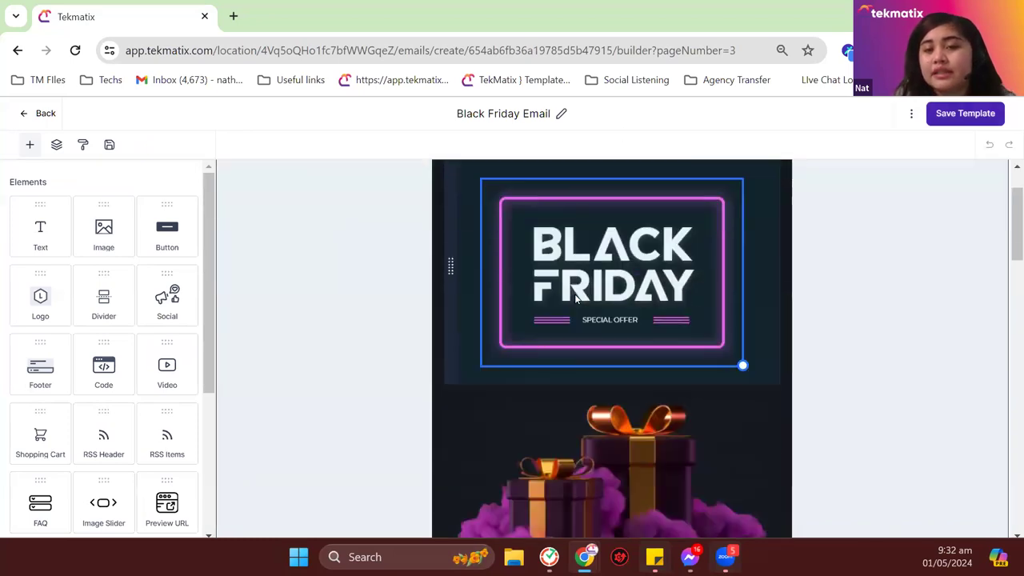
scroll(574, 298, "down", 15)
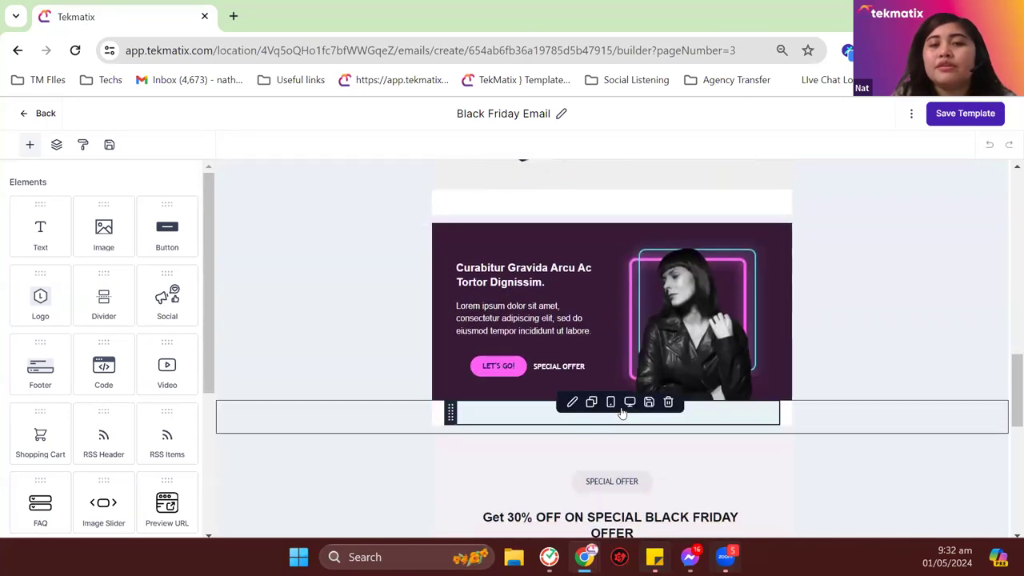
scroll(631, 400, "down", 2)
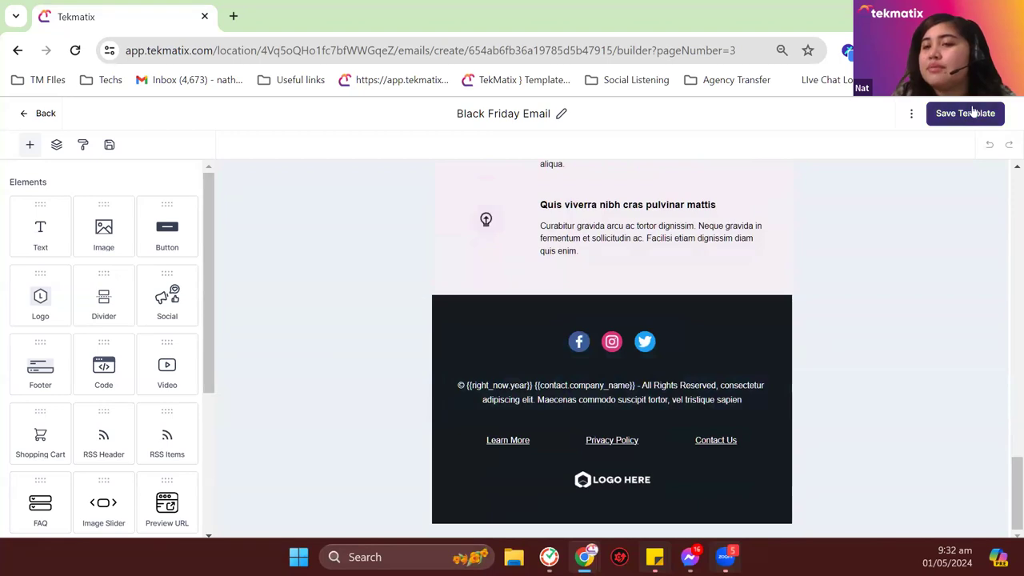
left_click(949, 118)
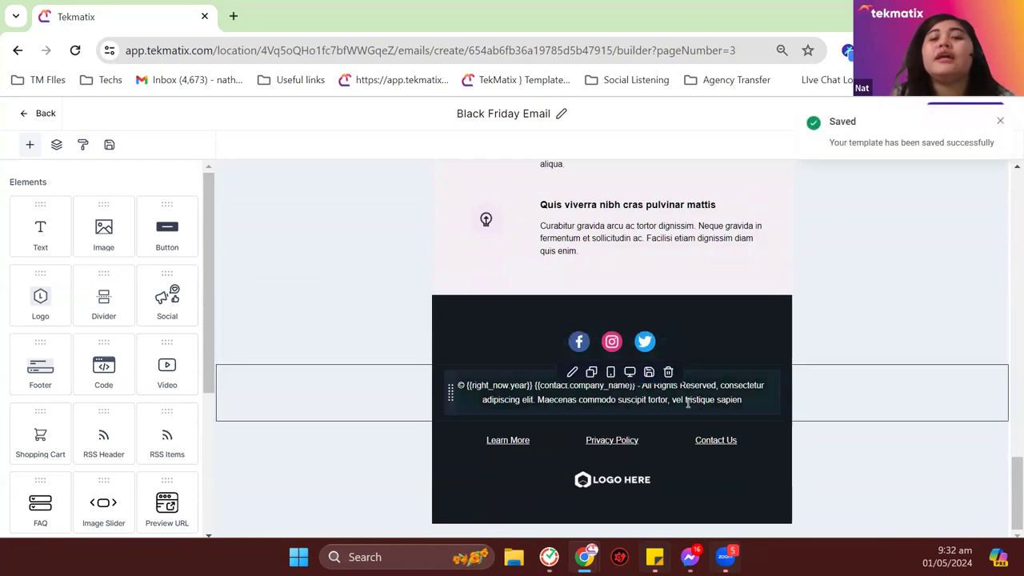
scroll(688, 405, "up", 10)
scroll(687, 400, "up", 8)
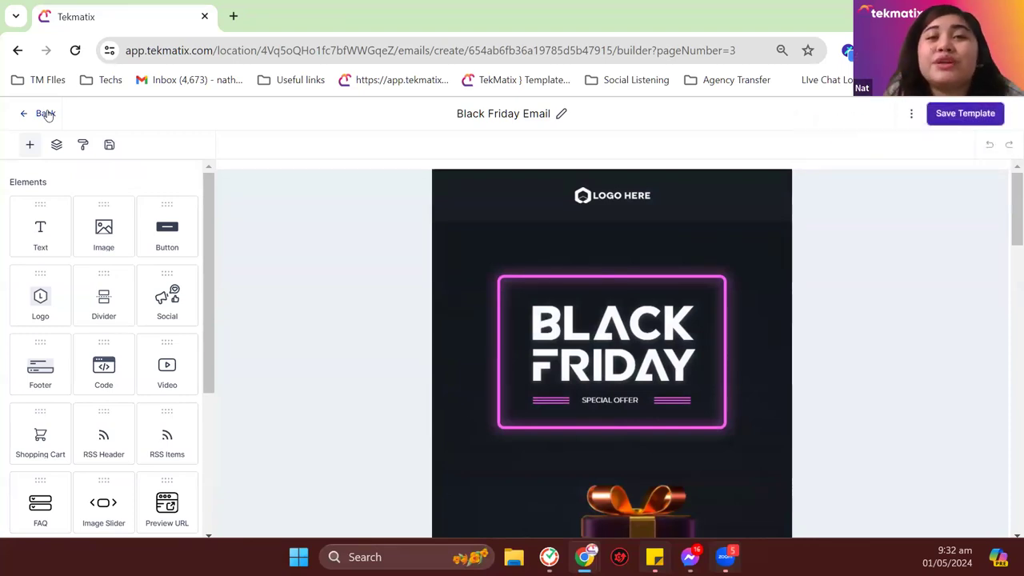
Step: Leave the template editor, go to Emails > Campaigns and start a + New campaign
left_click(45, 114)
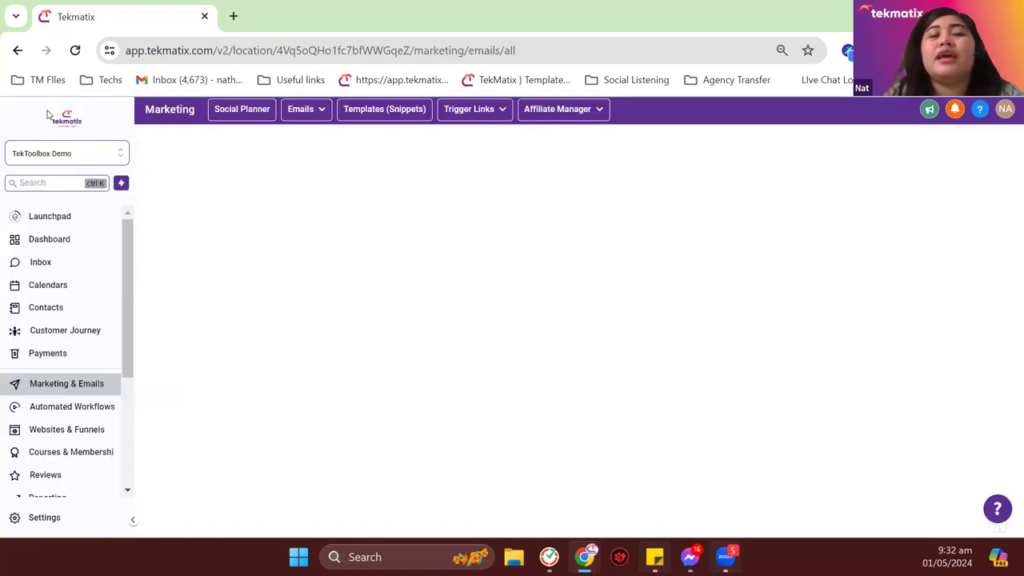
mouse_move(311, 114)
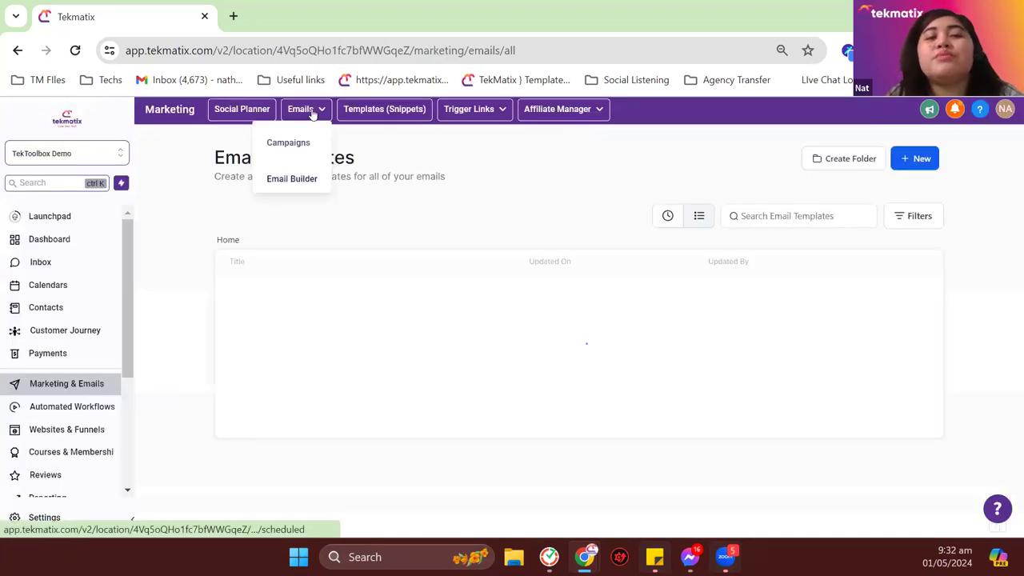
left_click(303, 145)
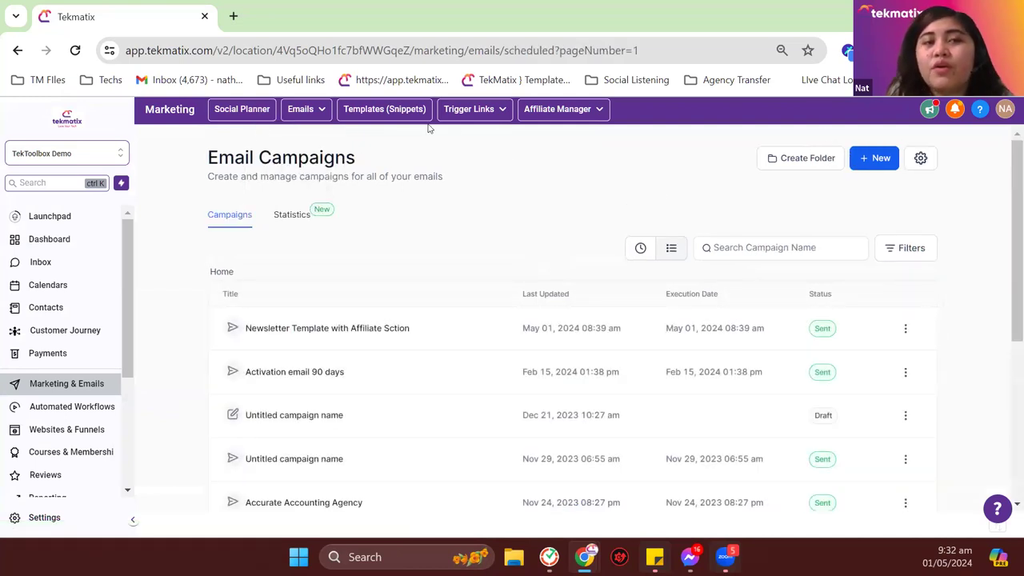
left_click(882, 160)
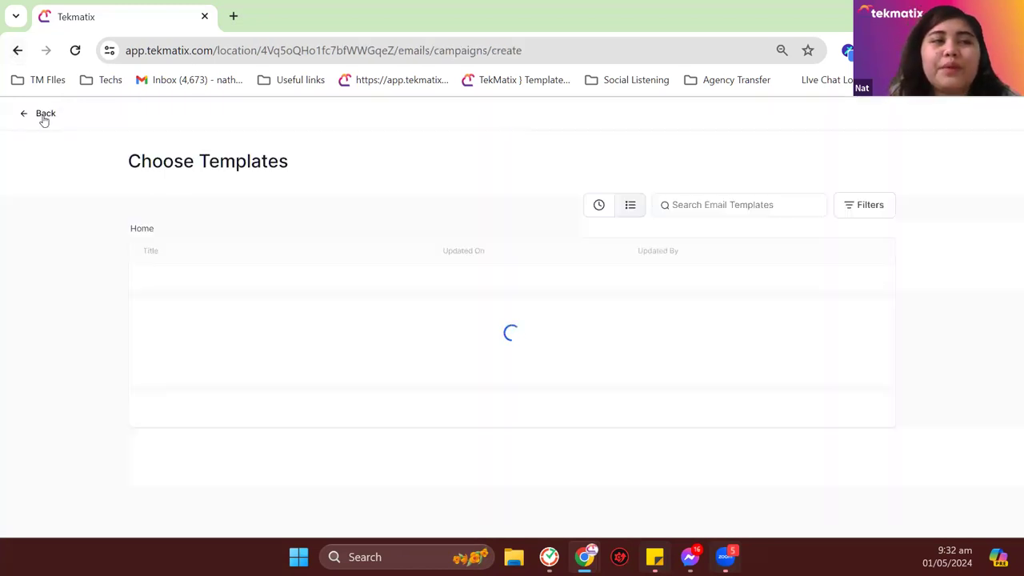
left_click(44, 115)
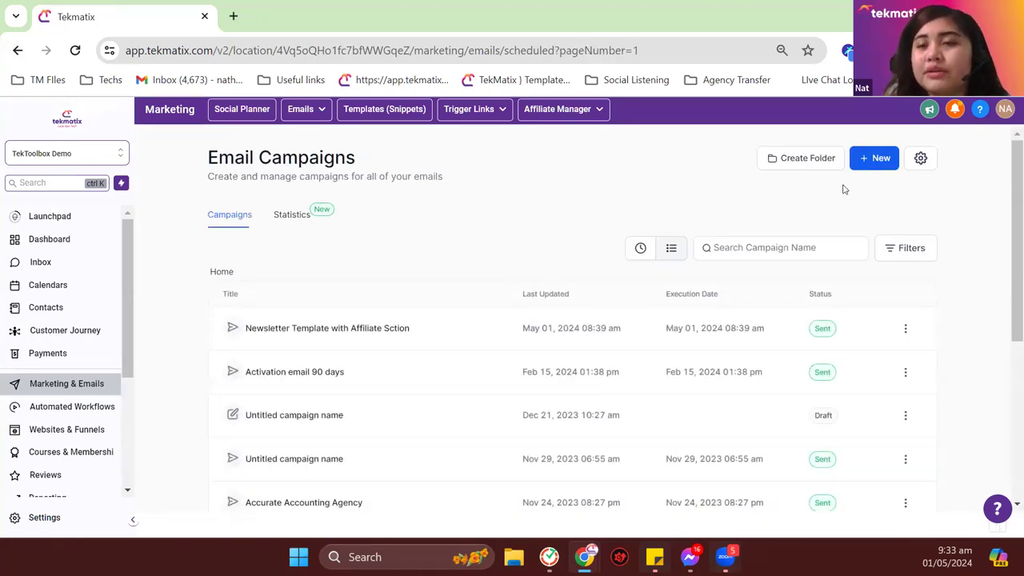
left_click(870, 158)
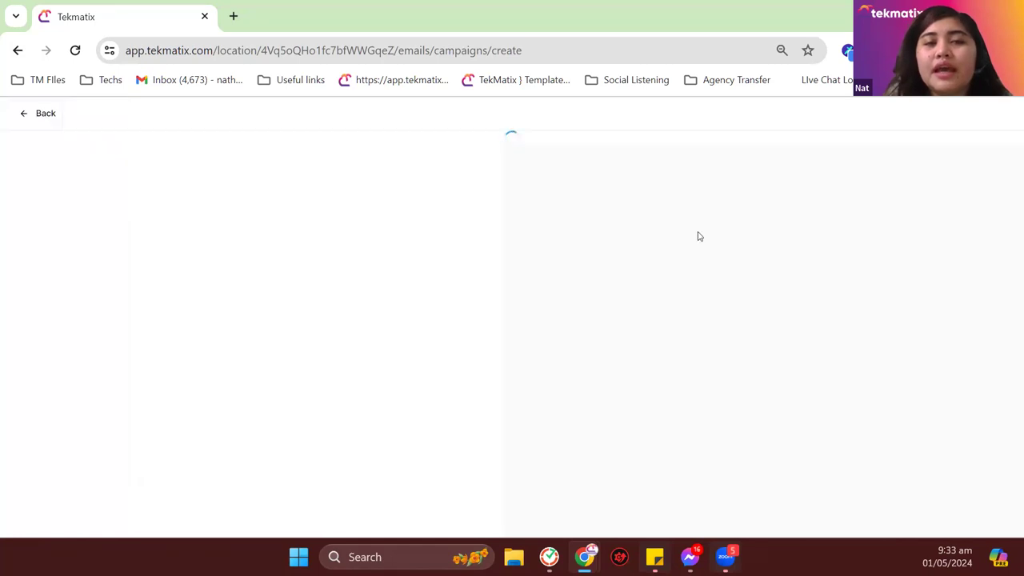
Step: Search templates for 'black', pick Black Friday Email, and scroll through the loaded campaign
left_click(725, 206)
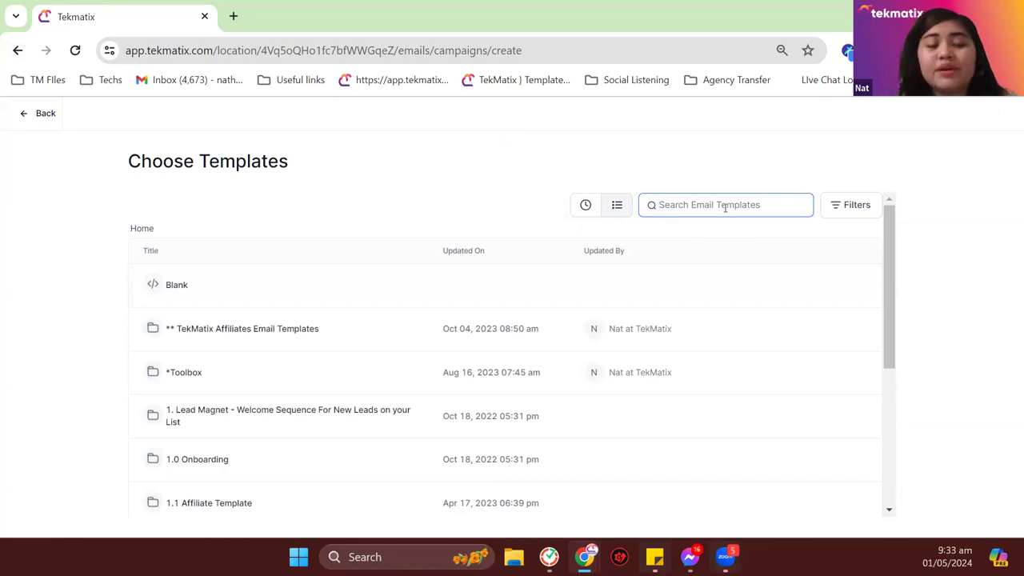
type("black")
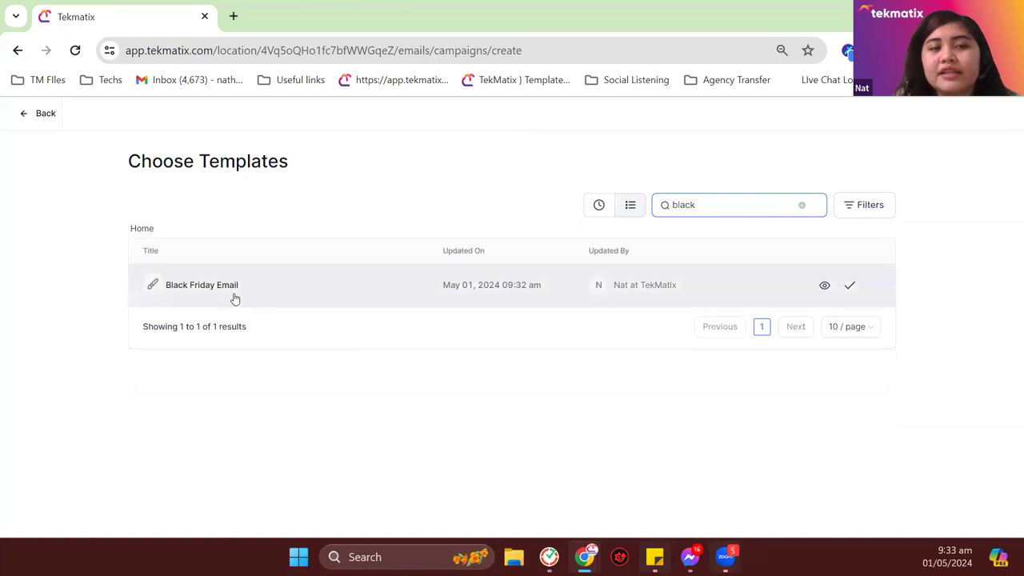
left_click(234, 298)
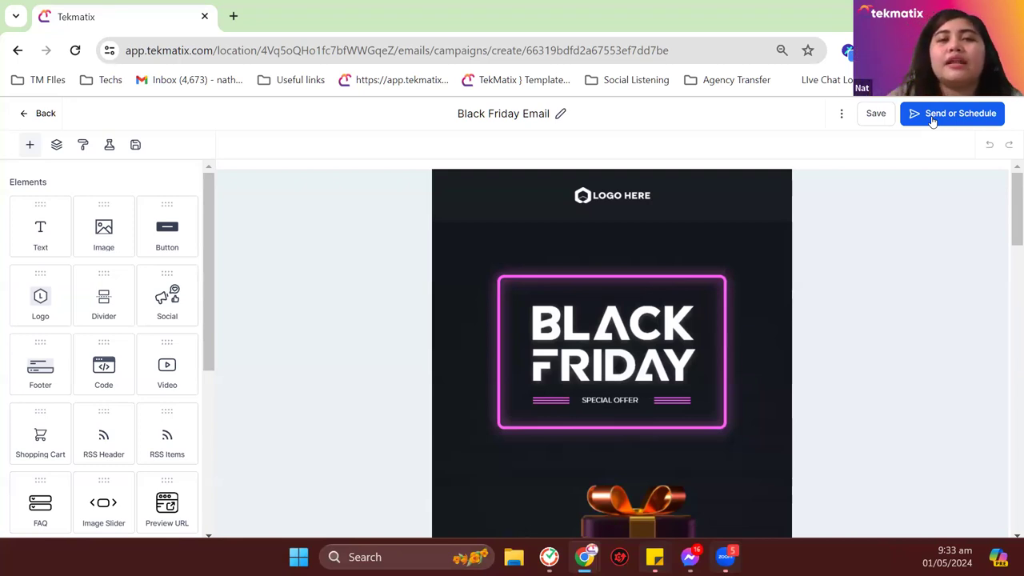
scroll(583, 235, "down", 15)
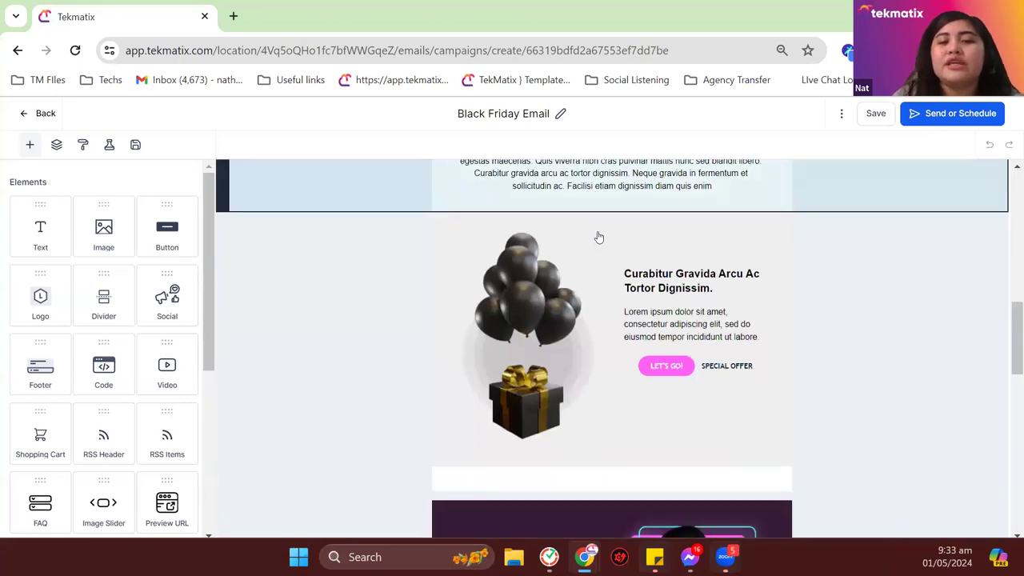
scroll(599, 235, "down", 1)
scroll(96, 328, "down", 4)
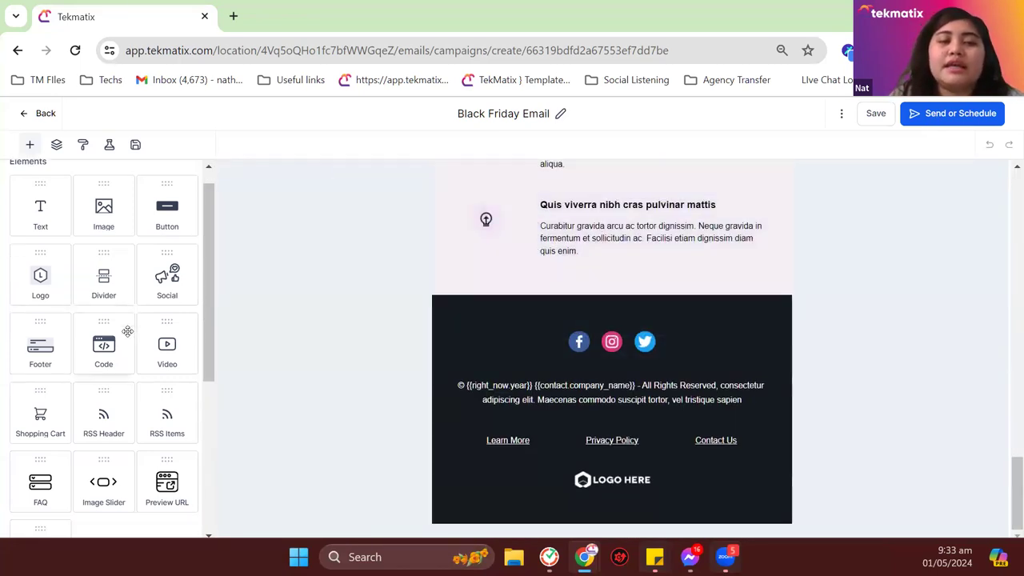
scroll(132, 335, "up", 1)
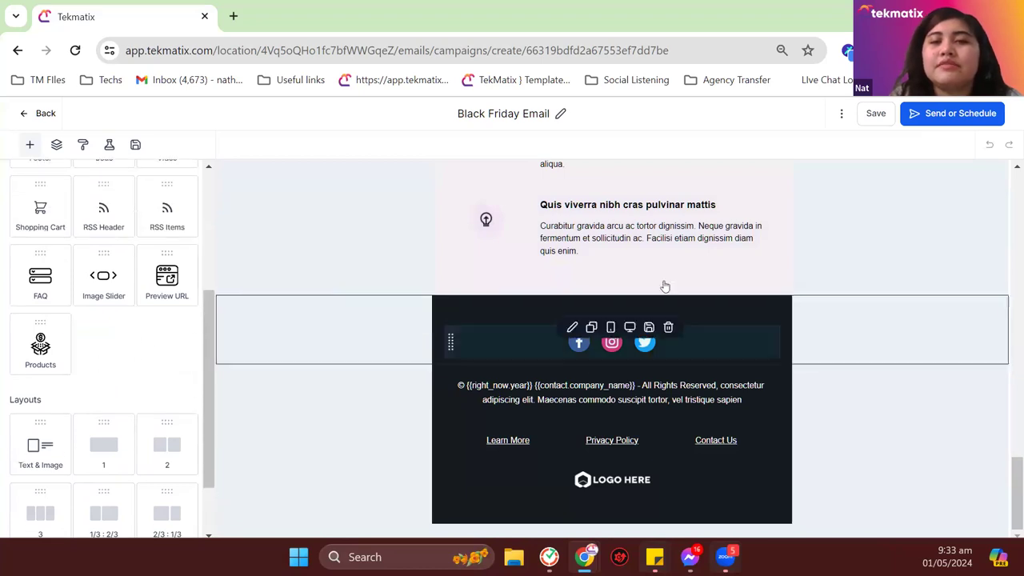
Step: Preview the Black Friday Email's Schedule, Batch Schedule and RSS Schedule options, then choose Send Now
left_click(929, 119)
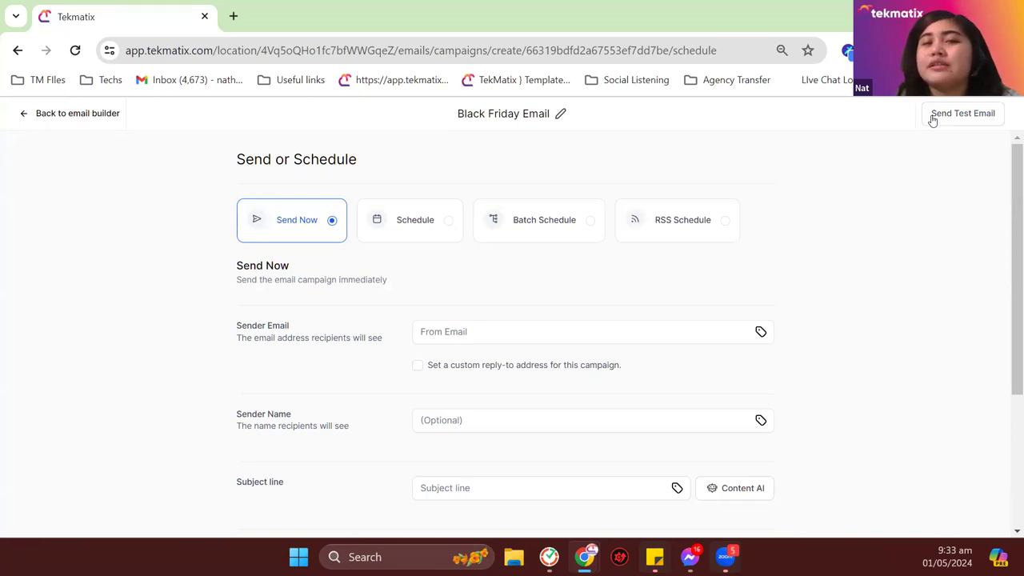
left_click(413, 223)
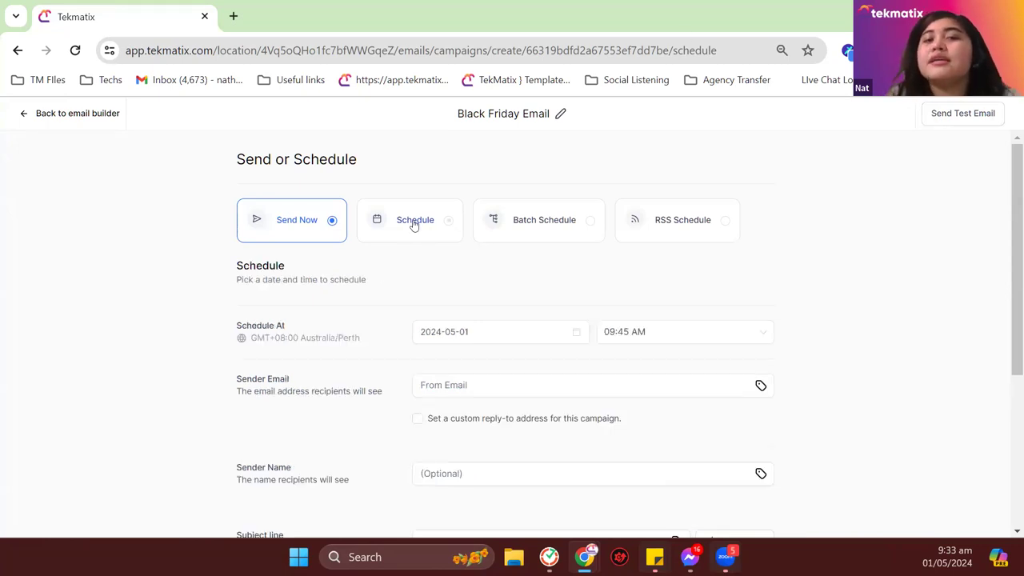
left_click(548, 226)
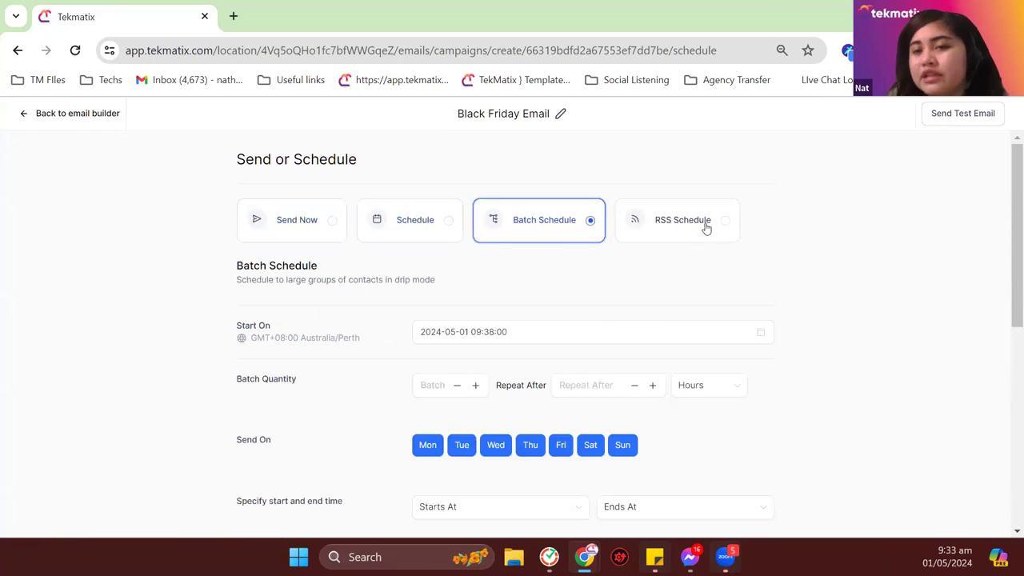
left_click(707, 228)
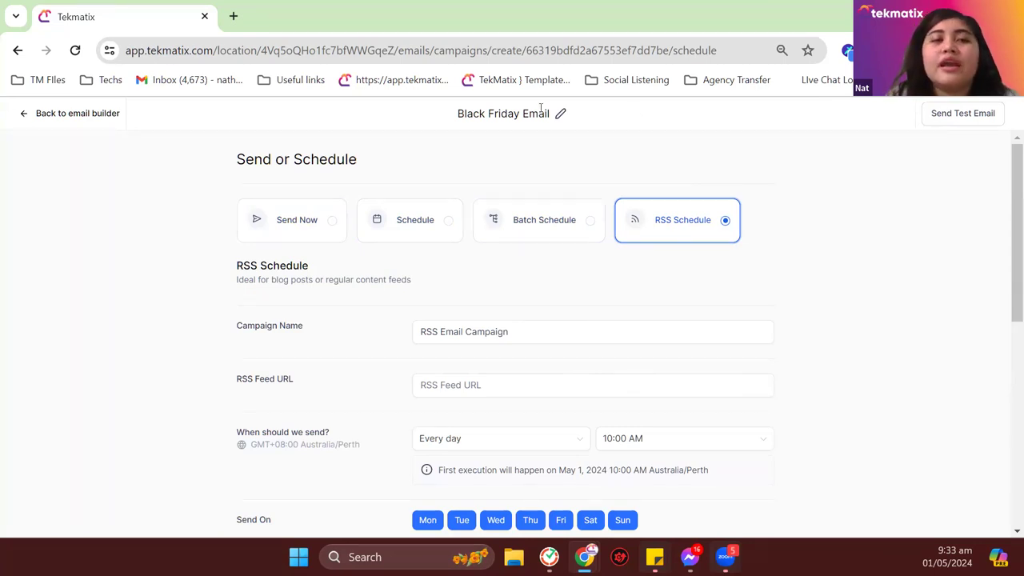
left_click(272, 228)
scroll(338, 243, "down", 1)
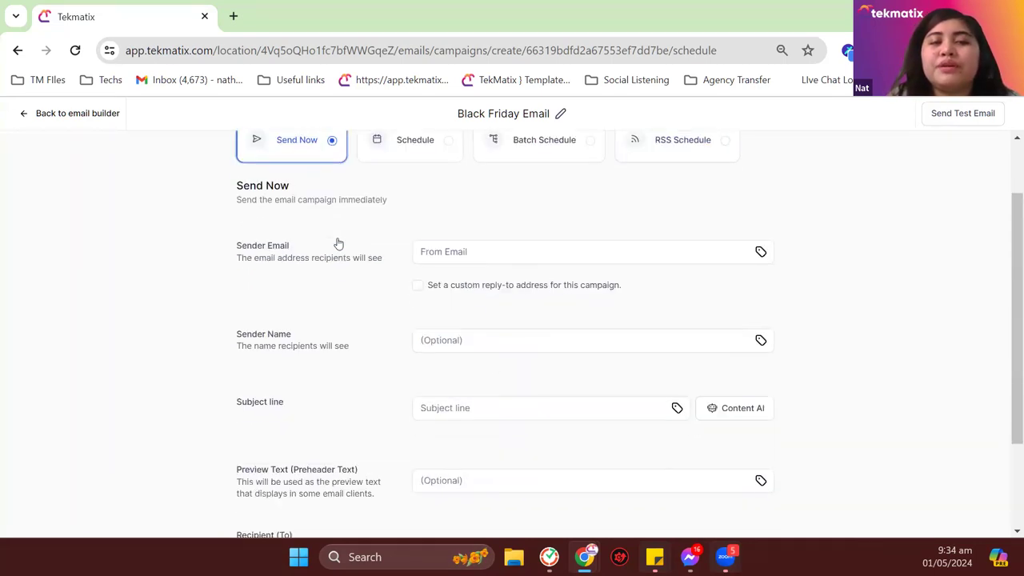
Step: Move through the sender email, sender name, subject line and preview text fields, leaving the subject flagged empty
left_click(455, 251)
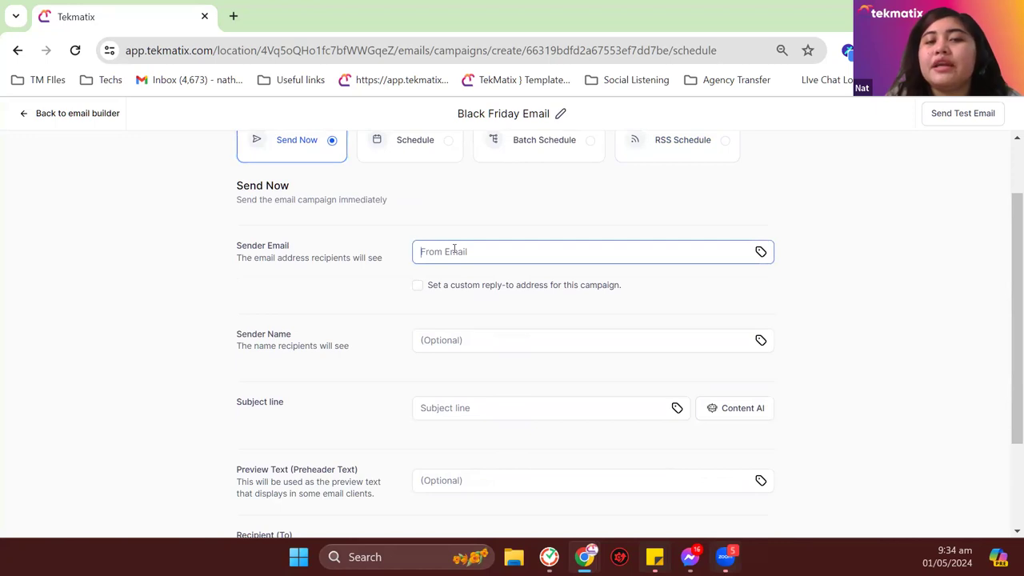
left_click(477, 339)
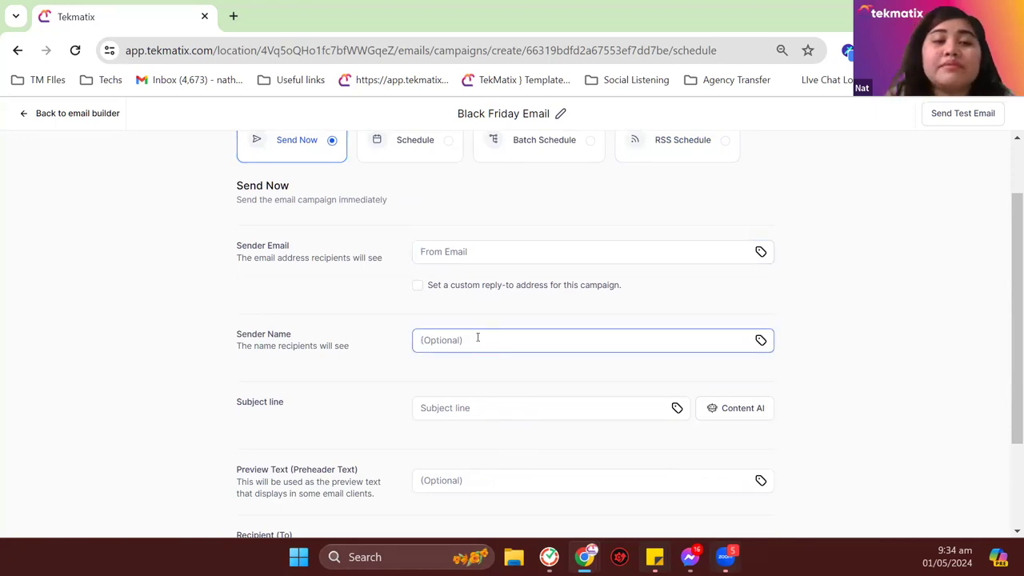
scroll(464, 320, "down", 2)
left_click(461, 277)
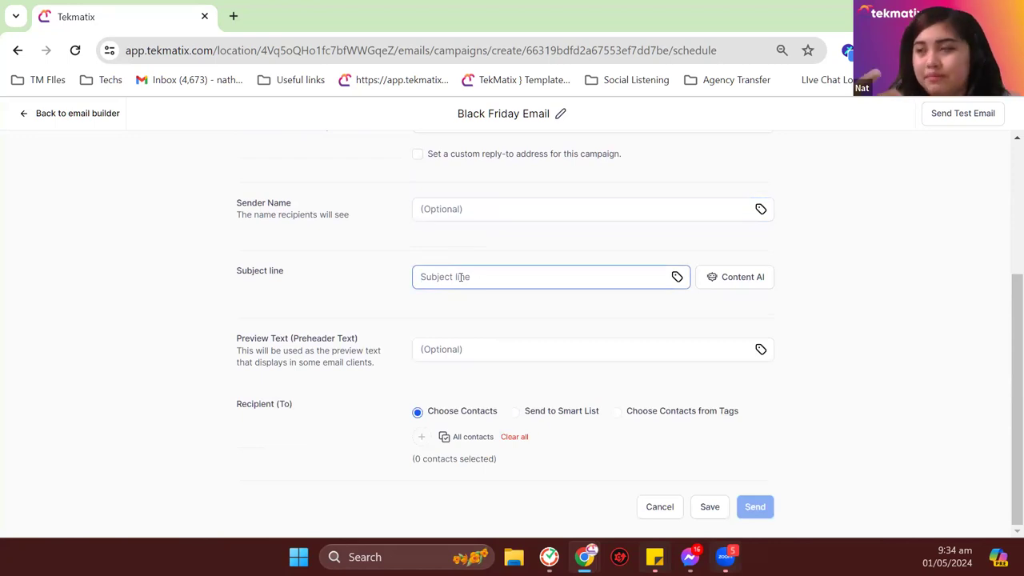
left_click(462, 351)
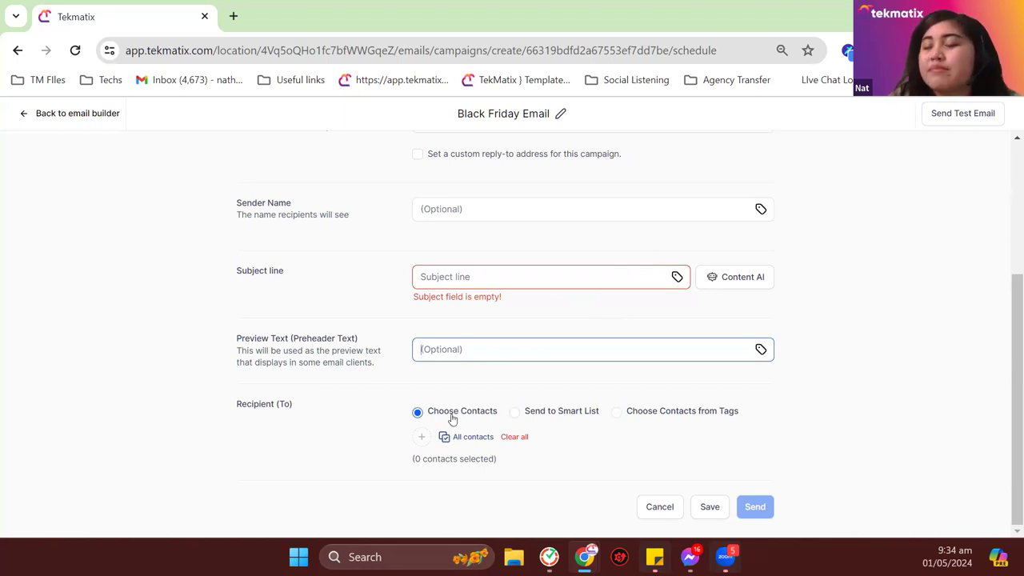
Step: Try four contacts, then all 49, clear both selections, and switch recipients to Send to Smart List
left_click(423, 439)
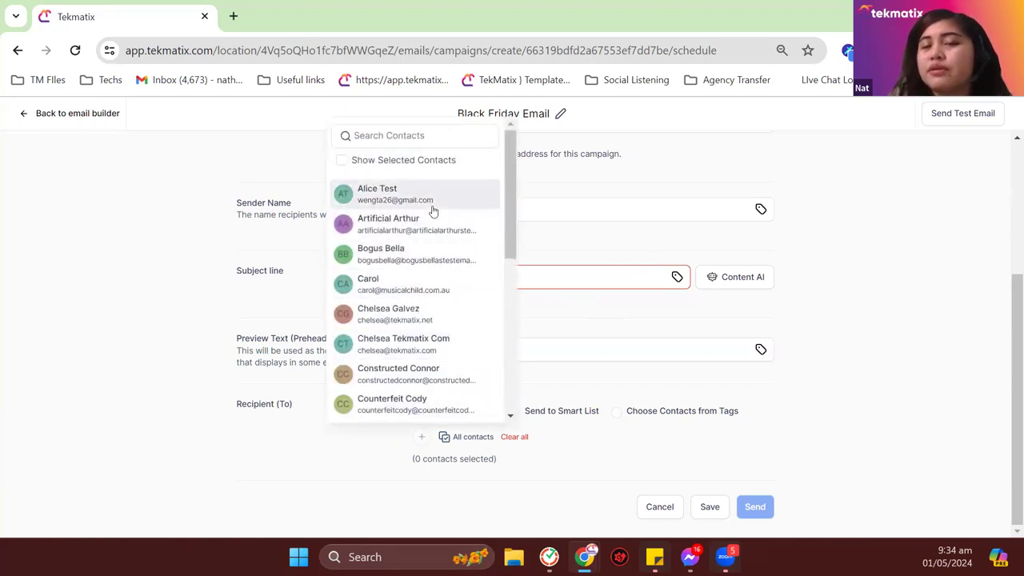
left_click(432, 210)
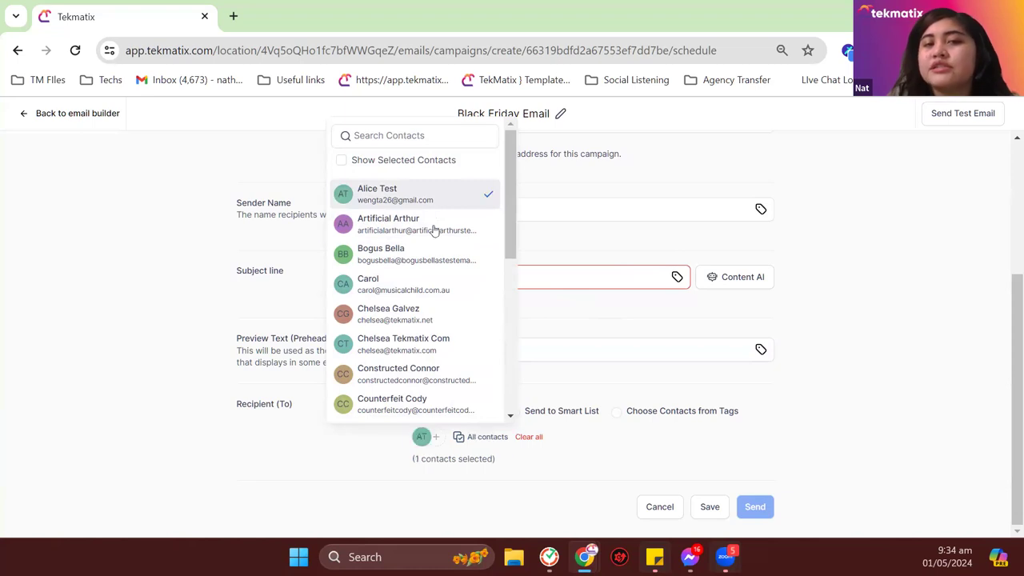
left_click(434, 232)
left_click(433, 271)
left_click(434, 294)
left_click(520, 465)
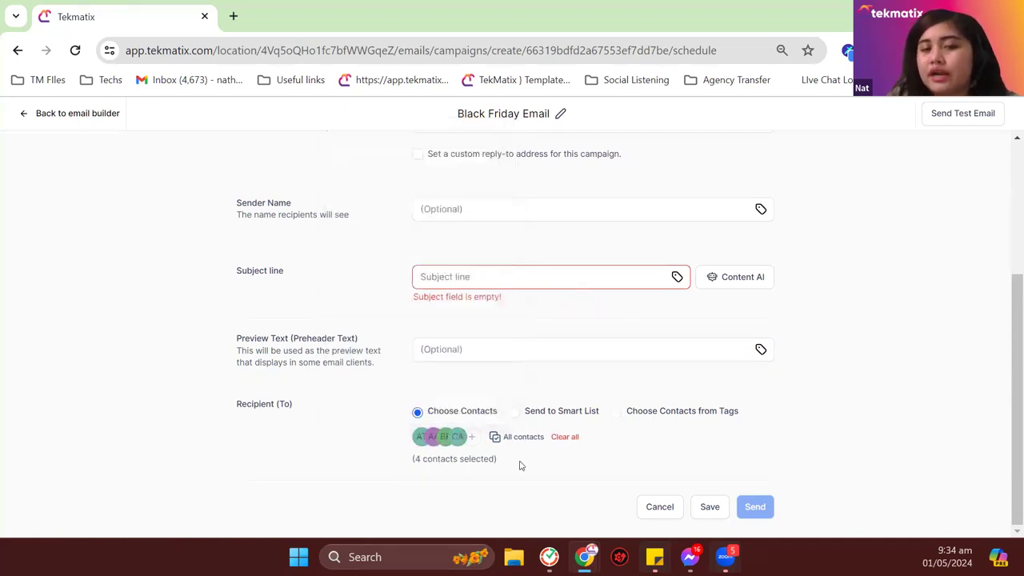
left_click(557, 437)
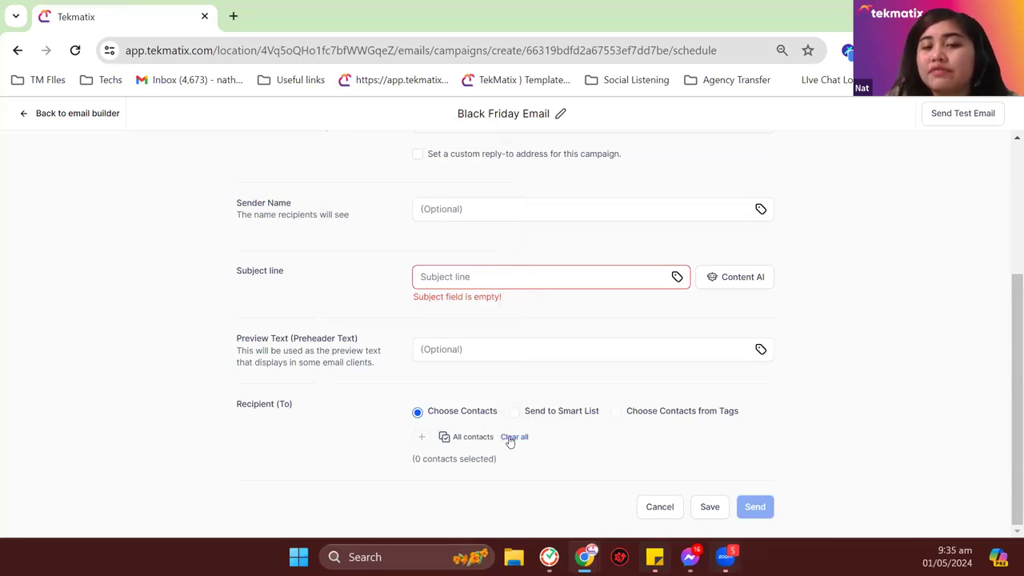
left_click(454, 438)
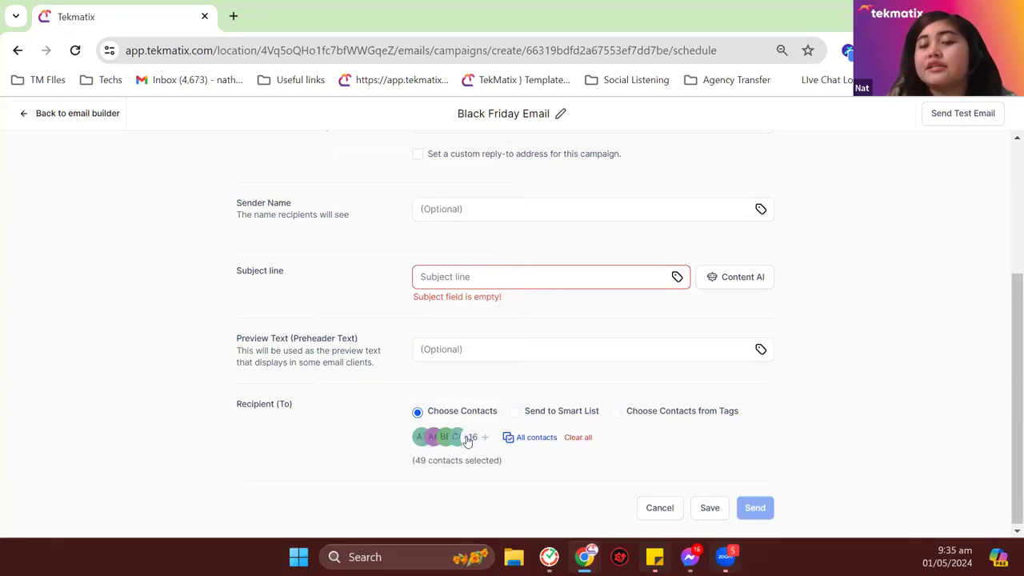
left_click(588, 439)
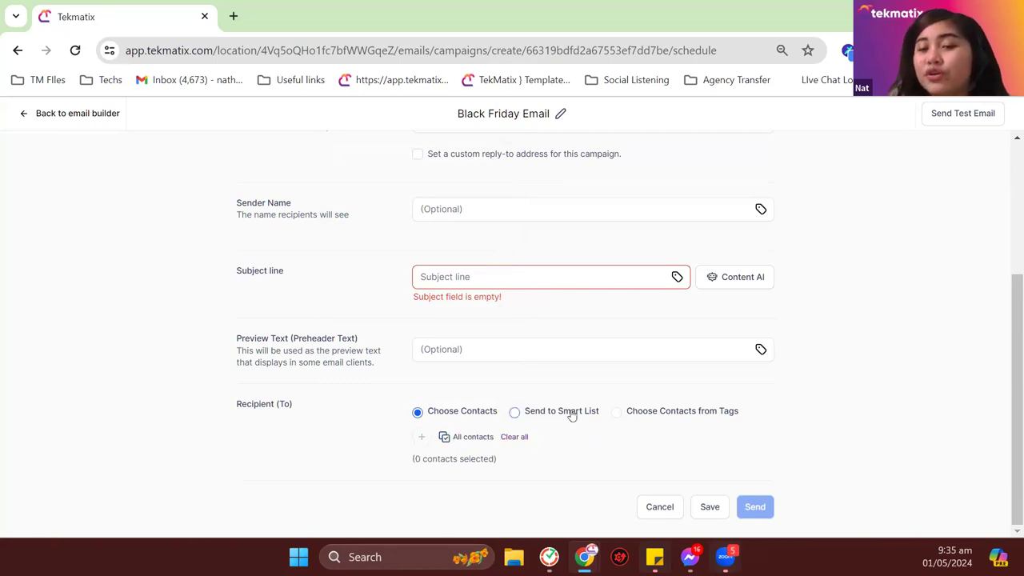
left_click(571, 414)
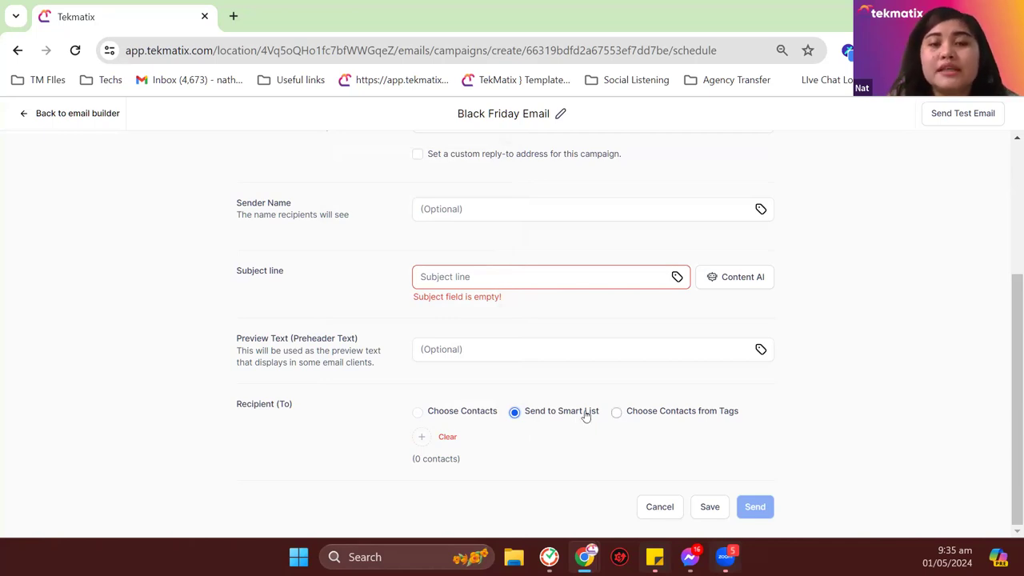
Step: Select the My Mailing List, New Members 6/28, Demo 2 and Client List smart lists, then clear them
left_click(422, 439)
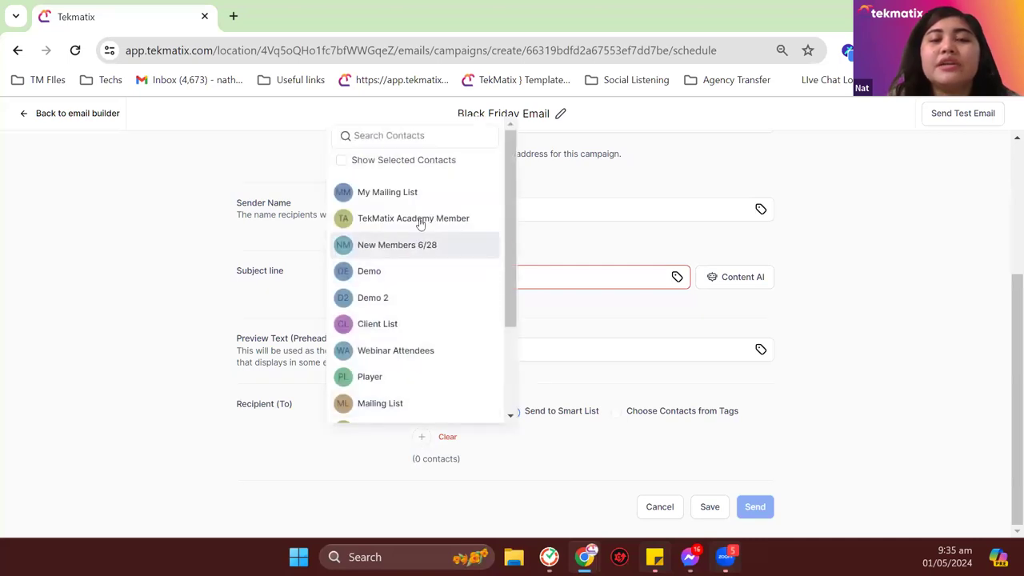
scroll(418, 232, "down", 2)
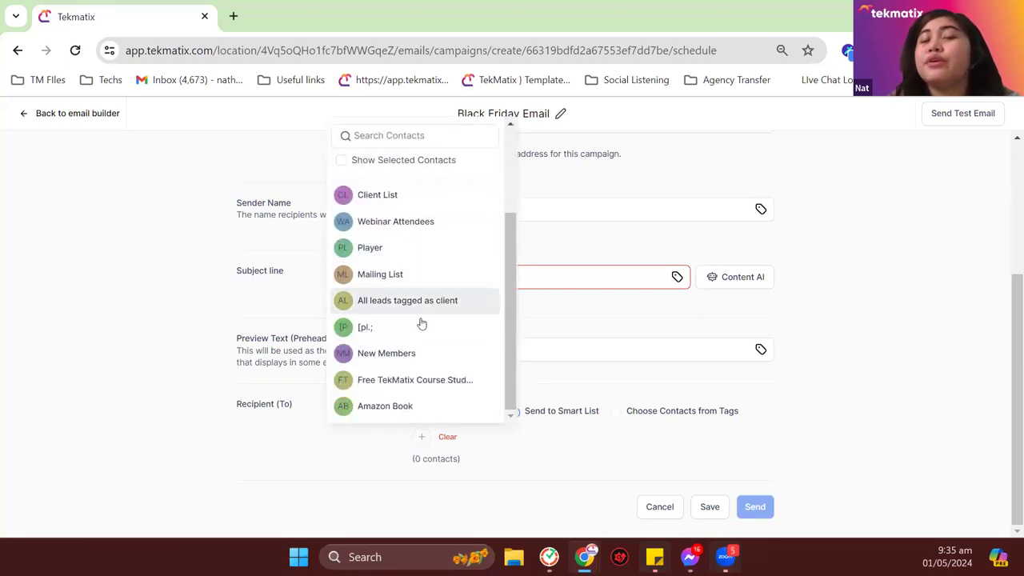
scroll(419, 332, "up", 2)
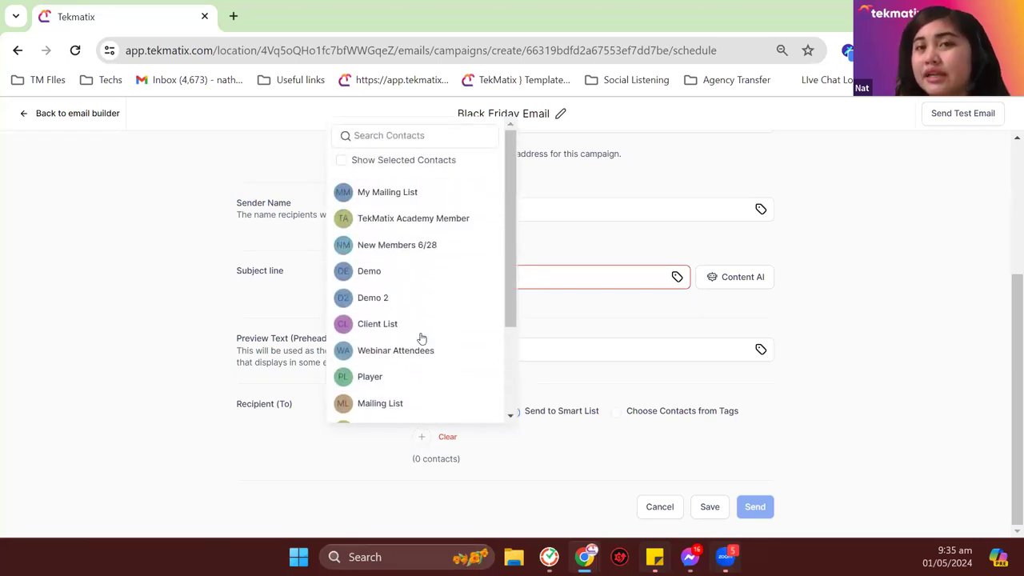
left_click(424, 199)
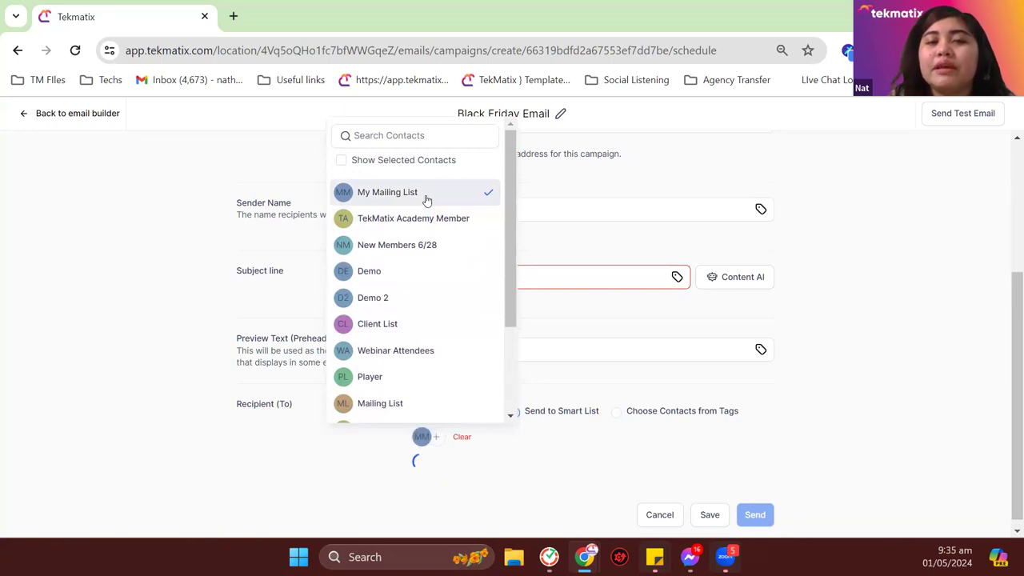
left_click(424, 245)
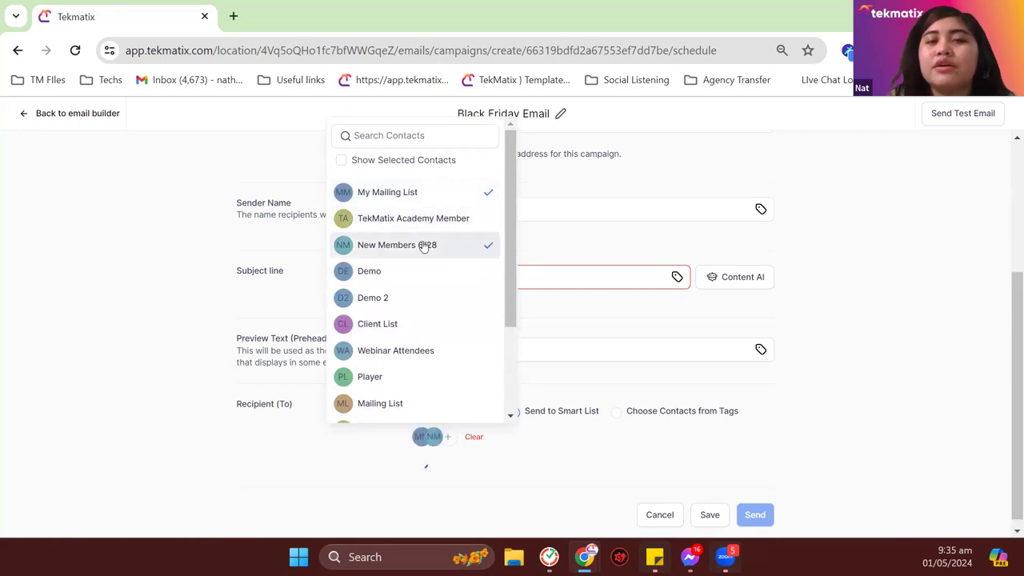
left_click(413, 303)
left_click(401, 328)
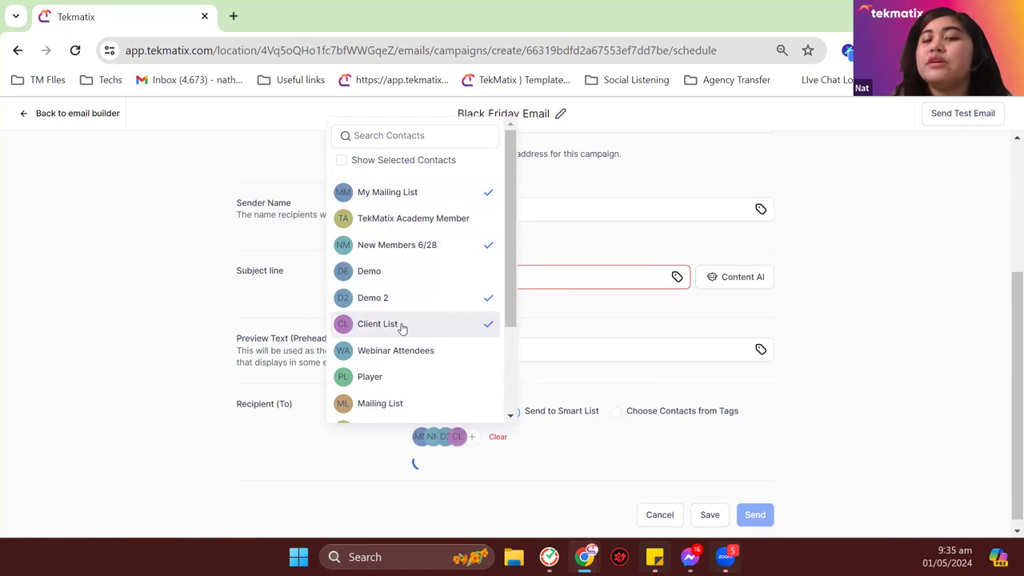
left_click(609, 319)
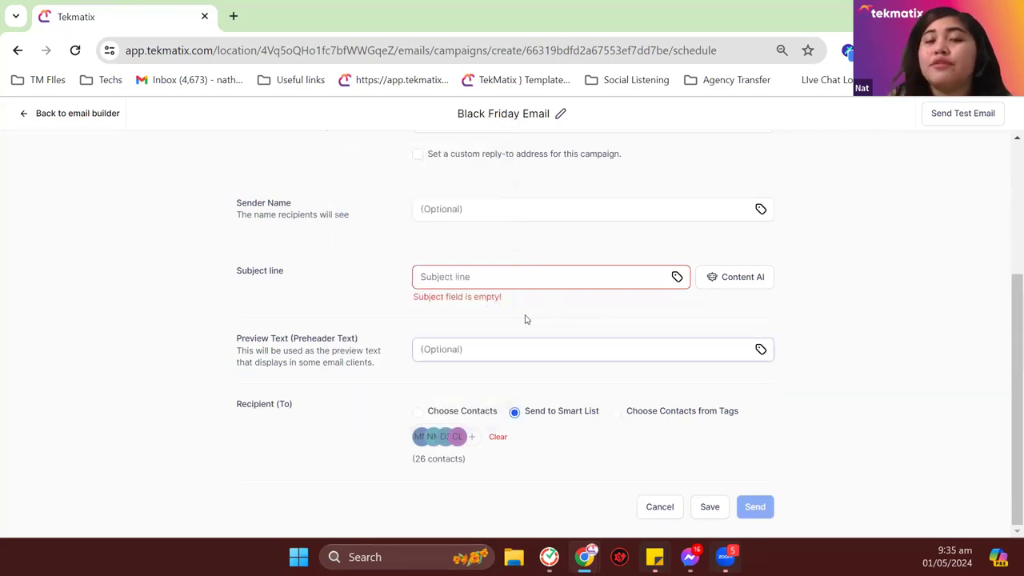
left_click(498, 439)
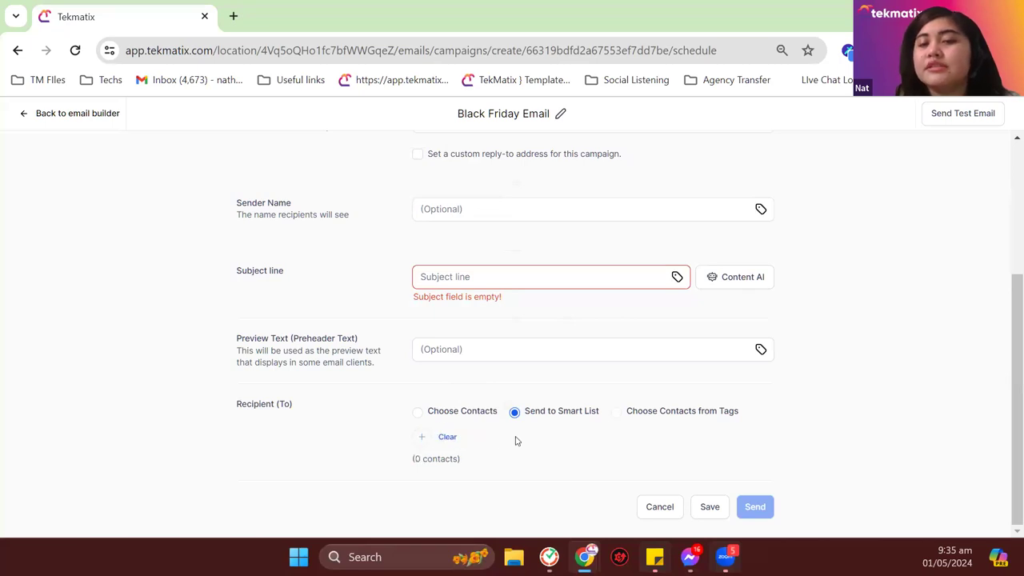
Step: Choose recipients by the 'error emails' tag (5 contacts) and return to the email builder
left_click(676, 411)
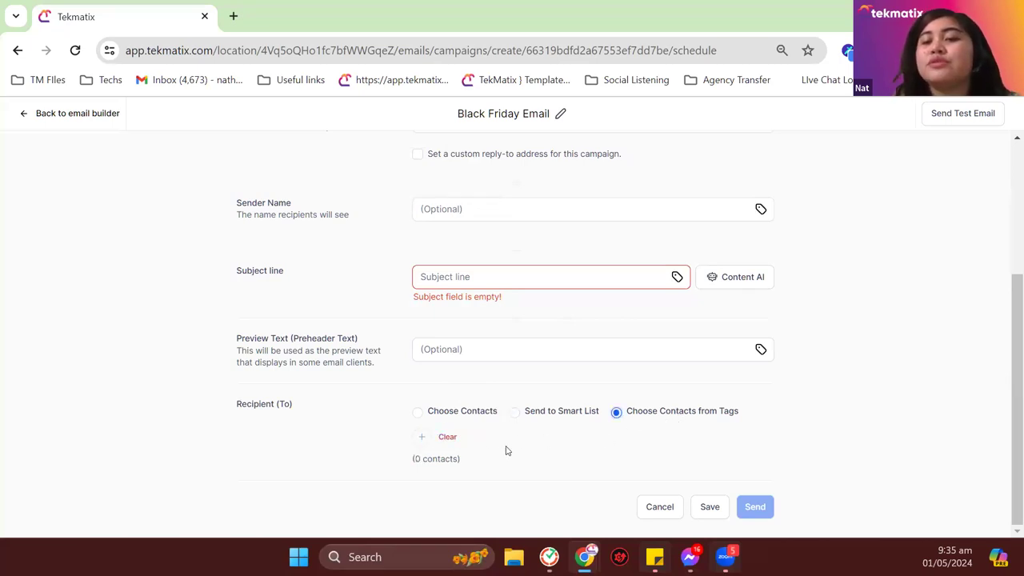
left_click(423, 439)
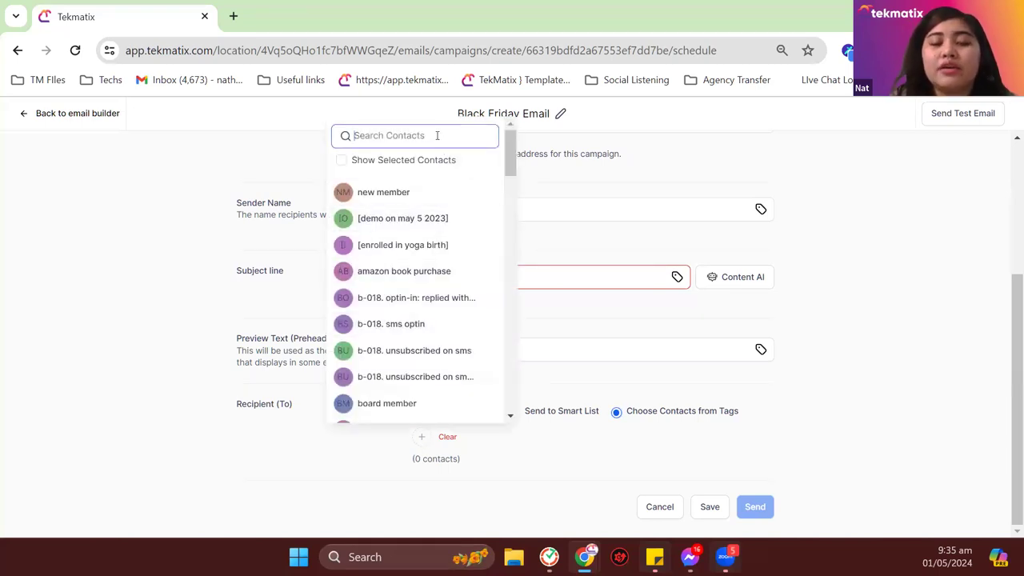
type("erro")
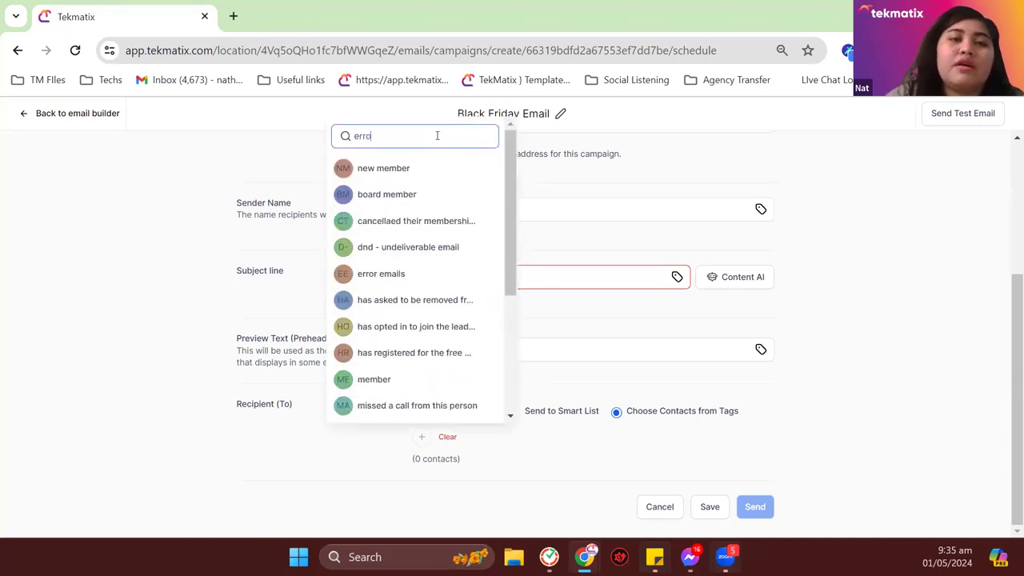
type("r")
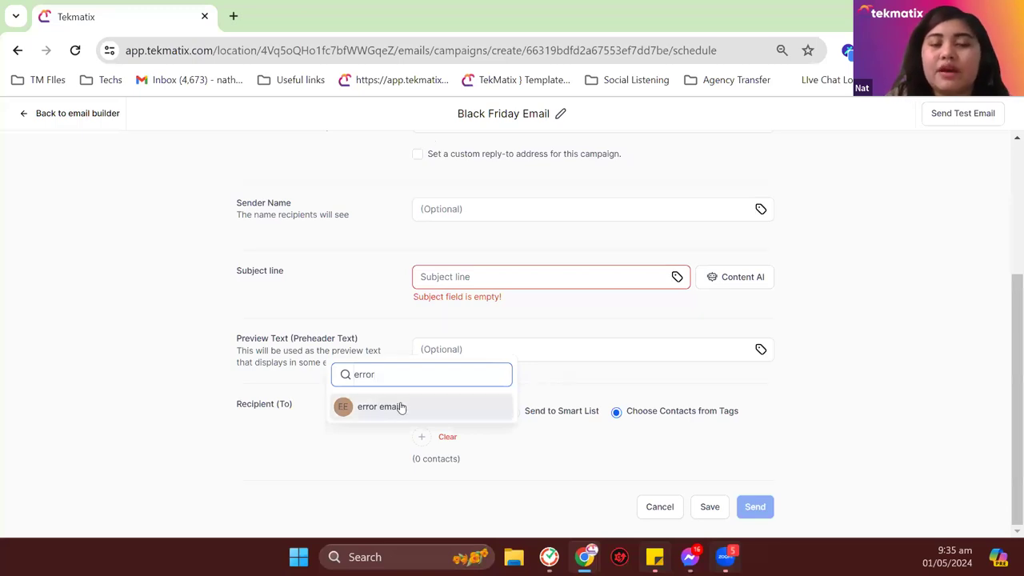
left_click(402, 407)
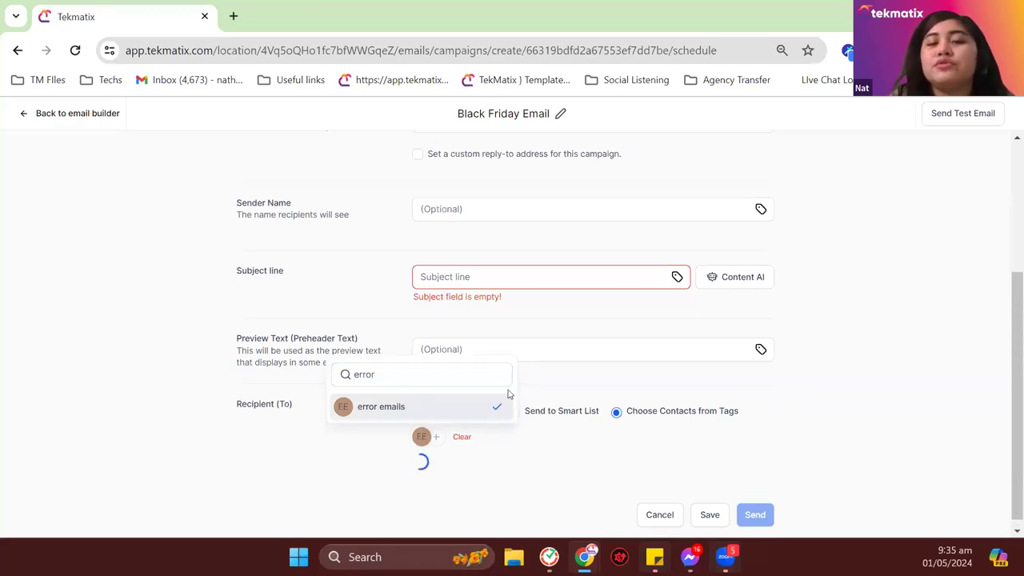
left_click(618, 375)
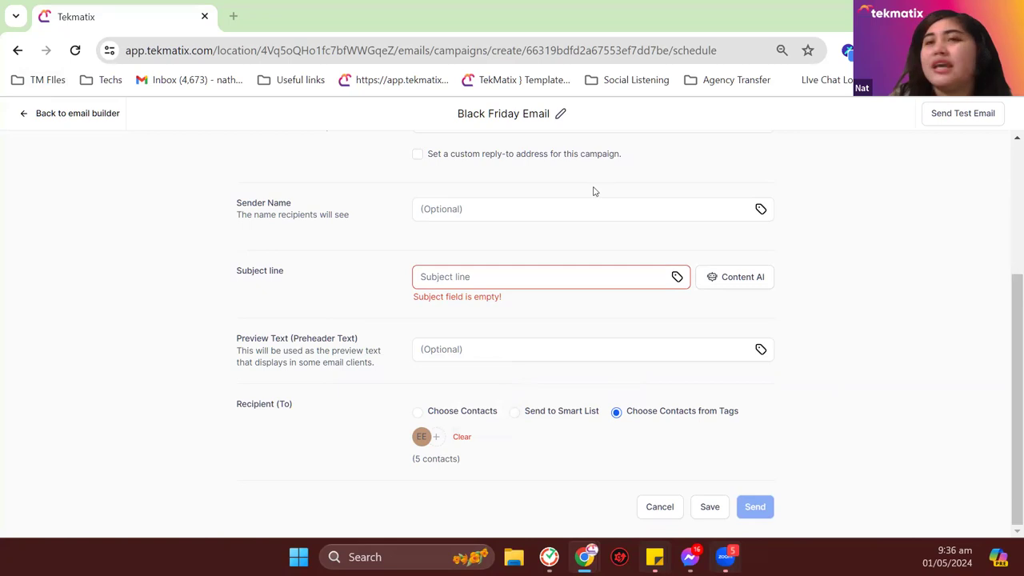
left_click(77, 113)
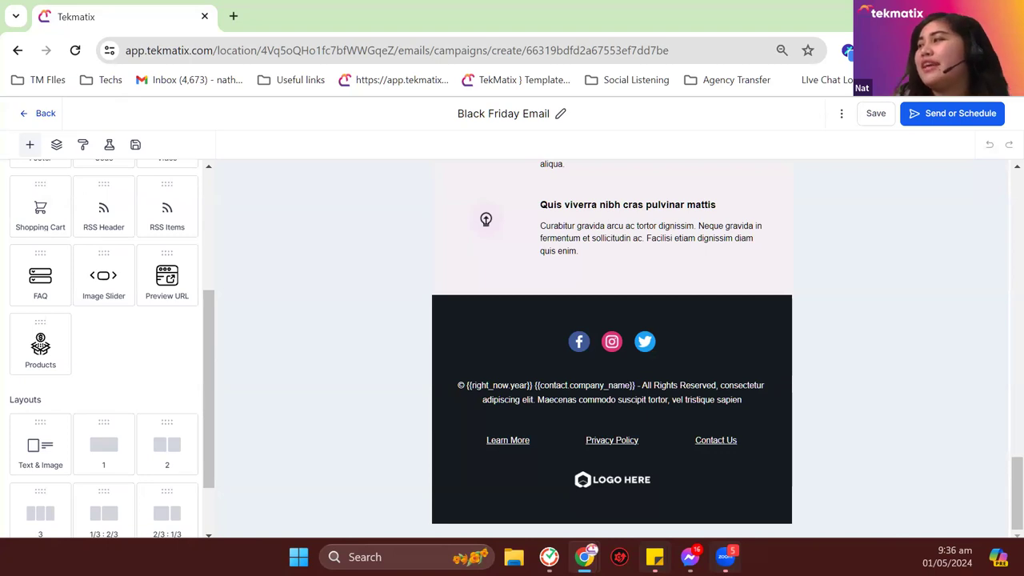
Step: Leave Black Friday Email as a draft and go to the Automation Workflow List
left_click(37, 114)
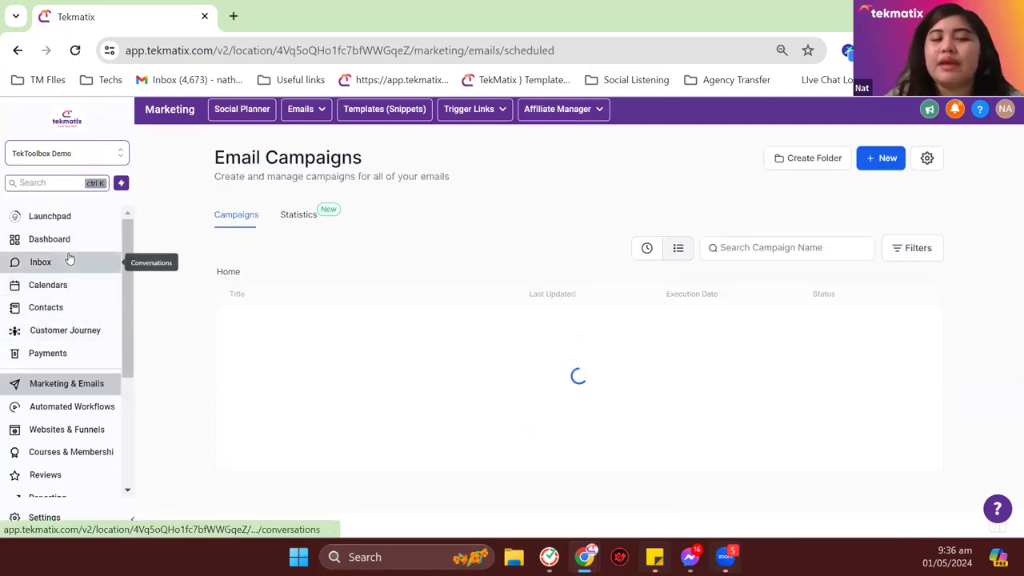
left_click(73, 406)
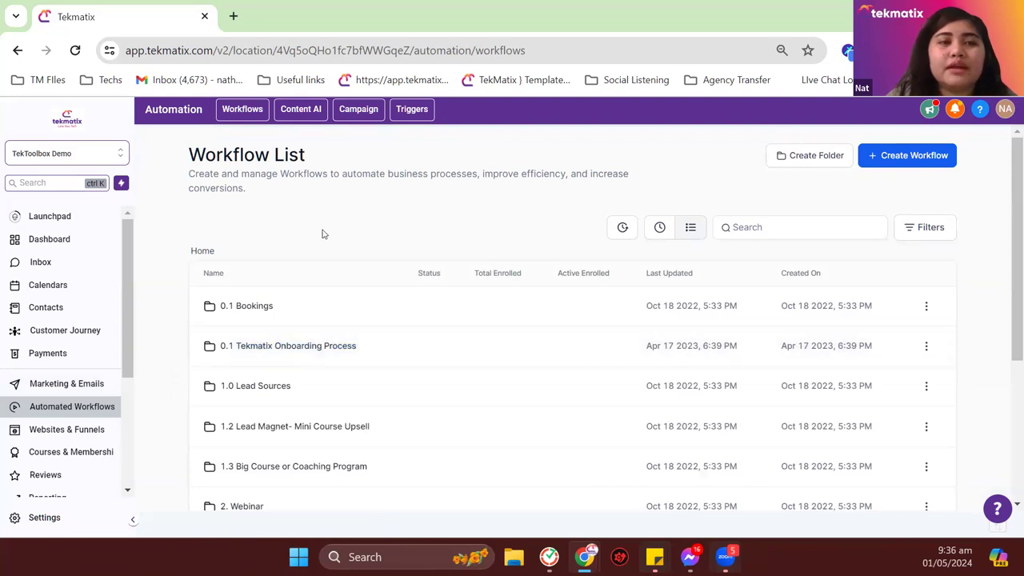
scroll(290, 294, "down", 1)
scroll(296, 277, "down", 3)
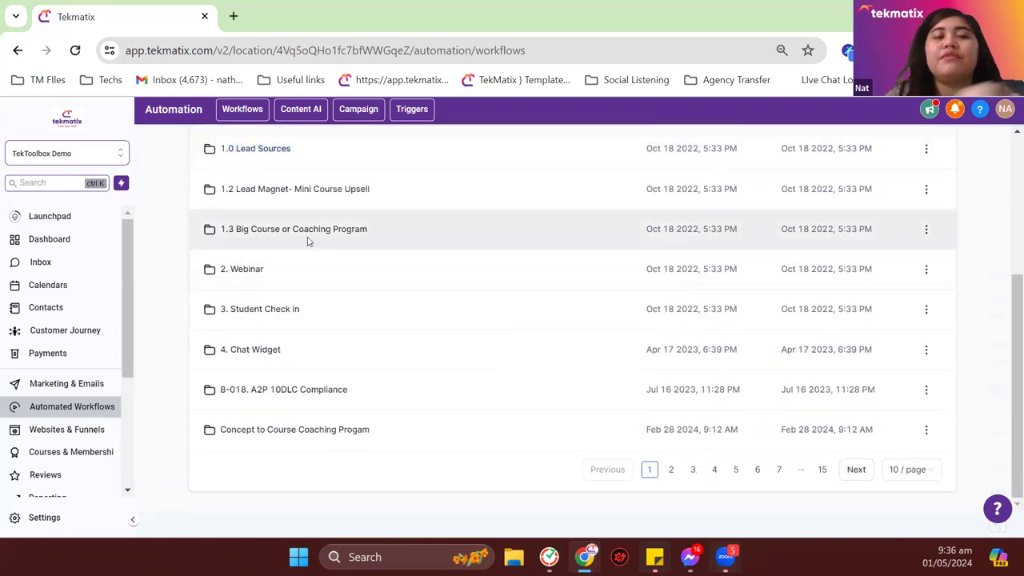
scroll(309, 237, "up", 4)
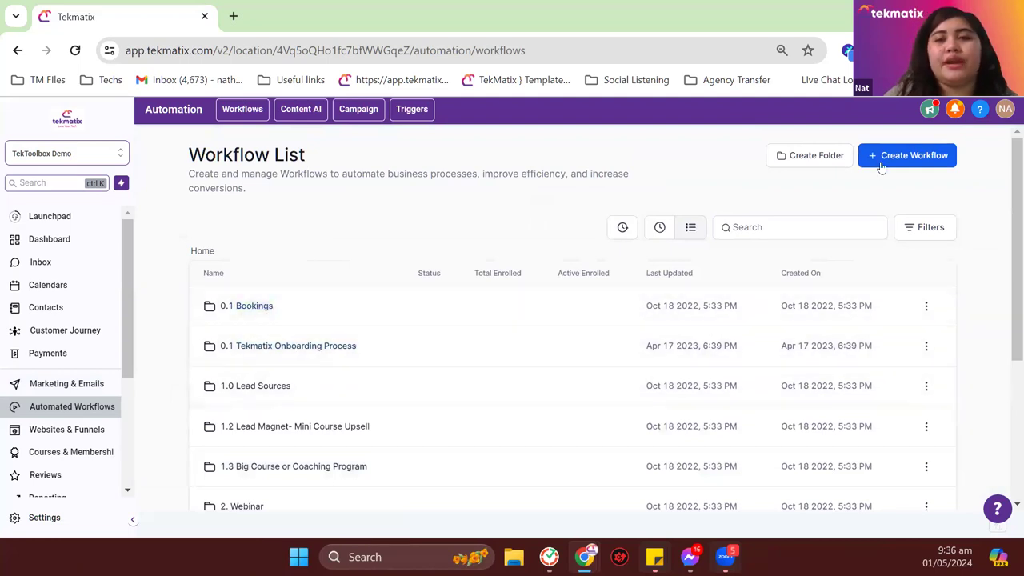
Step: Create a blank workflow titled '7 Days Nurturing Email Sequence'
left_click(886, 159)
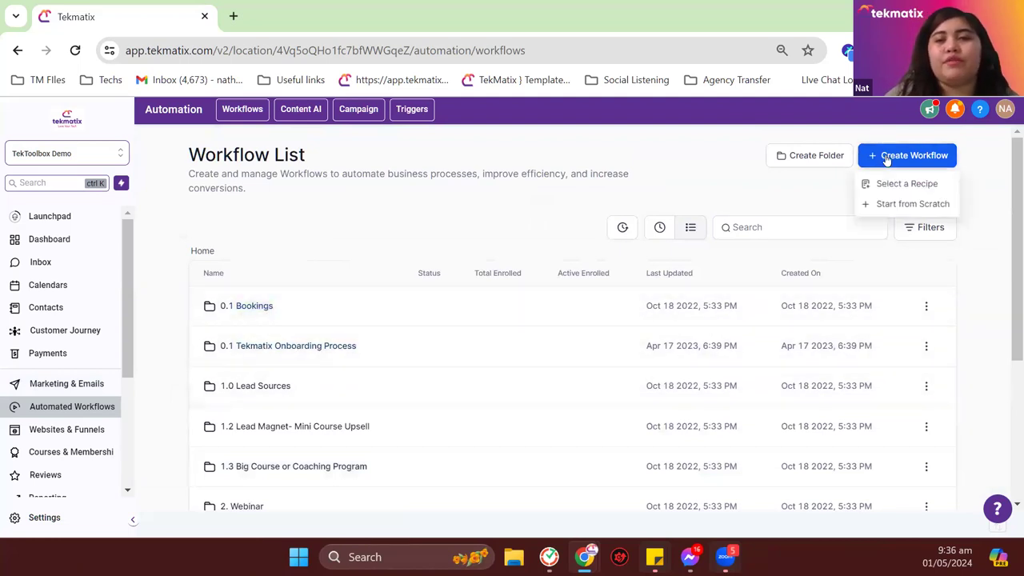
left_click(895, 202)
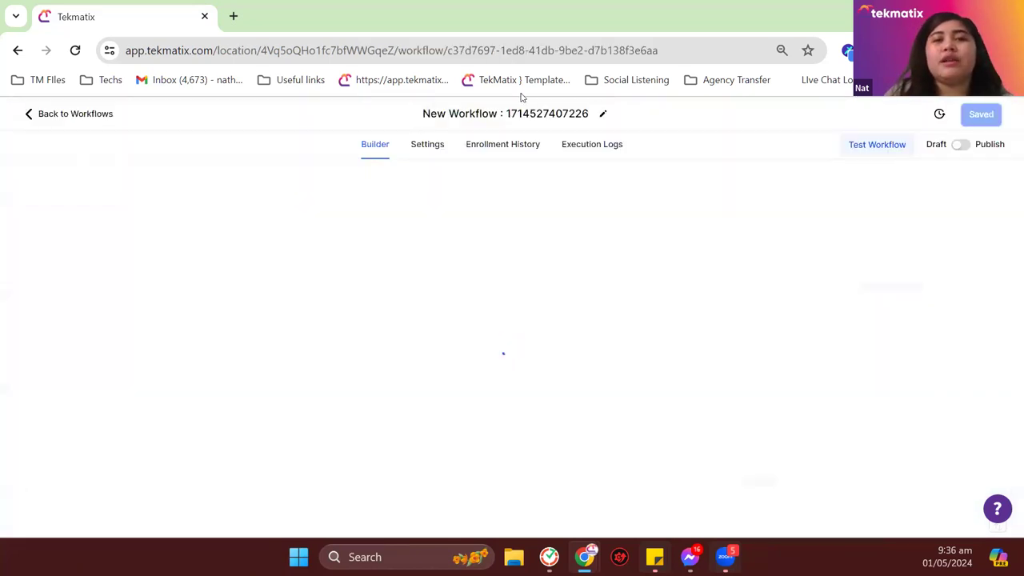
left_click(524, 115)
key("BackSpace")
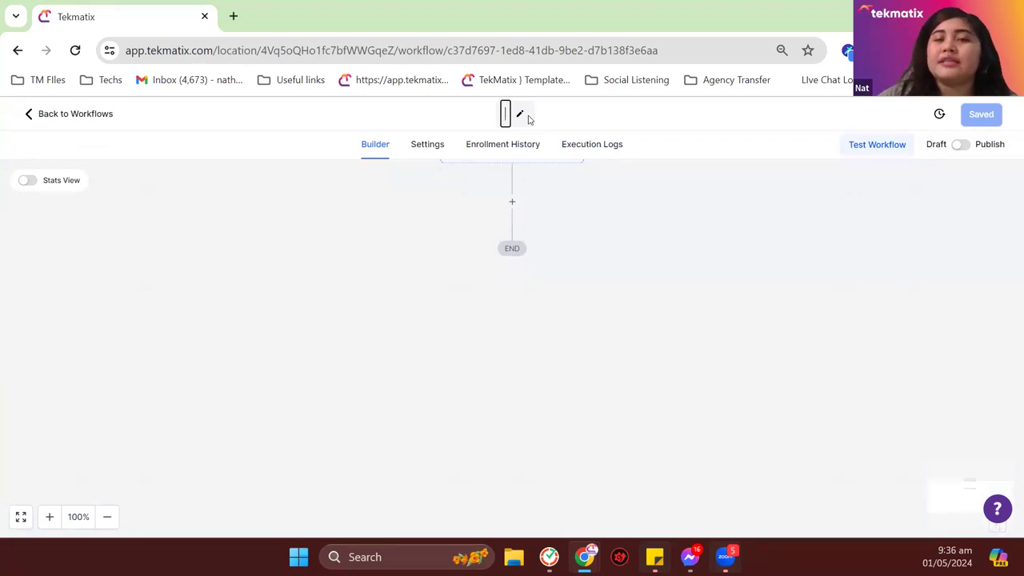
type("7 Days Nurturing Email Sequence")
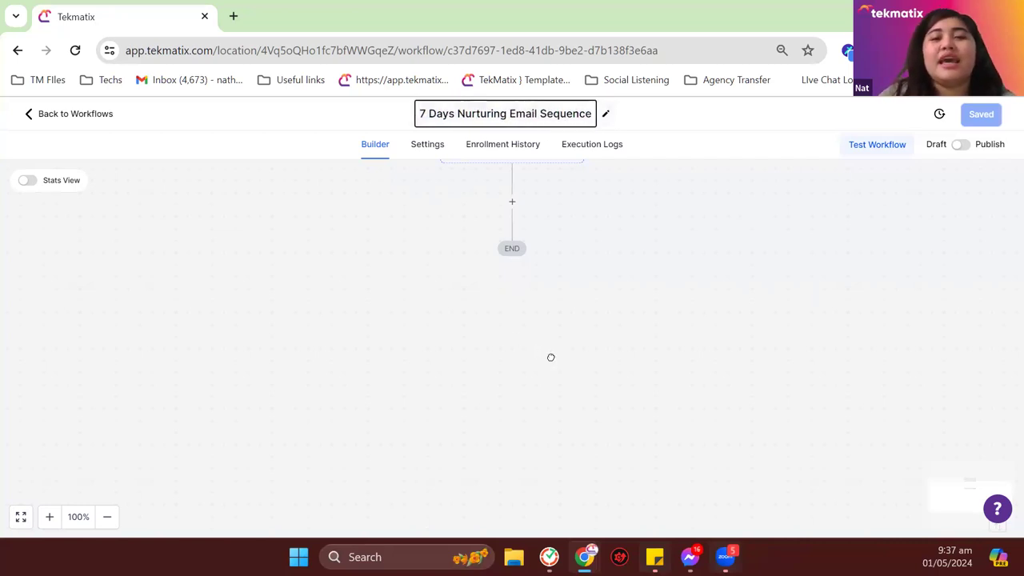
left_click(550, 357)
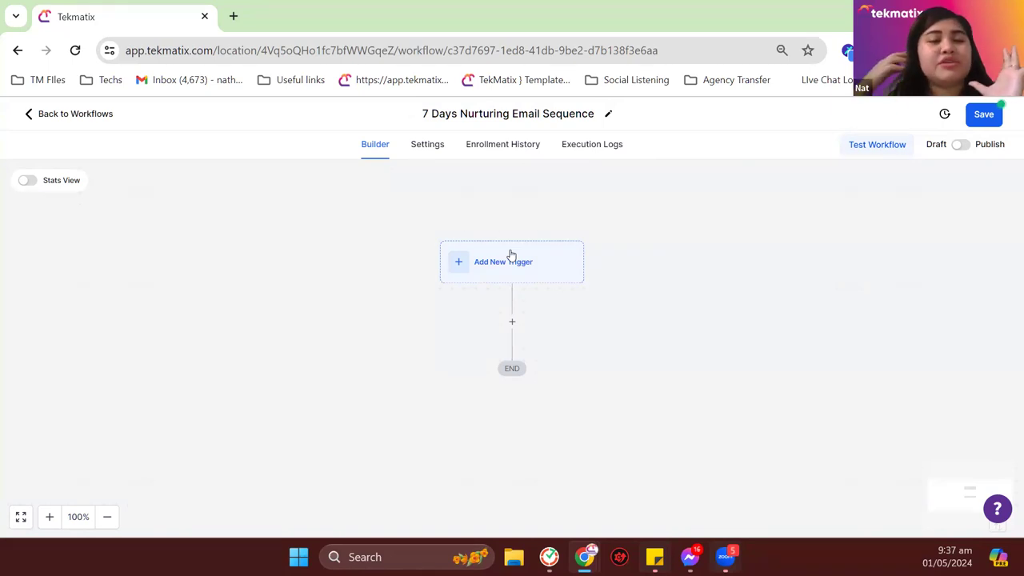
Step: Save the workflow and add an action step between the trigger and END
left_click(982, 115)
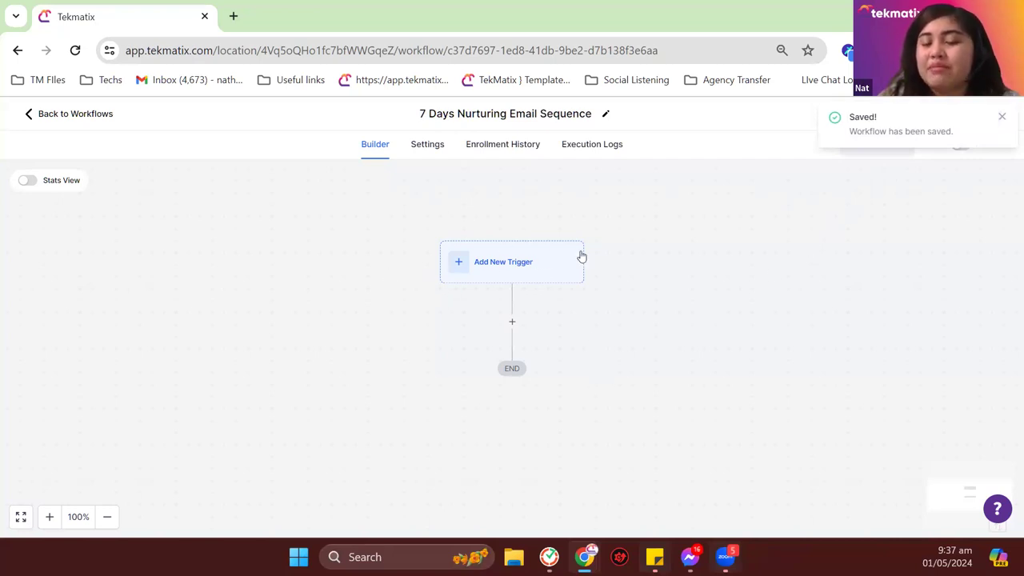
scroll(467, 304, "down", 1)
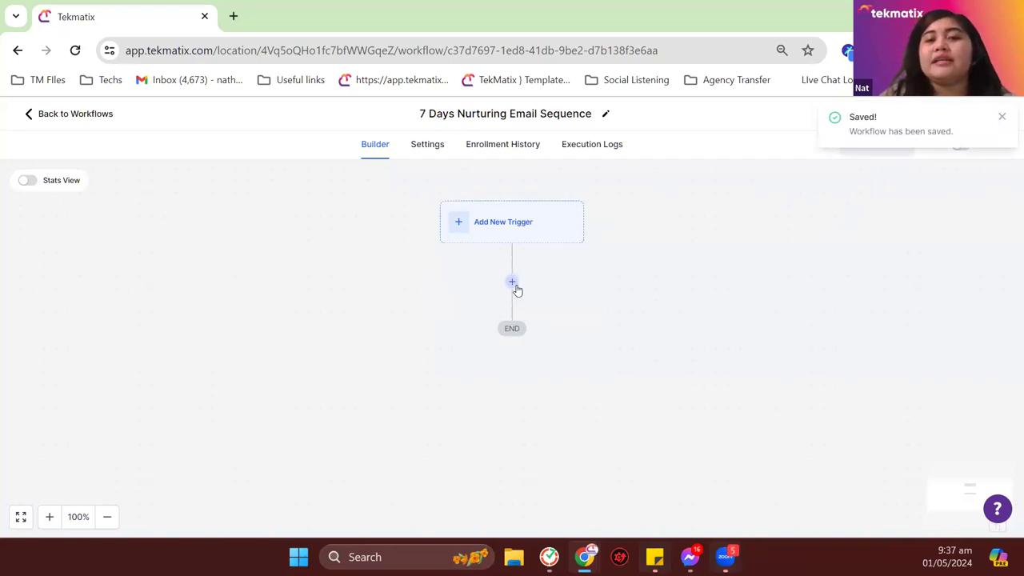
left_click(513, 284)
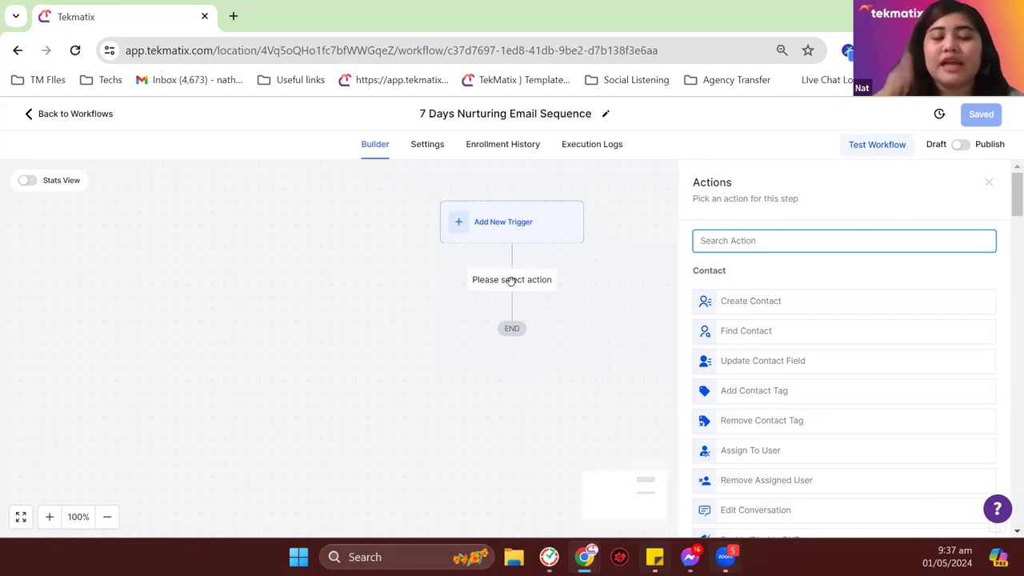
Step: Search 'email' and make the new action a Send Email step
type("email")
left_click(761, 292)
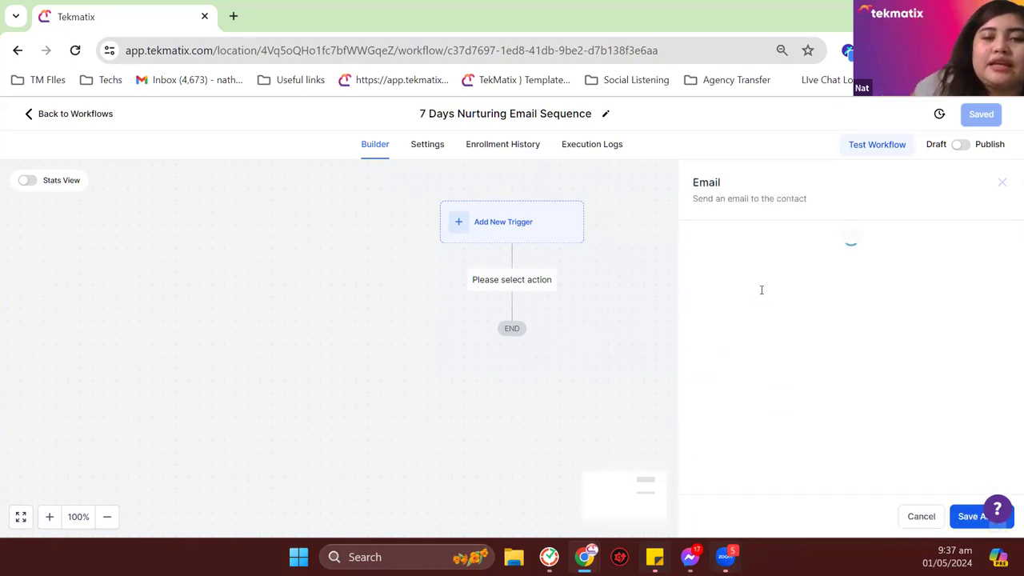
scroll(811, 352, "down", 3)
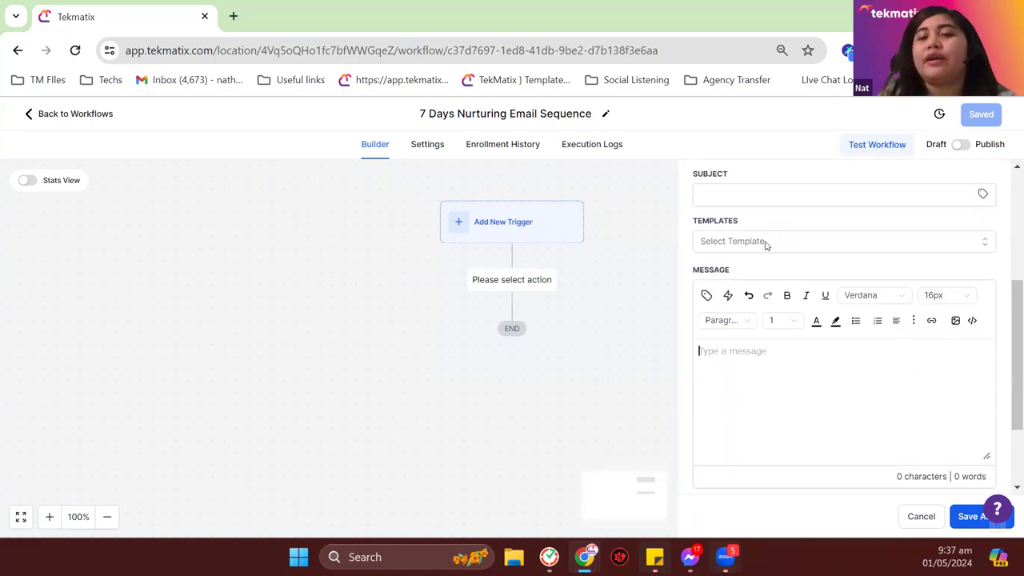
Step: Pick the Master Email Template and open it in the email editor
left_click(766, 242)
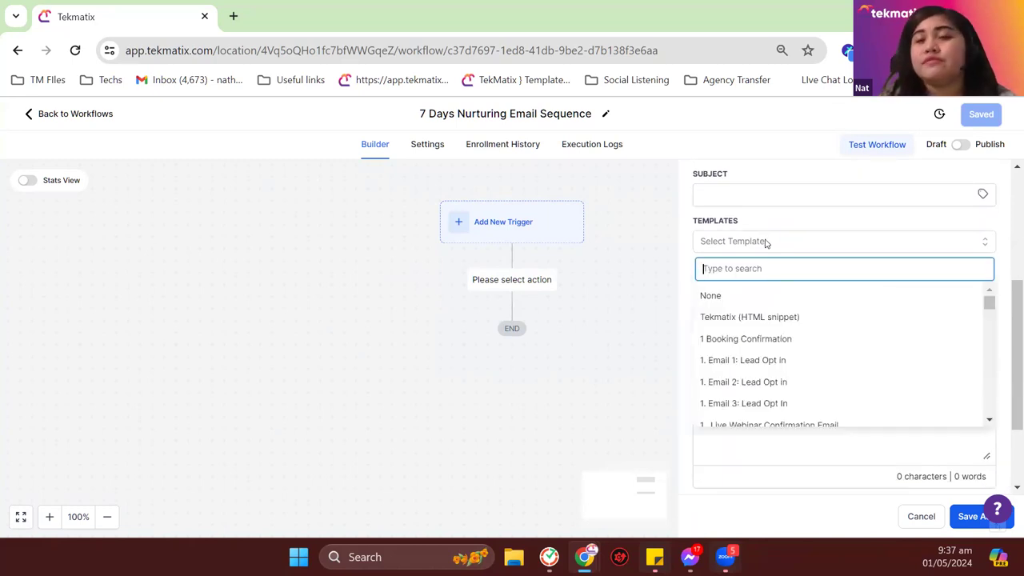
type("master")
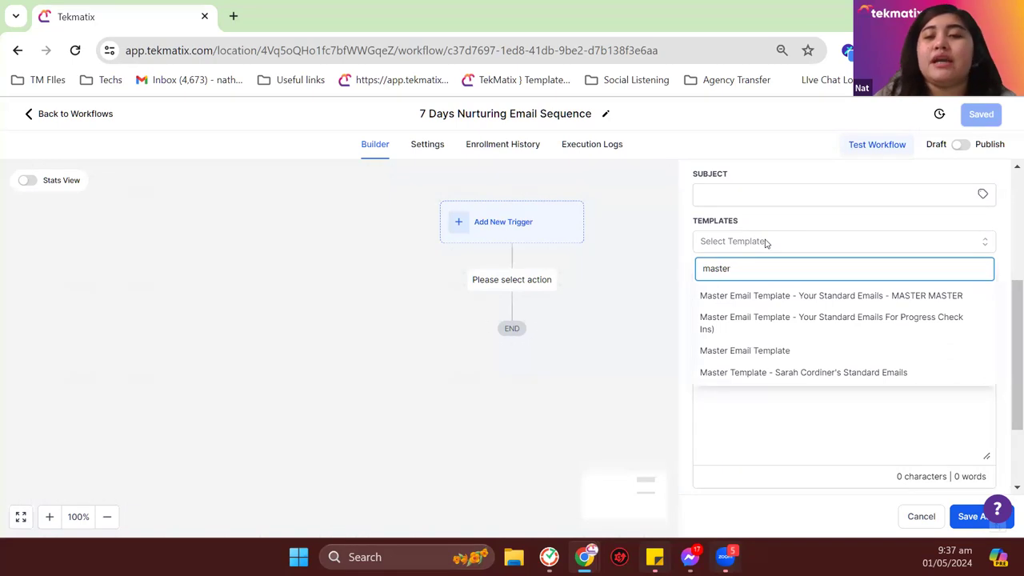
left_click(773, 351)
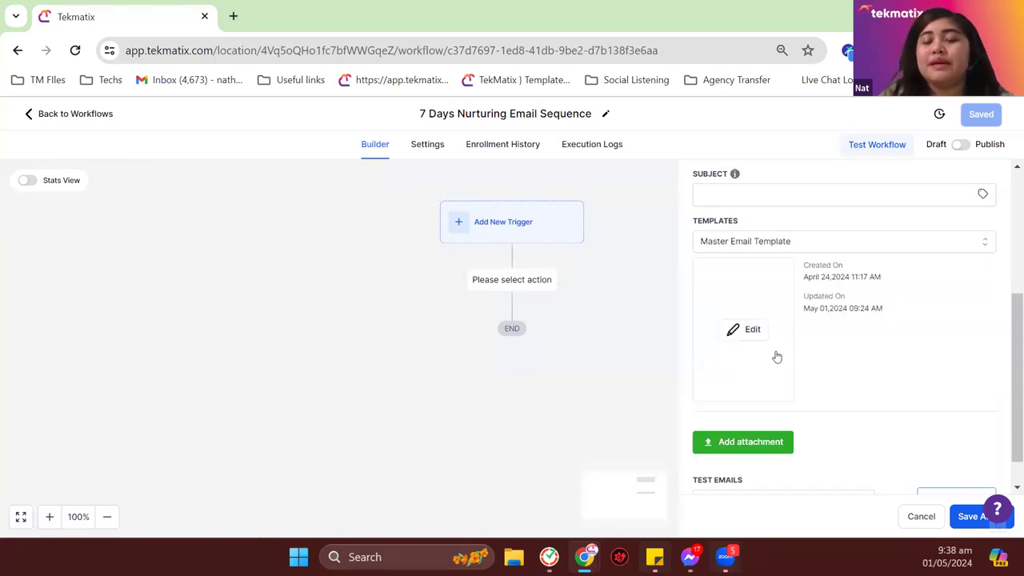
scroll(901, 388, "up", 5)
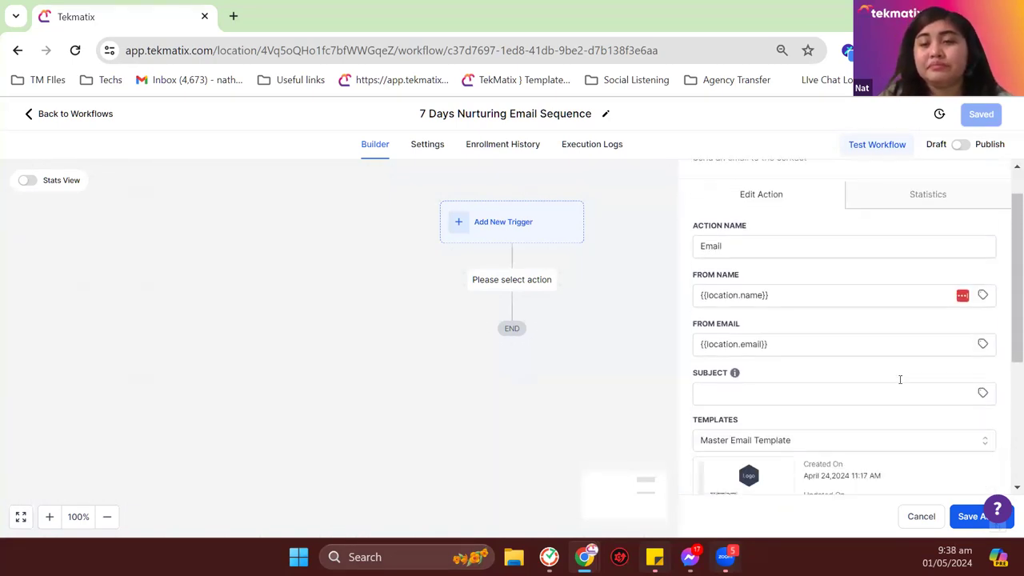
scroll(900, 379, "down", 3)
mouse_move(754, 336)
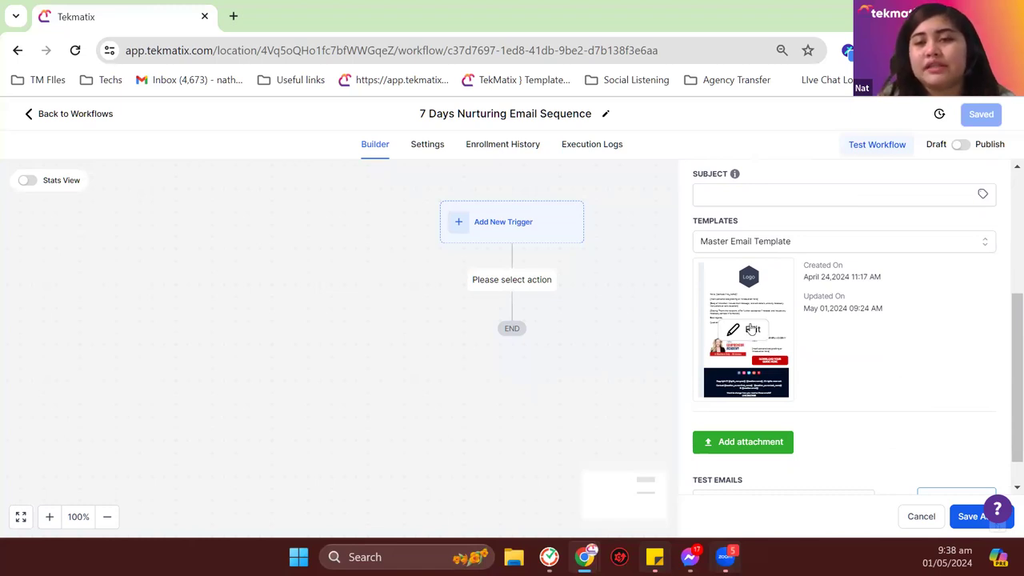
left_click(752, 328)
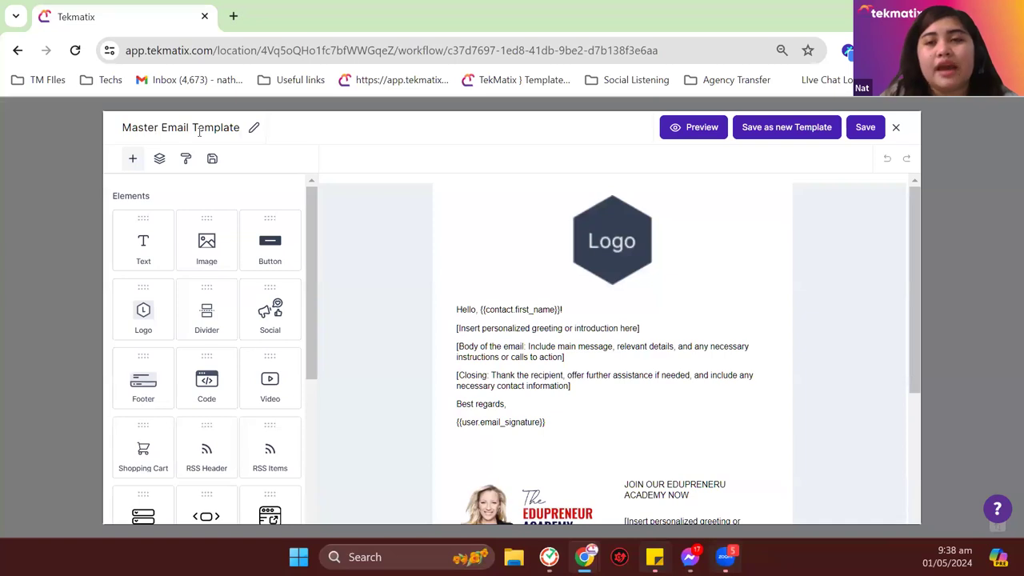
Step: Save the template as a new copy named '7DES- Email 1'
left_click(780, 130)
left_click(500, 311)
key("ctrl+a")
key("BackSpace")
type("7")
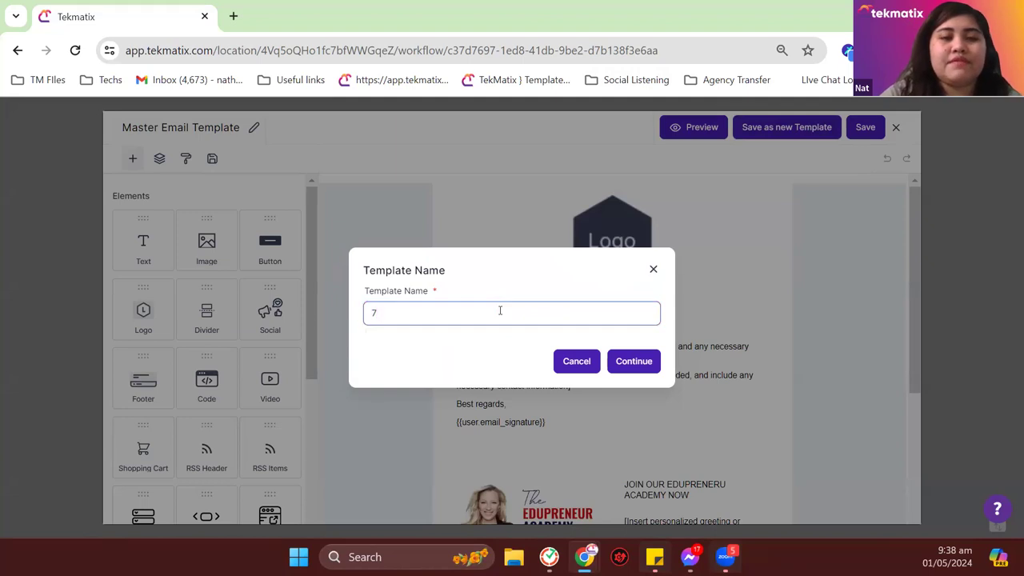
type("DES")
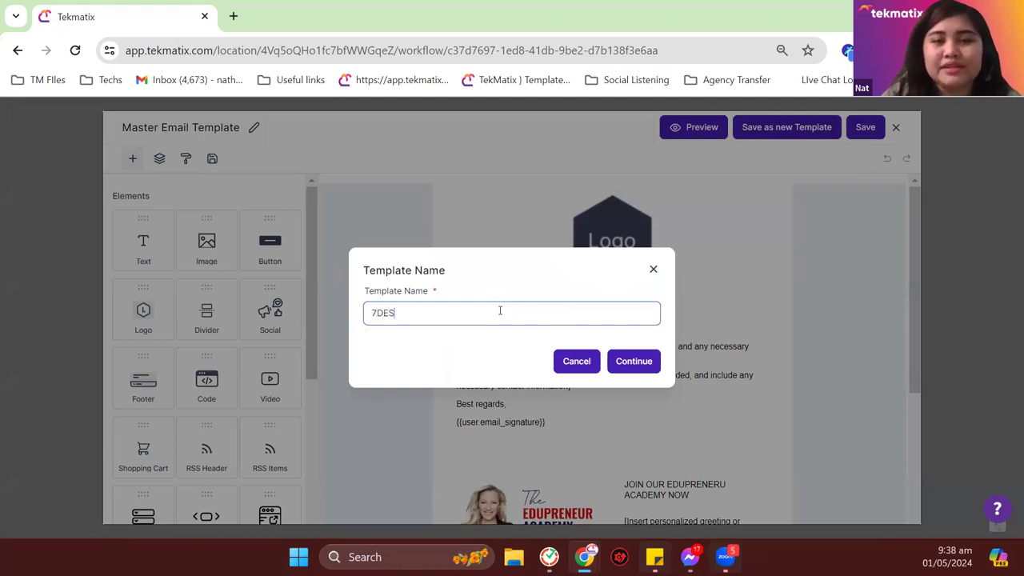
type("- Email 1")
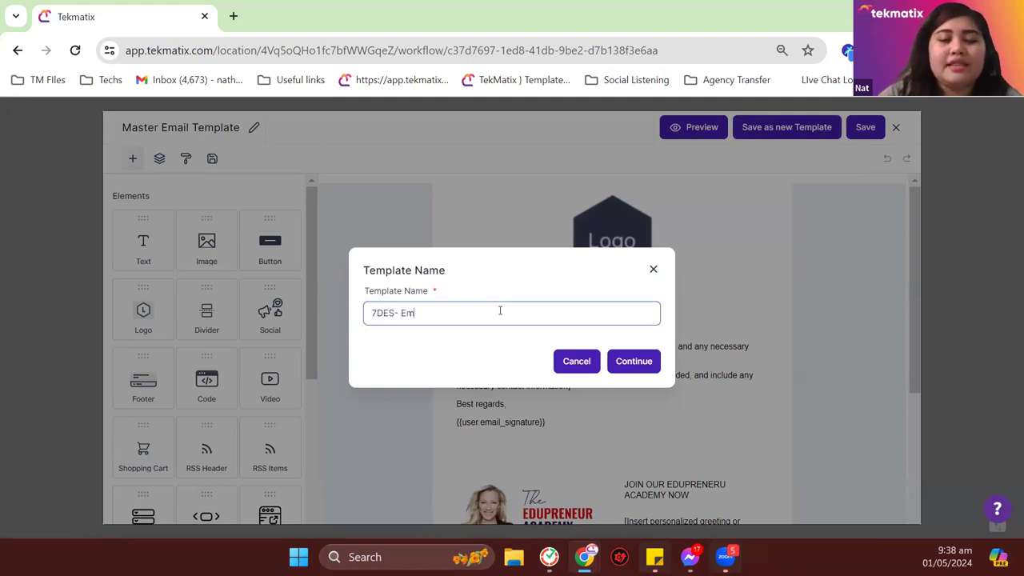
left_click(631, 365)
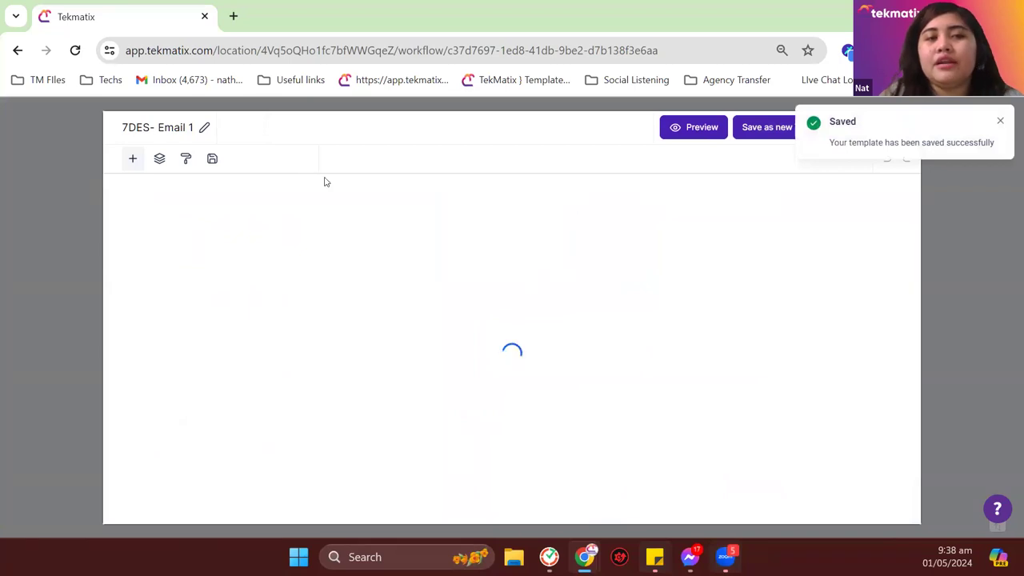
Step: Save the '7DES- Email 1' template and close the editor back to the workflow
left_click(144, 125)
left_click_drag(124, 127, 193, 128)
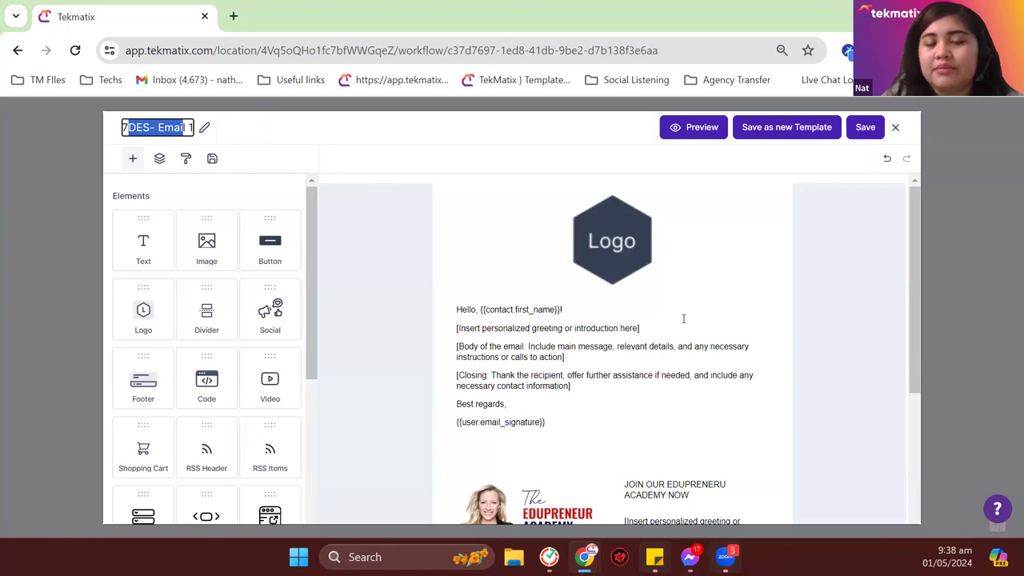
left_click(694, 367)
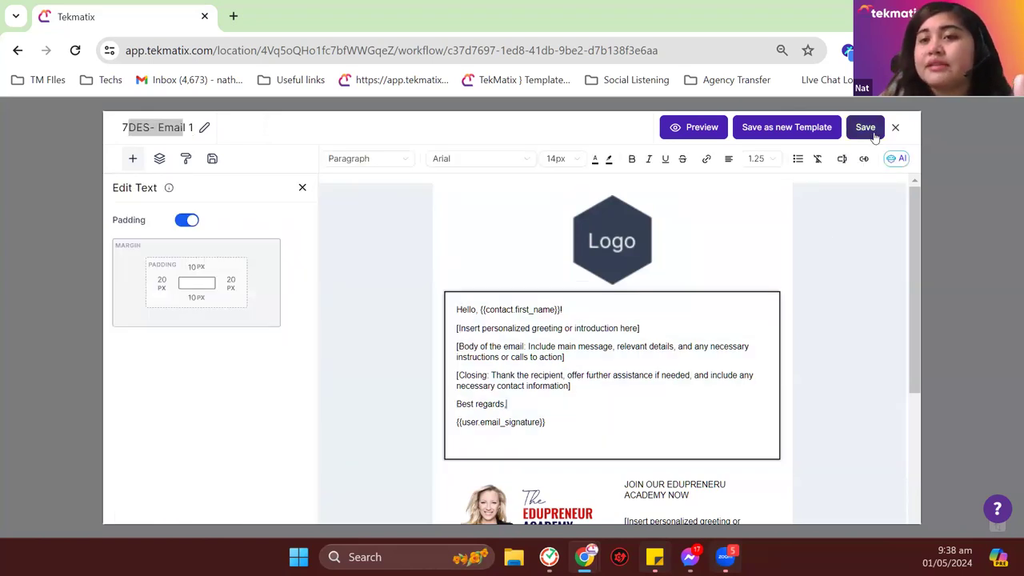
left_click(865, 127)
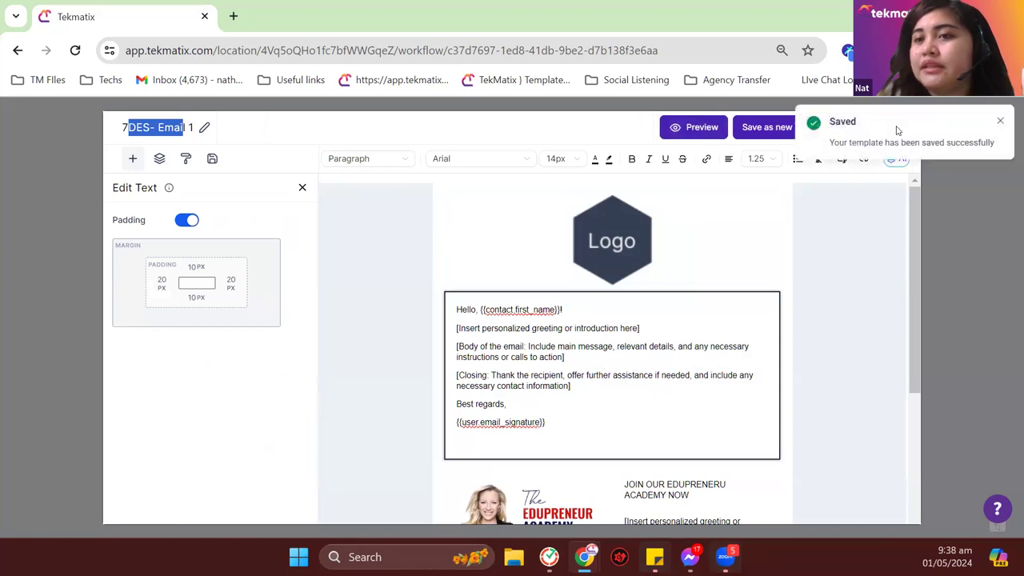
left_click(1003, 121)
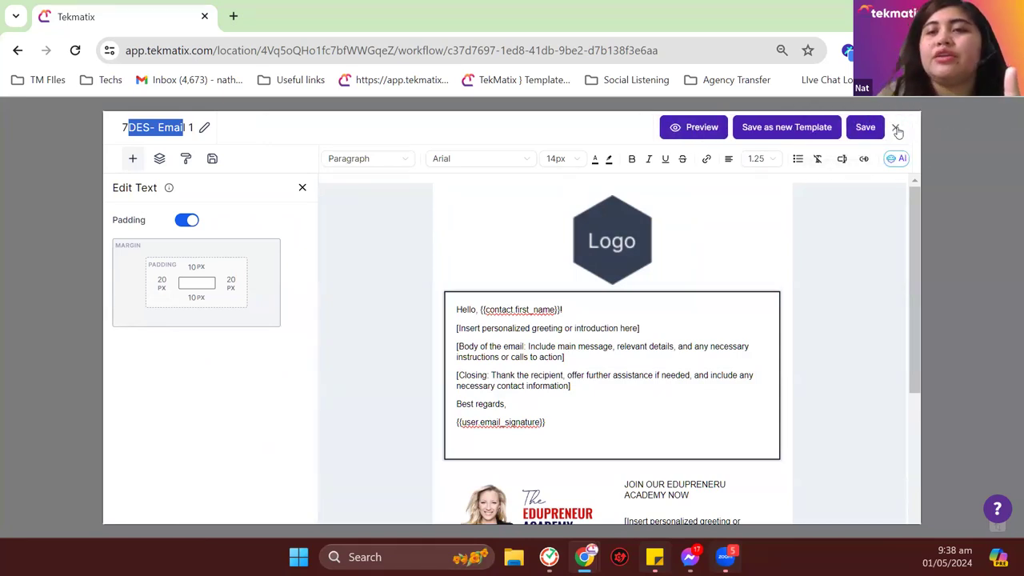
left_click(897, 128)
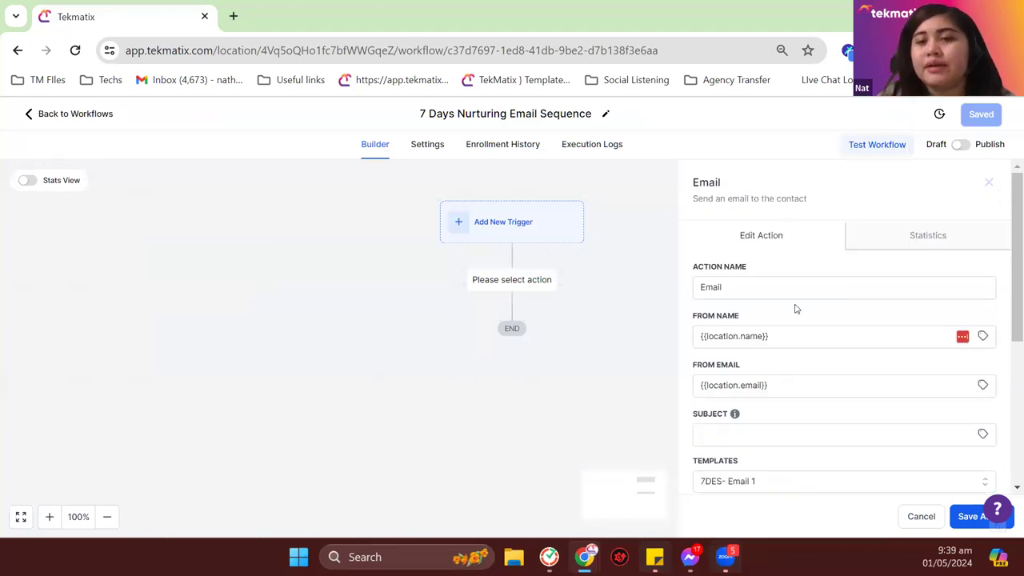
Step: Set the subject to 'Hello Test', name the action 'Email 1 Day 1', and save it
scroll(759, 256, "down", 2)
scroll(741, 240, "up", 1)
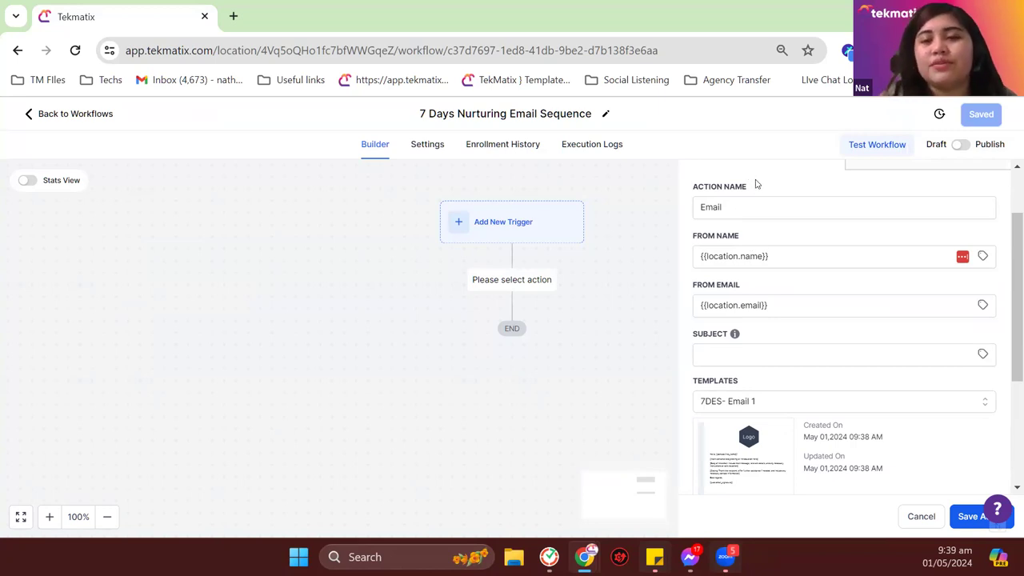
left_click(770, 350)
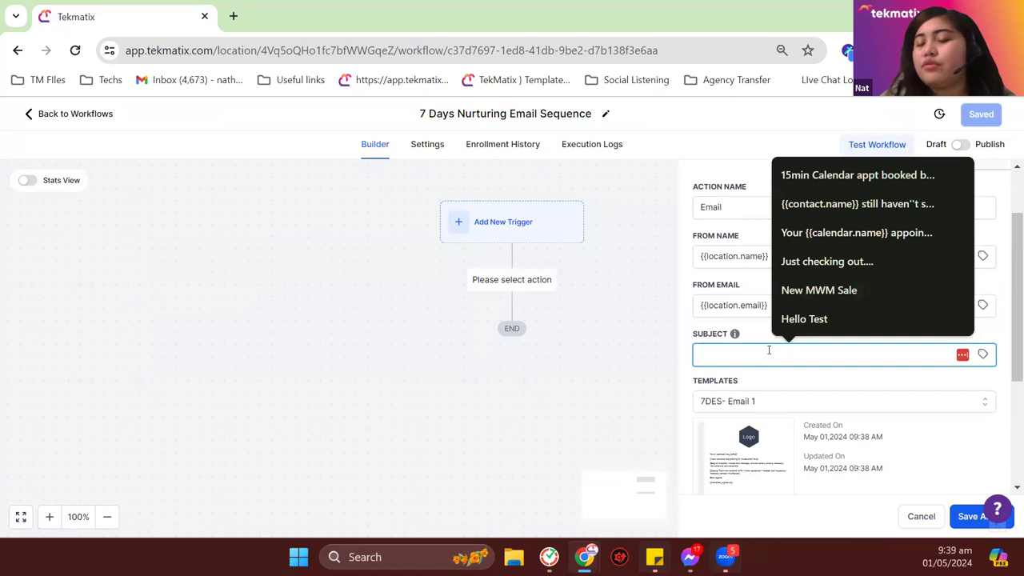
left_click(846, 328)
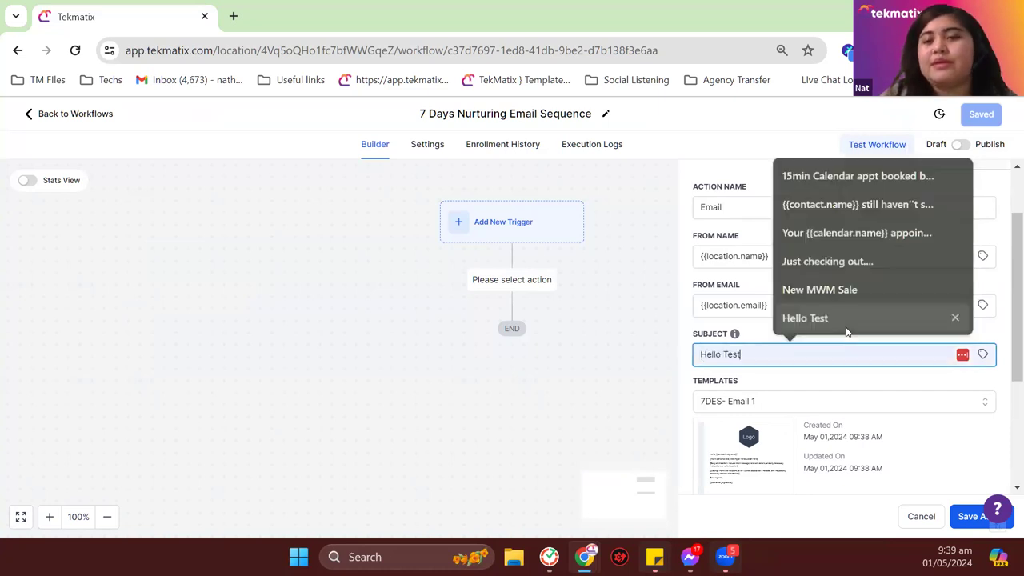
scroll(883, 452, "down", 2)
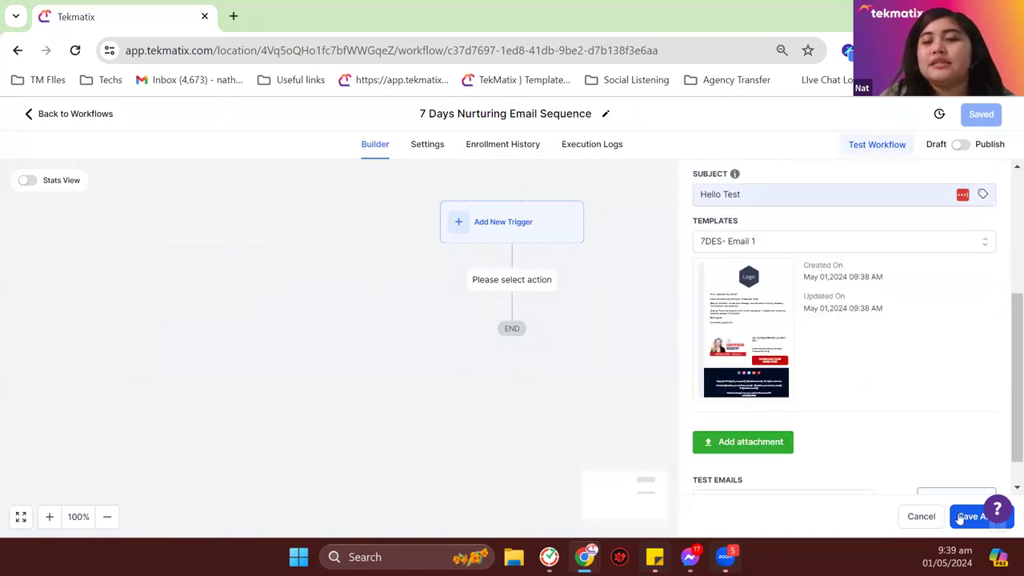
scroll(887, 480, "up", 3)
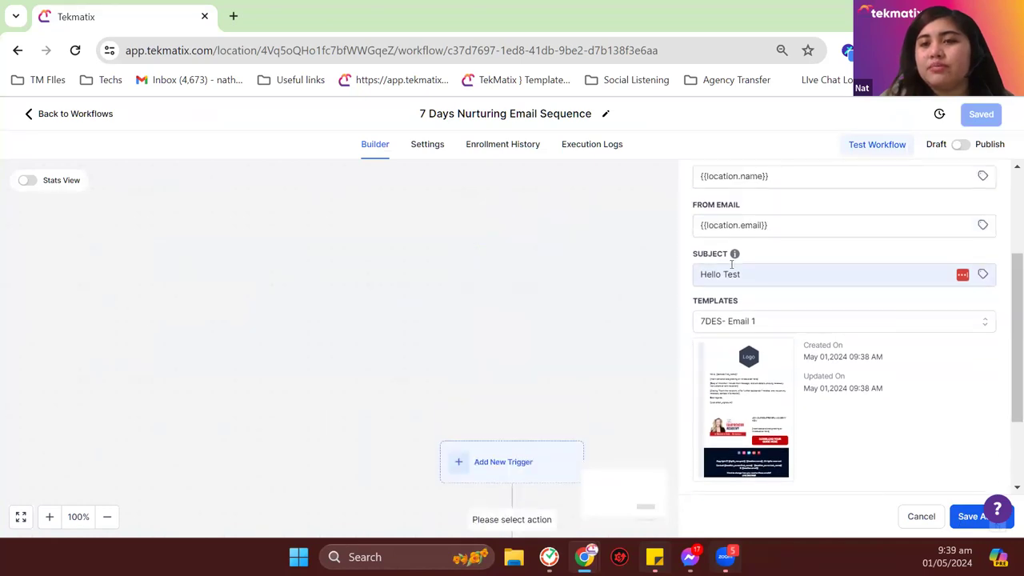
left_click(754, 281)
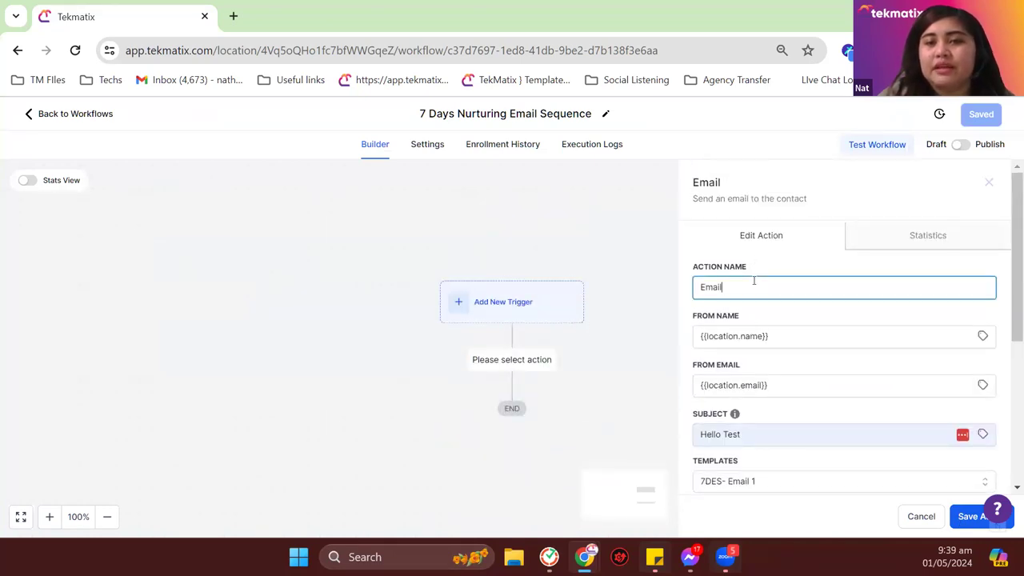
type("1 Day 1")
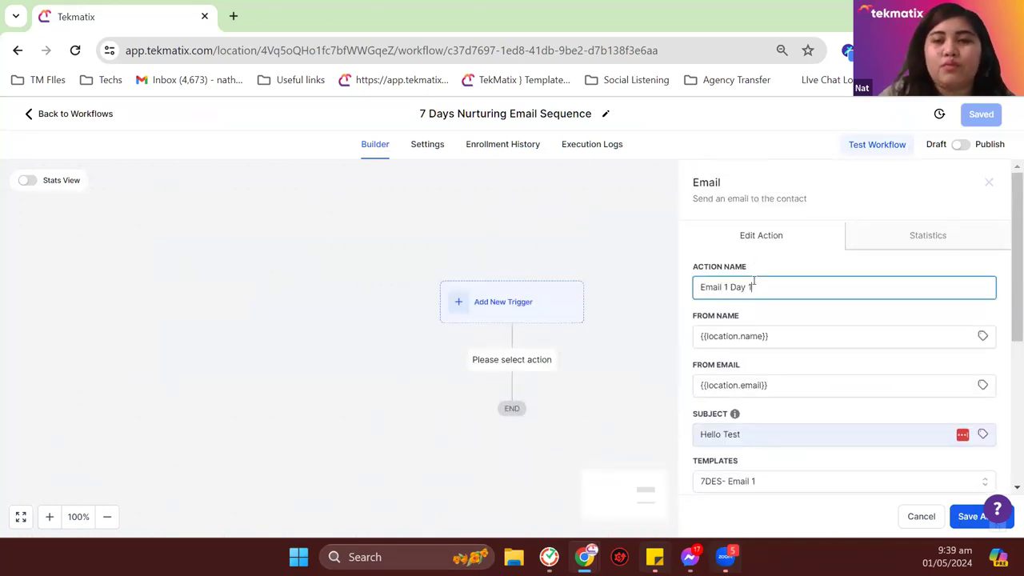
left_click(966, 518)
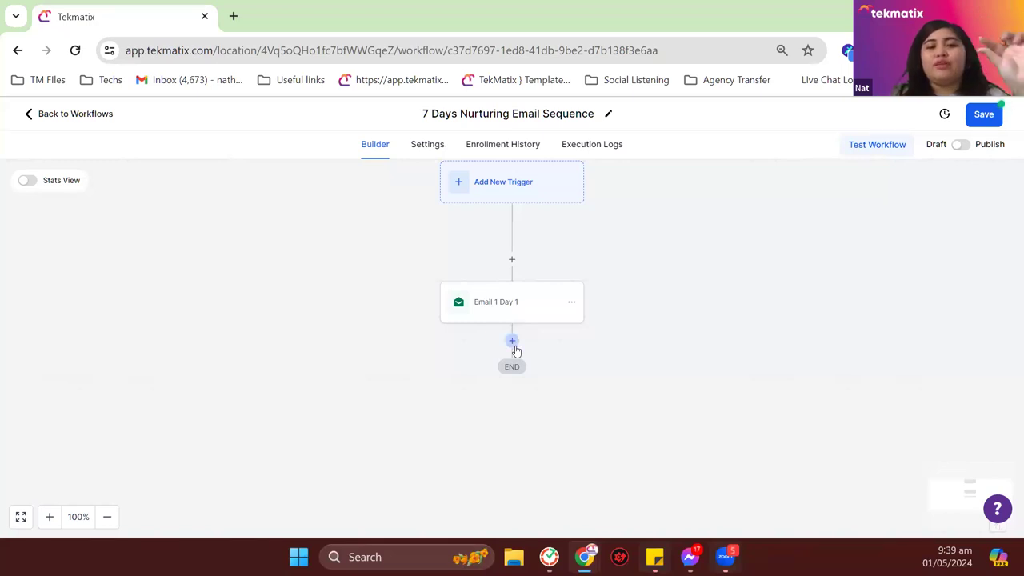
Step: Insert a Wait action after Email 1 Day 1 with a duration of 1 day
left_click(512, 341)
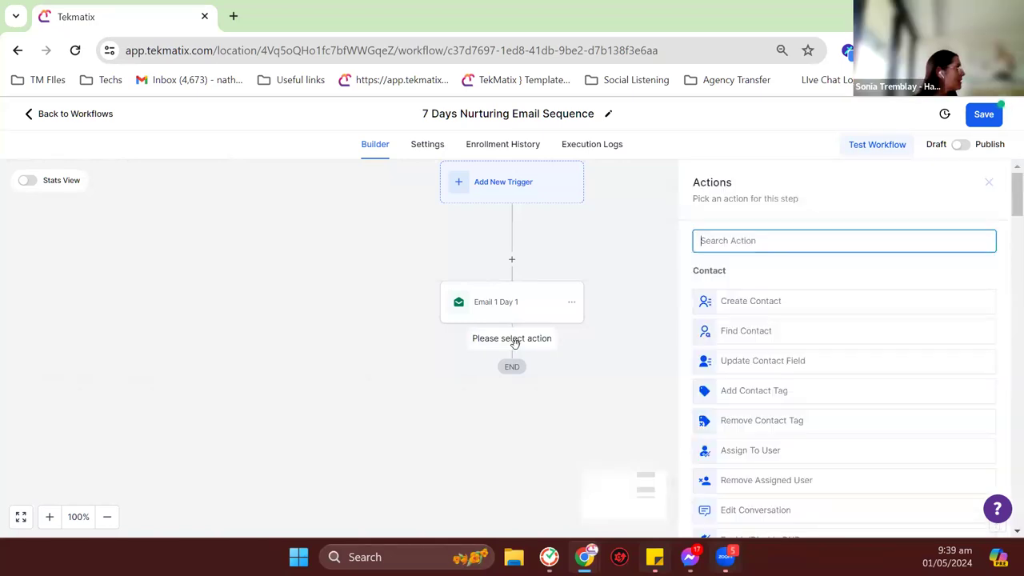
type("wait")
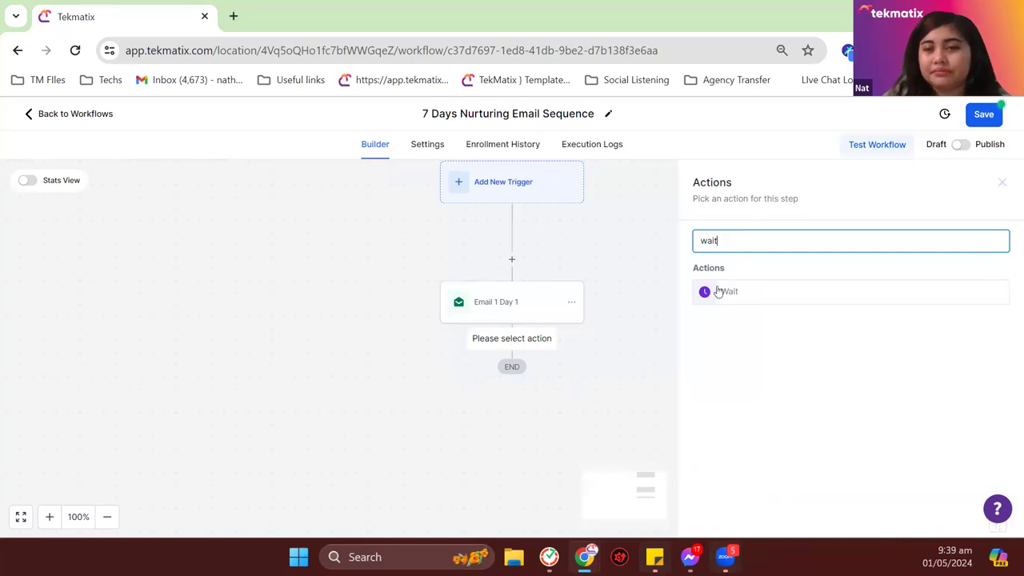
left_click(718, 291)
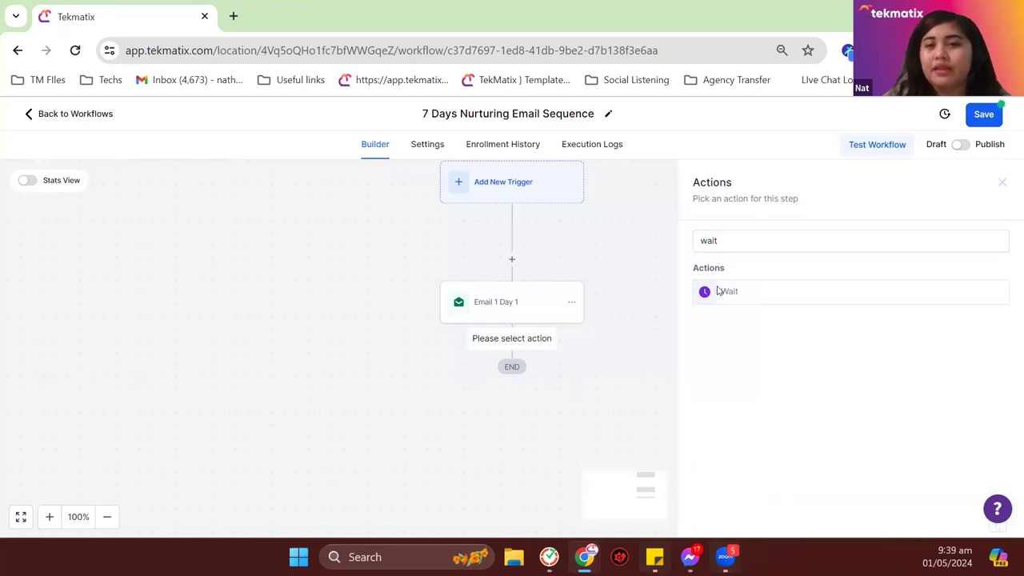
left_click(538, 372)
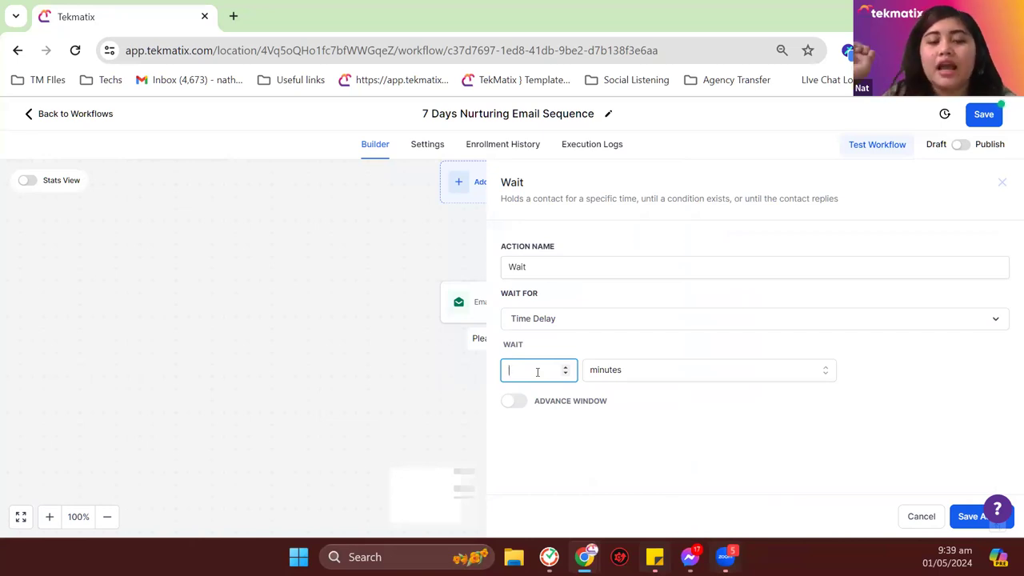
left_click(622, 370)
left_click(629, 441)
Step: Turn off the resume day and hour limits, then save the Wait step
left_click(516, 402)
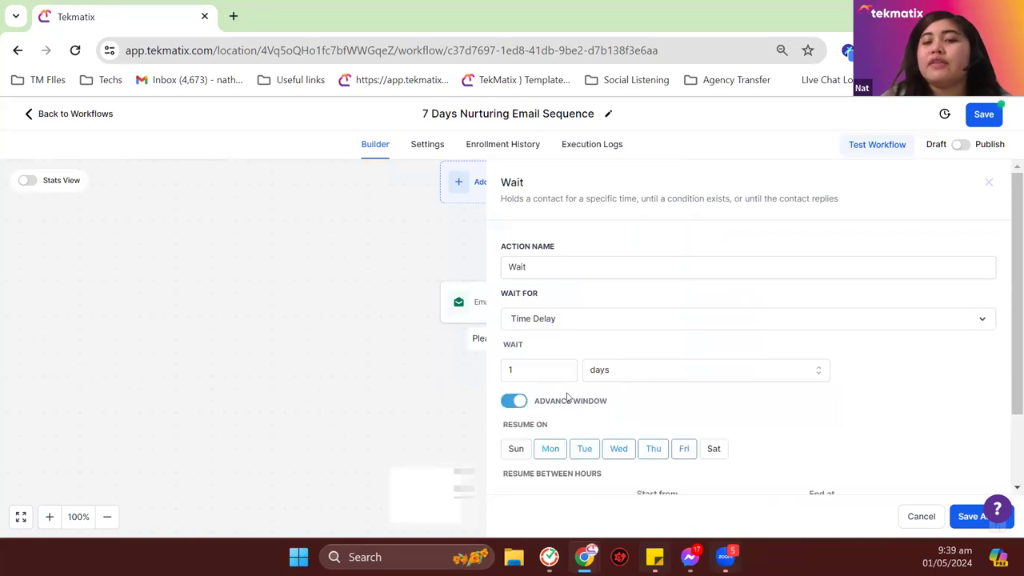
scroll(569, 395, "down", 2)
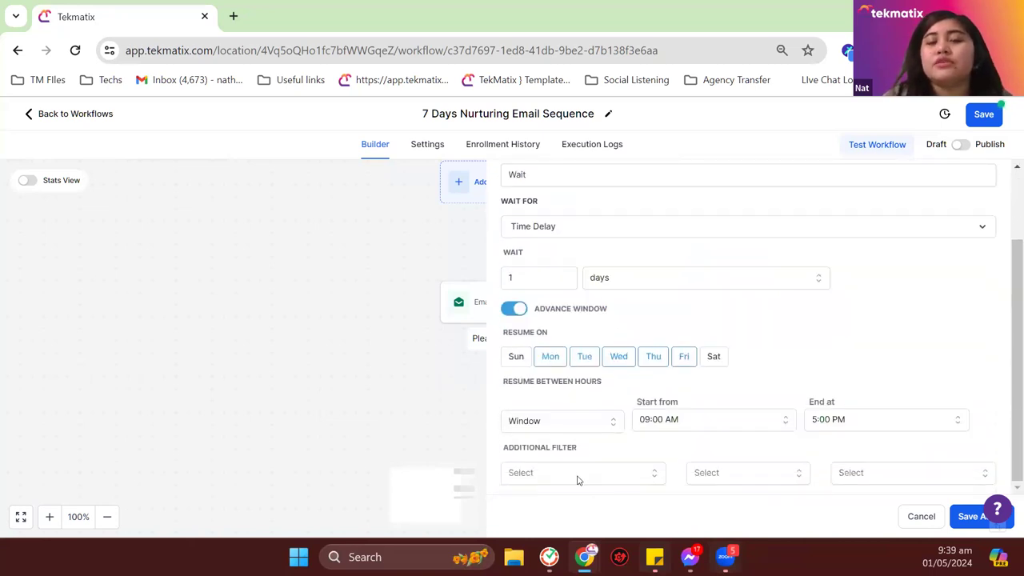
left_click(590, 422)
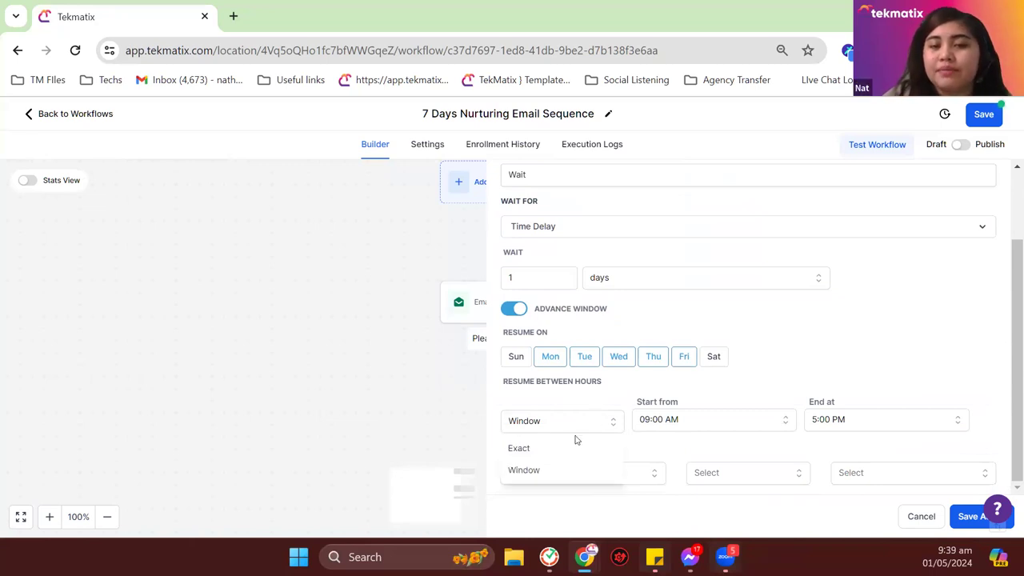
left_click(581, 447)
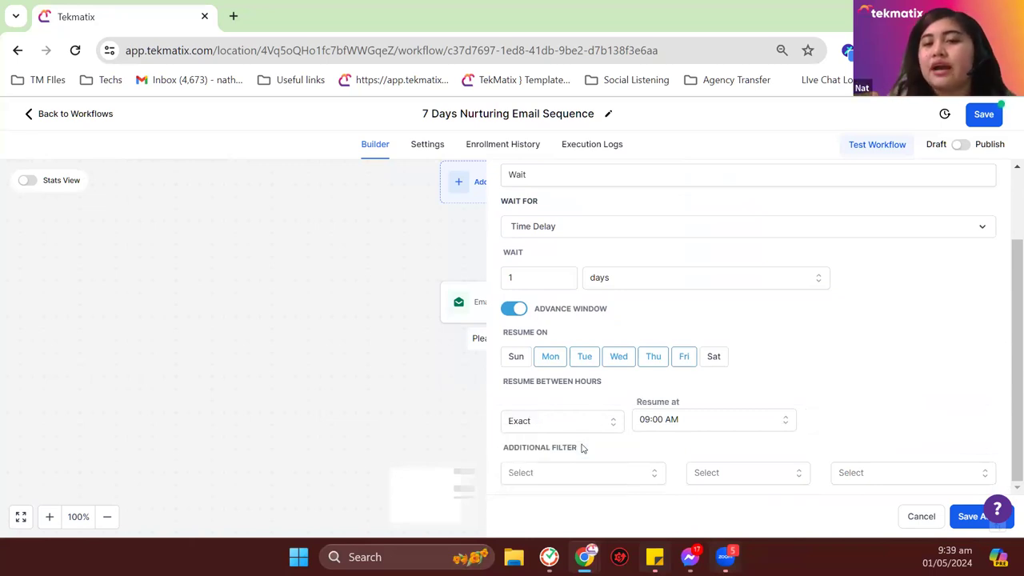
left_click(685, 420)
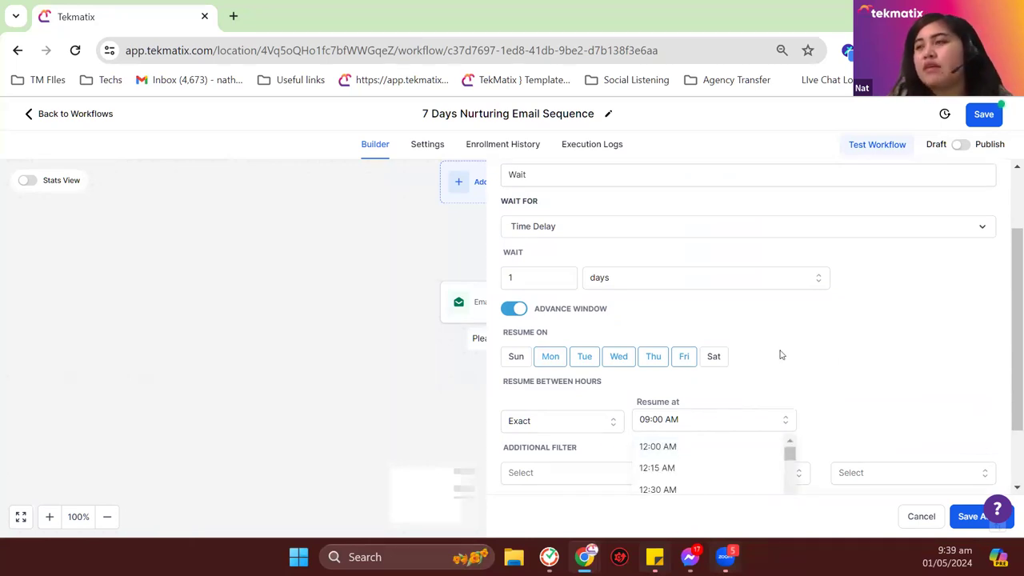
scroll(780, 354, "down", 1)
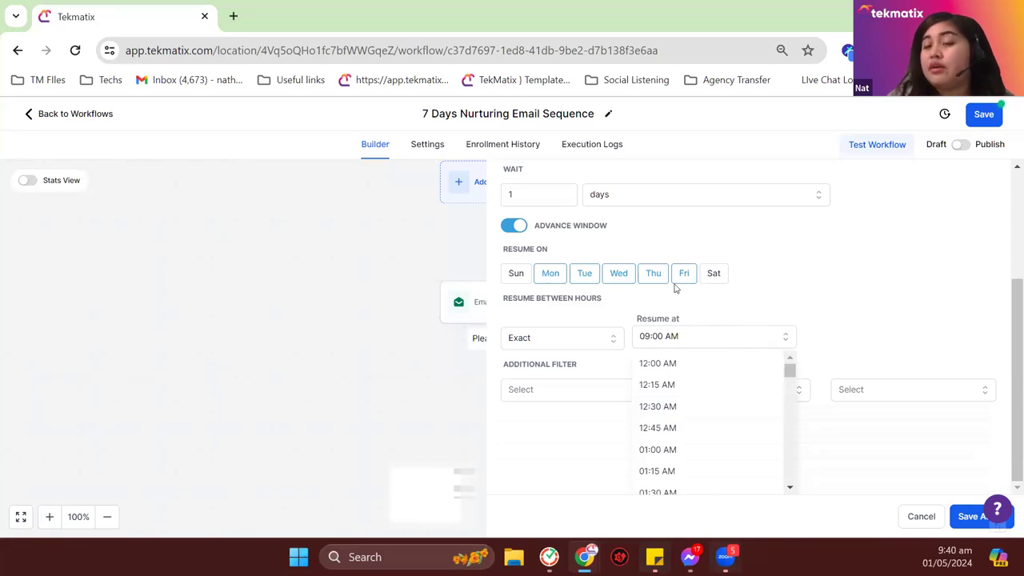
scroll(660, 290, "up", 1)
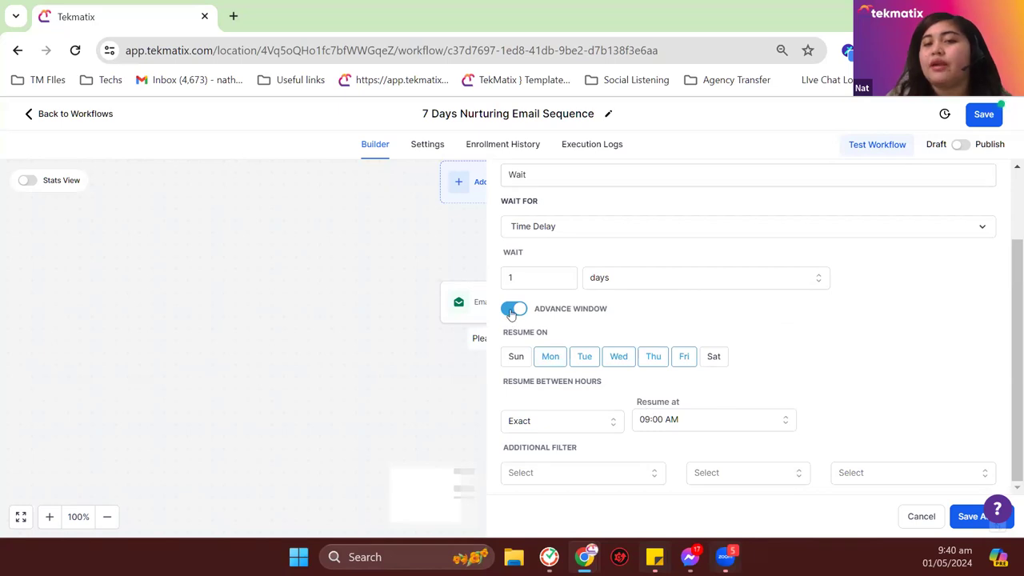
left_click(510, 310)
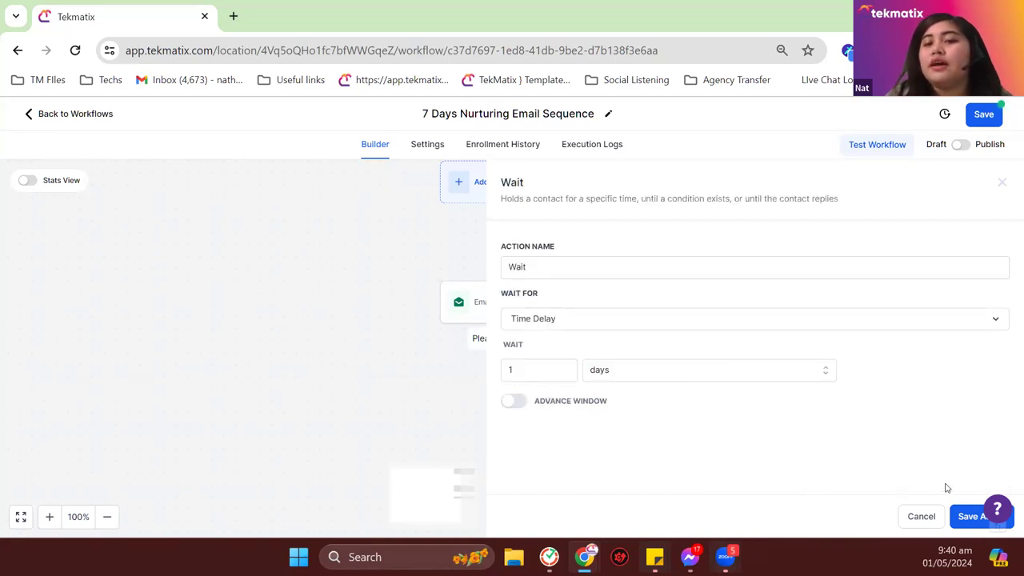
left_click(970, 519)
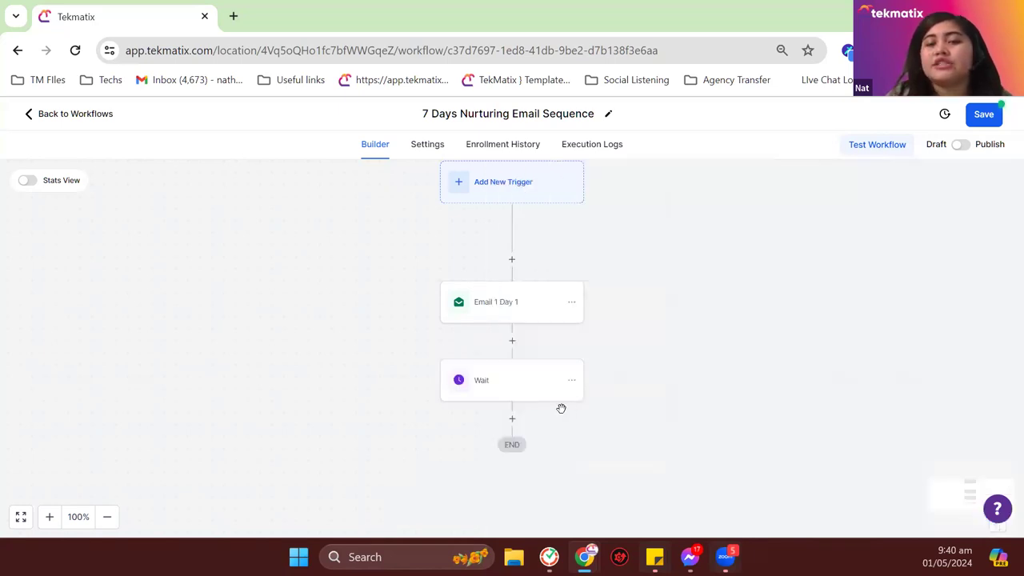
Step: Append '1 Day' to the Wait action's name, save it, then save the workflow
left_click(526, 339)
left_click(590, 262)
type("1 Day")
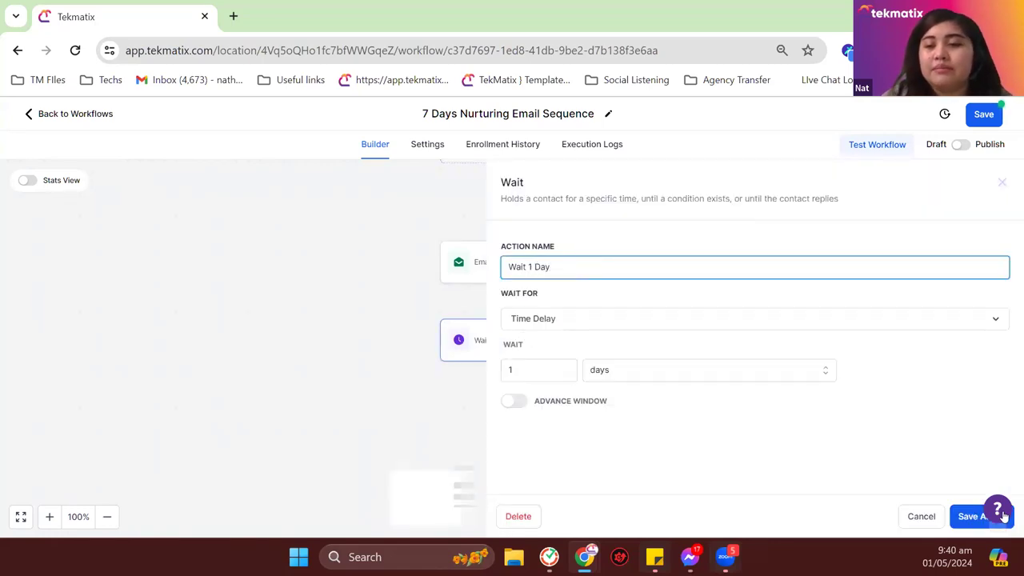
left_click(977, 518)
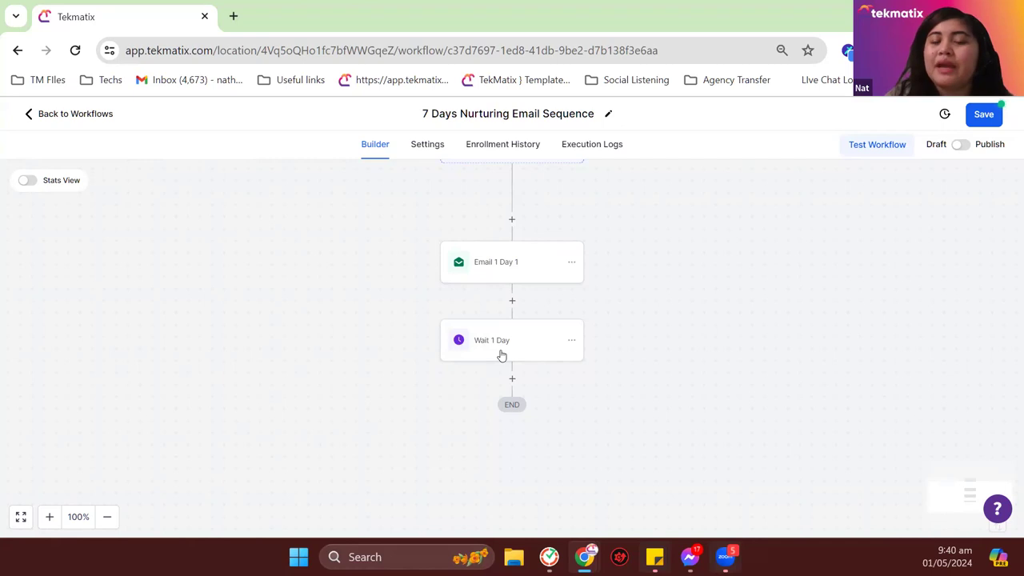
left_click(983, 114)
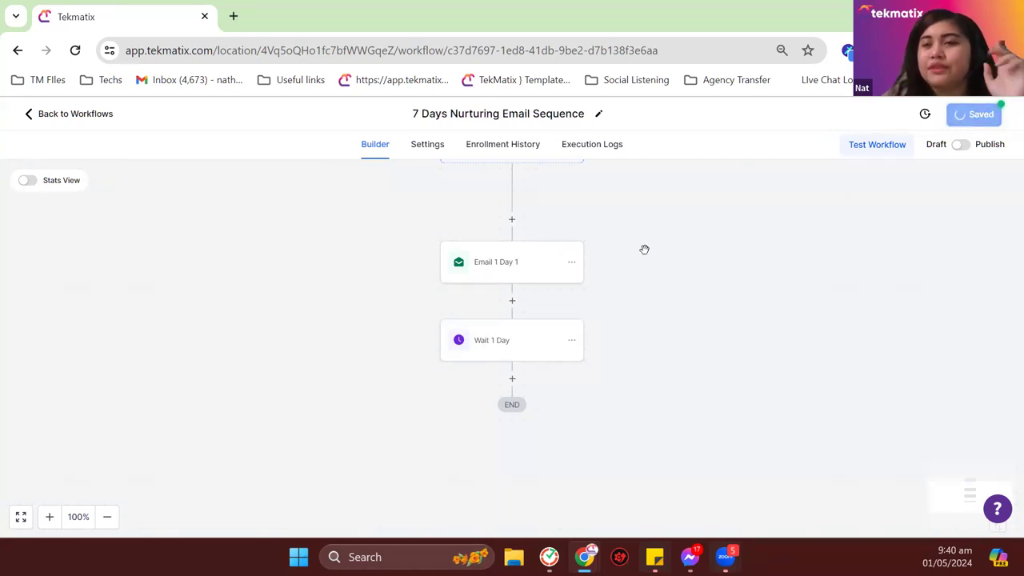
Step: Copy all actions from Email 1 Day 1 onward and paste them just before END
left_click(572, 264)
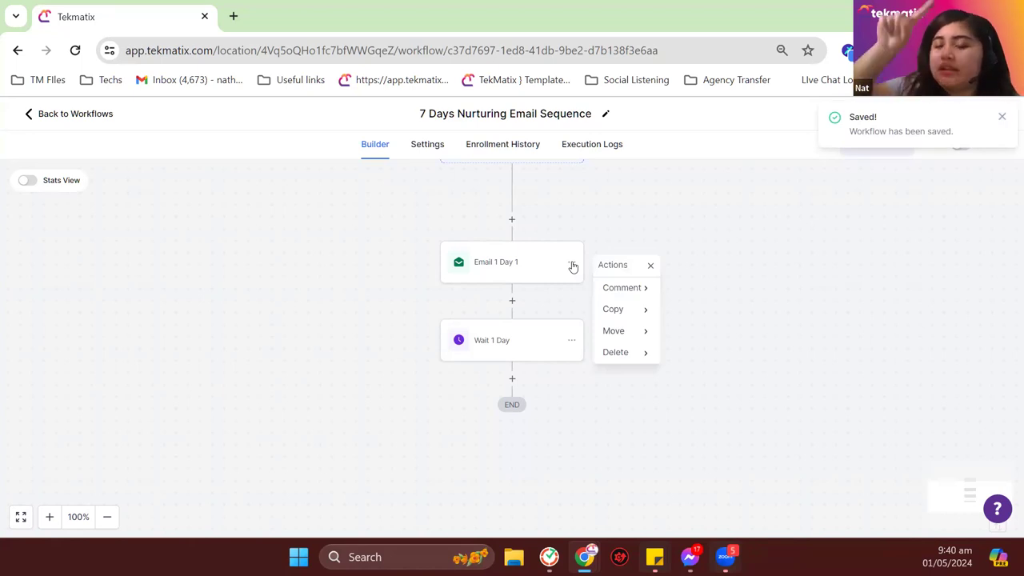
left_click(642, 311)
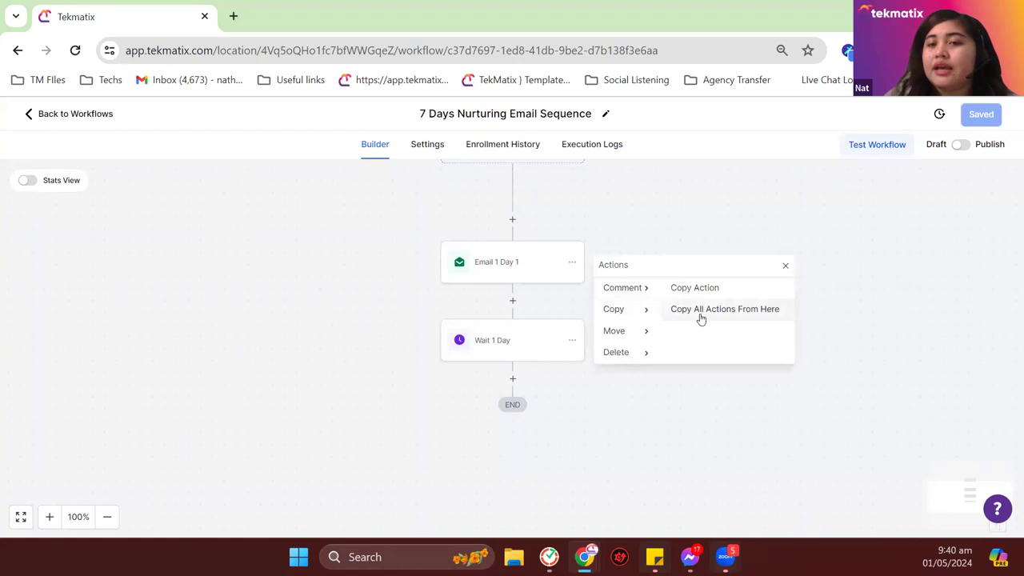
left_click(700, 316)
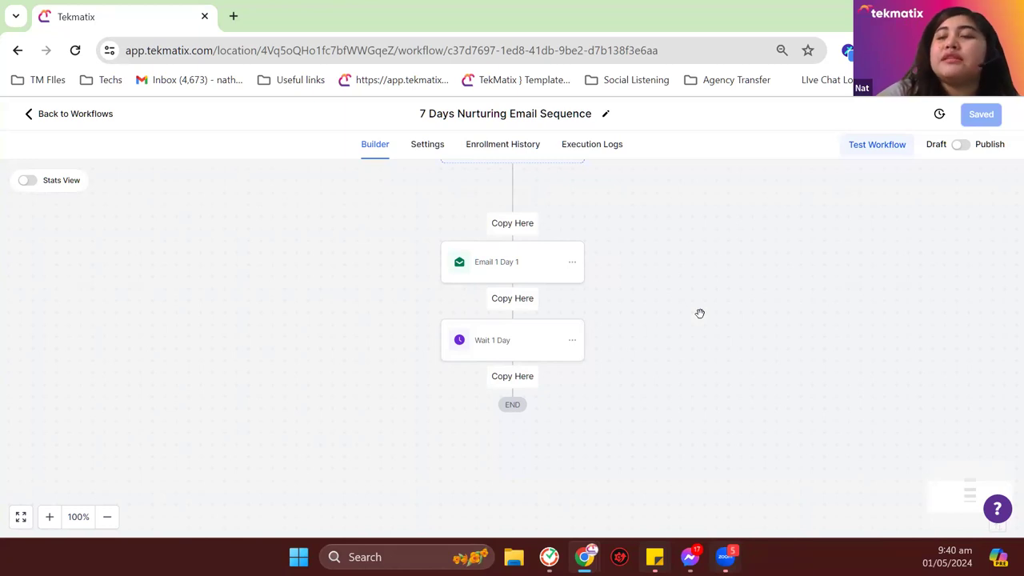
left_click(521, 380)
Step: Copy all actions from the first email again and paste them at the workflow's end
scroll(518, 374, "down", 2)
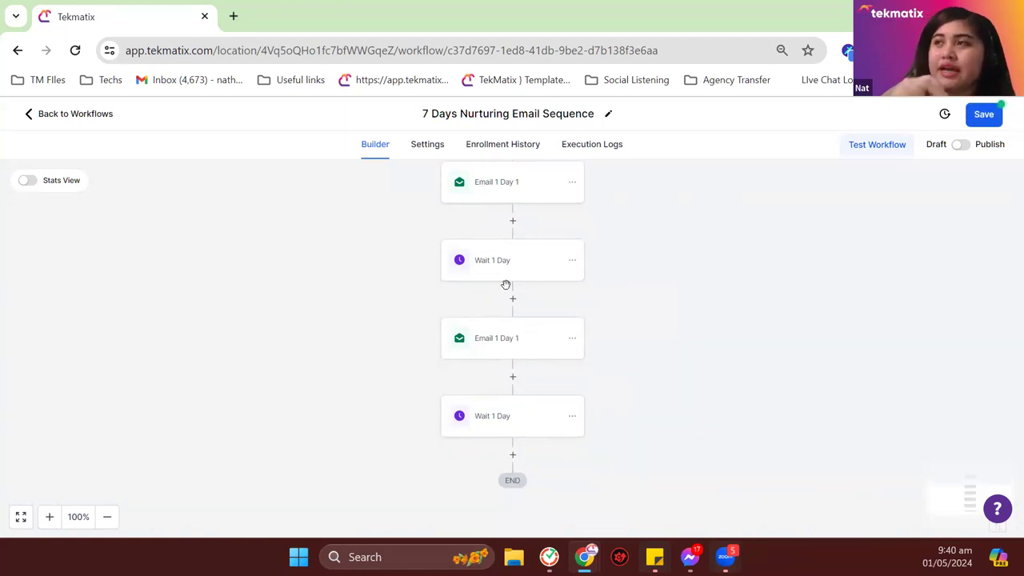
scroll(590, 301, "up", 1)
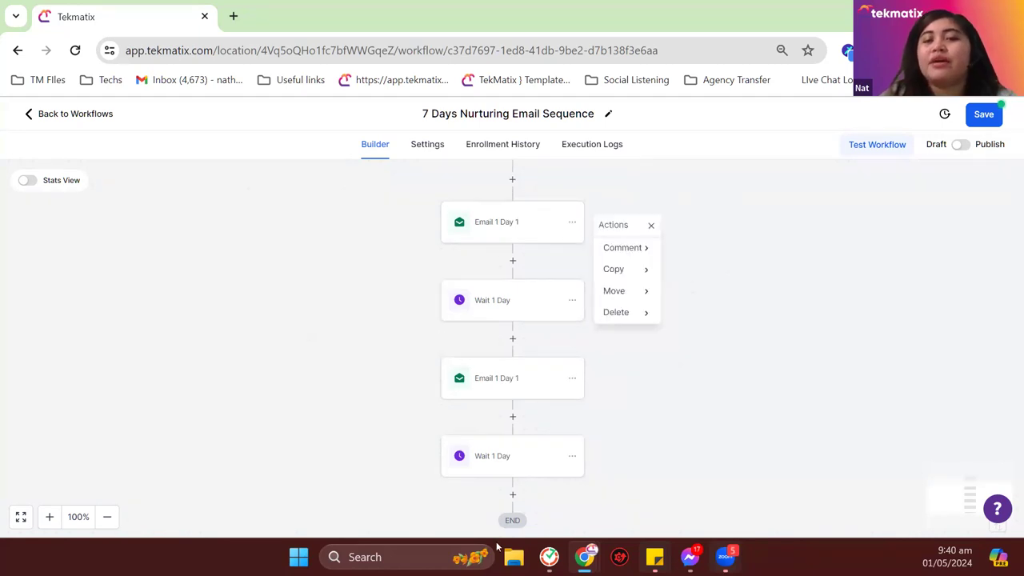
mouse_move(662, 284)
left_click(696, 270)
scroll(425, 405, "down", 3)
left_click(512, 373)
Step: Once more copy everything from the first email step and paste it at the end
scroll(514, 384, "down", 2)
scroll(516, 400, "up", 2)
scroll(517, 402, "up", 3)
scroll(509, 359, "down", 3)
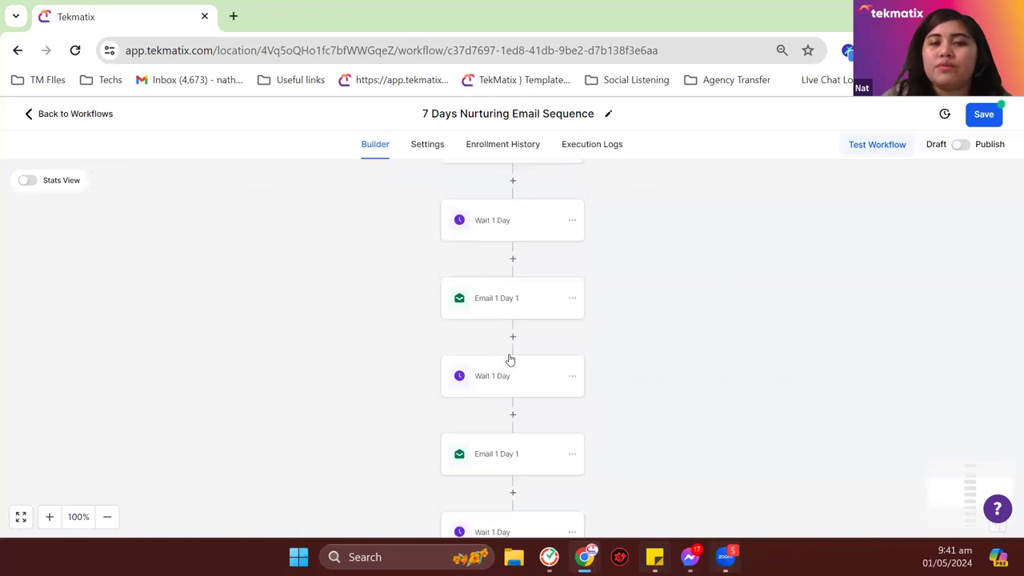
scroll(520, 359, "down", 4)
scroll(534, 376, "up", 2)
scroll(534, 376, "down", 1)
scroll(536, 360, "up", 4)
left_click(572, 303)
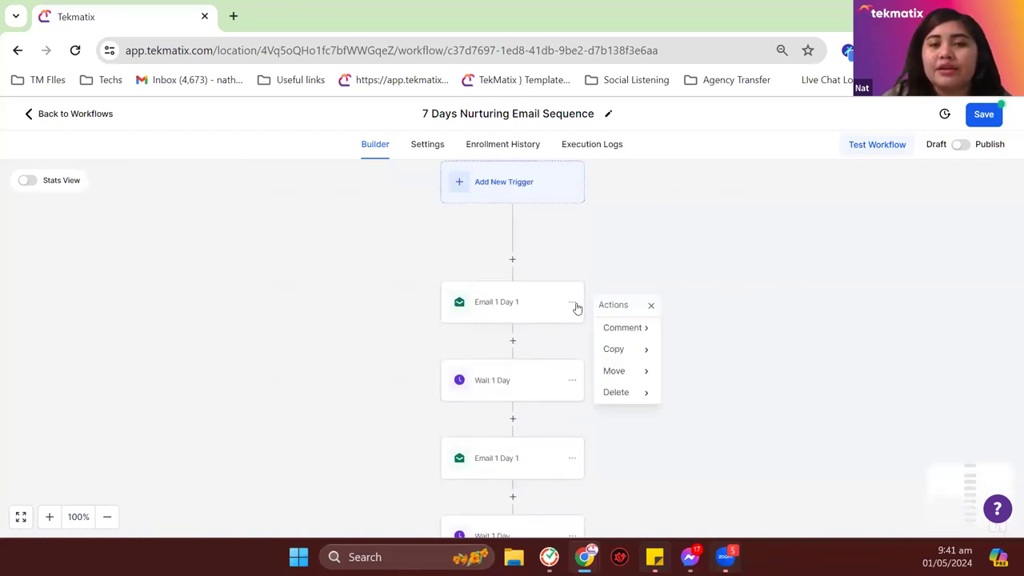
mouse_move(632, 349)
left_click(692, 350)
scroll(533, 412, "down", 5)
left_click(516, 245)
scroll(569, 397, "up", 3)
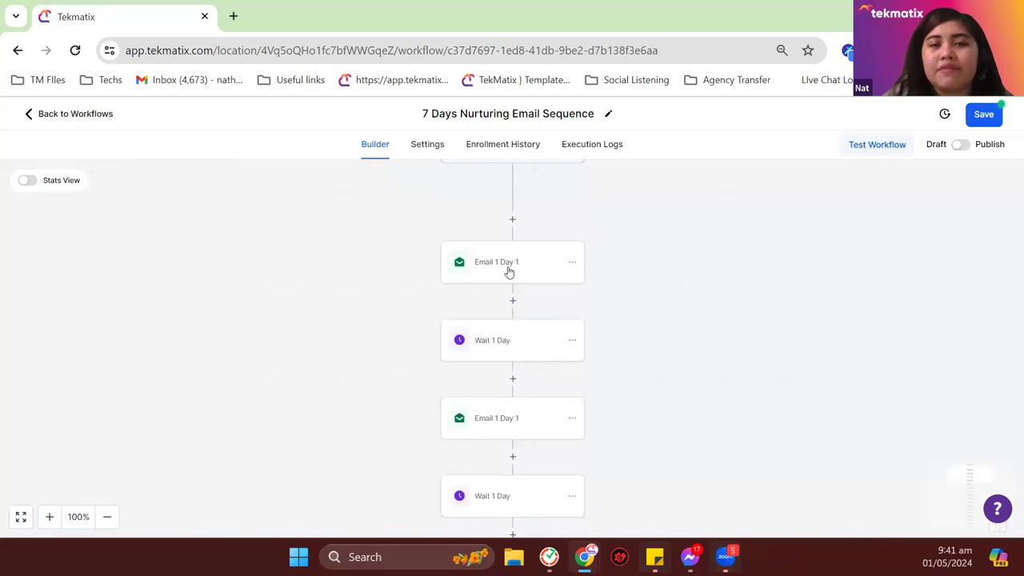
scroll(513, 296, "down", 2)
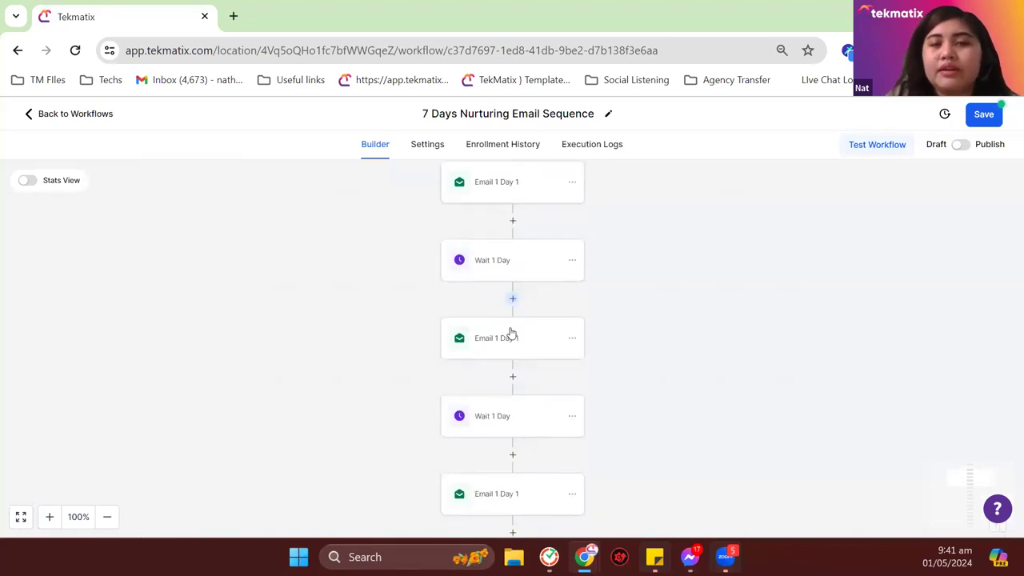
Step: Rename the second email step to 'Email 2 Day 2'
left_click(520, 342)
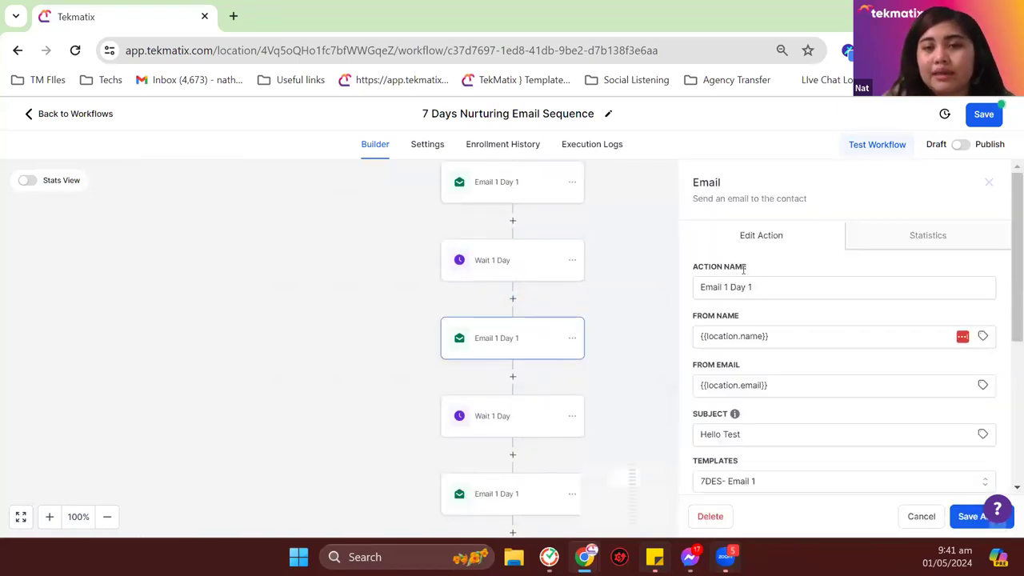
left_click(725, 296)
key("BackSpace")
type("w")
key("BackSpace")
type("2")
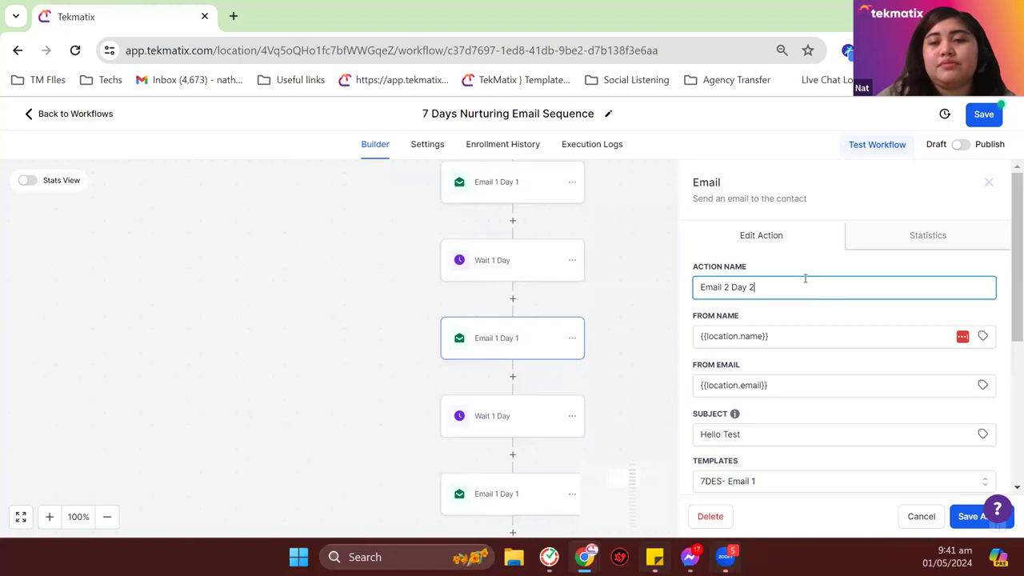
Step: Open the step's 7DES- Email 1 template in the email editor
scroll(819, 340, "down", 2)
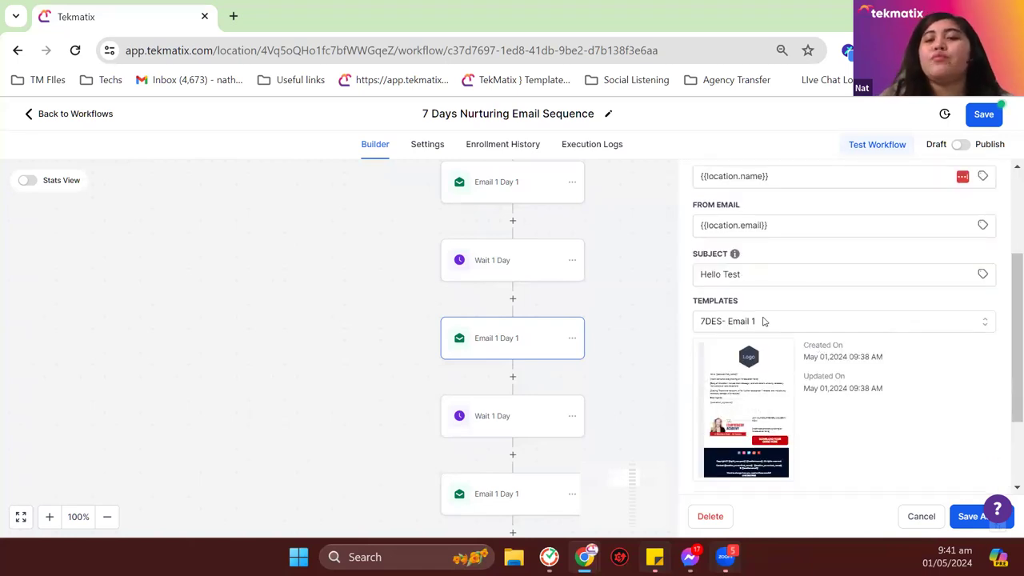
mouse_move(743, 406)
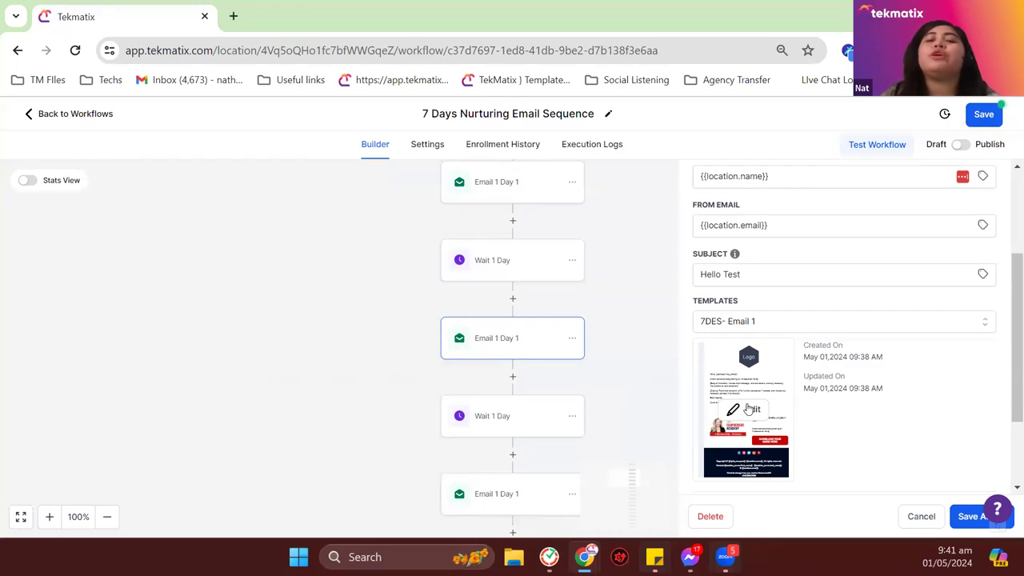
left_click(749, 410)
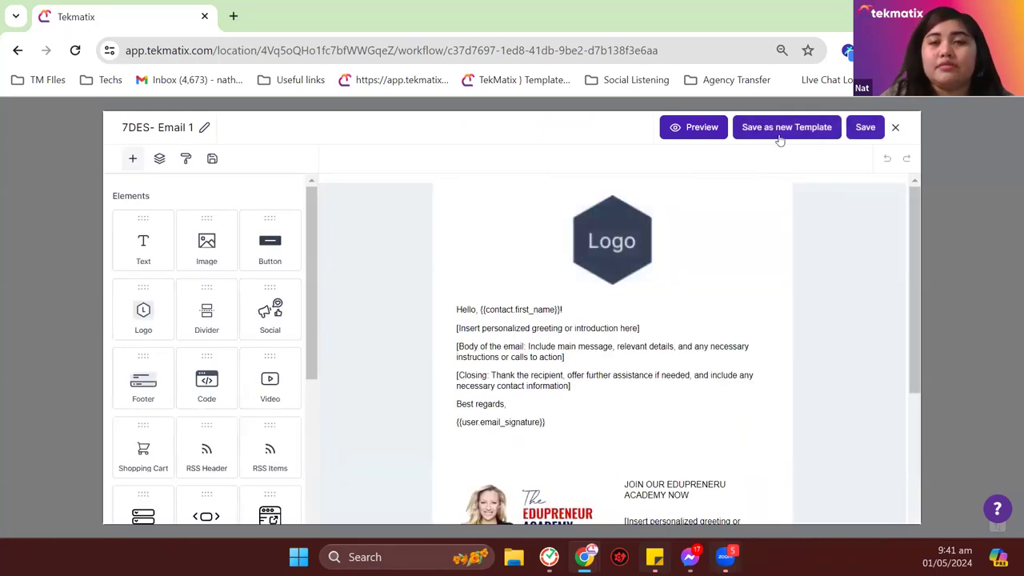
Step: Save the email design as a new template named '7DES- Email 2'
left_click(784, 130)
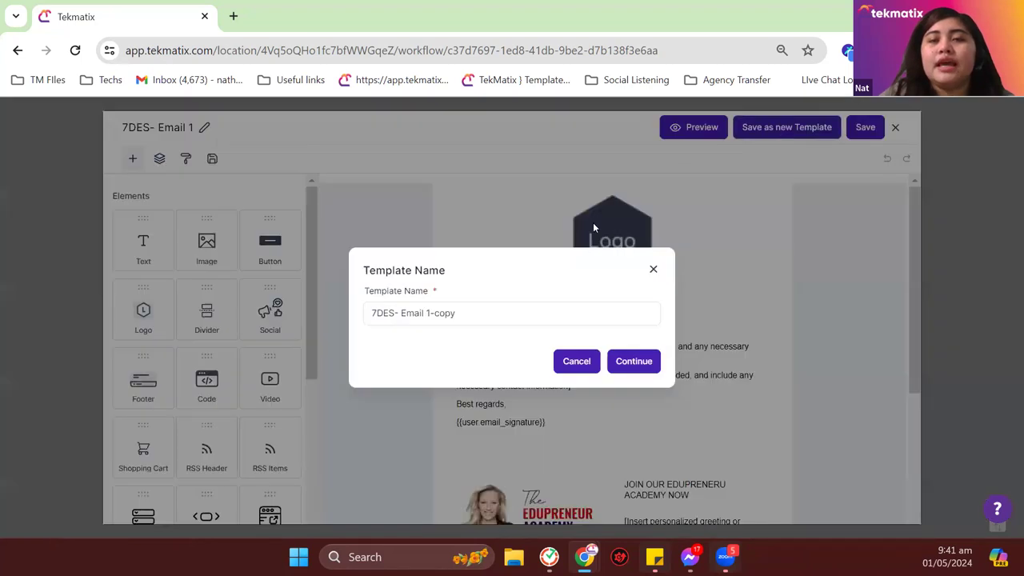
left_click(471, 313)
left_click(427, 316, "shift")
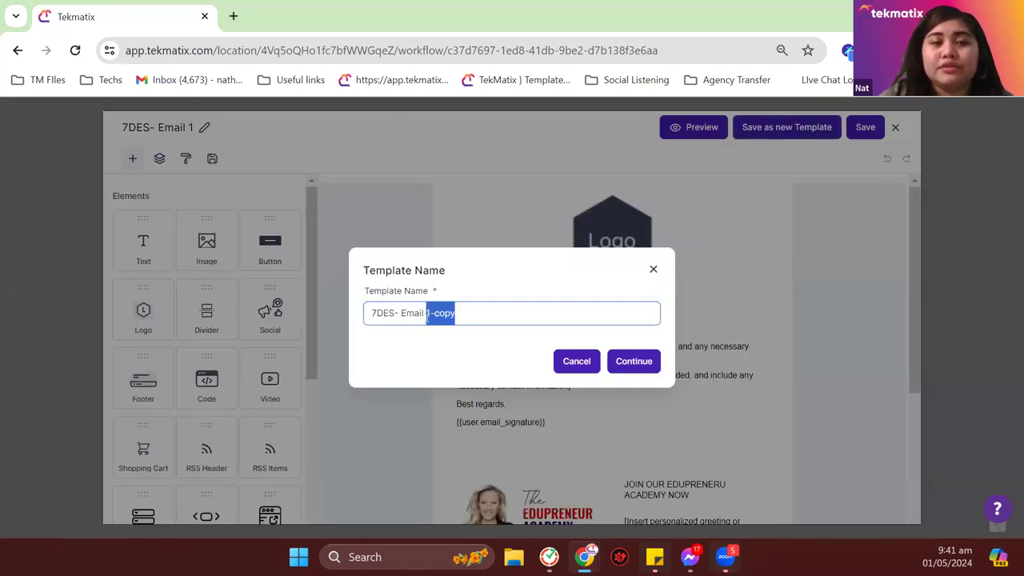
type("2")
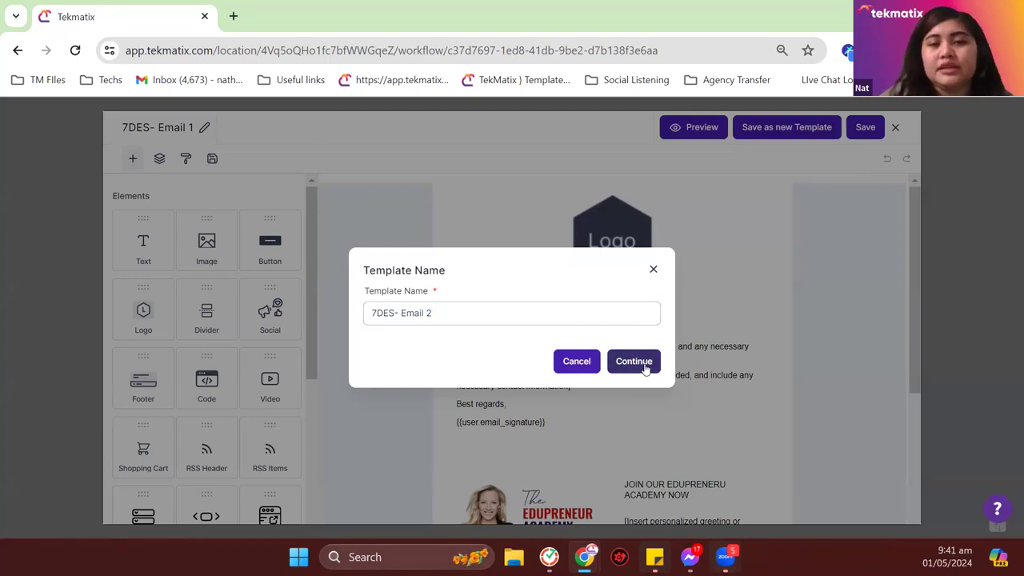
left_click(647, 363)
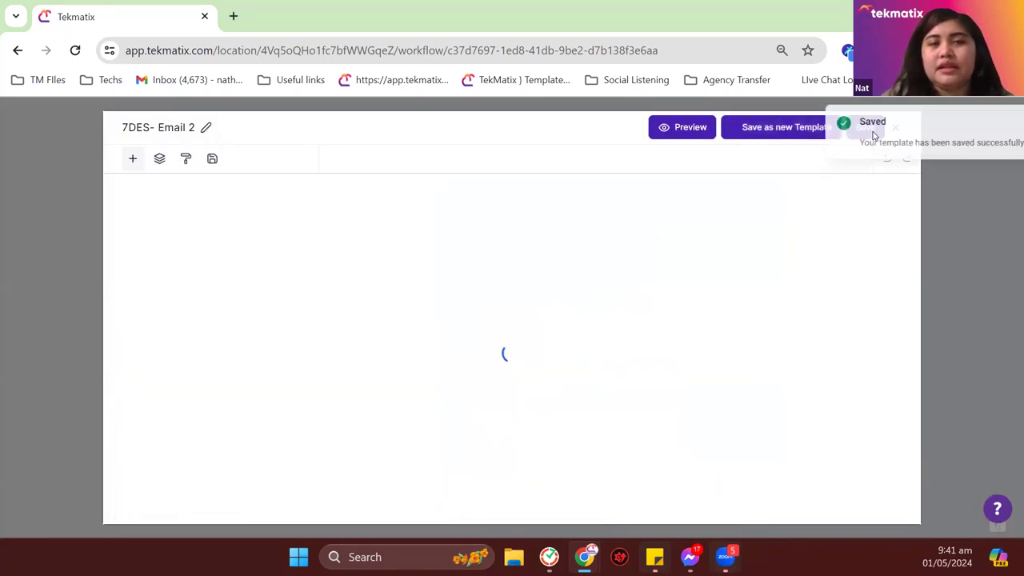
left_click(999, 121)
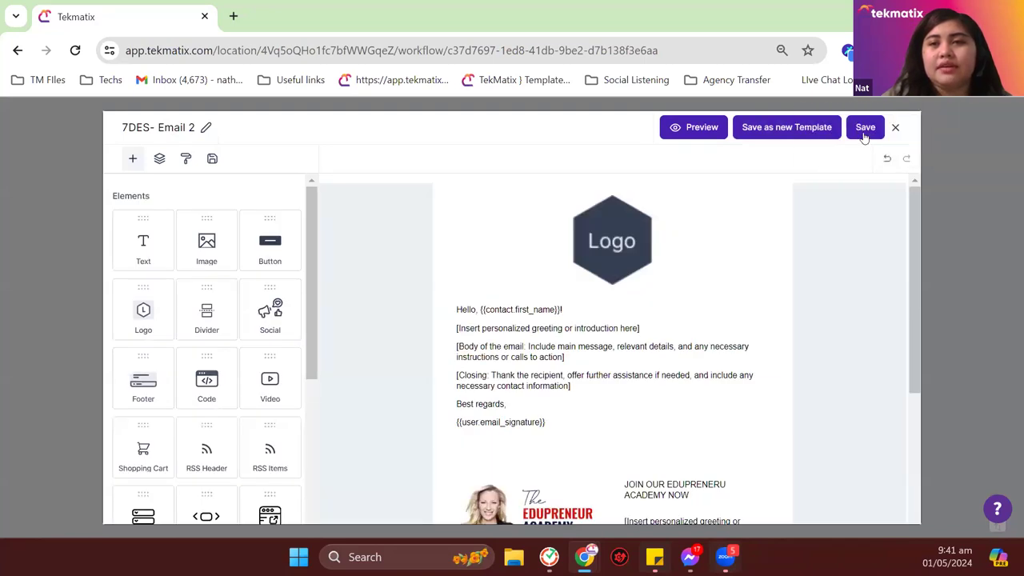
left_click(864, 126)
Step: Dismiss the saved confirmation and close the email editor, returning to the workflow
left_click(473, 350)
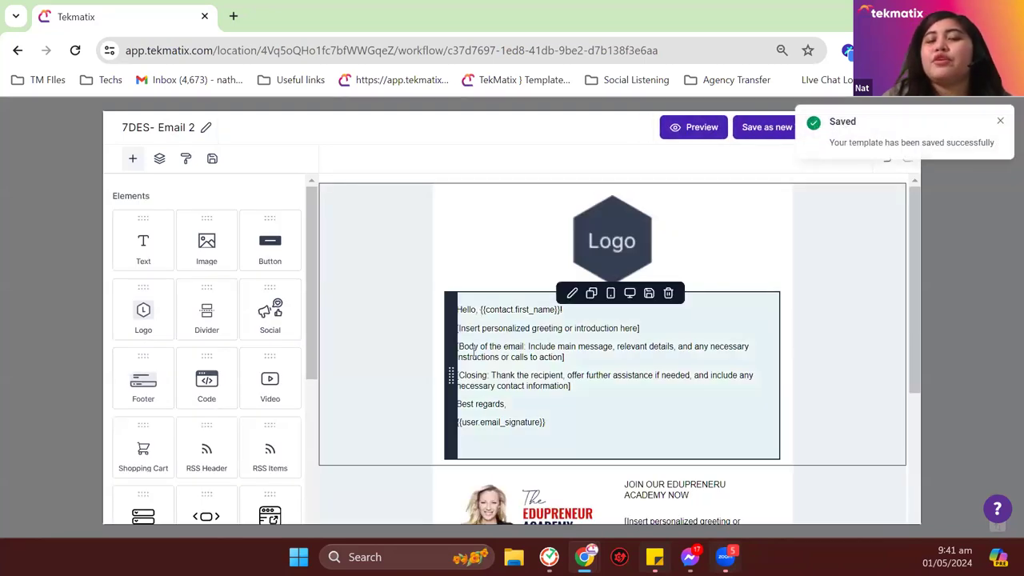
left_click(765, 174)
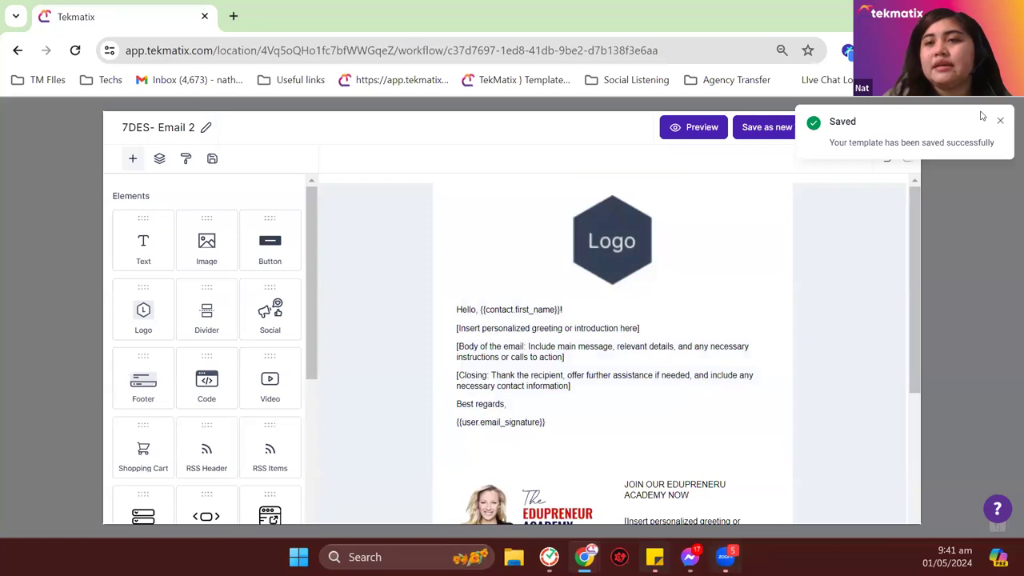
left_click(999, 121)
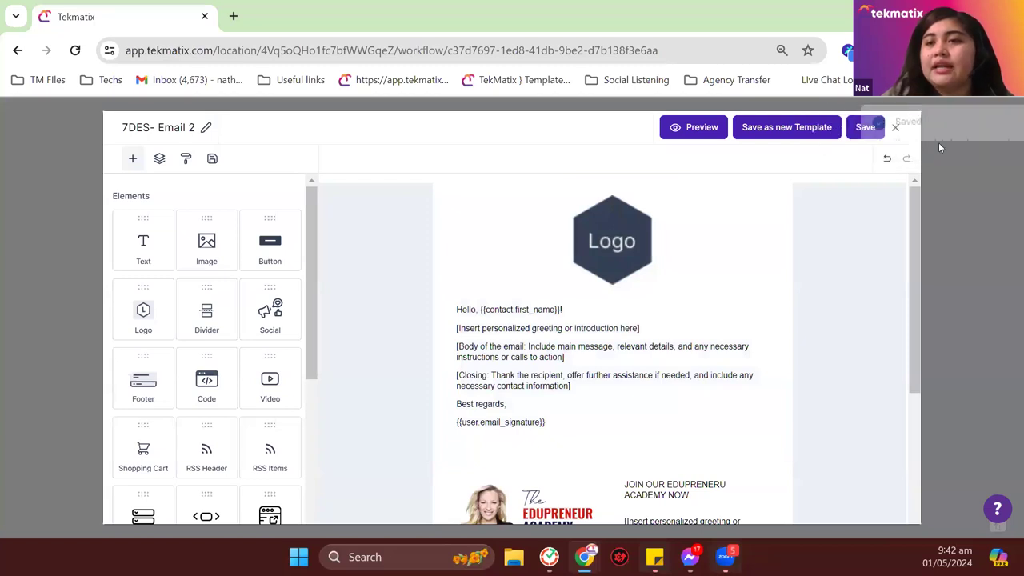
left_click(898, 128)
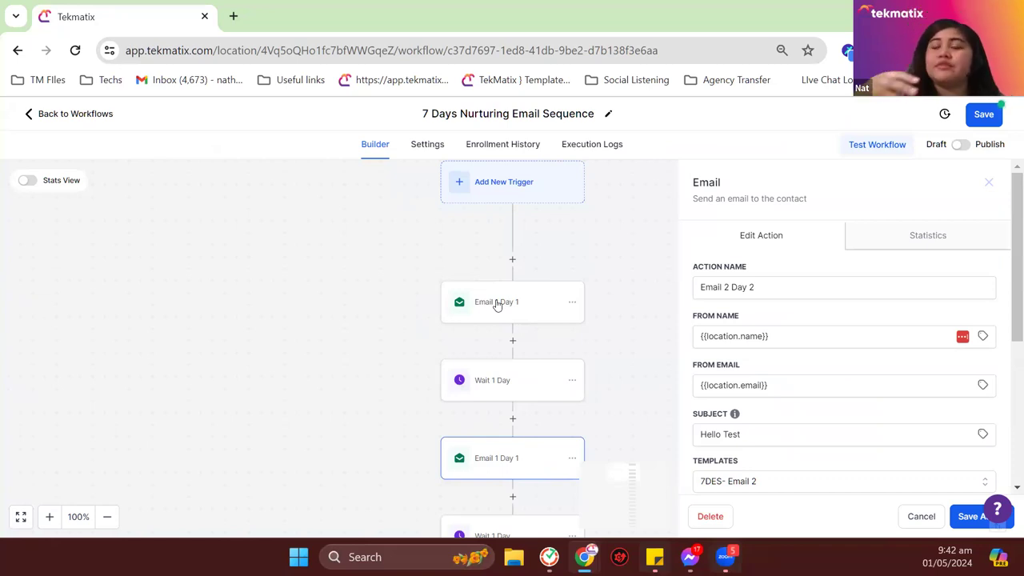
scroll(415, 408, "down", 5)
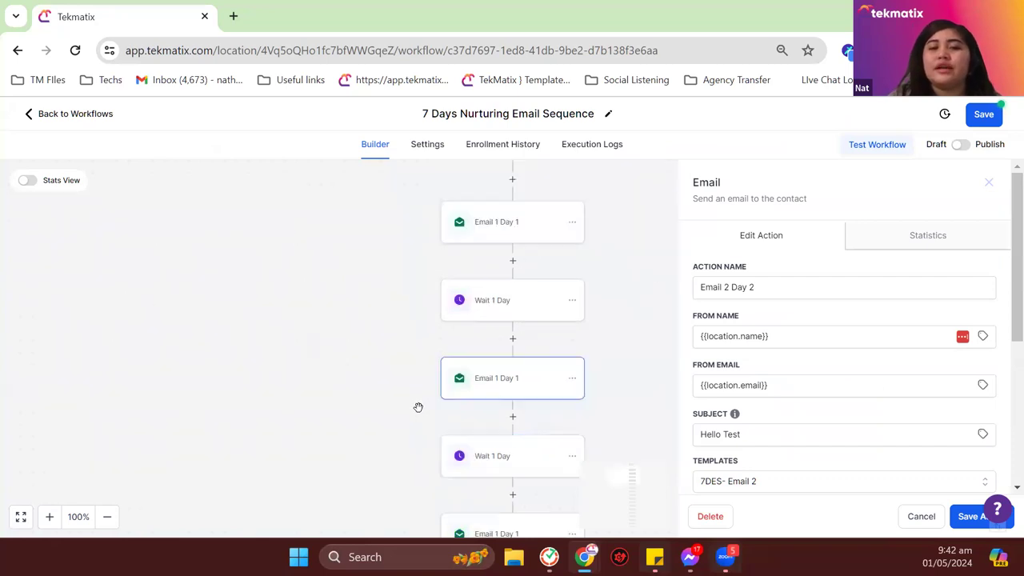
scroll(479, 338, "down", 2)
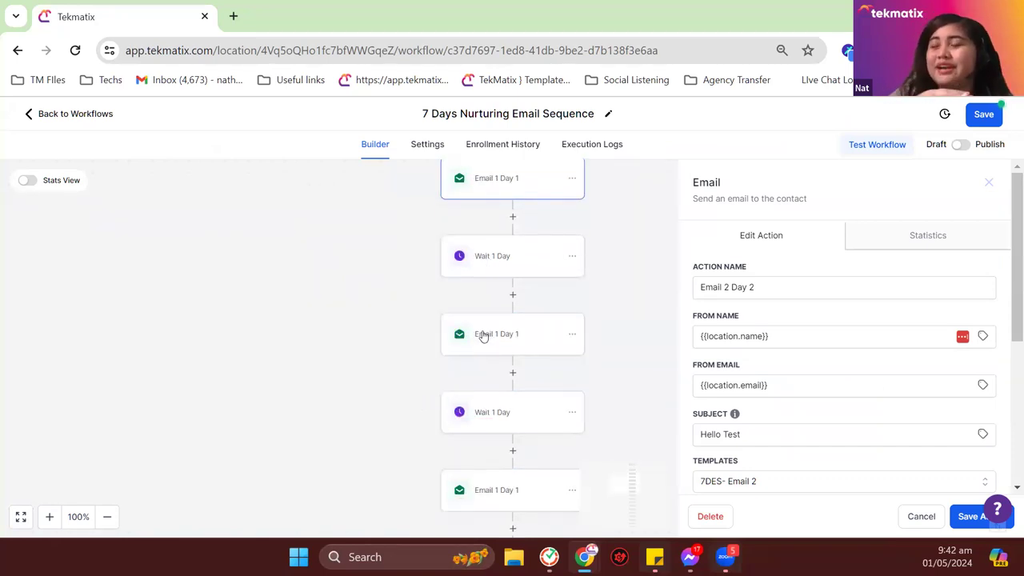
scroll(487, 283, "down", 2)
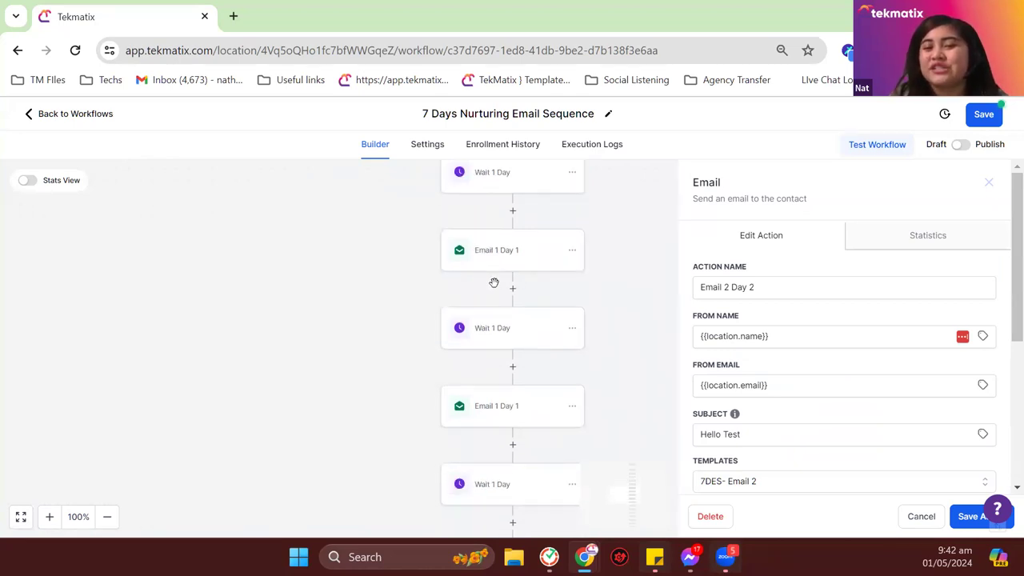
Step: Save the Email 2 Day 2 step, set the workflow to Publish, save, and go back
left_click(964, 518)
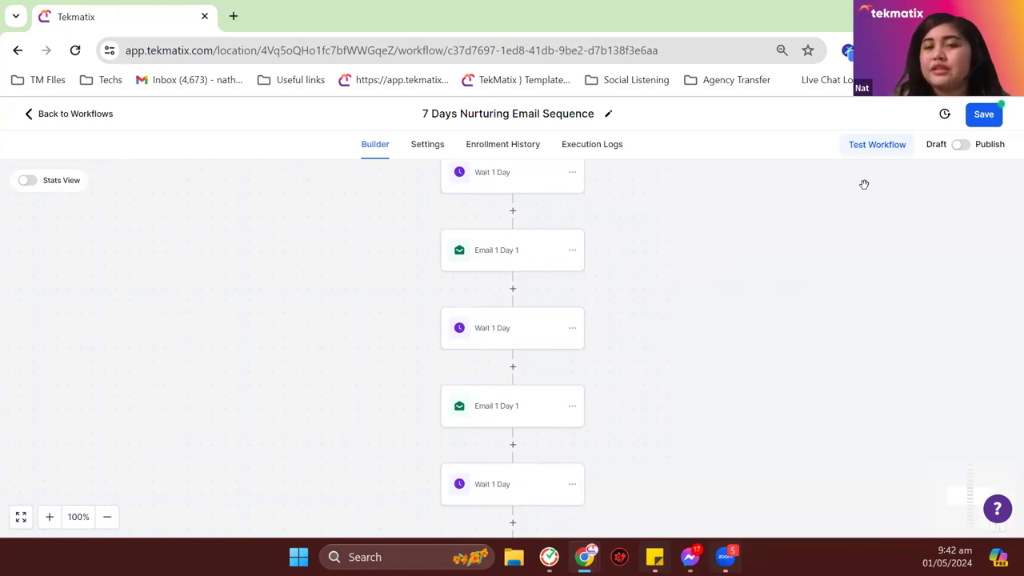
left_click(962, 146)
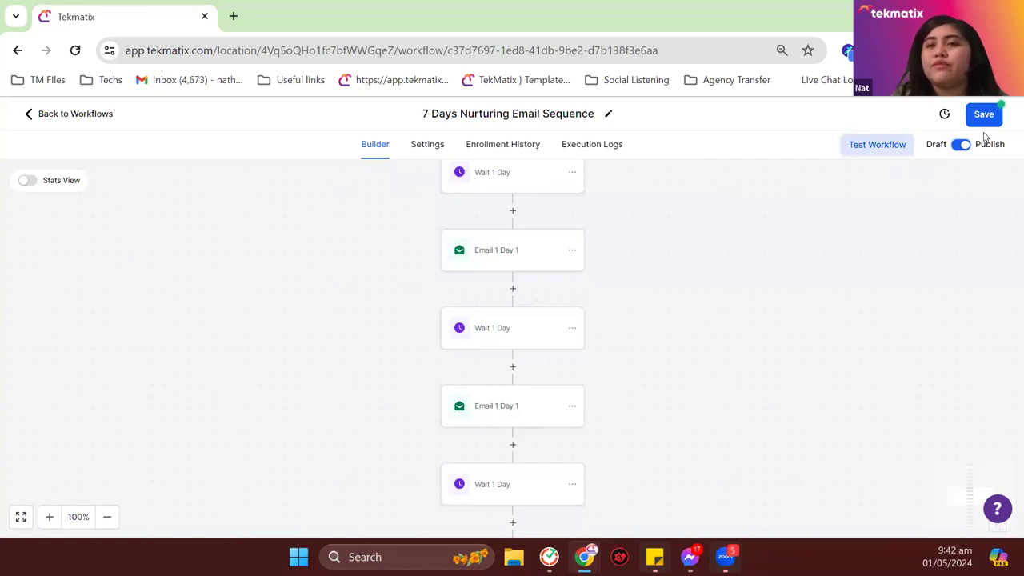
left_click(986, 115)
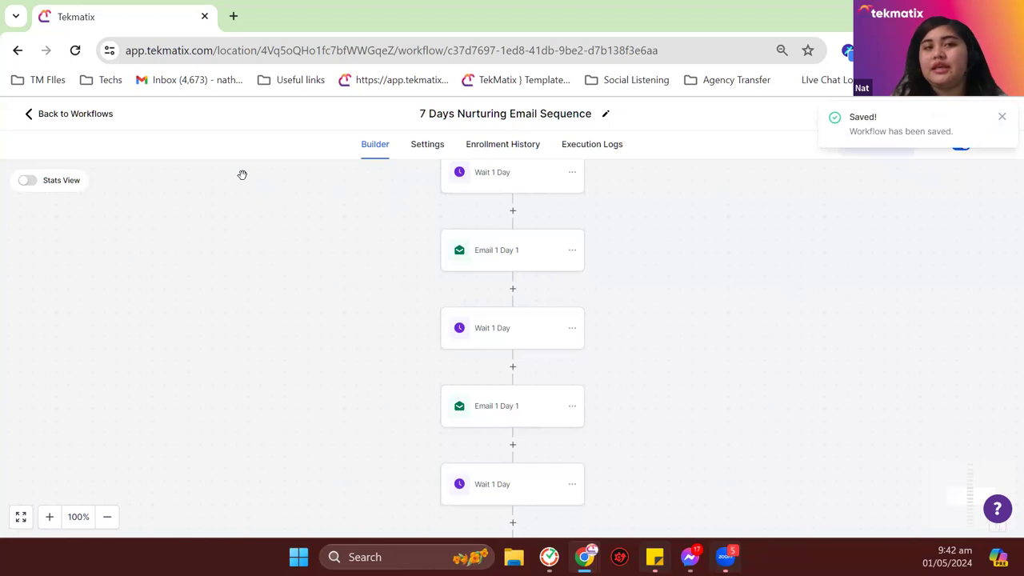
left_click(107, 114)
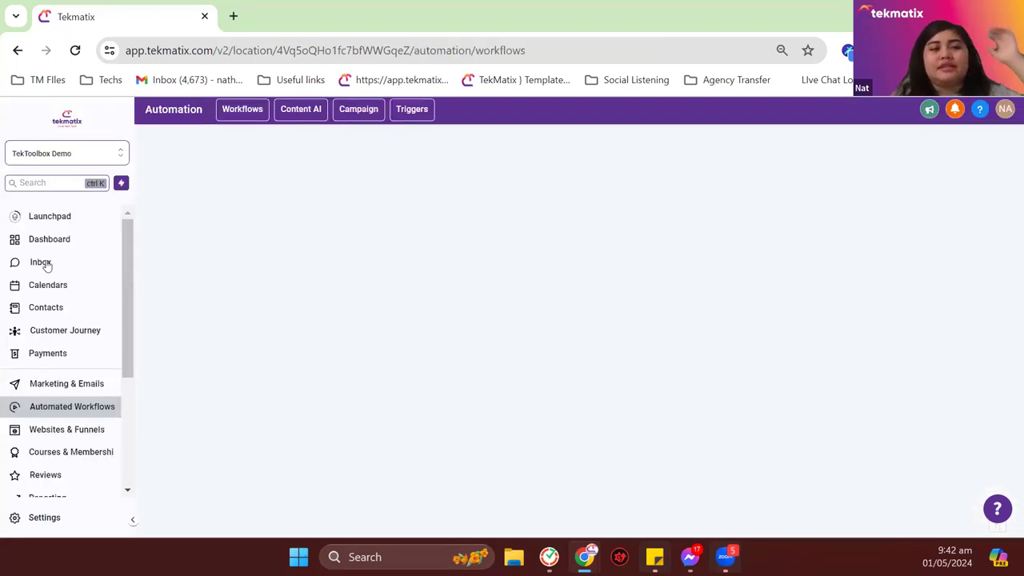
Step: Open Contacts and select all 19 contacts in My Mailing List
left_click(62, 308)
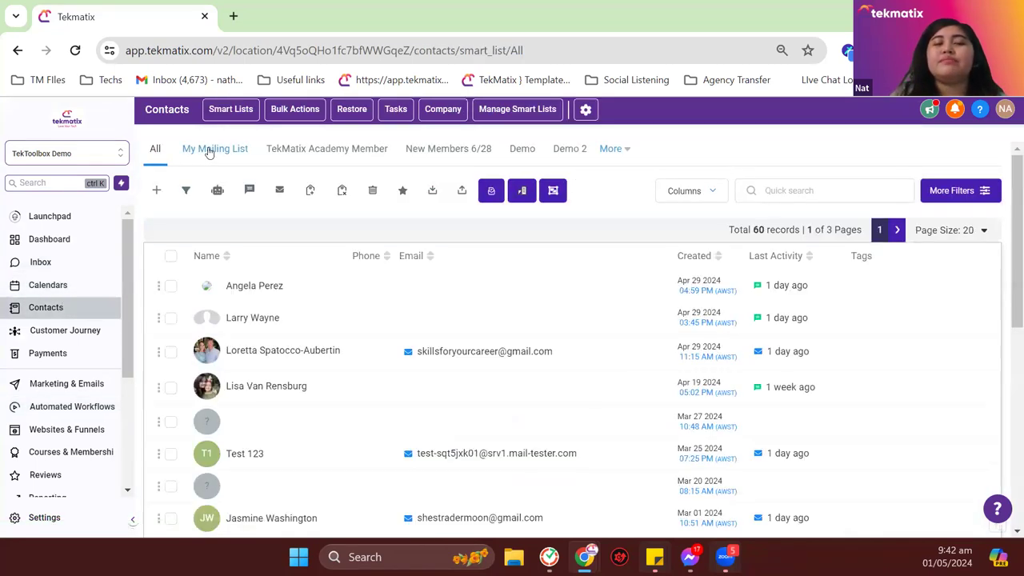
left_click(209, 149)
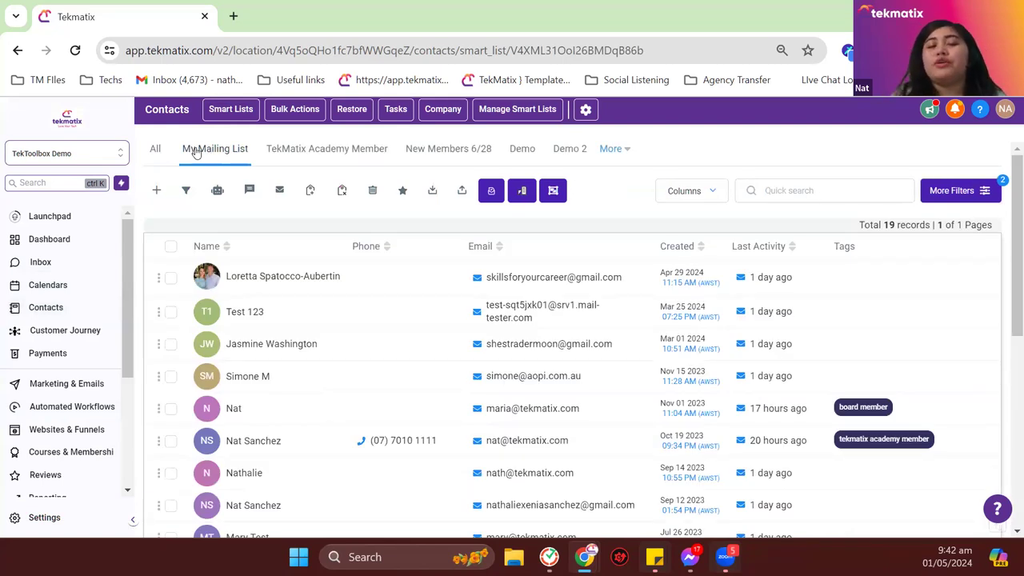
left_click(170, 246)
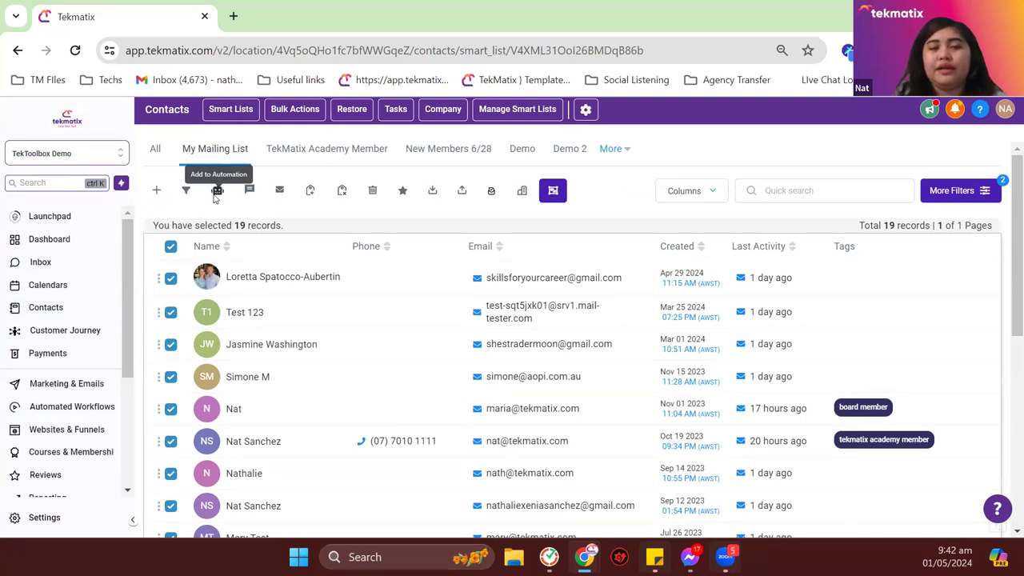
Step: Start adding them to the 7 Days Nurturing Email Sequence automation, then cancel the dialog
left_click(216, 193)
left_click(645, 317)
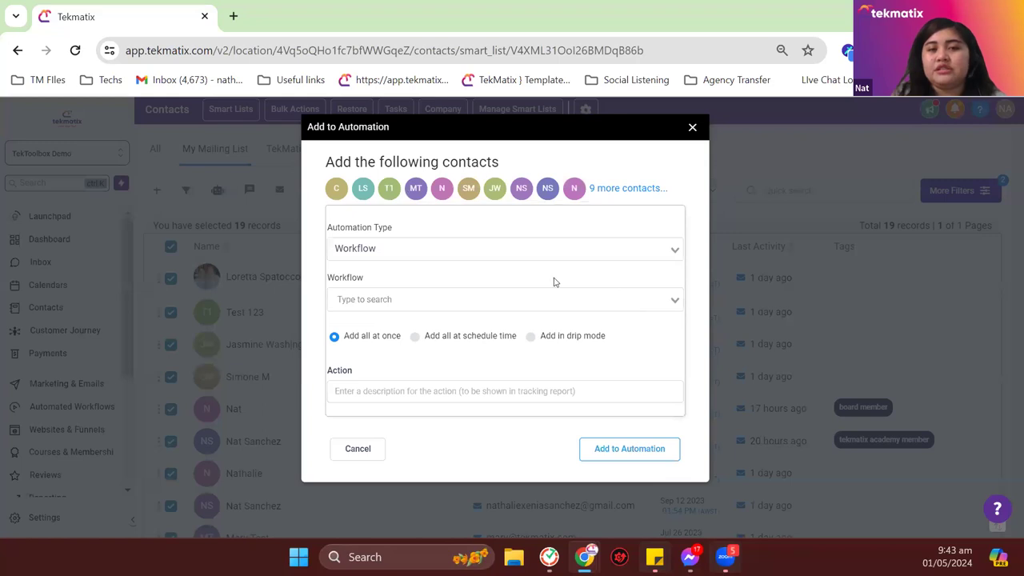
left_click(472, 298)
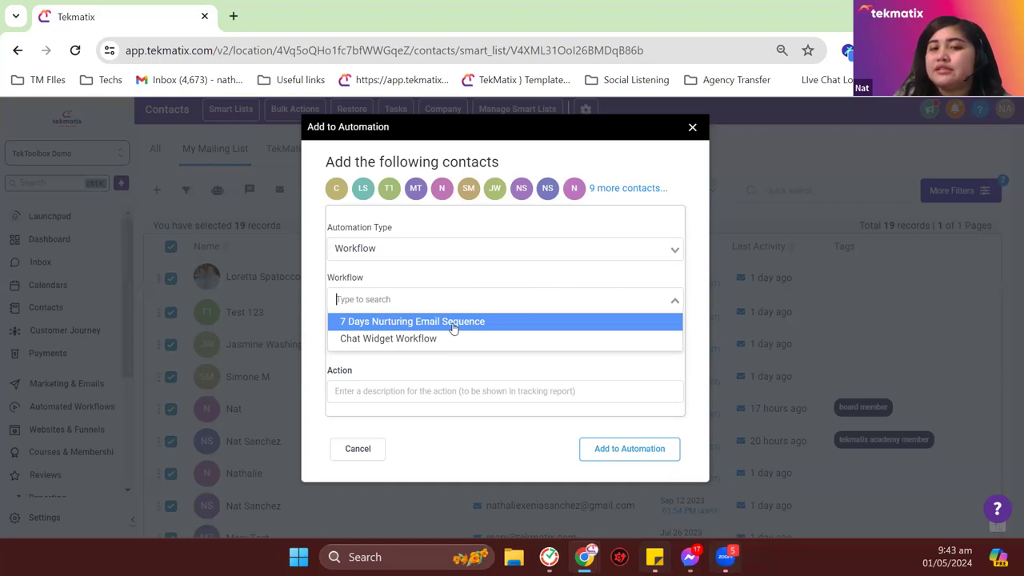
left_click(452, 323)
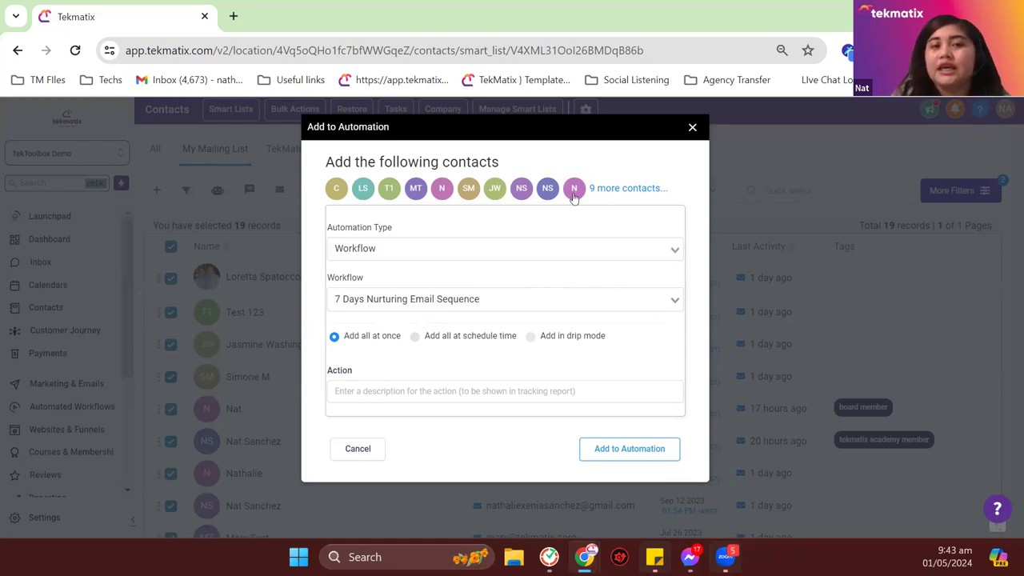
left_click(691, 129)
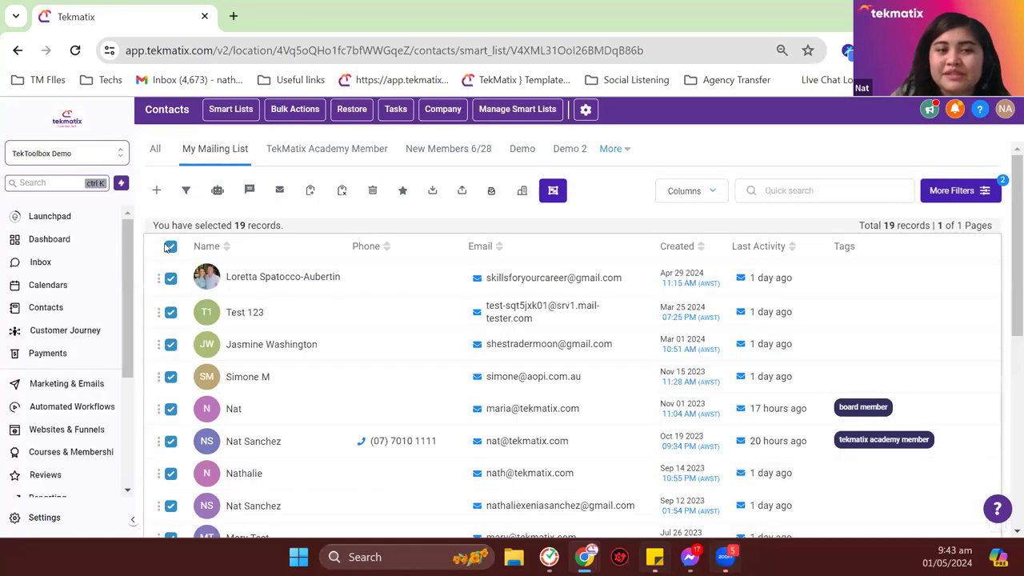
Step: Select only the board-member contact and open the Add to Automation form
left_click(170, 246)
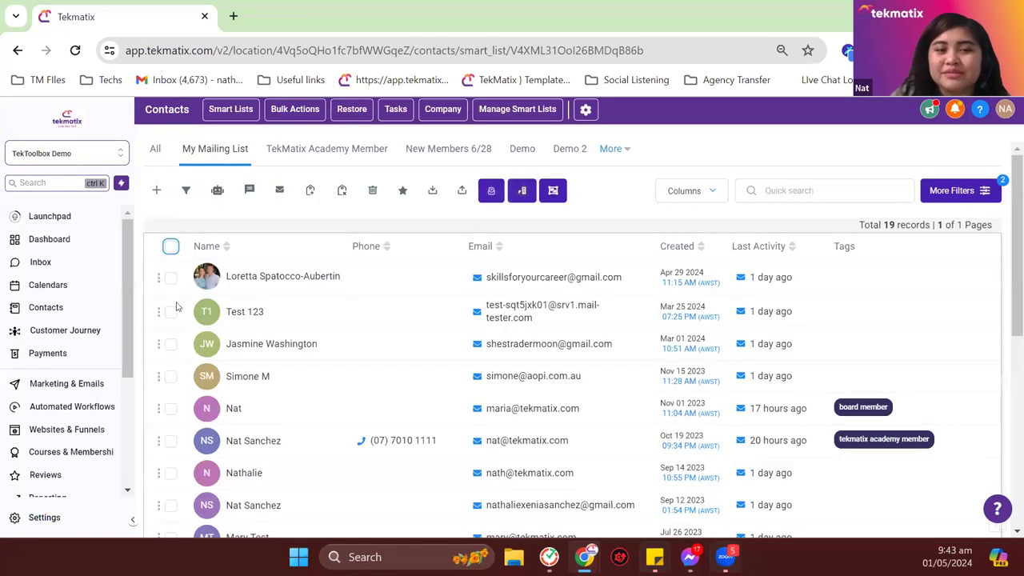
left_click(171, 409)
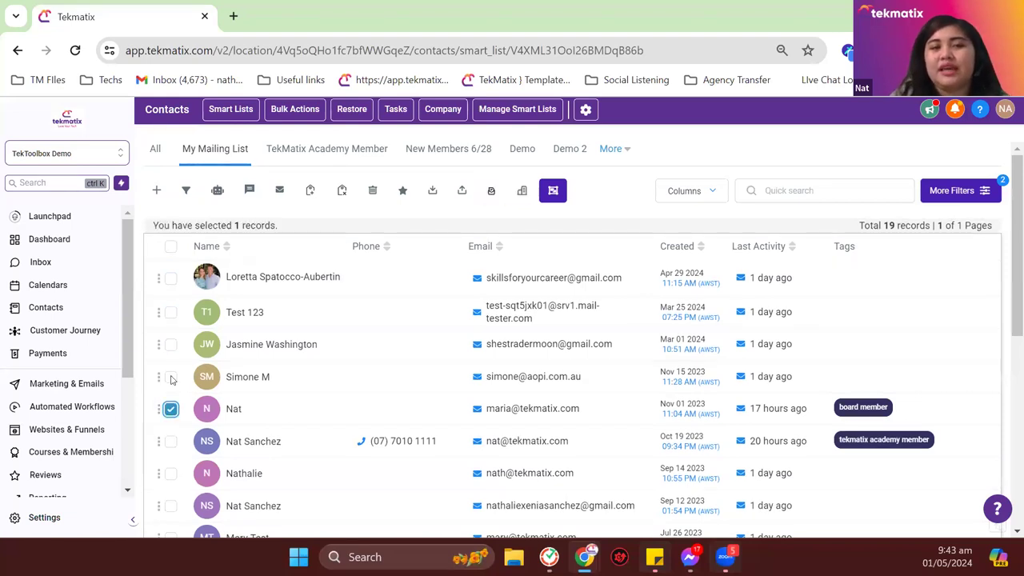
left_click(219, 195)
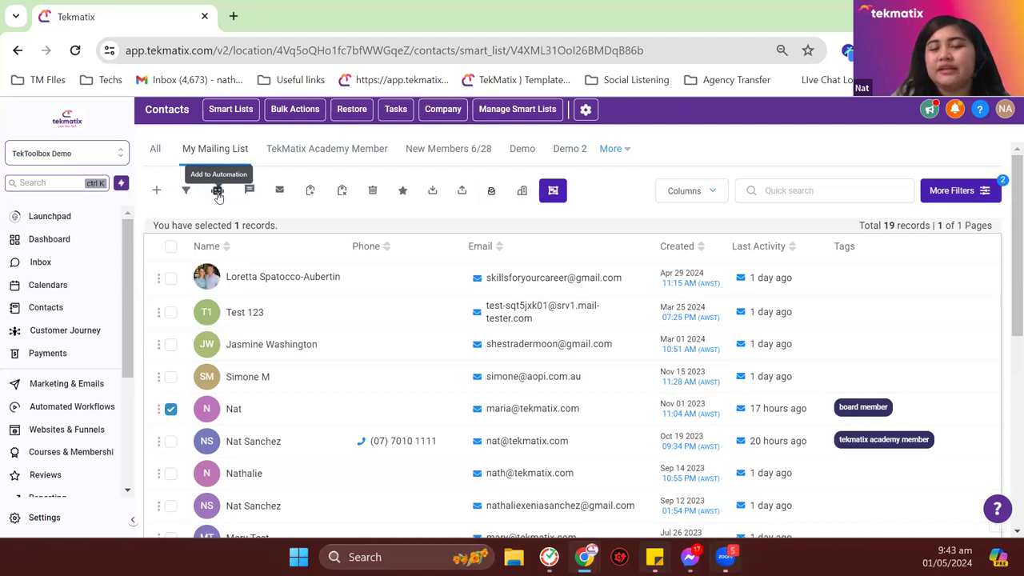
left_click(218, 196)
left_click(649, 318)
Step: Enroll it in 7 Days Nurturing Email Sequence with action description 'Manual workflow'
left_click(436, 299)
left_click(441, 320)
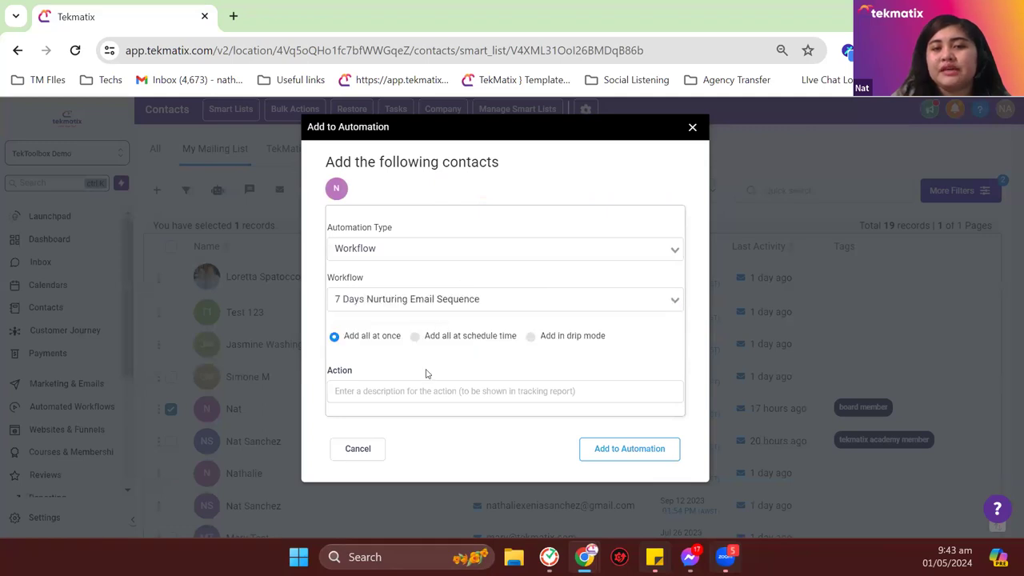
left_click(424, 392)
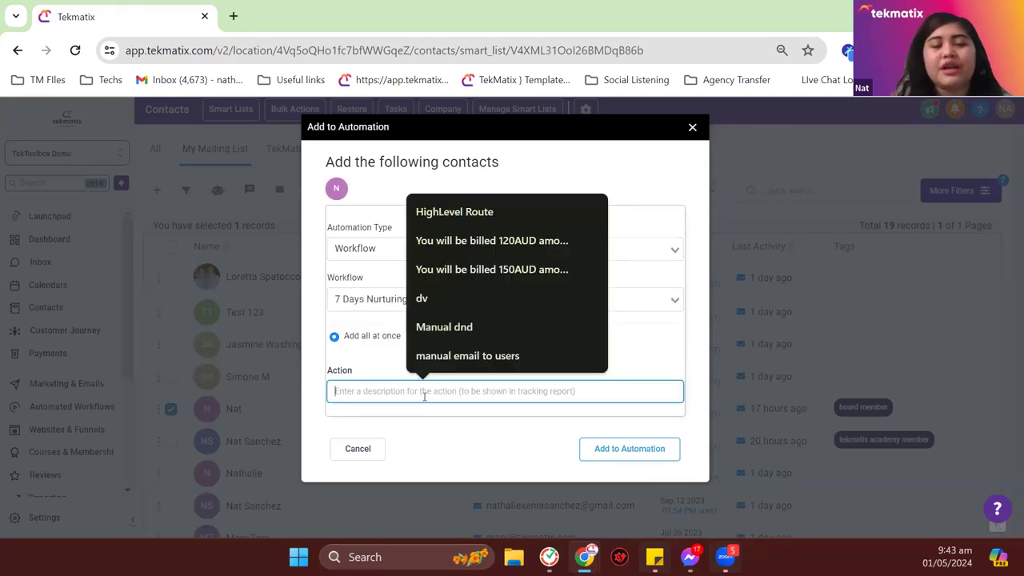
type("Manual")
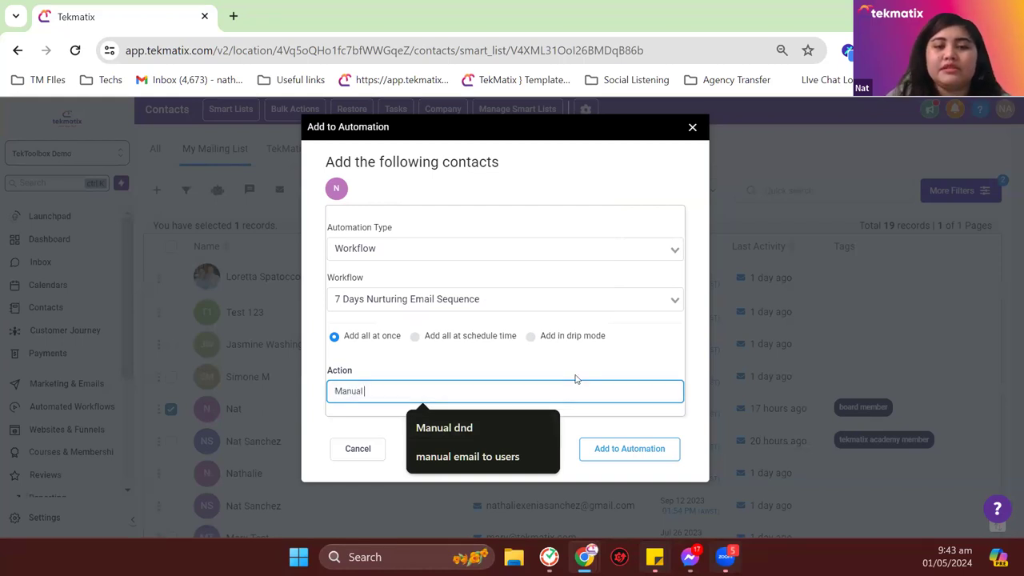
type(" workflow")
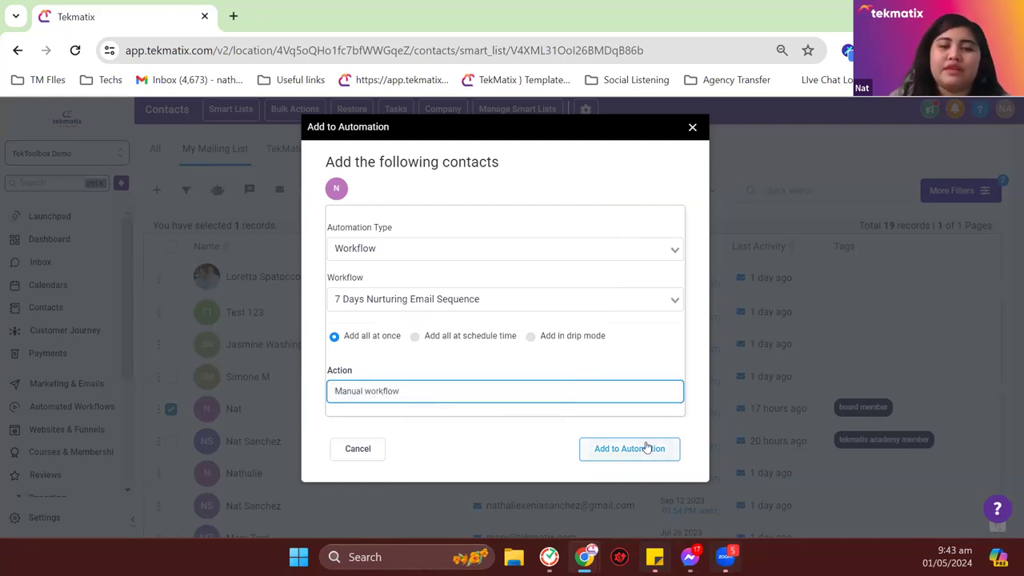
left_click(645, 445)
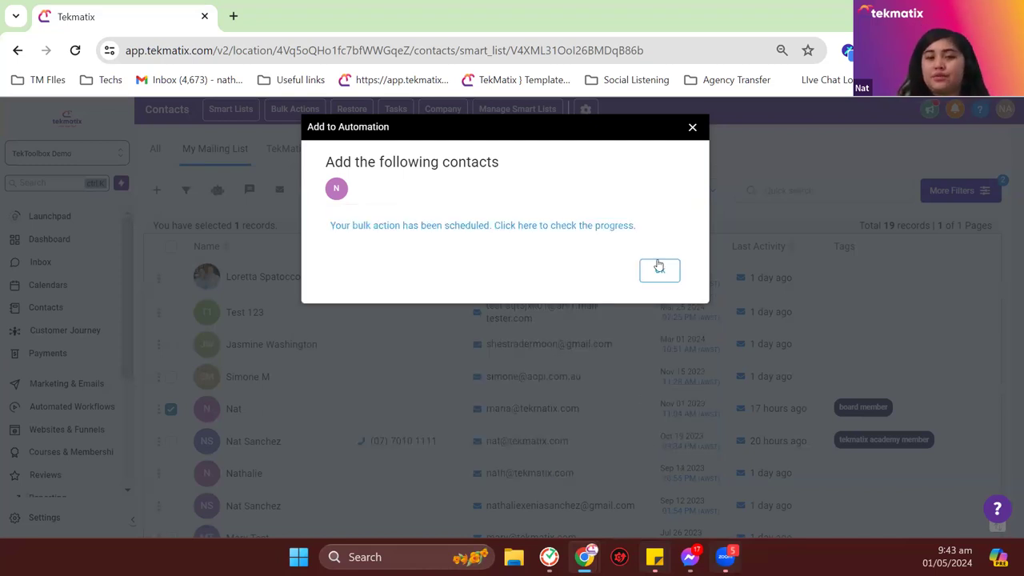
left_click(654, 270)
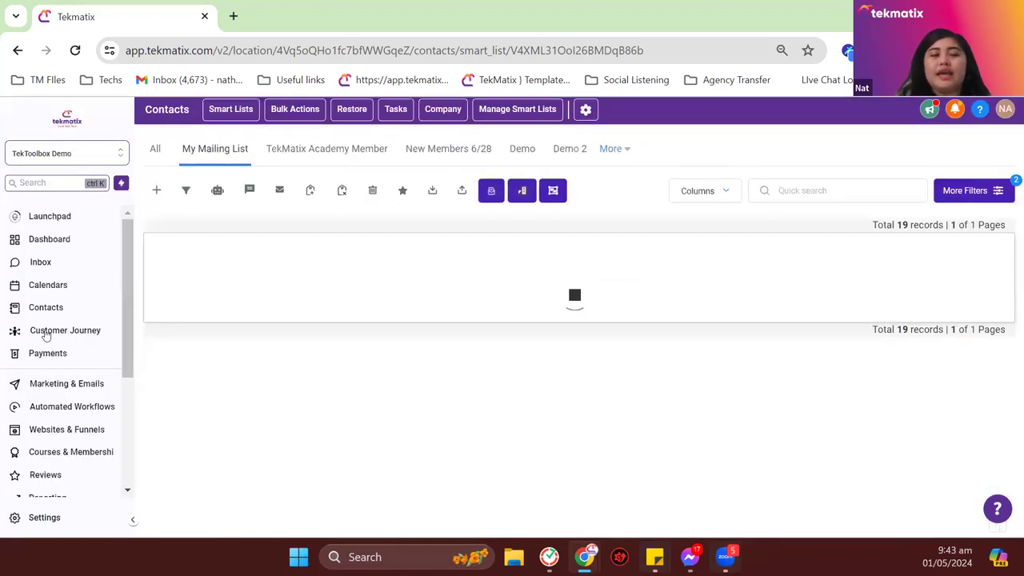
Step: List workflows by Recent and open 7 Days Nurturing Email Sequence, which shows 1 enrolled
left_click(75, 403)
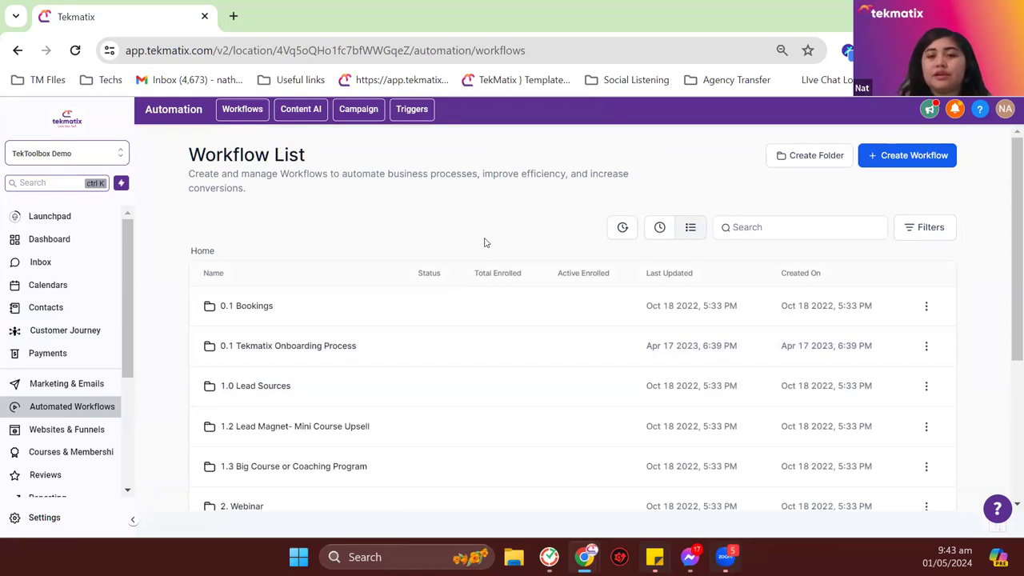
left_click(660, 229)
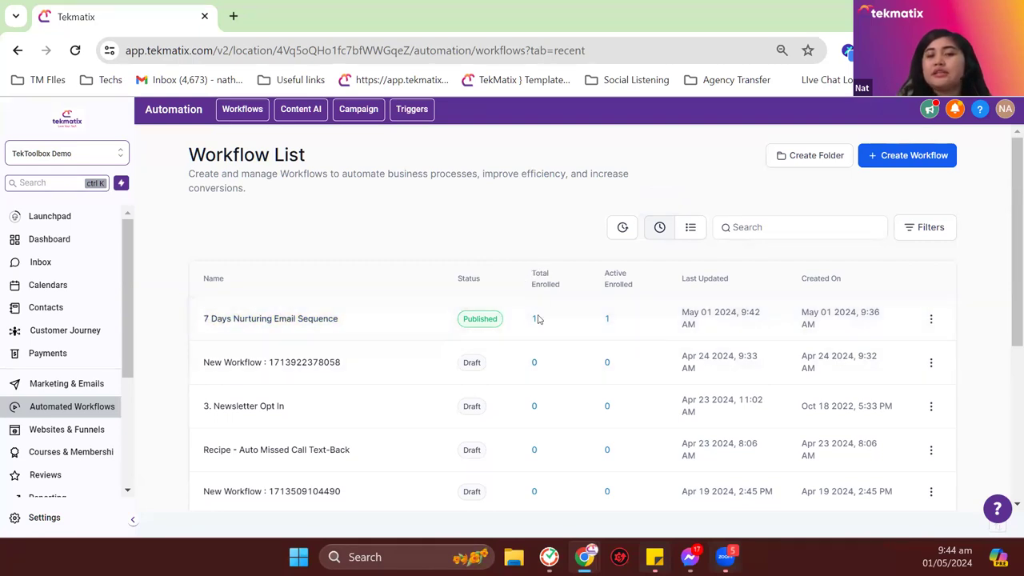
left_click_drag(542, 318, 521, 317)
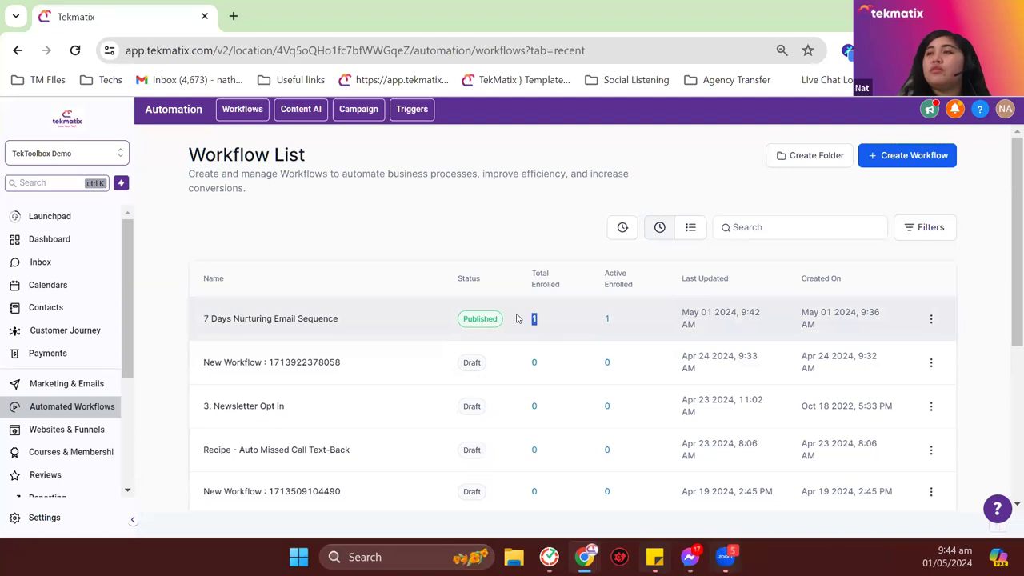
left_click(302, 318)
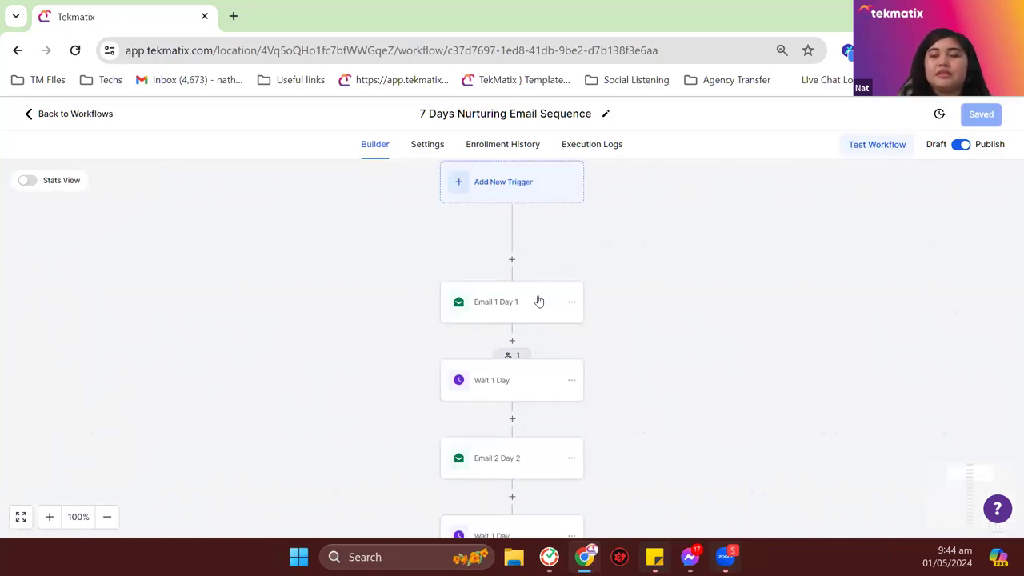
Step: Check Wait 1 Day statistics and Enrollment History's next execution time, then return to Workflows
scroll(514, 263, "down", 1)
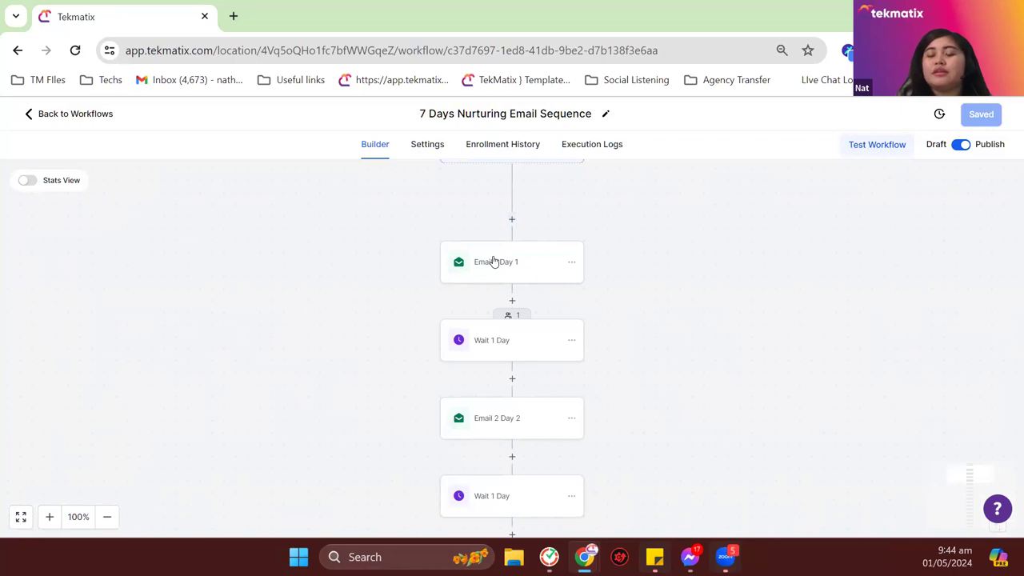
left_click(512, 317)
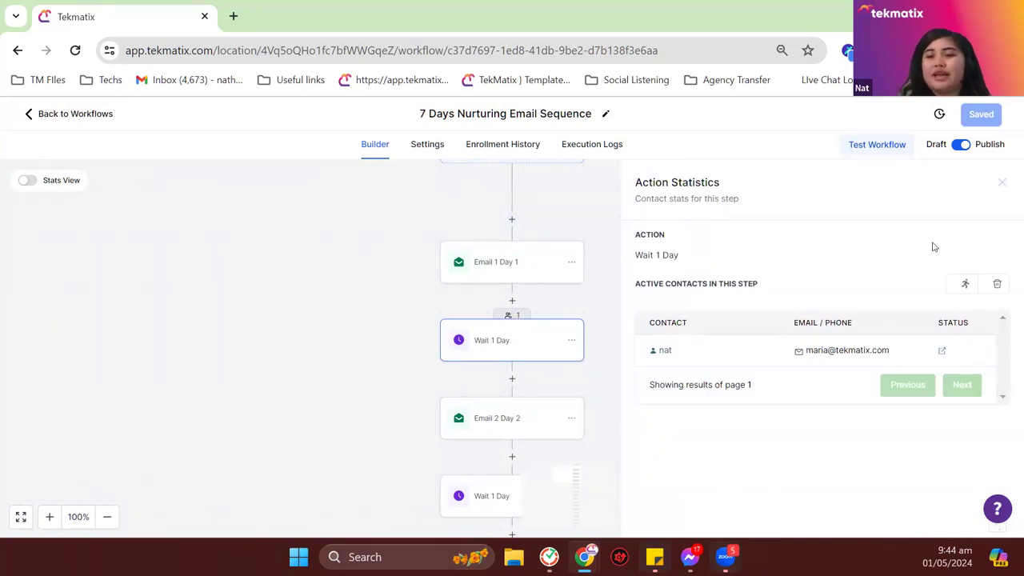
left_click(1004, 183)
left_click(523, 148)
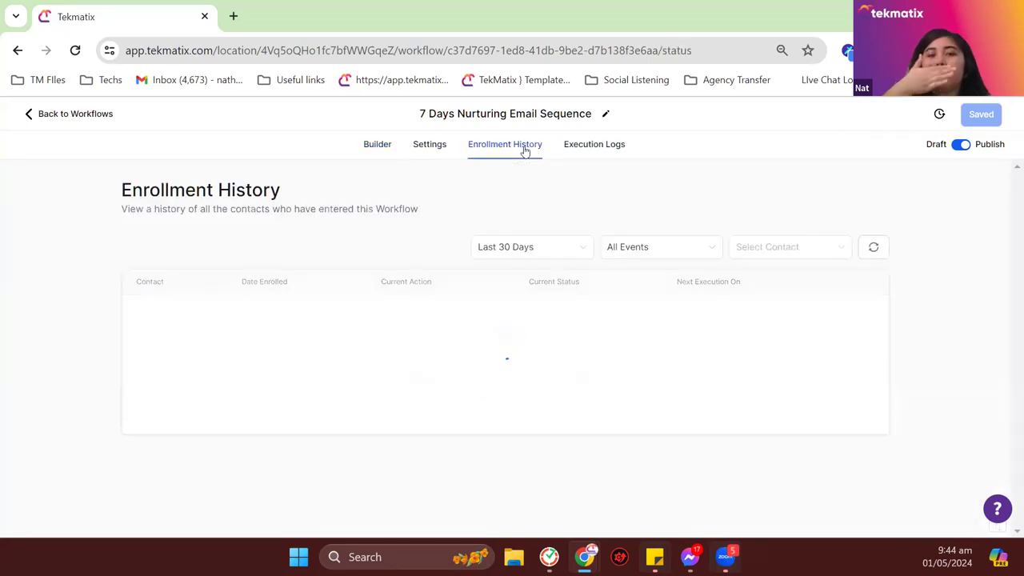
mouse_move(148, 314)
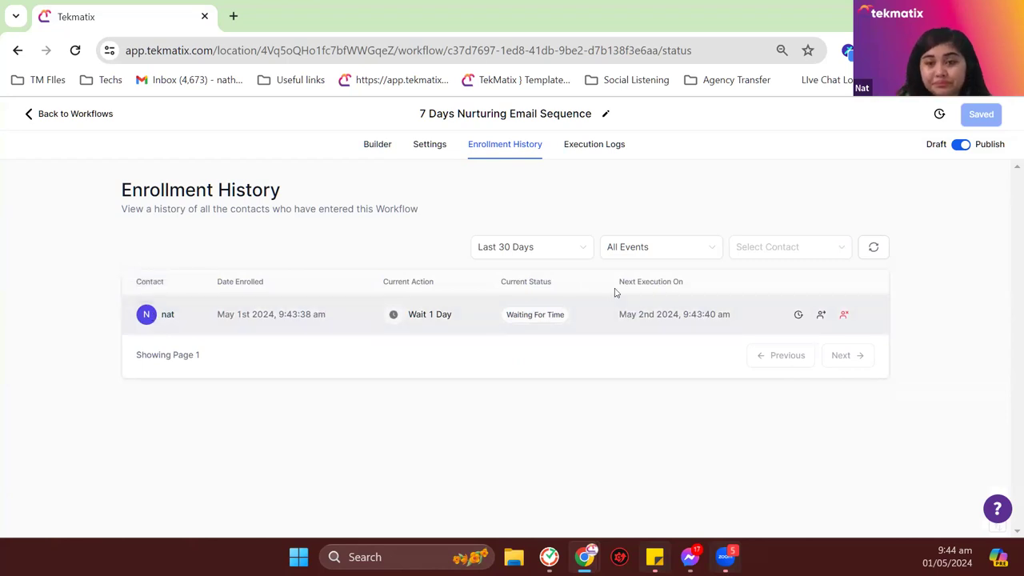
left_click_drag(609, 289, 693, 289)
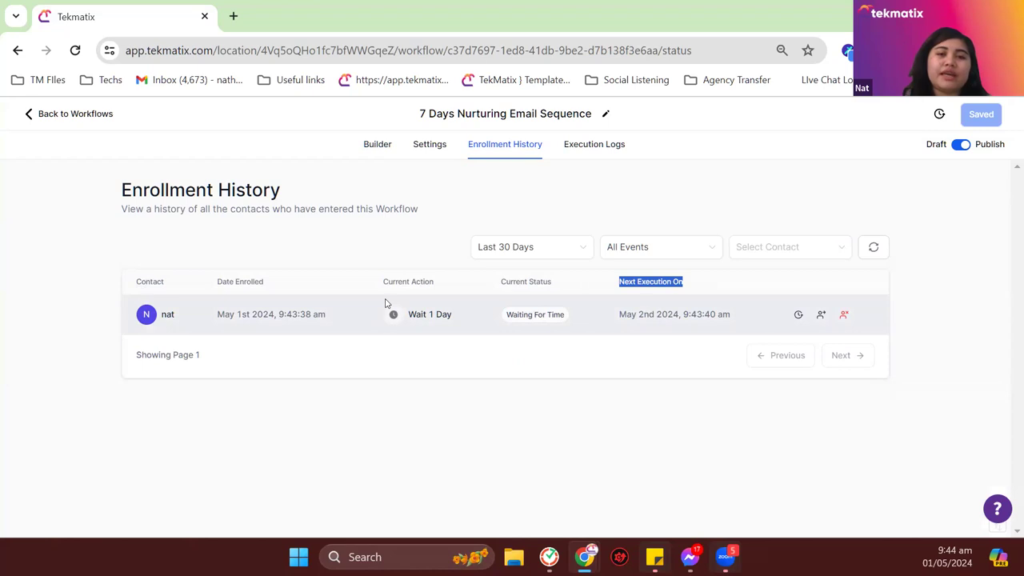
left_click(60, 116)
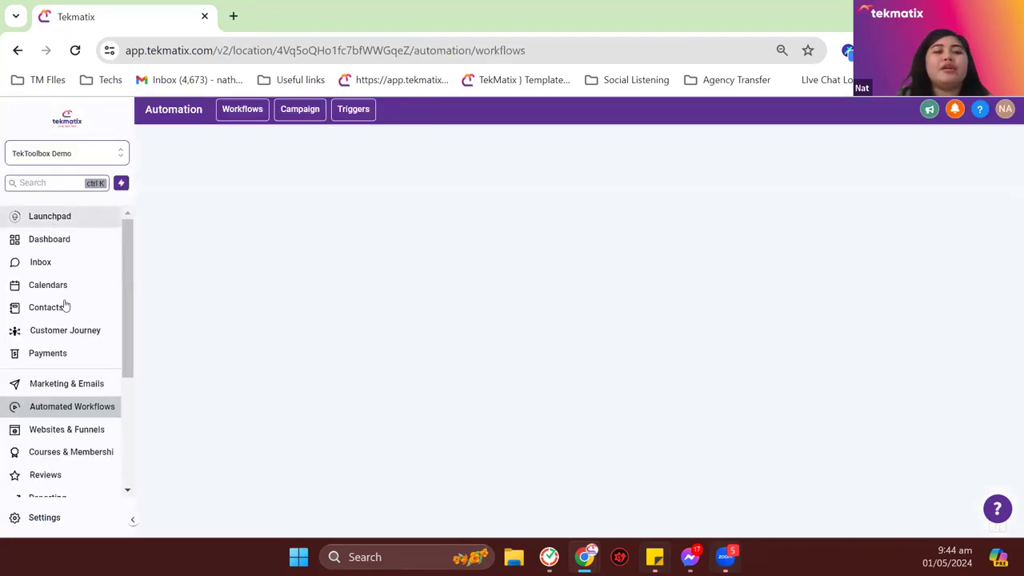
Step: Open a demo contact from the Contacts list and expand its Automation section
left_click(68, 311)
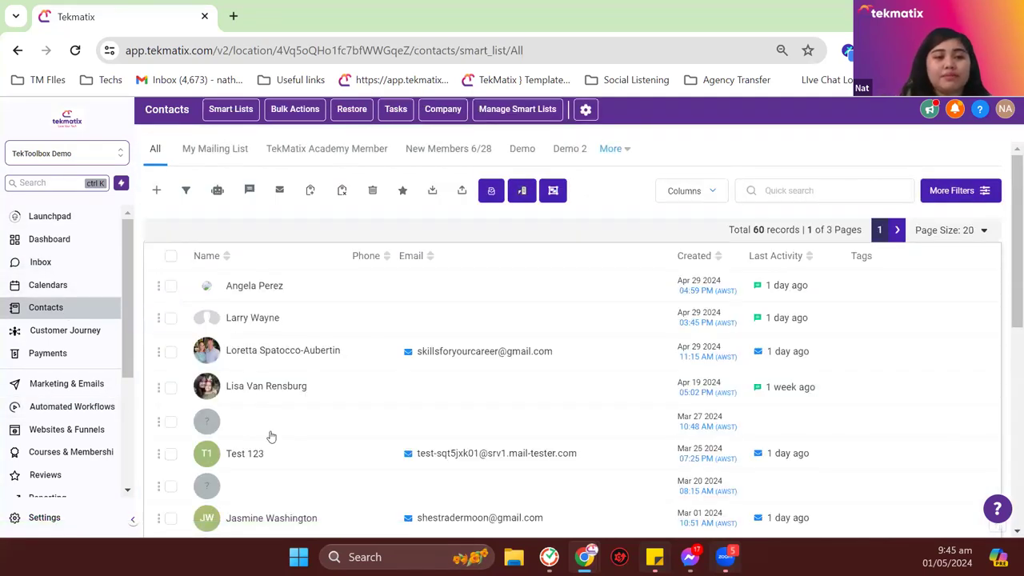
scroll(256, 457, "down", 4)
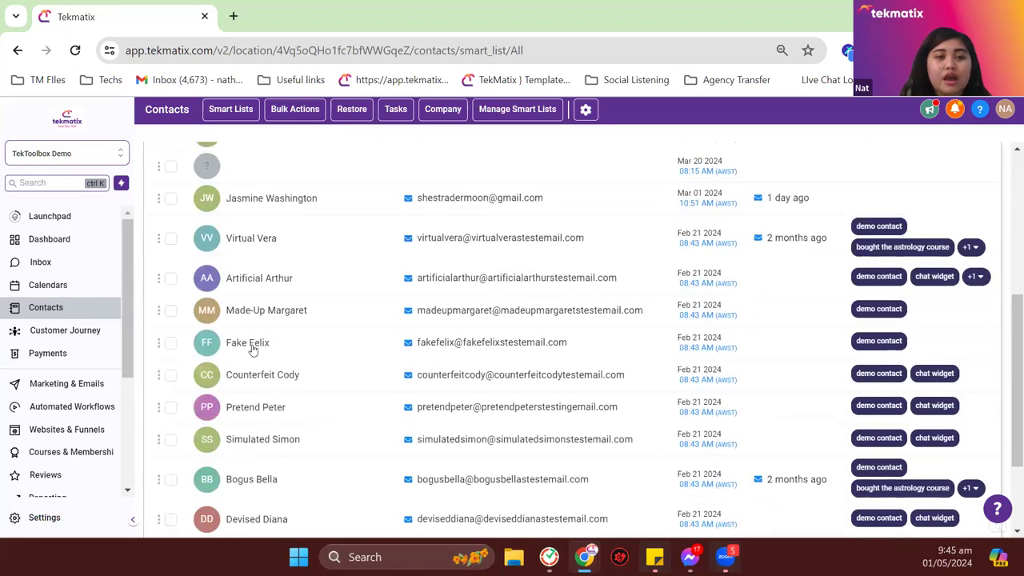
left_click(253, 346)
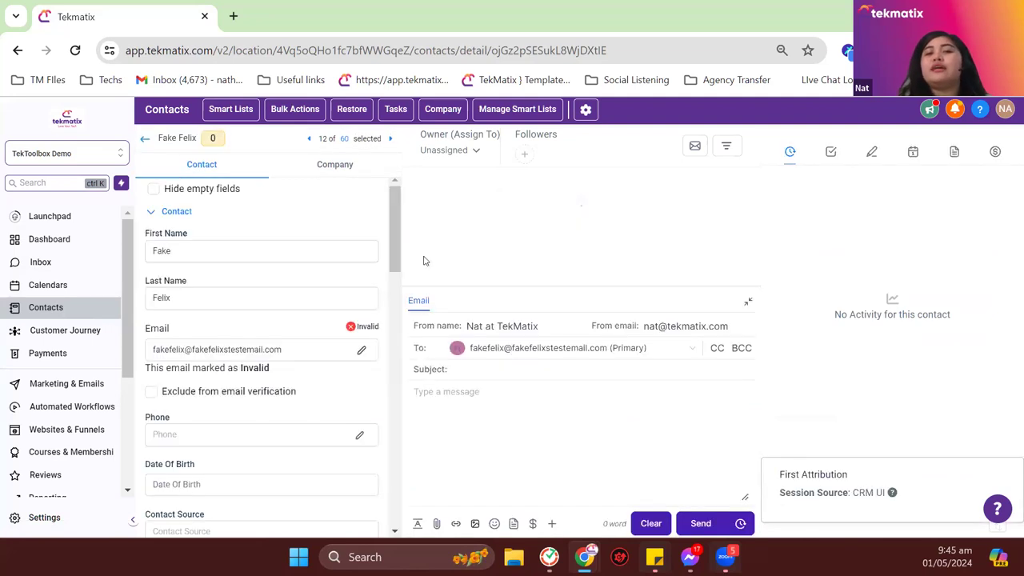
scroll(317, 297, "down", 1)
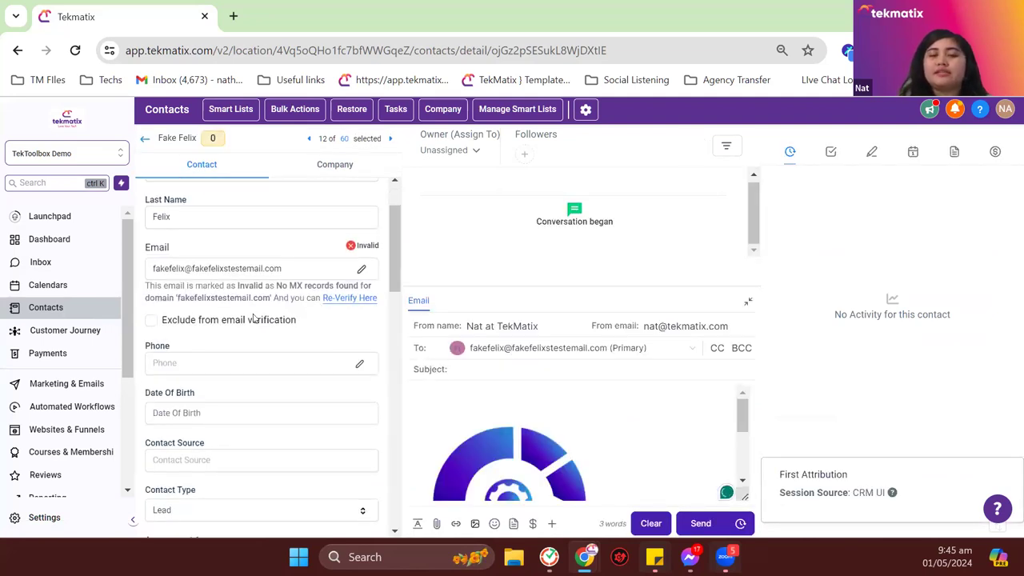
scroll(254, 319, "down", 20)
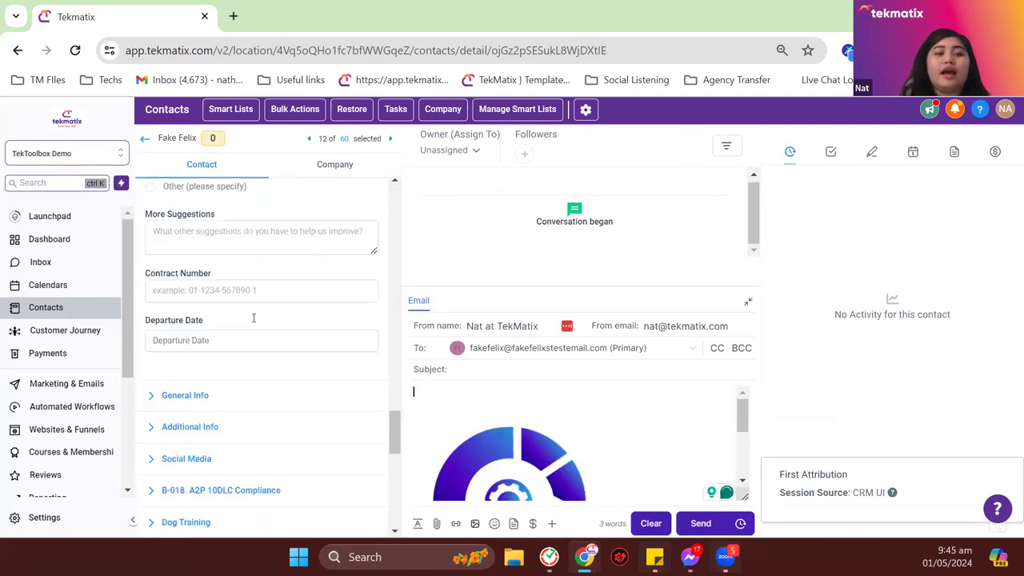
scroll(254, 318, "down", 10)
scroll(253, 319, "up", 4)
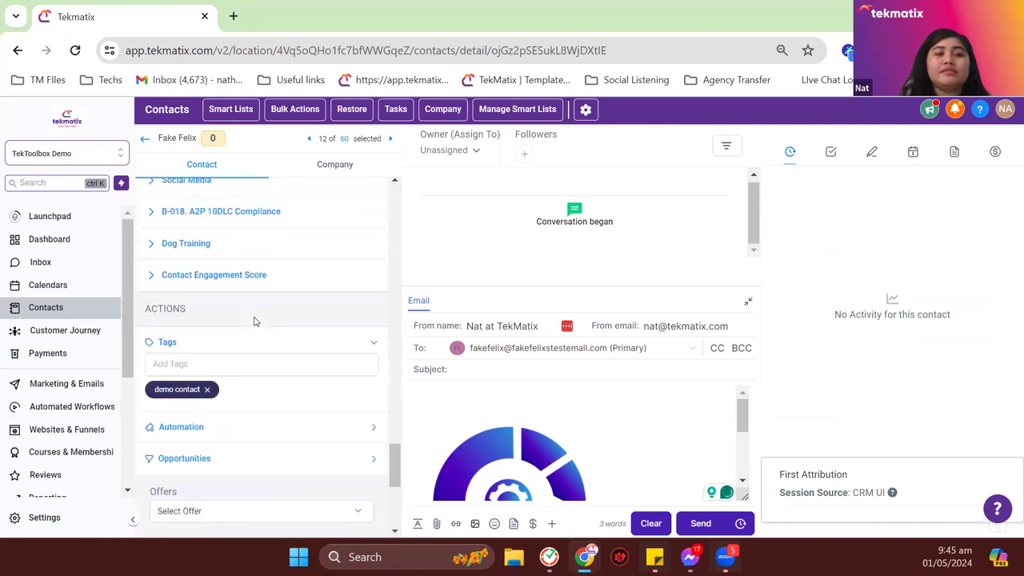
scroll(233, 317, "down", 1)
scroll(233, 317, "down", 2)
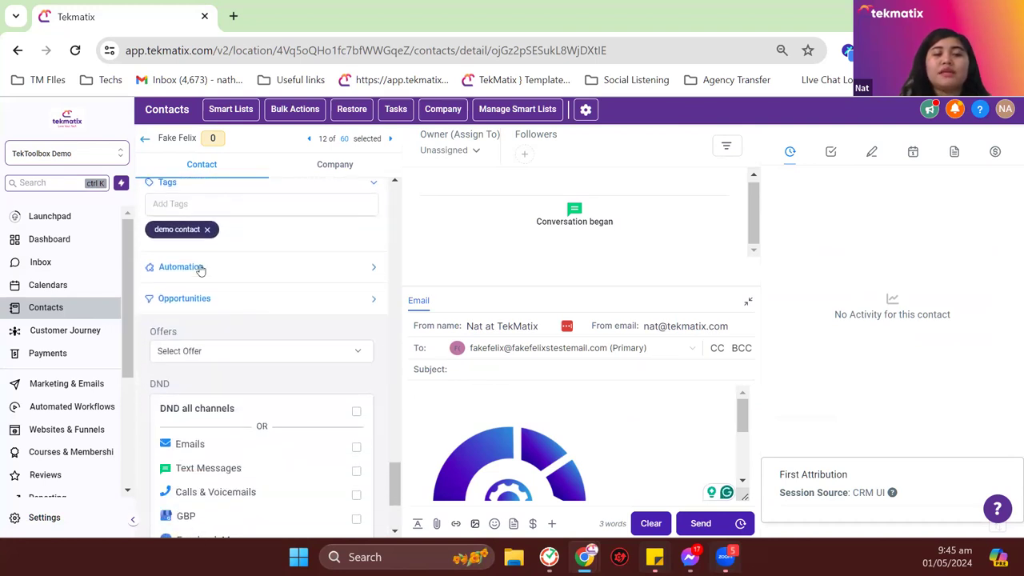
left_click(200, 269)
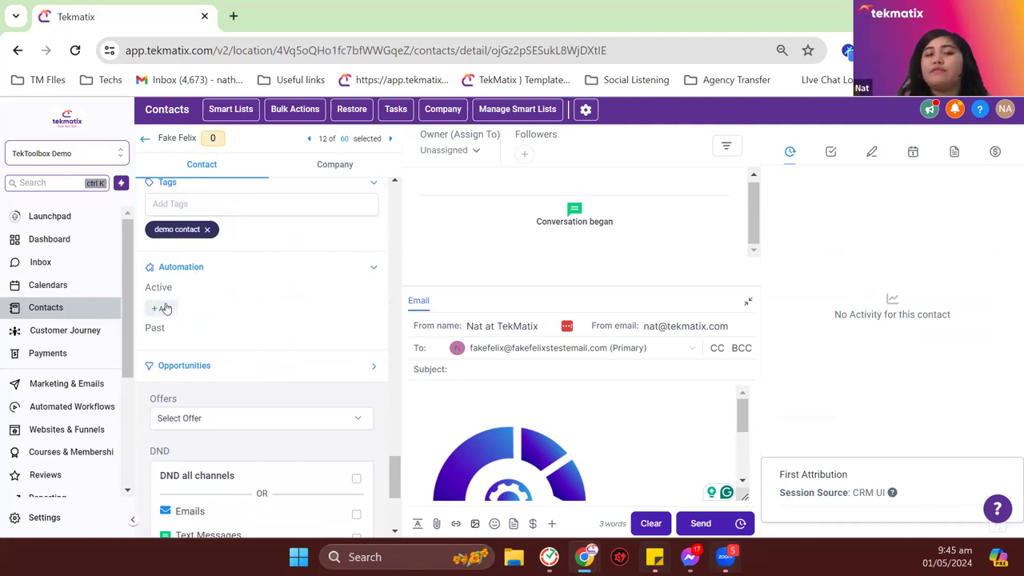
Step: Browse the Workflow dropdown in the add-to-automation dialog, then close it without adding anything
left_click(163, 308)
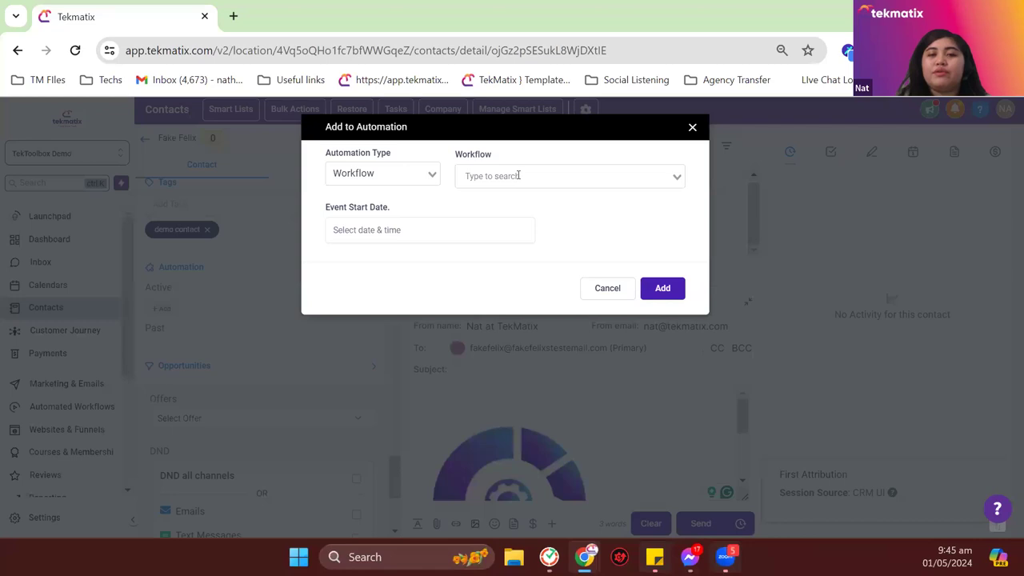
left_click(518, 175)
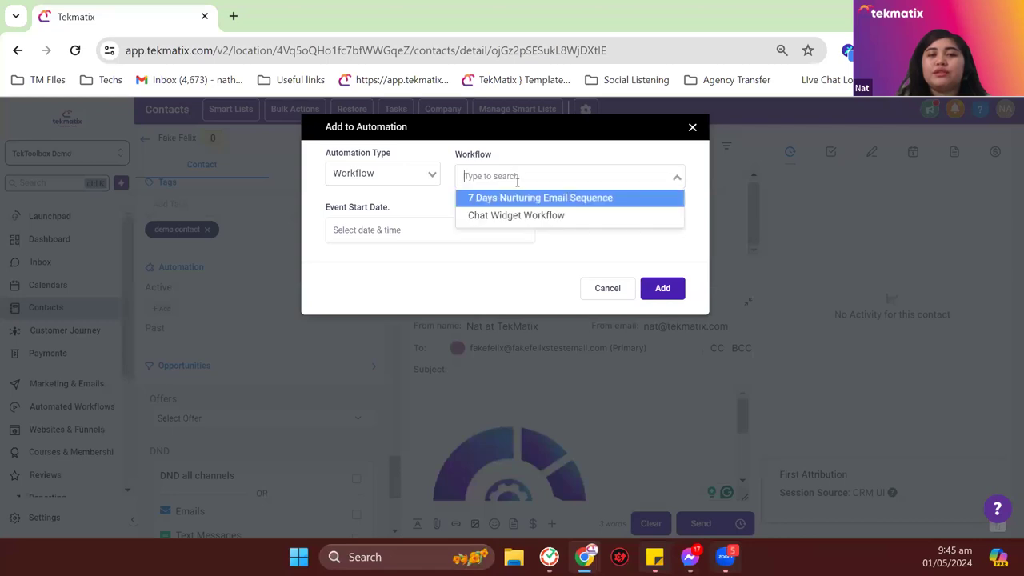
left_click(692, 127)
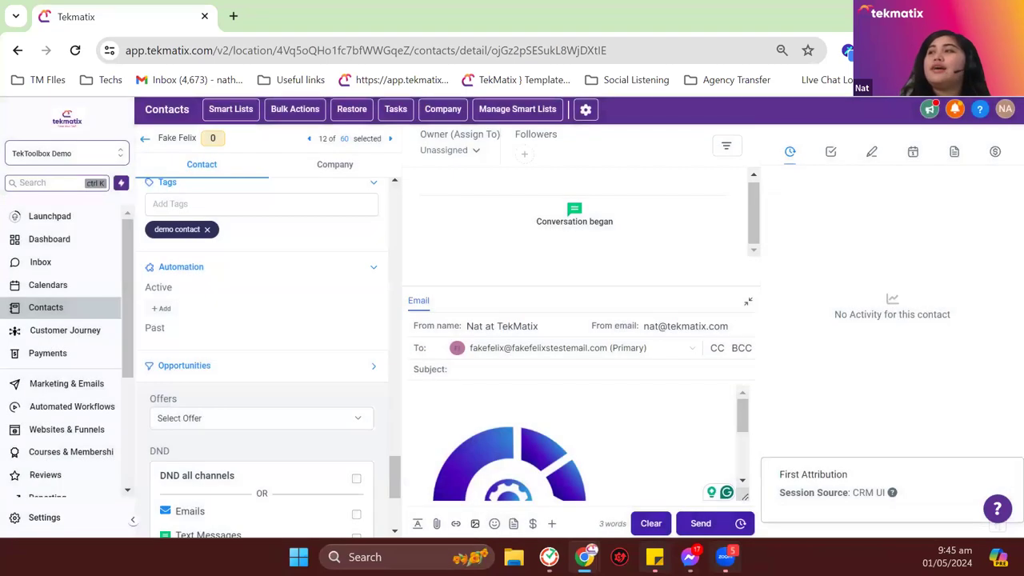